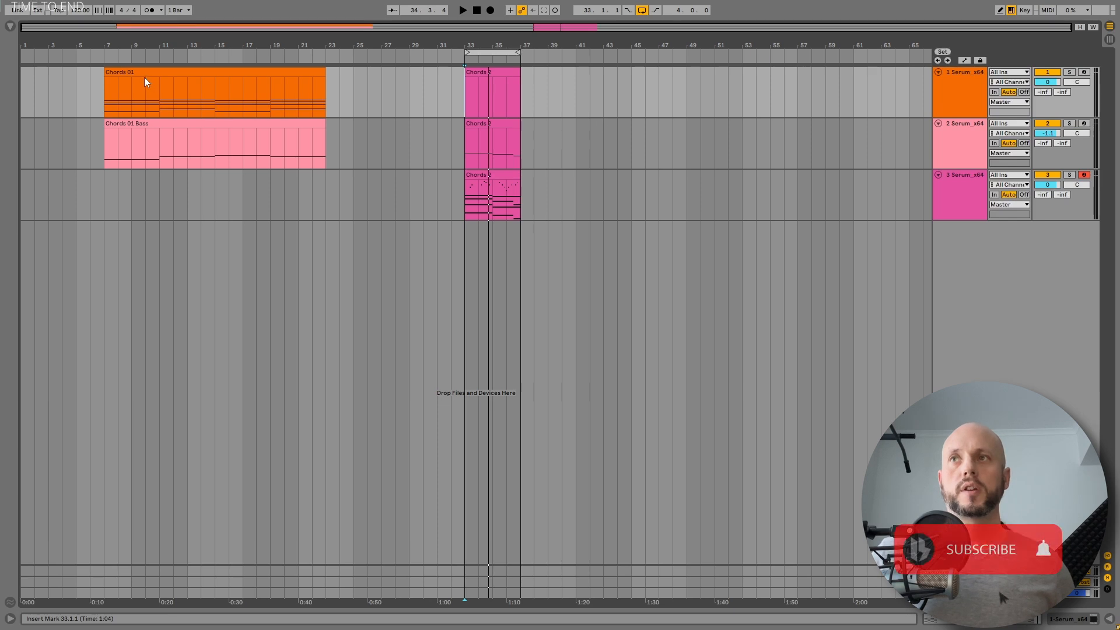
# Step: Play back the arrangement to audition the existing chord clips and select the Chords 2 clip
pyautogui.click(144, 73)
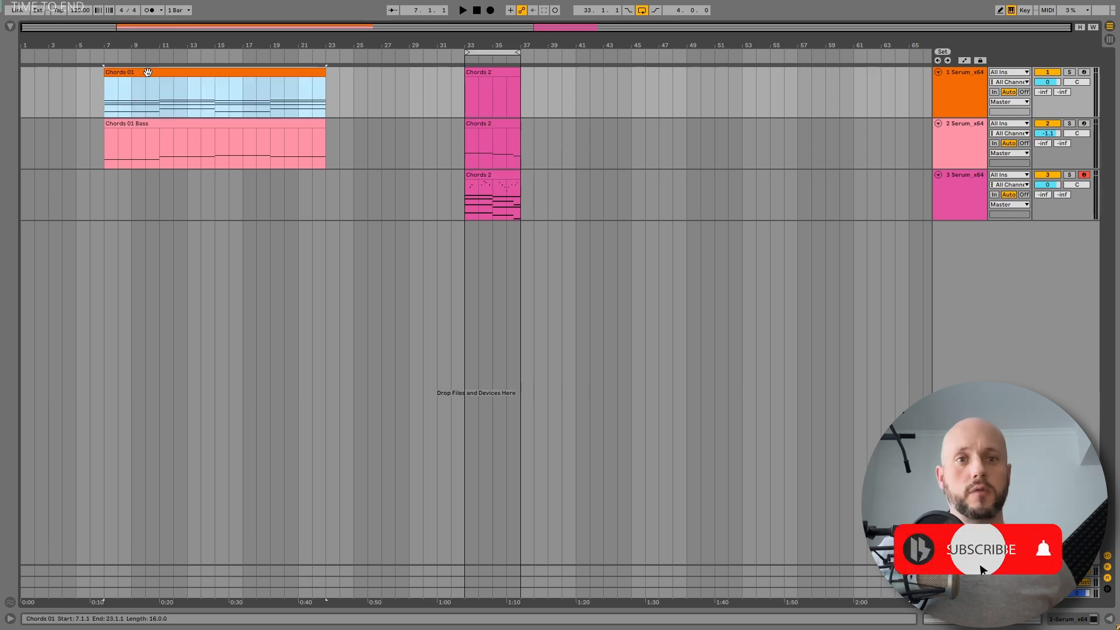
pyautogui.press('space')
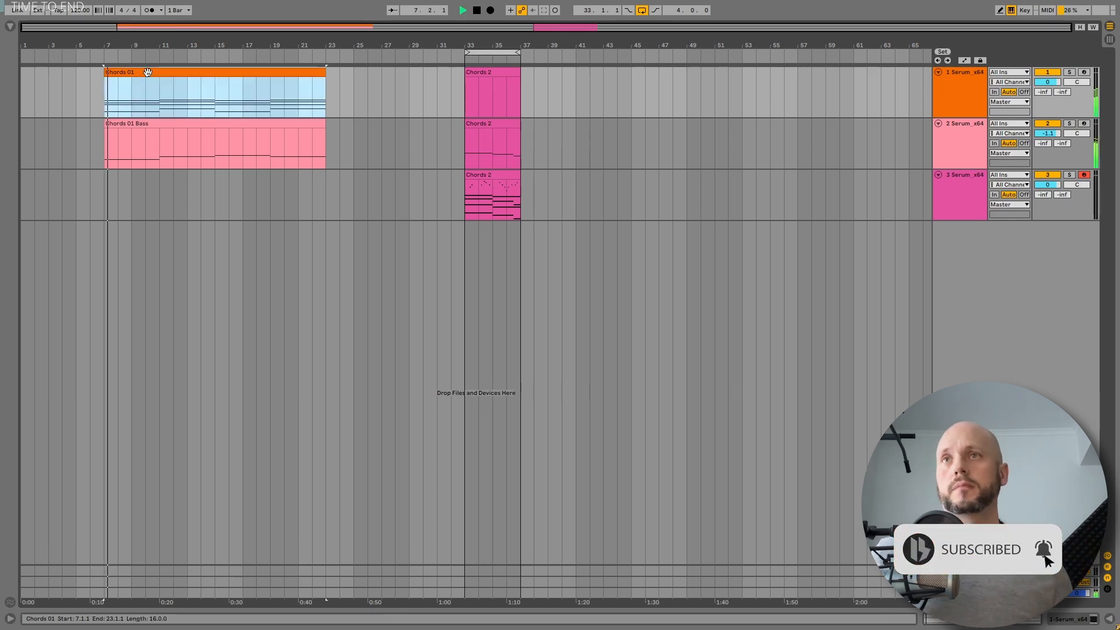
pyautogui.click(170, 93)
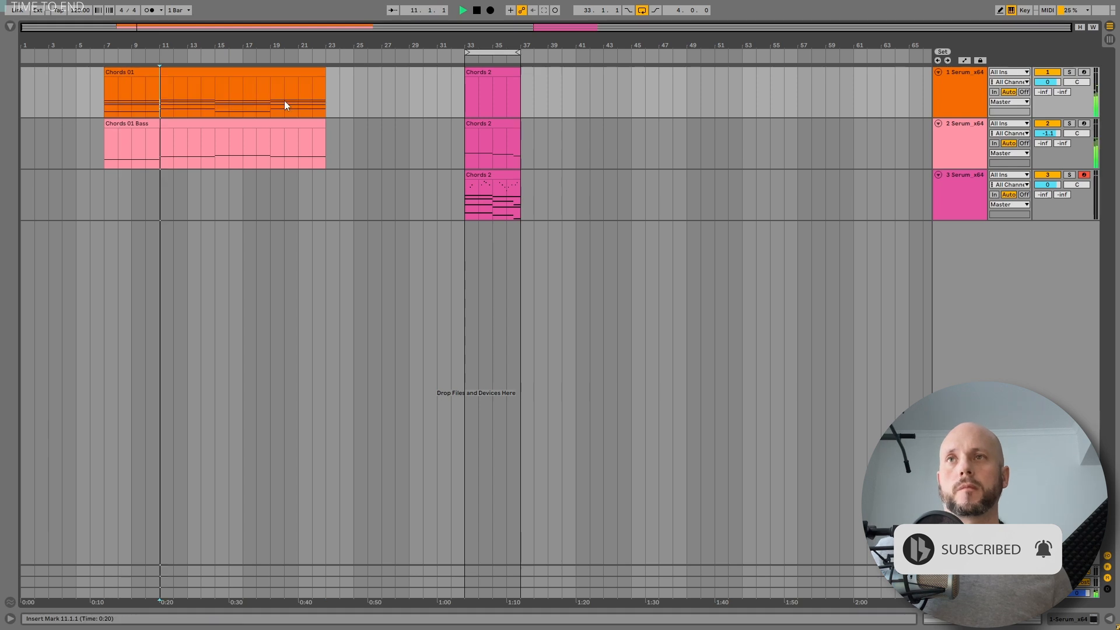
pyautogui.click(486, 74)
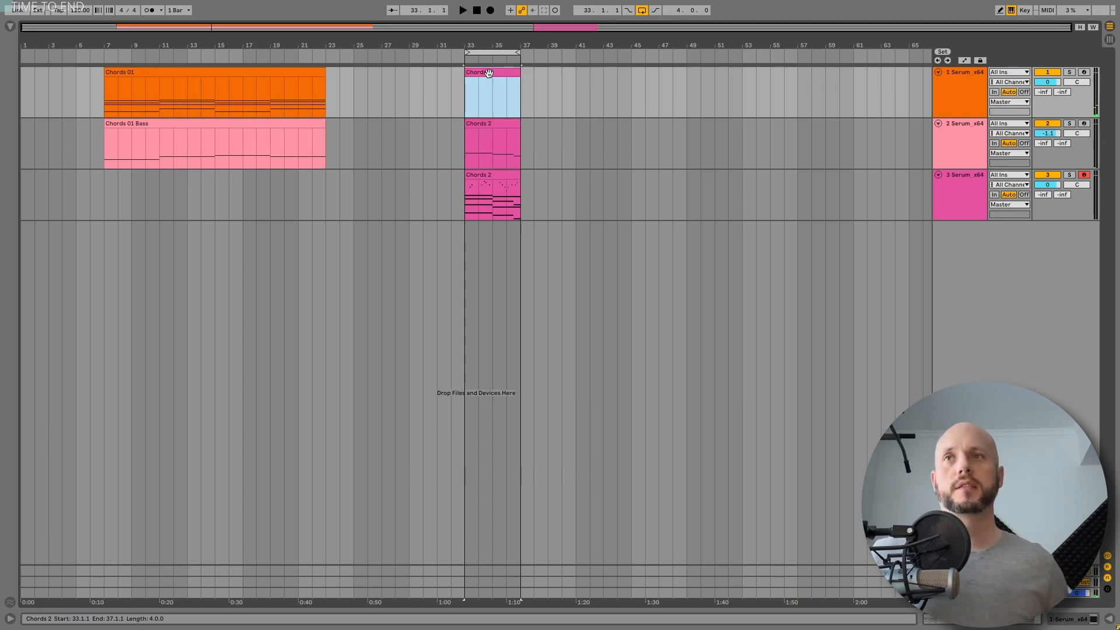
# Step: Move the Reese track down below the third Serum track
pyautogui.doubleClick(962, 183)
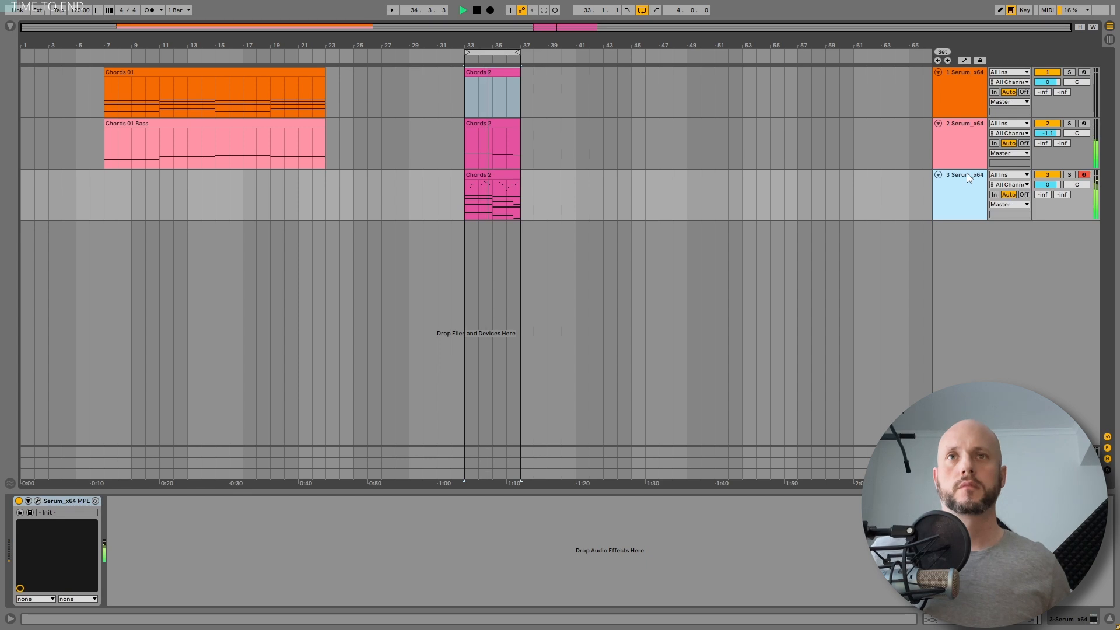
pyautogui.click(962, 125)
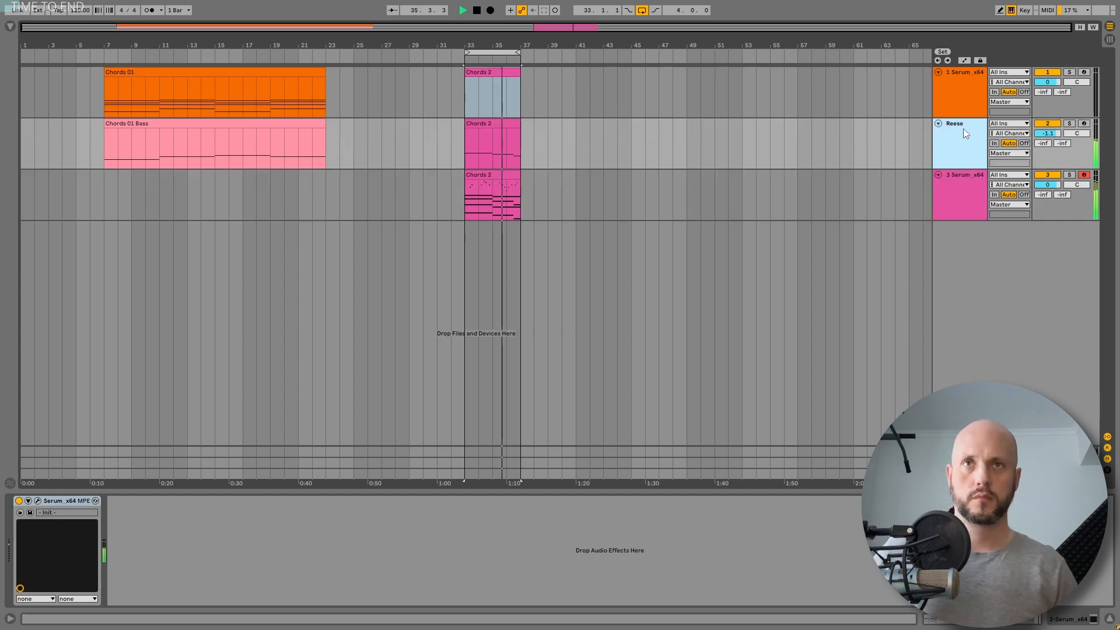
pyautogui.moveTo(964, 128); pyautogui.dragTo(999, 316)
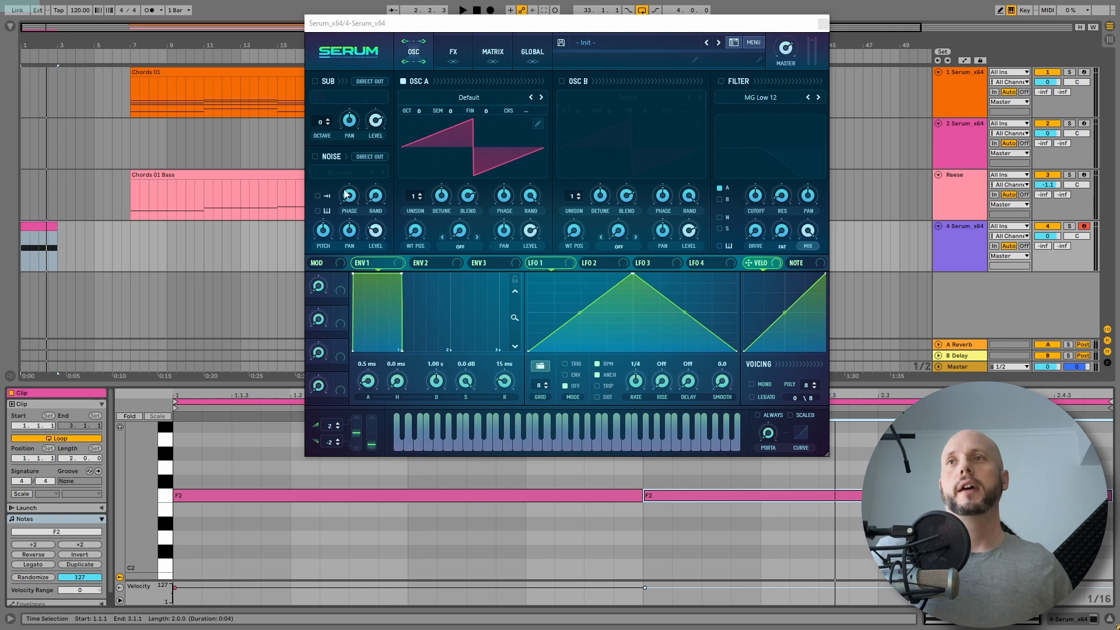
# Step: Enable the noise oscillator and load the XF_KikAtk_16 sample from the Attacks_Kick folder
pyautogui.click(316, 157)
pyautogui.click(338, 173)
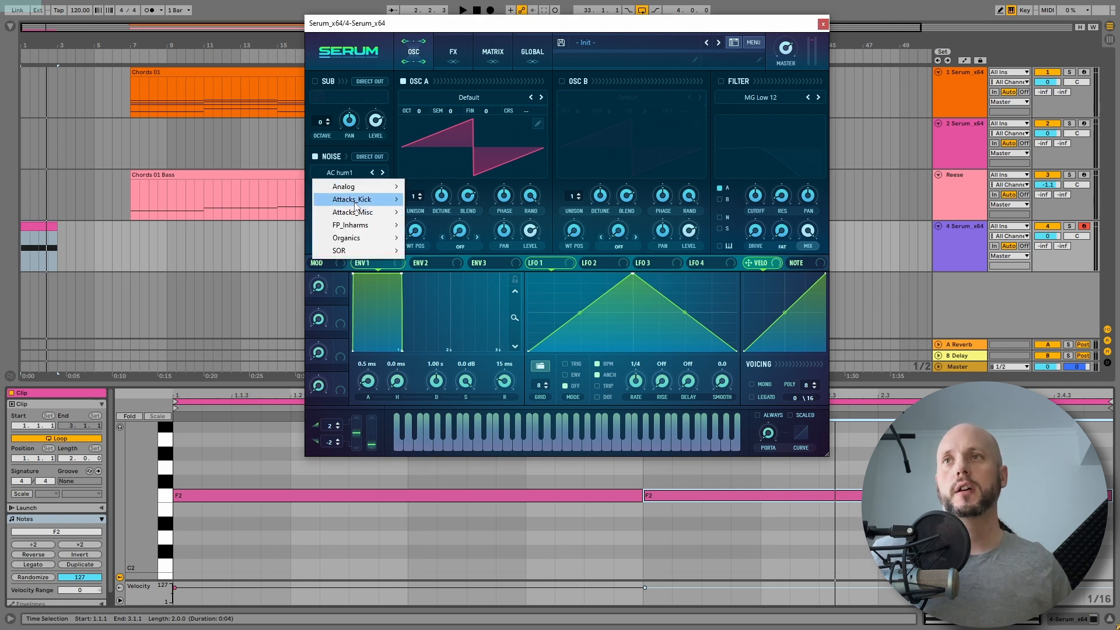
pyautogui.moveTo(355, 204)
pyautogui.click(434, 365)
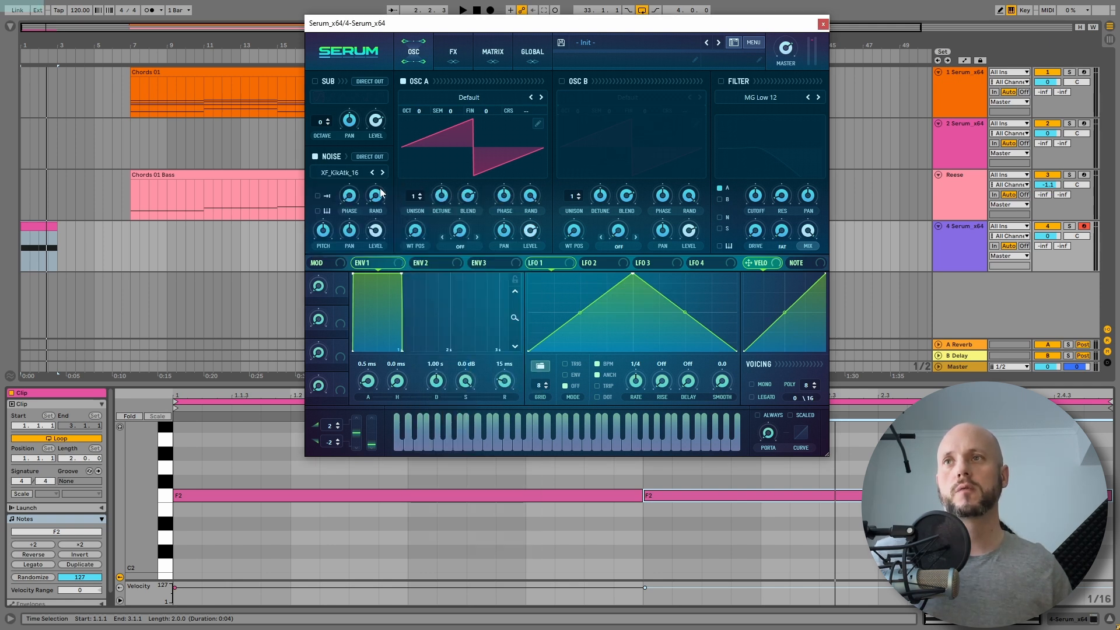
# Step: Switch off Oscillator A and play back the noise layer on its own
pyautogui.press('space')
pyautogui.press('space')
pyautogui.click(403, 82)
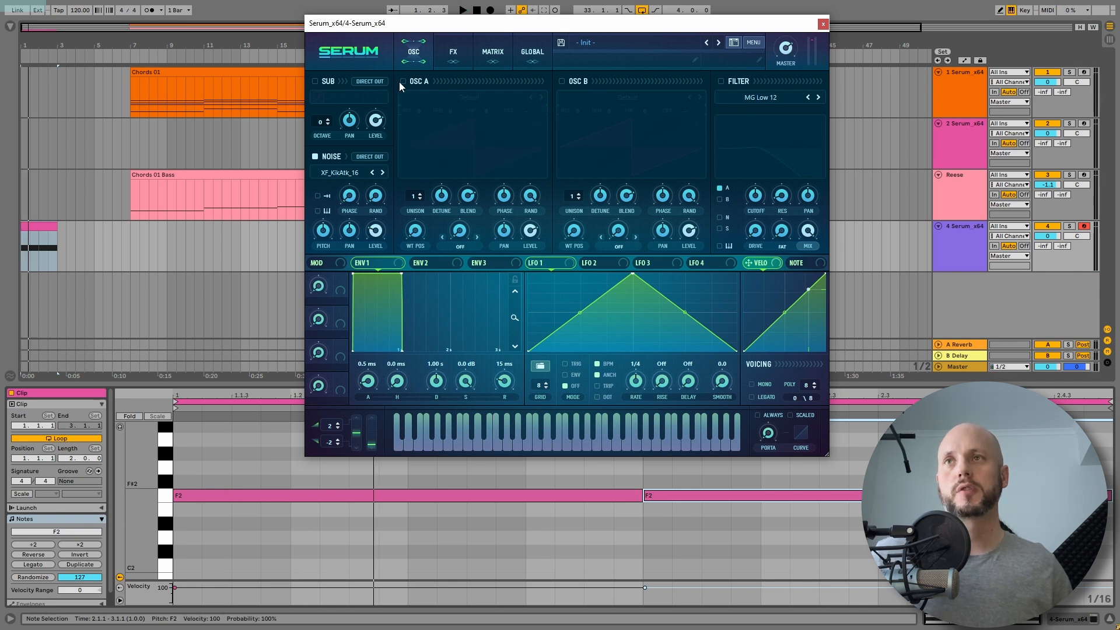
pyautogui.press('space')
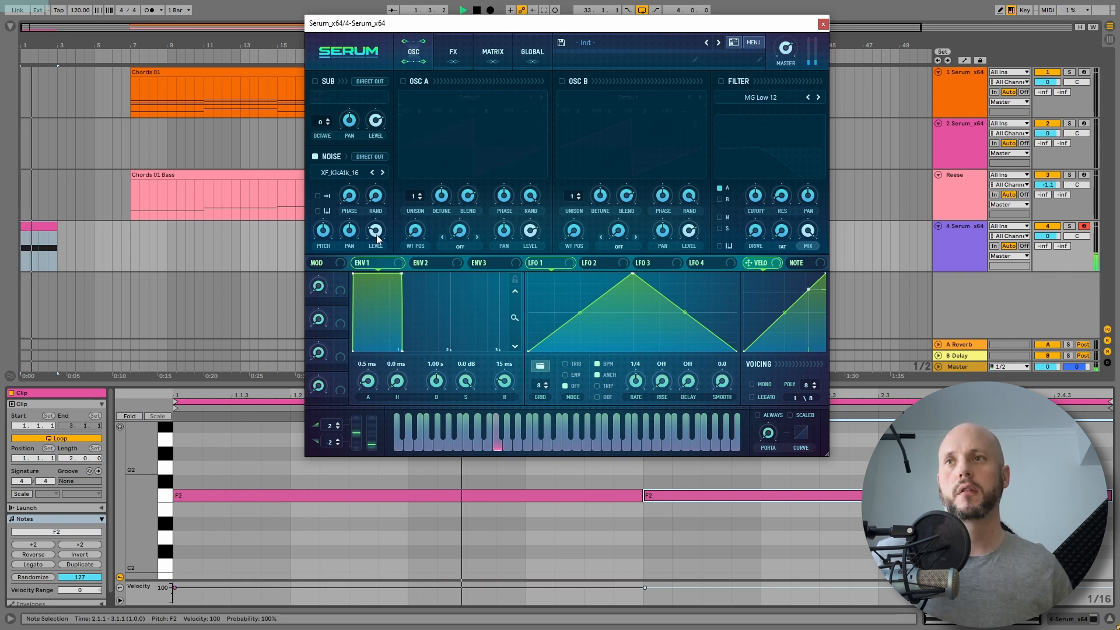
pyautogui.press('space')
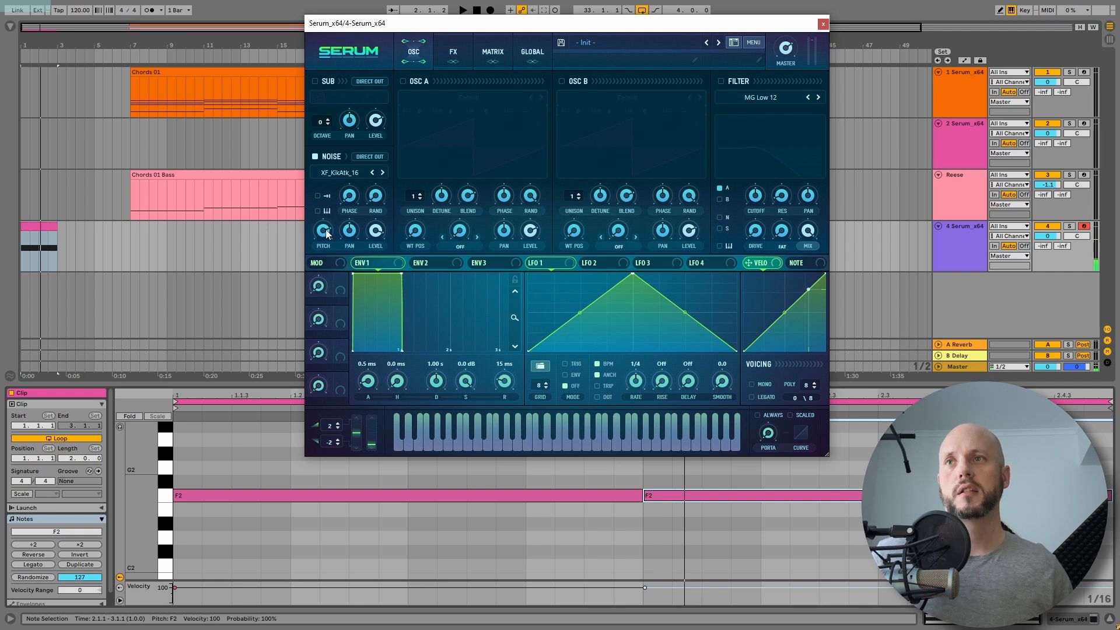
pyautogui.press('space')
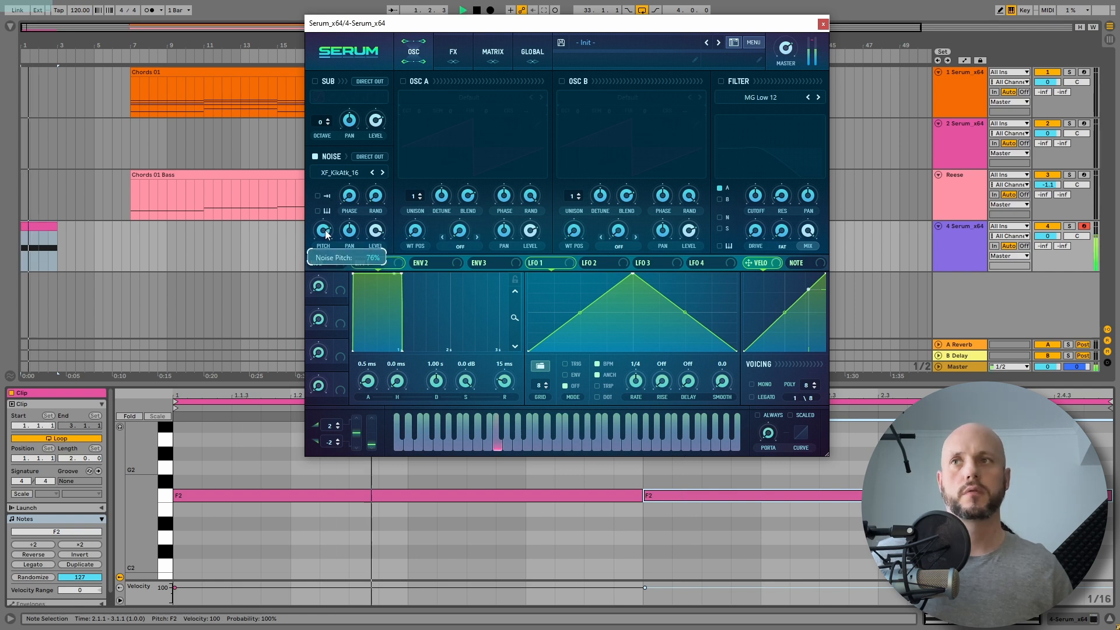
pyautogui.press('space')
# Step: Re-enable Oscillator A and load the Trilobyte 3 [SL] wavetable from the Spectral set
pyautogui.click(403, 81)
pyautogui.click(464, 97)
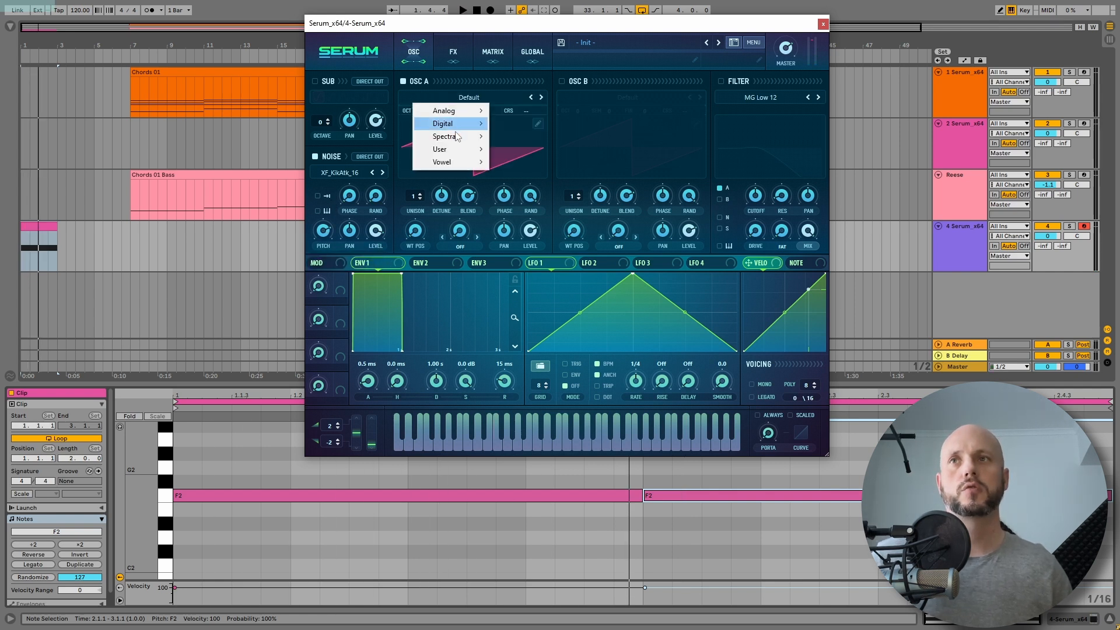
pyautogui.click(449, 136)
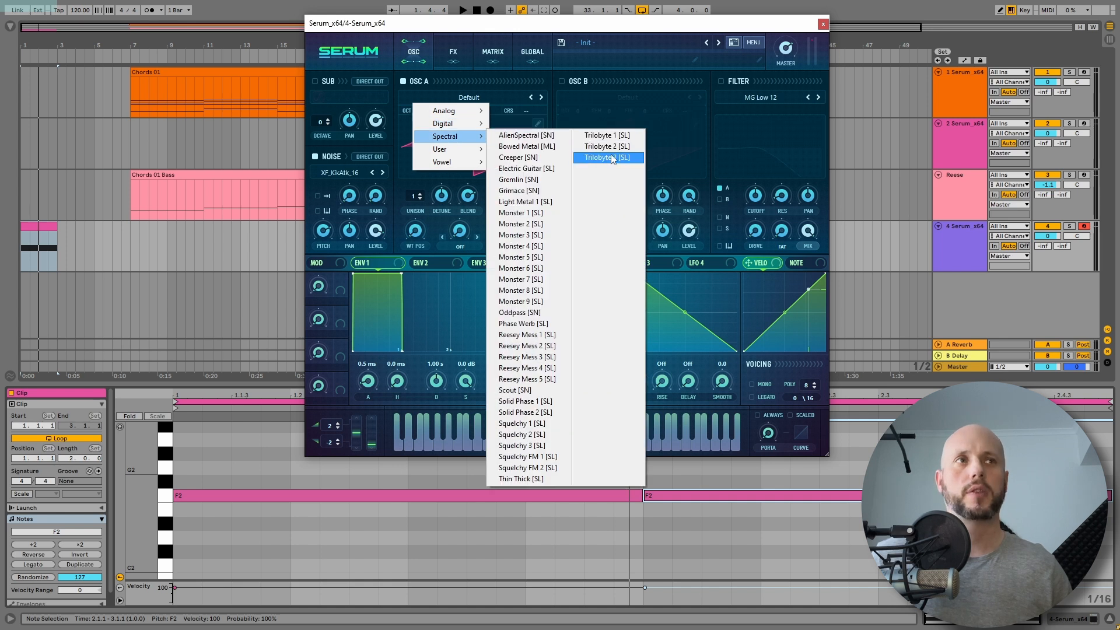
pyautogui.click(612, 158)
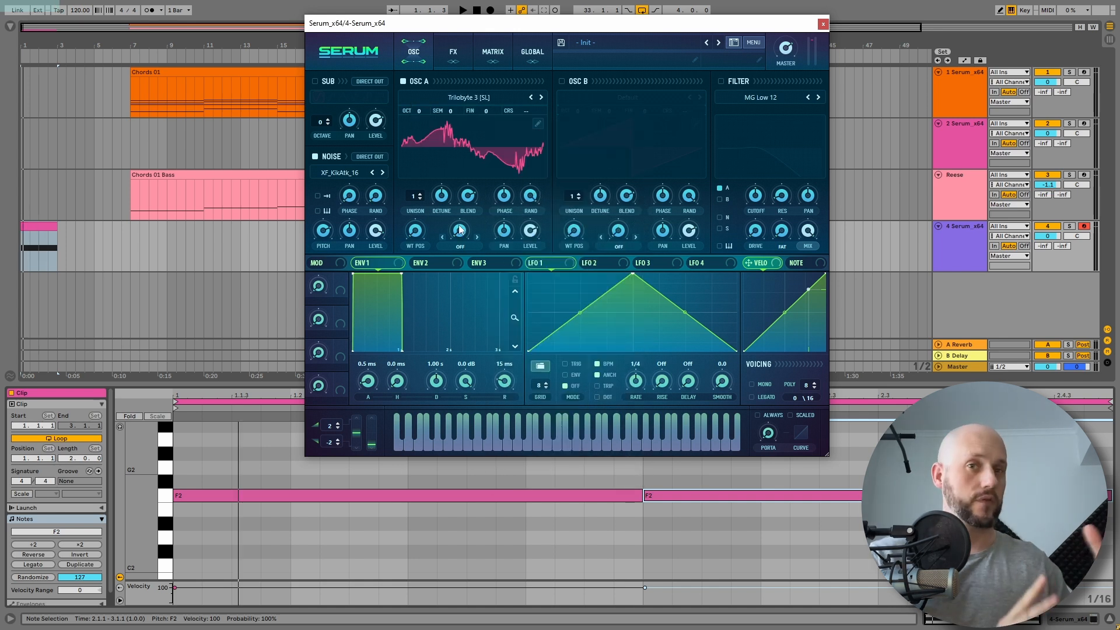
# Step: Enable the filter and shape Envelope 1 into a short decay with no sustain, then audition it
pyautogui.click(720, 82)
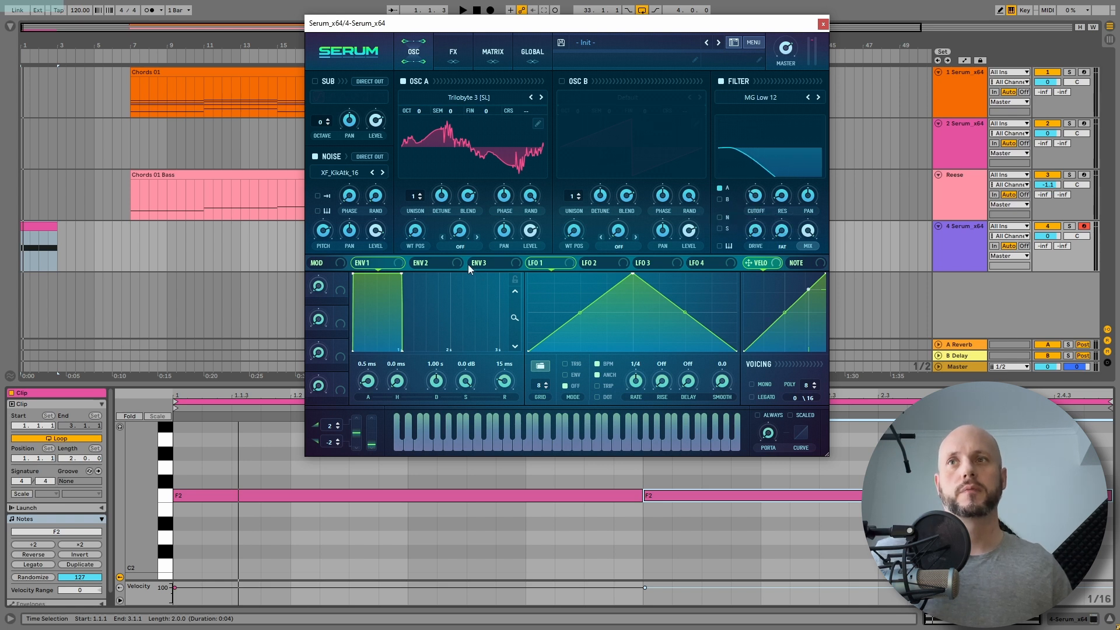
pyautogui.moveTo(399, 276); pyautogui.dragTo(349, 403)
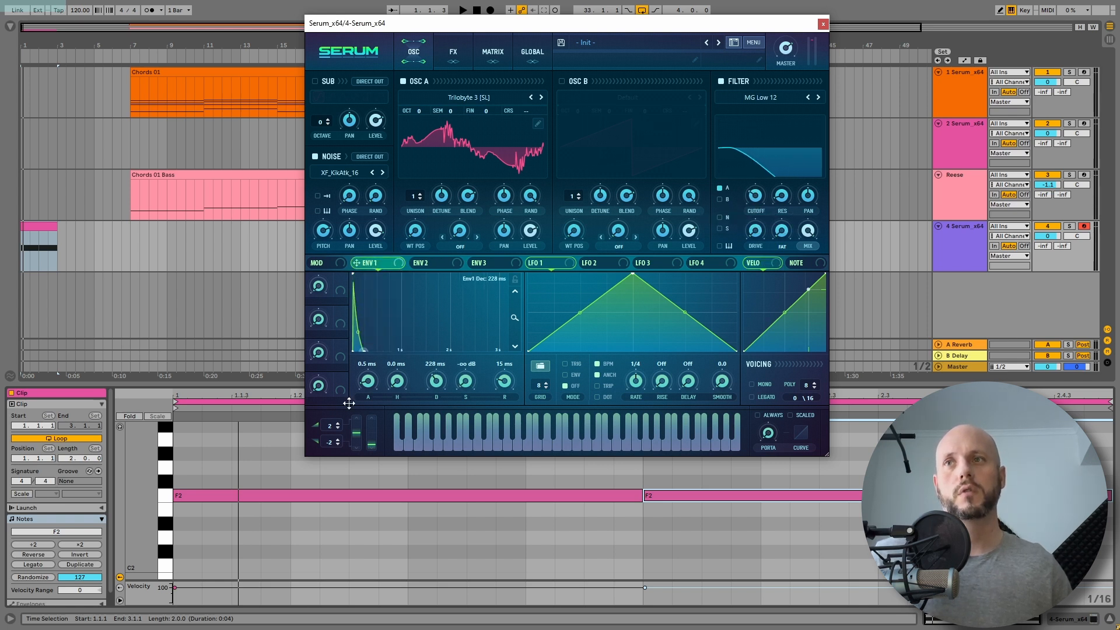
pyautogui.press('space')
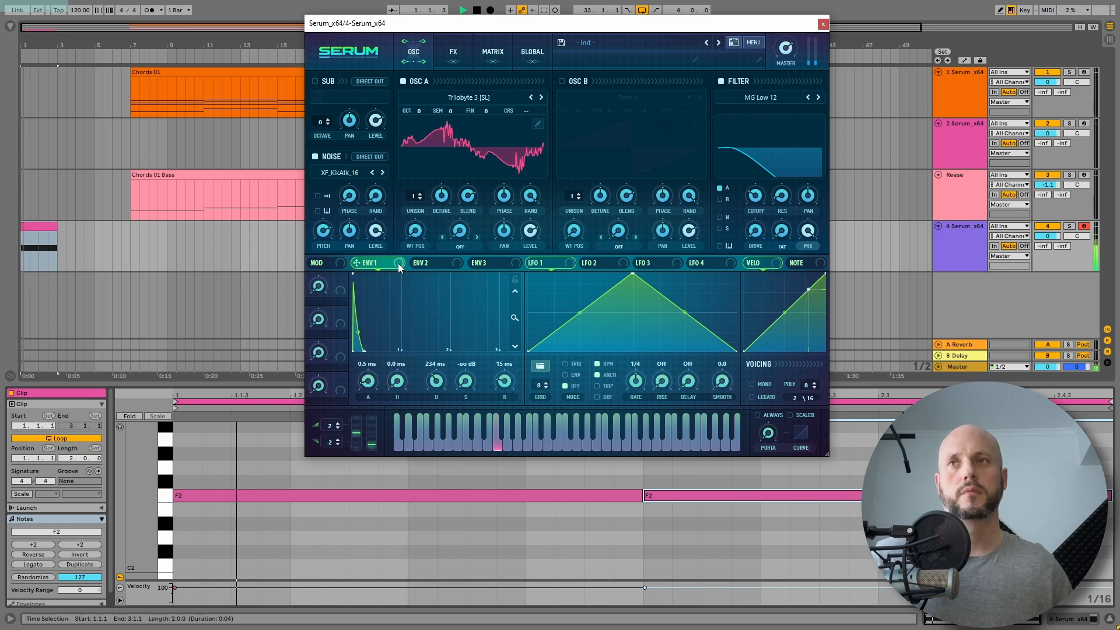
pyautogui.press('space')
# Step: Lower Oscillator A by one octave and set the filter type to MG Low 24
pyautogui.moveTo(418, 109); pyautogui.dragTo(419, 125)
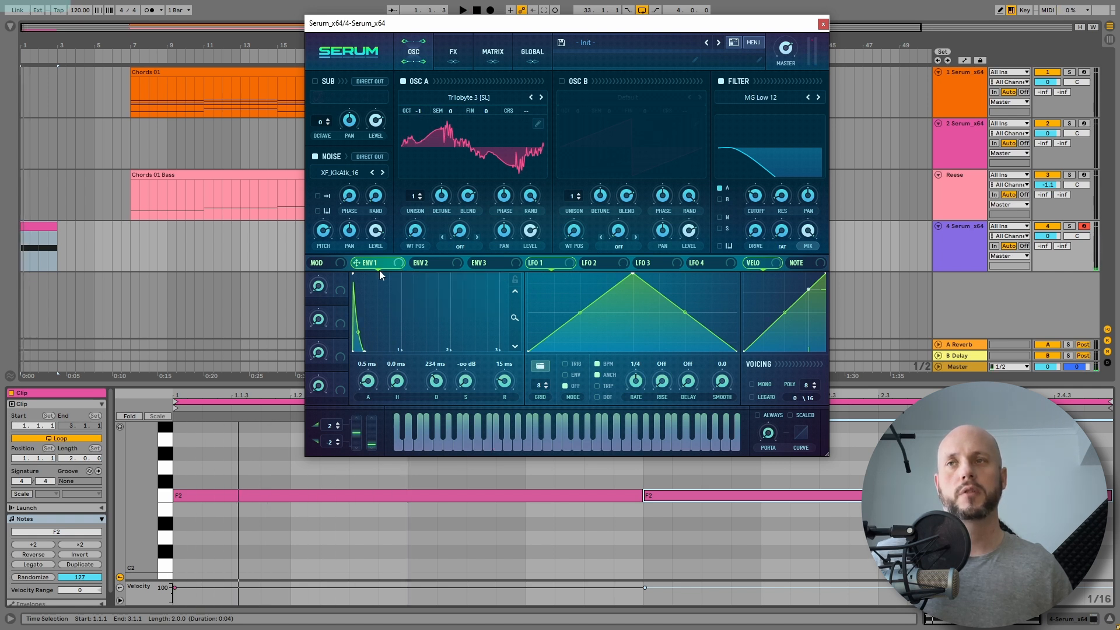
pyautogui.press('space')
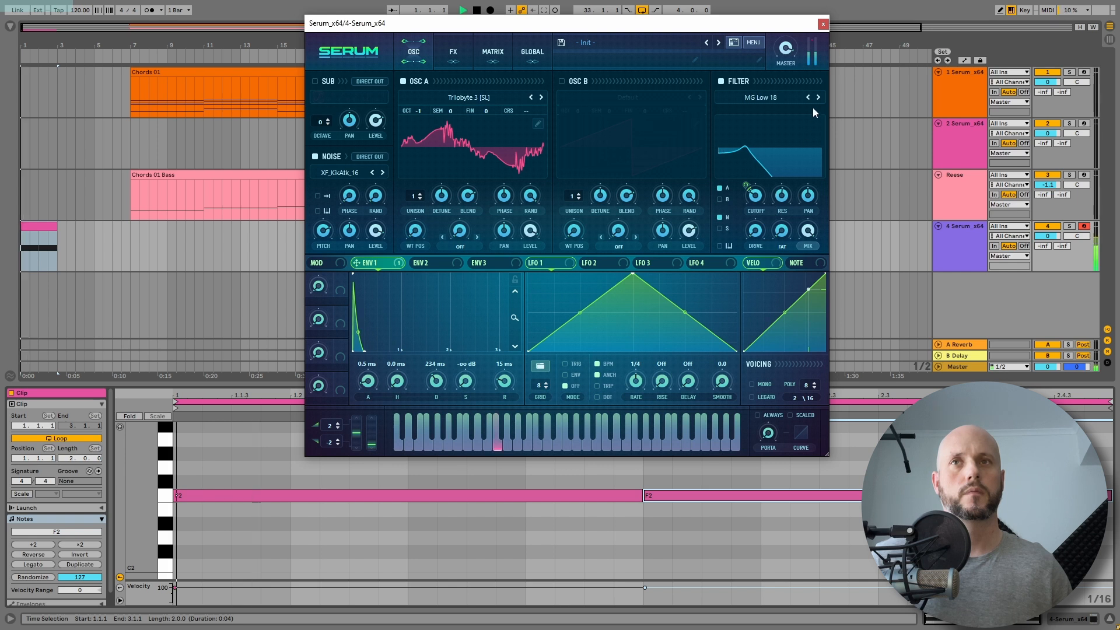
pyautogui.click(818, 97)
pyautogui.press('space')
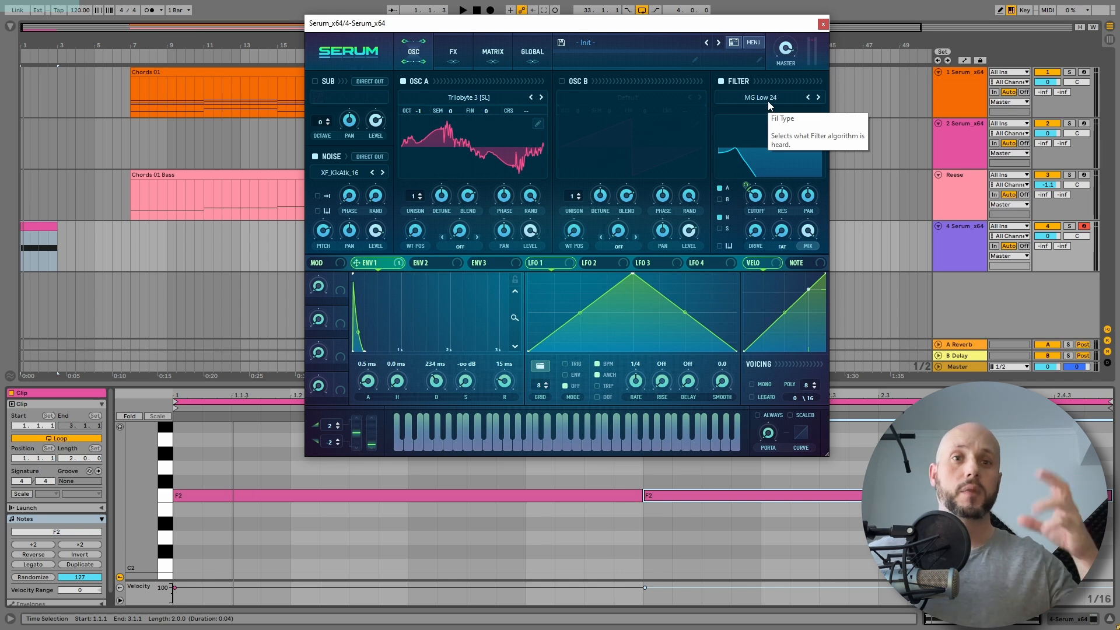
pyautogui.press('space')
# Step: Assign Envelope 1 to modulate the filter cutoff and the filter stereo amount while auditioning
pyautogui.moveTo(759, 199)
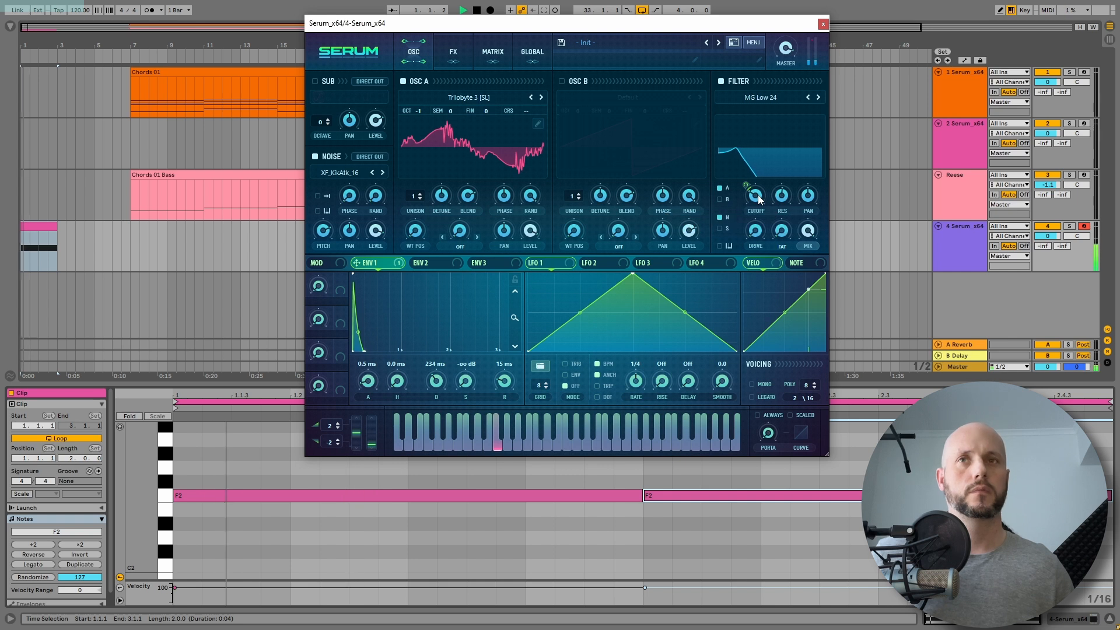
pyautogui.press('space')
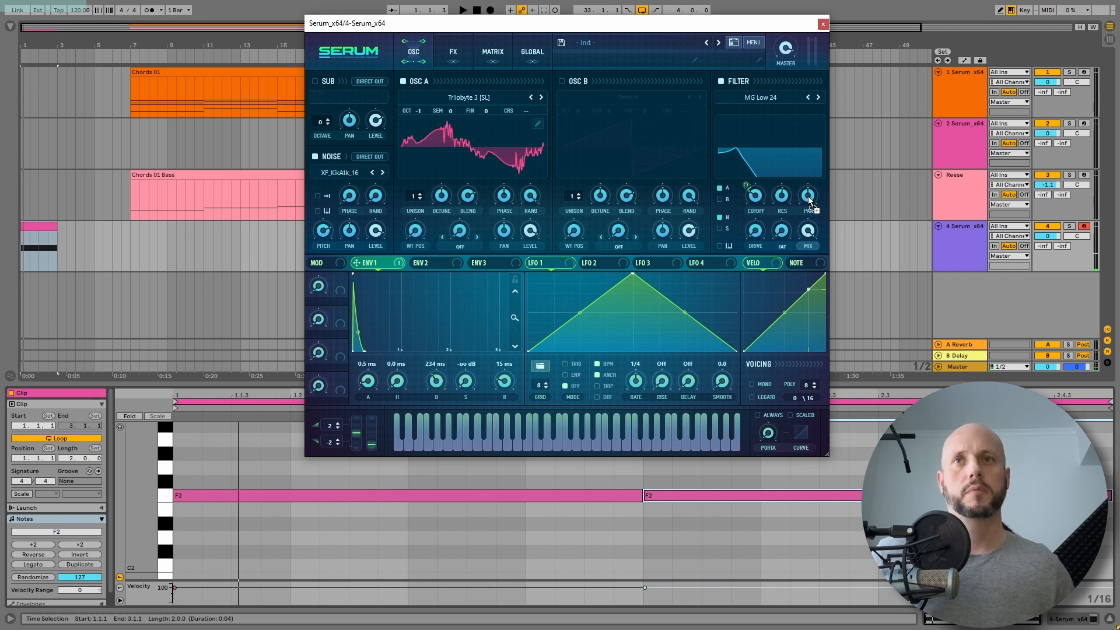
pyautogui.moveTo(803, 189)
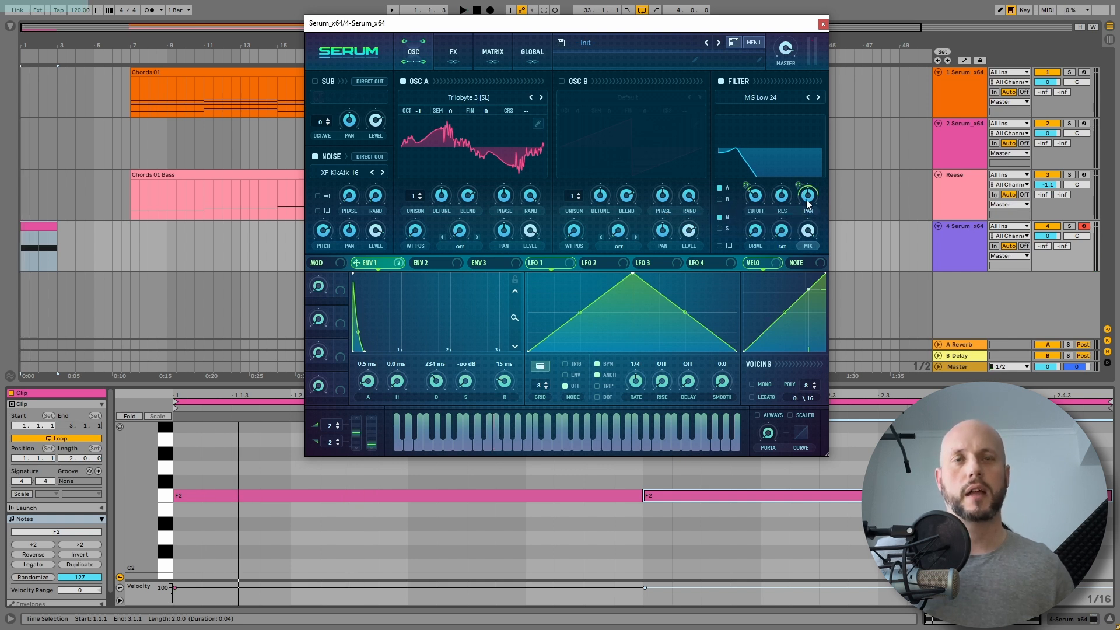
pyautogui.press('space')
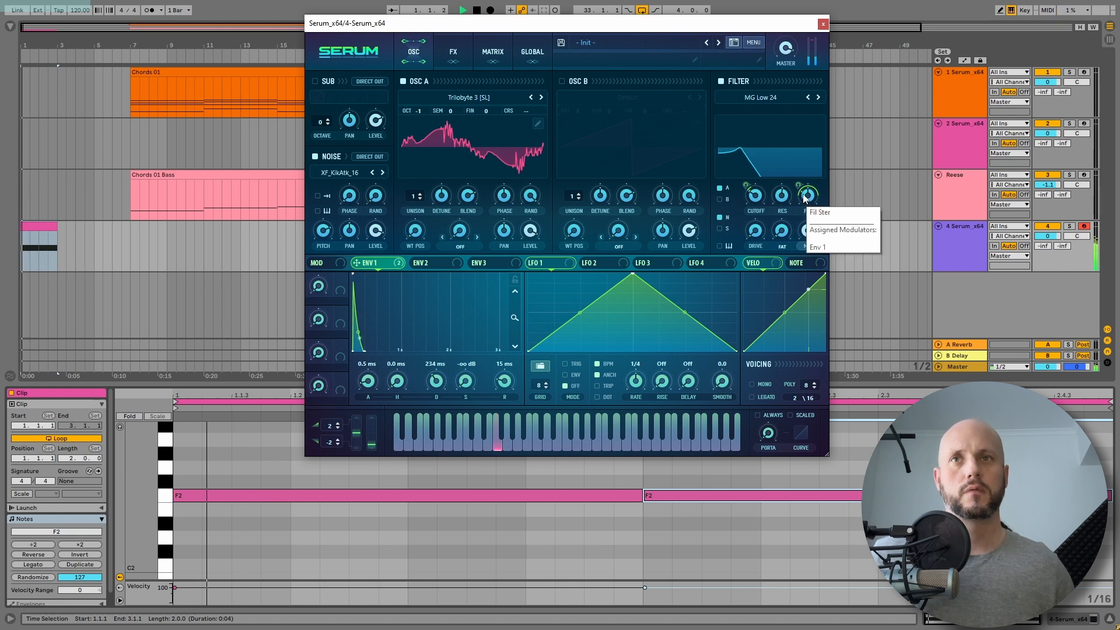
pyautogui.press('space')
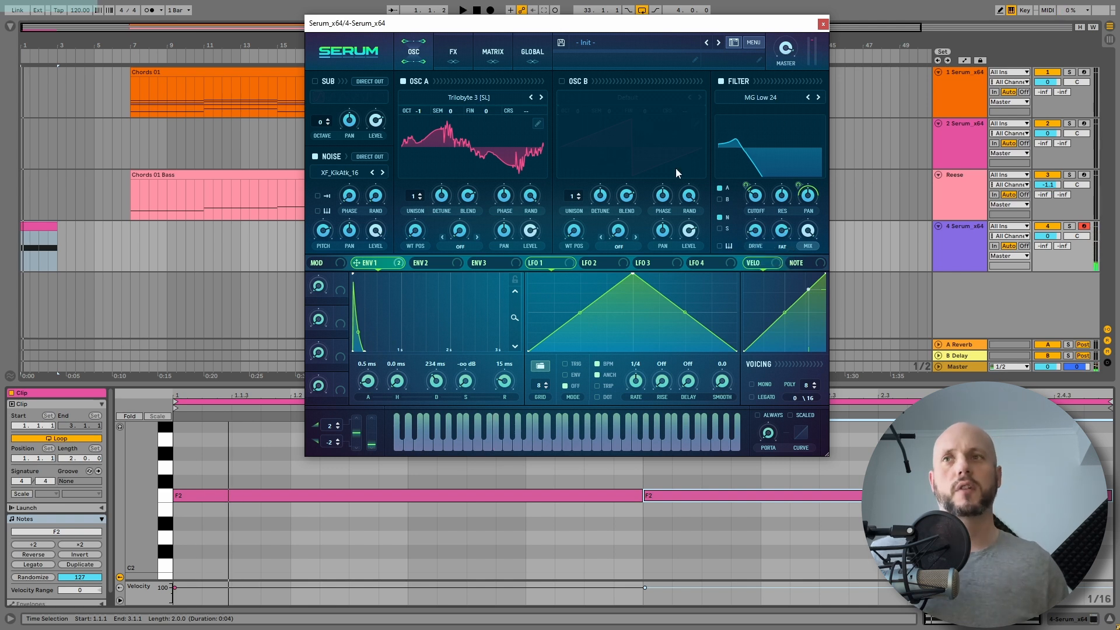
# Step: Add Reverb and Delay effects in the FX rack and audition the result
pyautogui.click(453, 52)
pyautogui.click(326, 205)
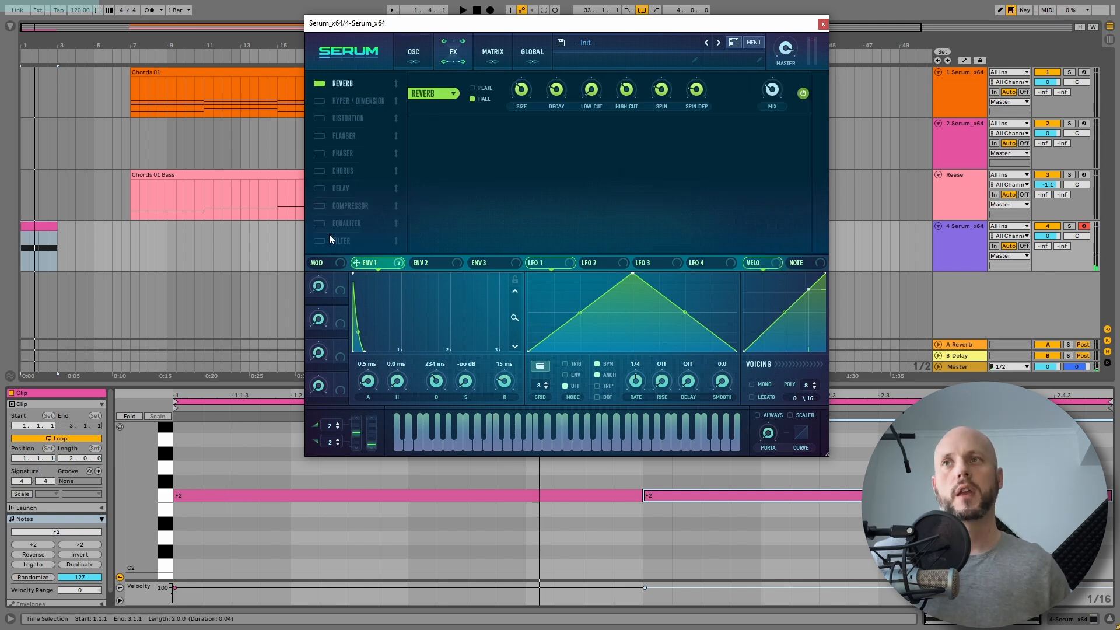
pyautogui.click(335, 194)
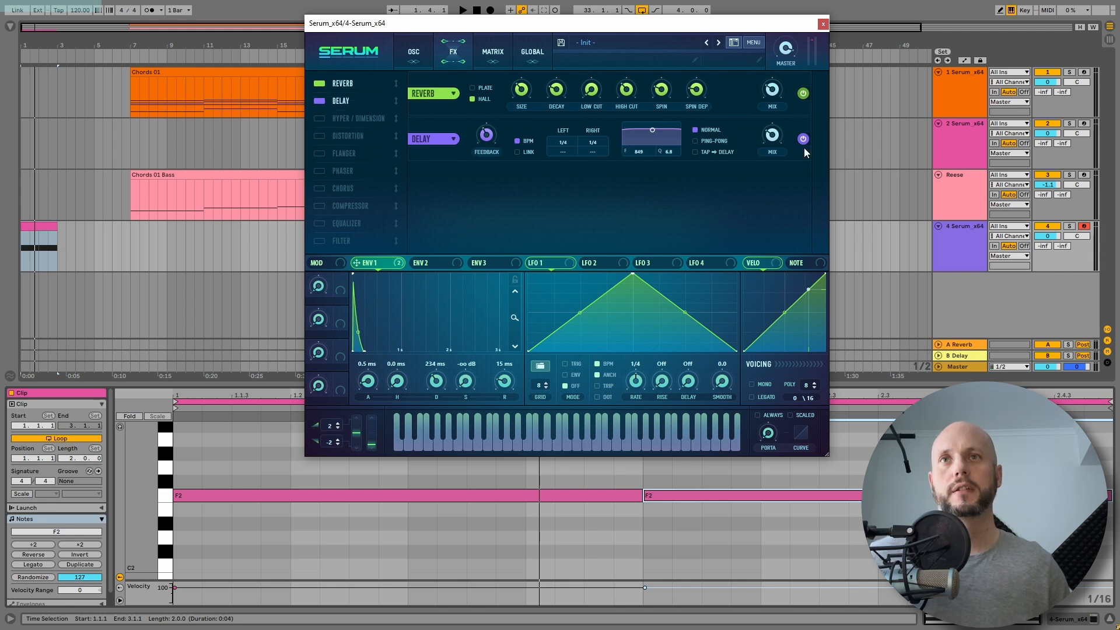
pyautogui.press('space')
pyautogui.moveTo(780, 141)
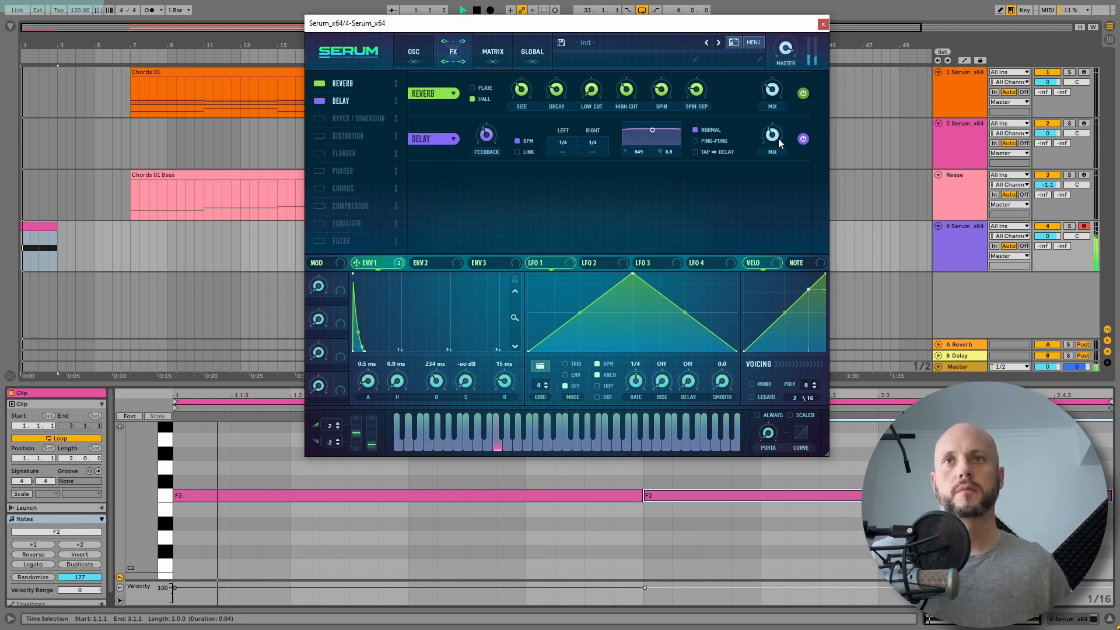
pyautogui.press('space')
# Step: Add an Equalizer to the effects chain after the delay
pyautogui.moveTo(346, 223); pyautogui.dragTo(362, 136)
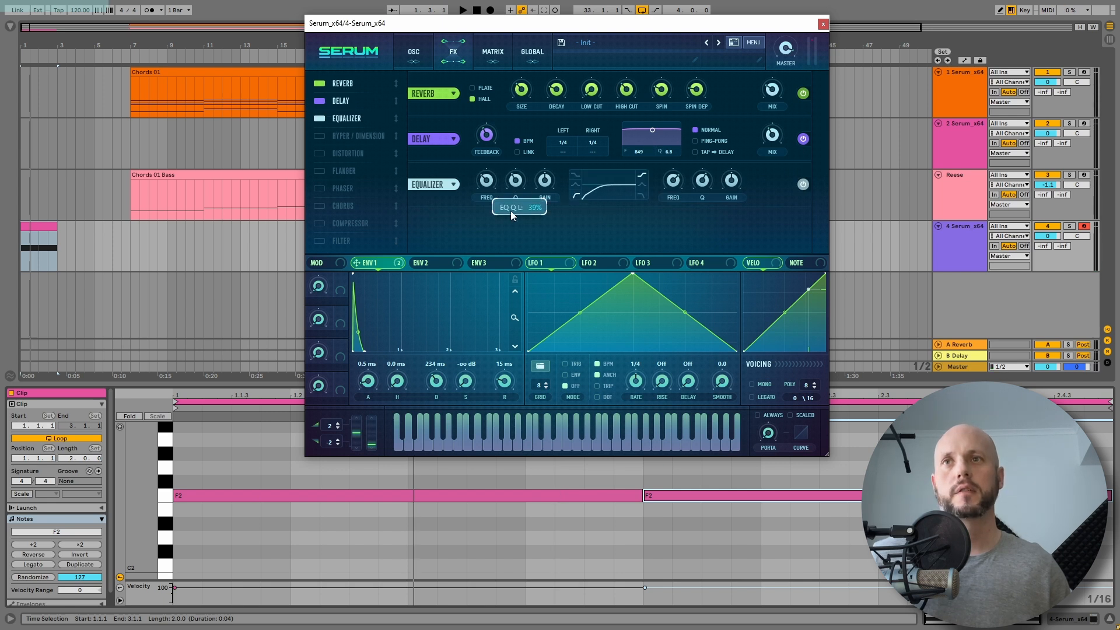
pyautogui.press('space')
pyautogui.moveTo(490, 211)
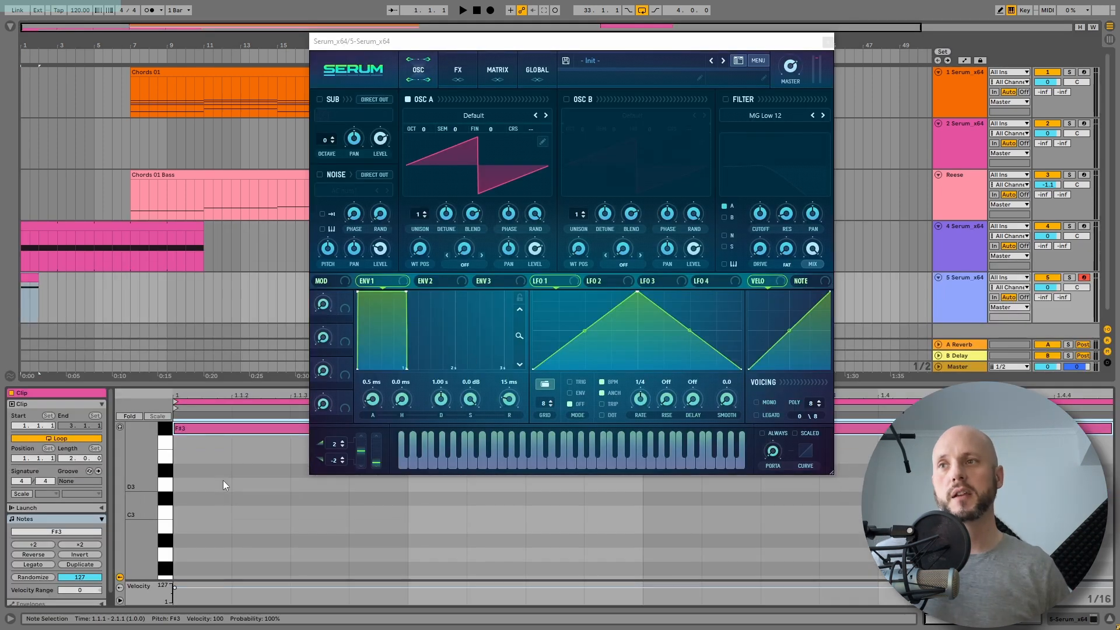
# Step: Transpose the new track's note up two semitones
pyautogui.press('Up')
pyautogui.press('Up')
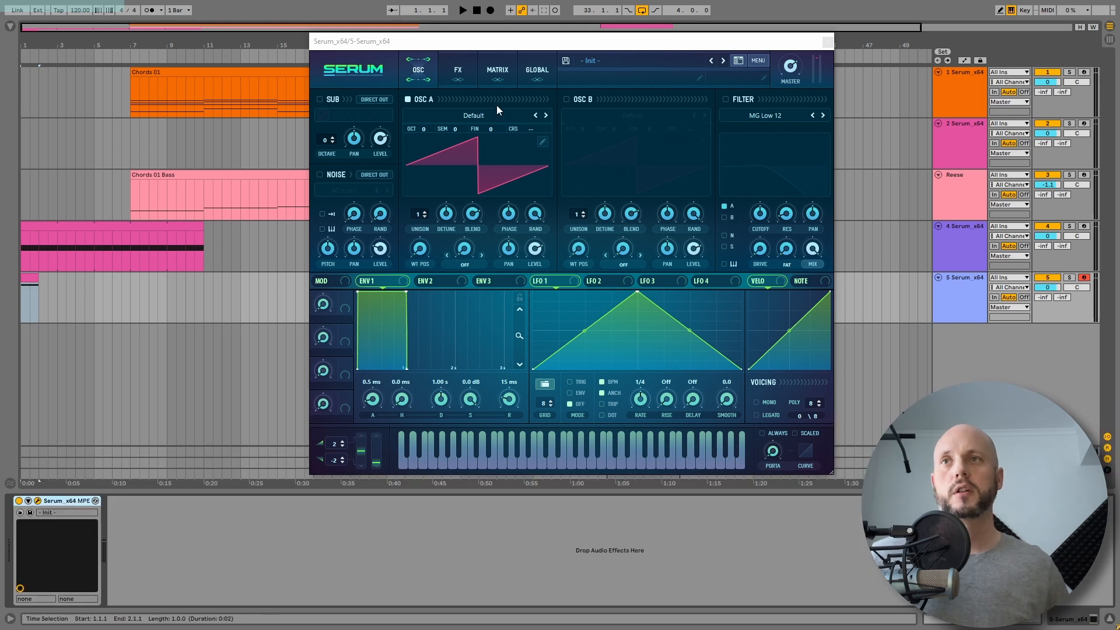
# Step: Load the Analog_BD_Sin wavetable into Oscillator A from the Analog set
pyautogui.click(464, 119)
pyautogui.moveTo(466, 129)
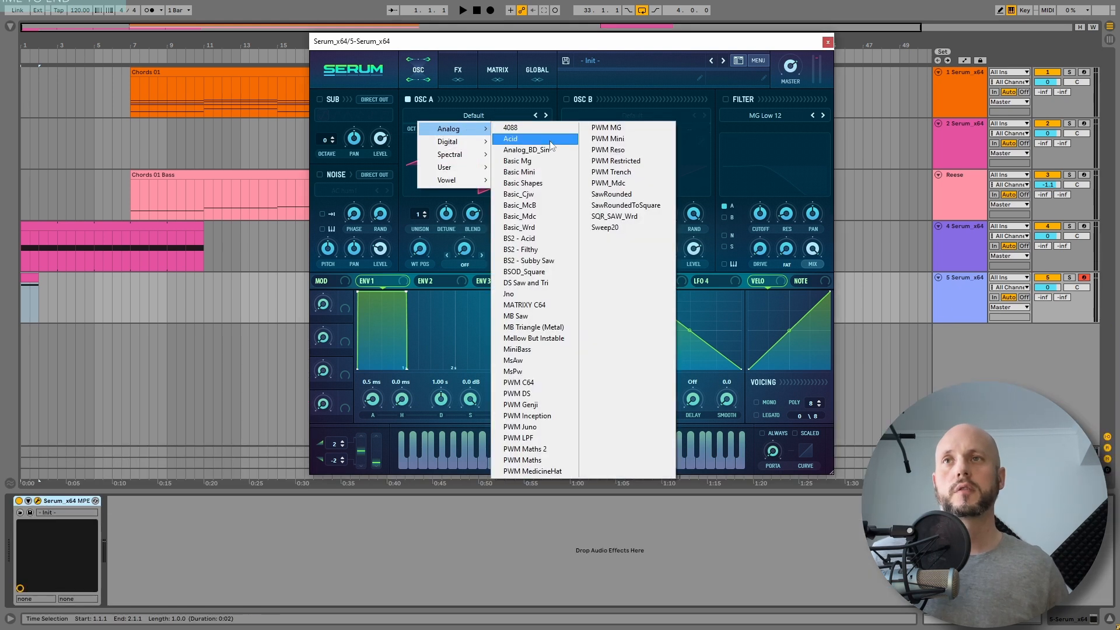
pyautogui.click(508, 142)
# Step: Copy Oscillator A's settings to Oscillator B and audition the sound
pyautogui.click(757, 61)
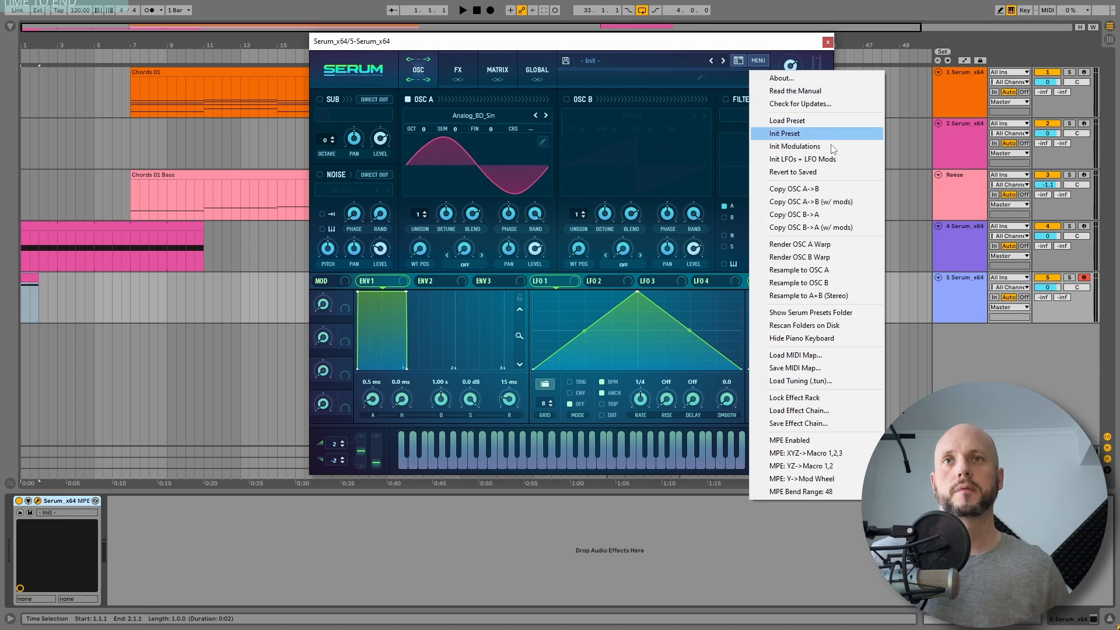
pyautogui.click(813, 189)
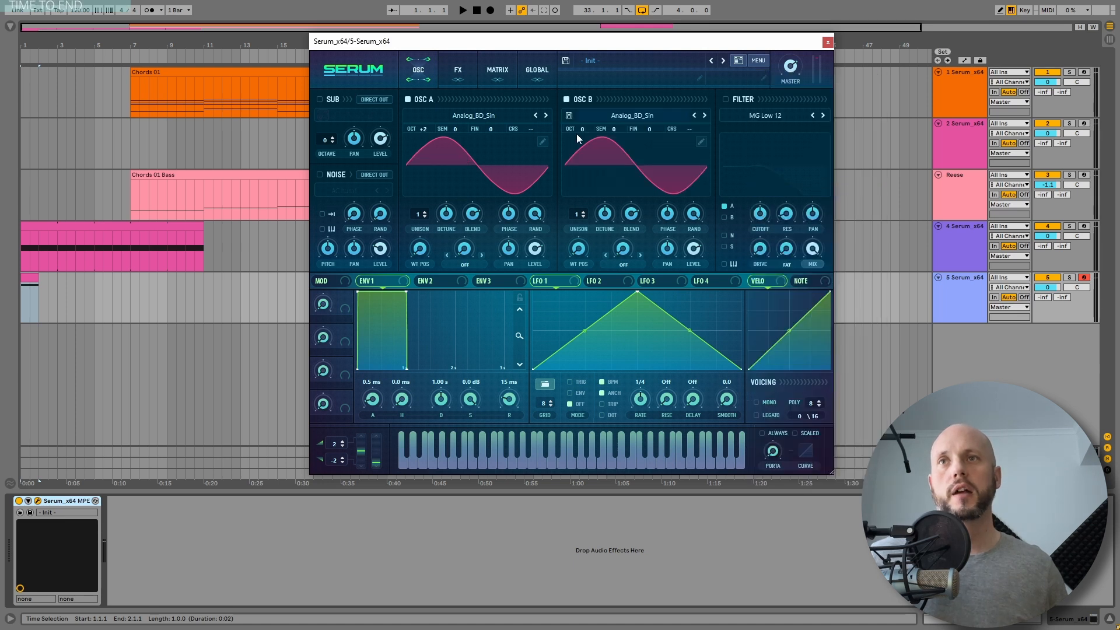
pyautogui.press('space')
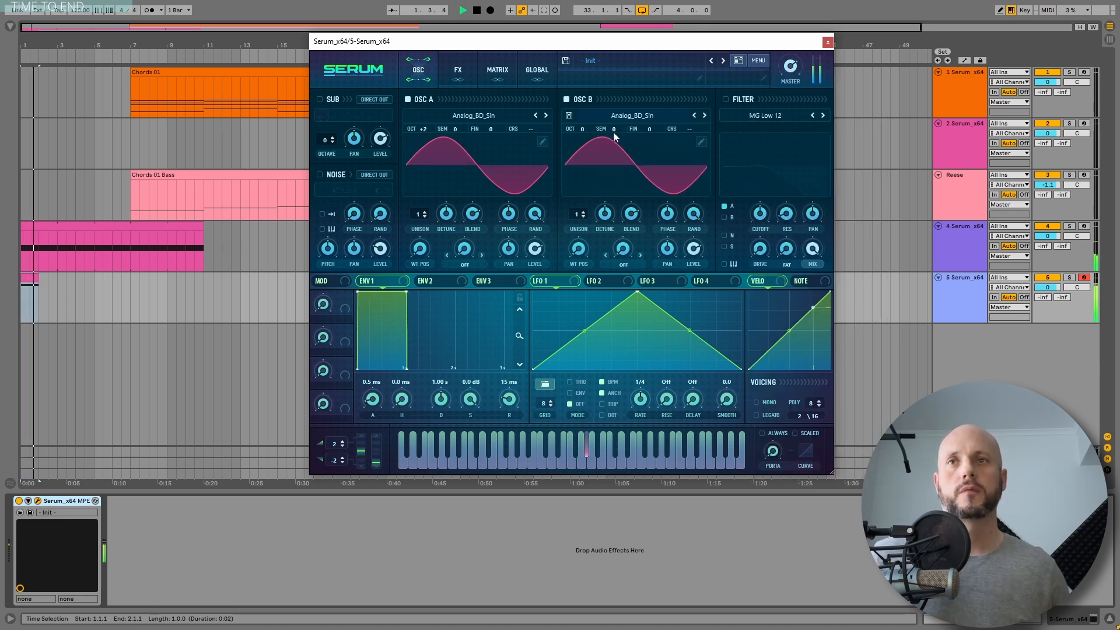
pyautogui.press('space')
# Step: Tune Oscillator B up 7 semitones, set Oscillator A's fine tuning to -8 and Oscillator B's to 9
pyautogui.moveTo(614, 133); pyautogui.dragTo(633, 104)
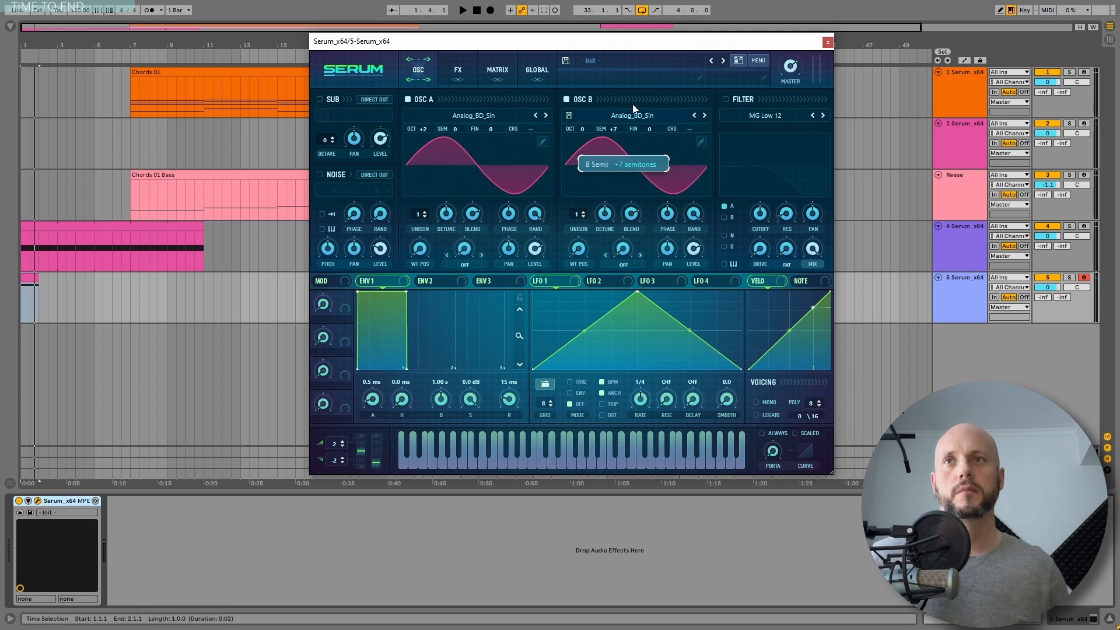
pyautogui.press('space')
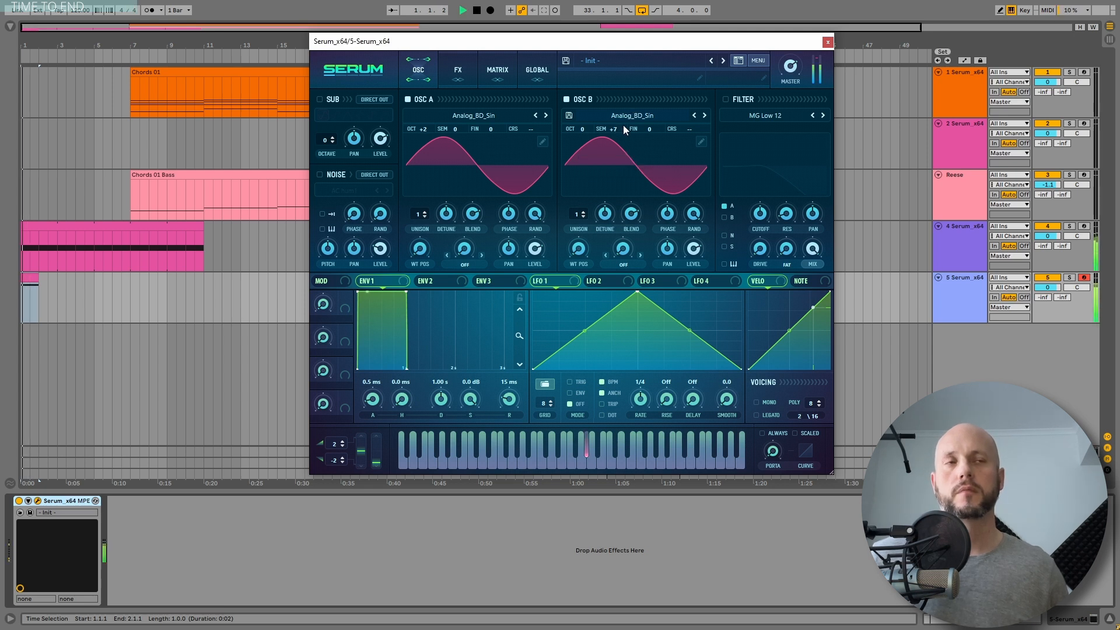
pyautogui.moveTo(491, 129); pyautogui.dragTo(495, 134)
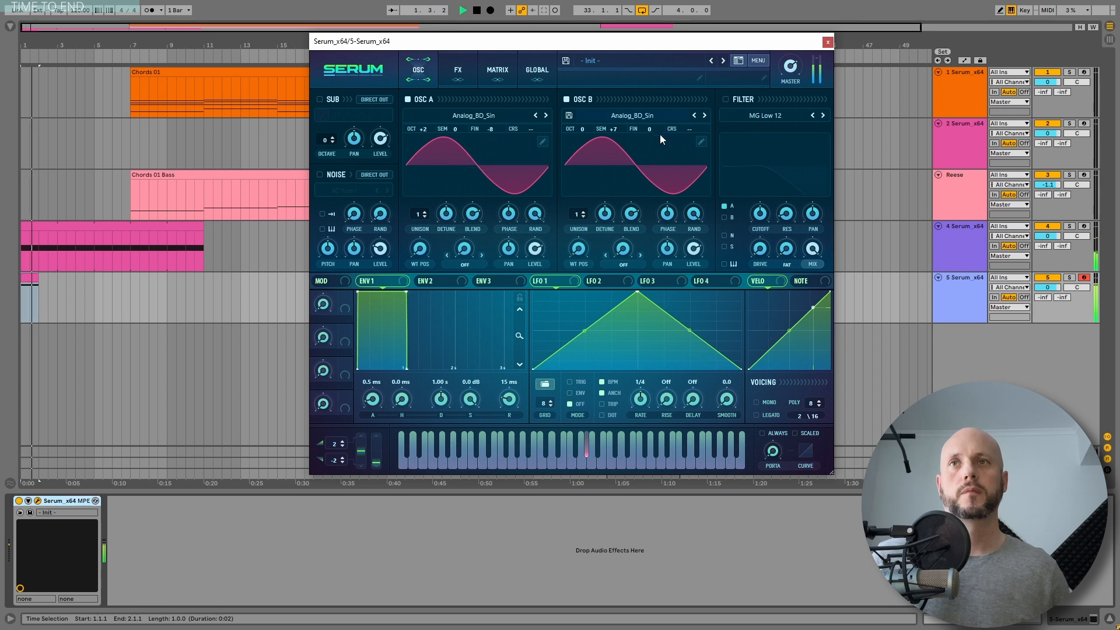
pyautogui.moveTo(660, 134); pyautogui.dragTo(659, 121)
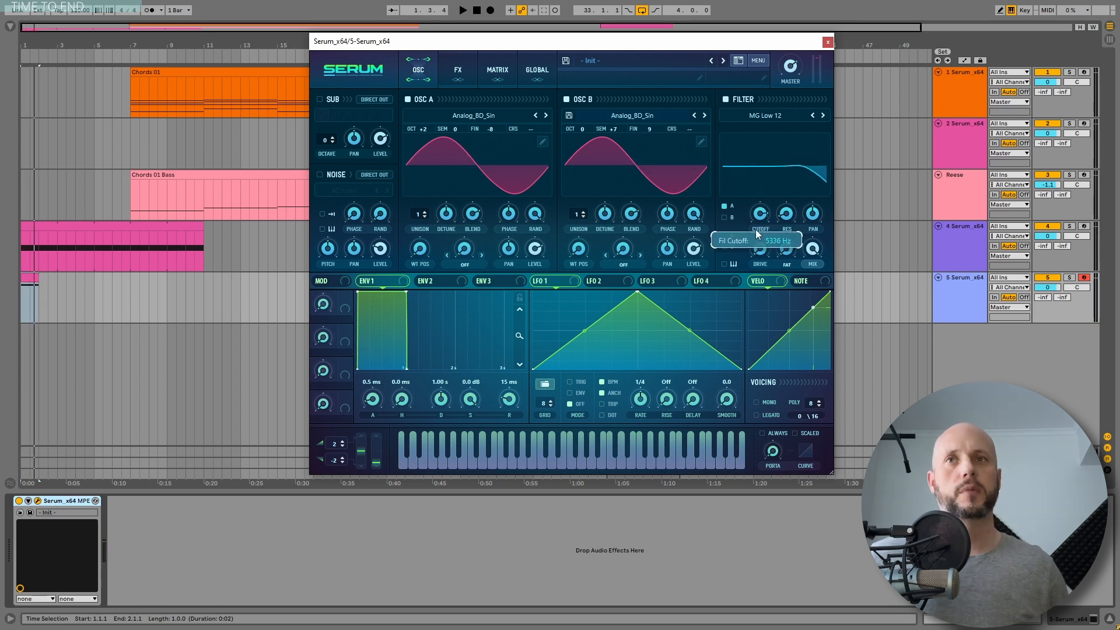
pyautogui.press('space')
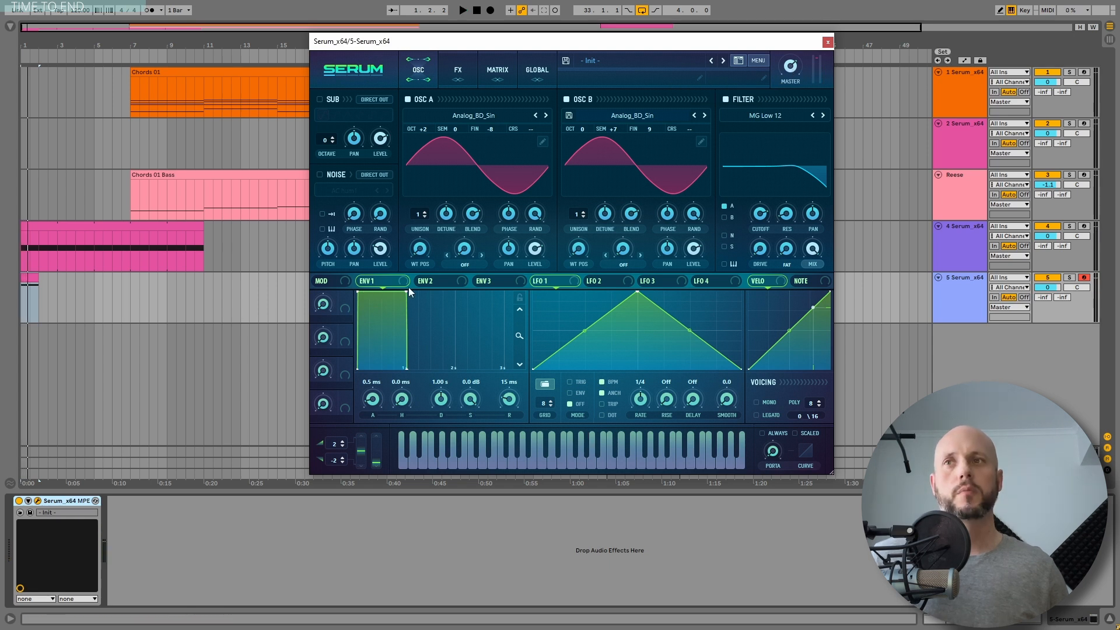
# Step: Shape Envelope 1 into a pluck with -inf sustain, about 174 ms decay and 160 ms hold, then audition
pyautogui.moveTo(396, 290); pyautogui.dragTo(371, 377)
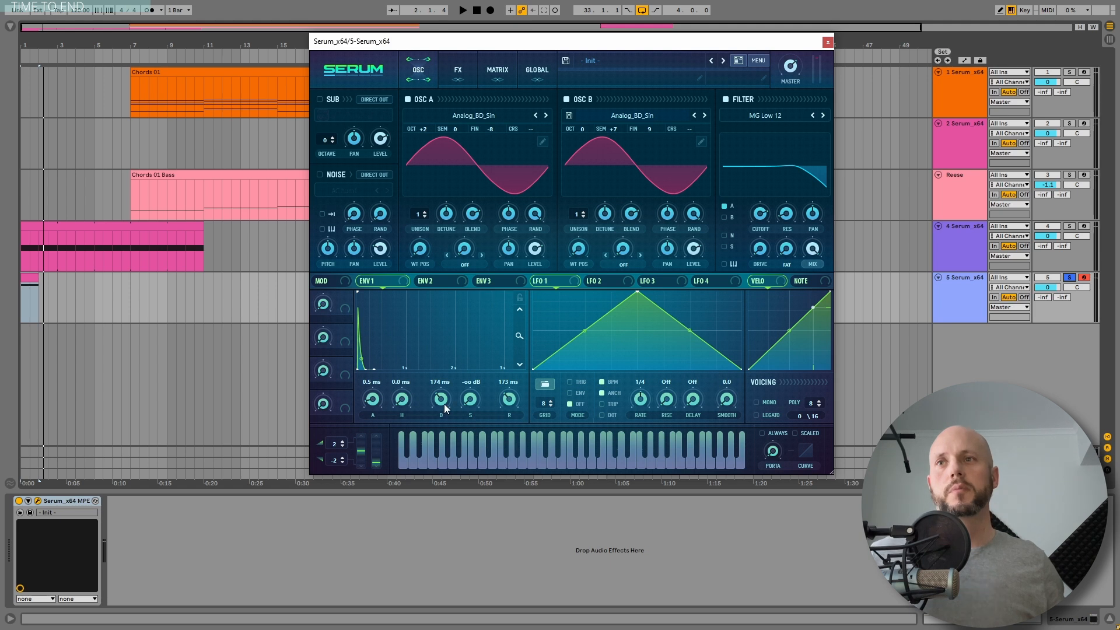
pyautogui.moveTo(412, 372); pyautogui.dragTo(420, 362)
pyautogui.press('space')
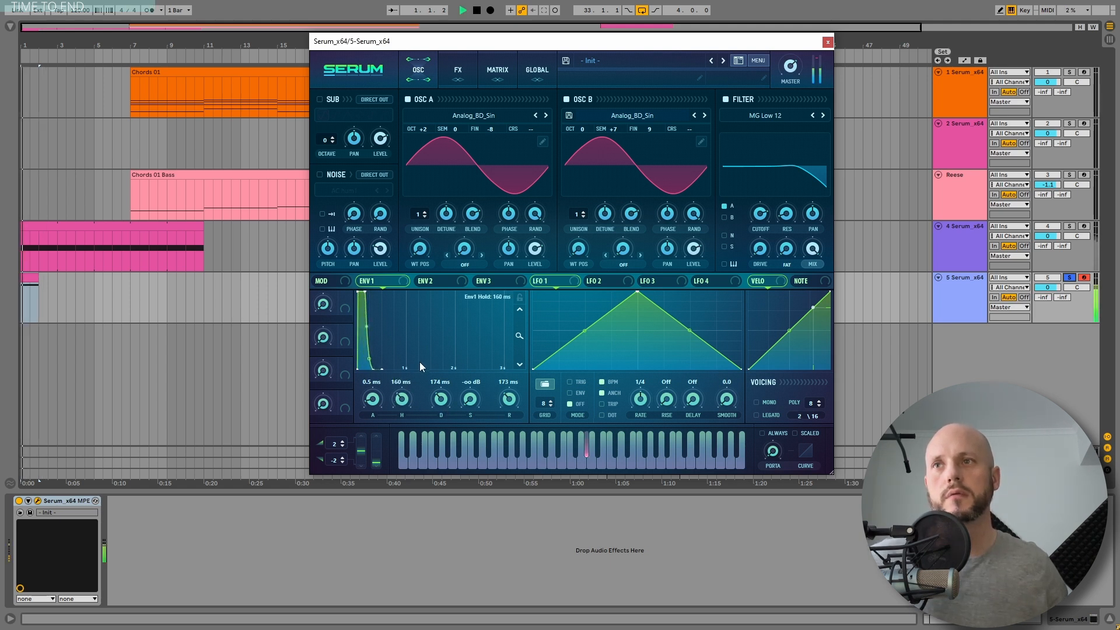
pyautogui.press('space')
# Step: Reshape LFO 2 into a quick rising curve and route it to Master Tune in the mod matrix with a small amount
pyautogui.click(603, 281)
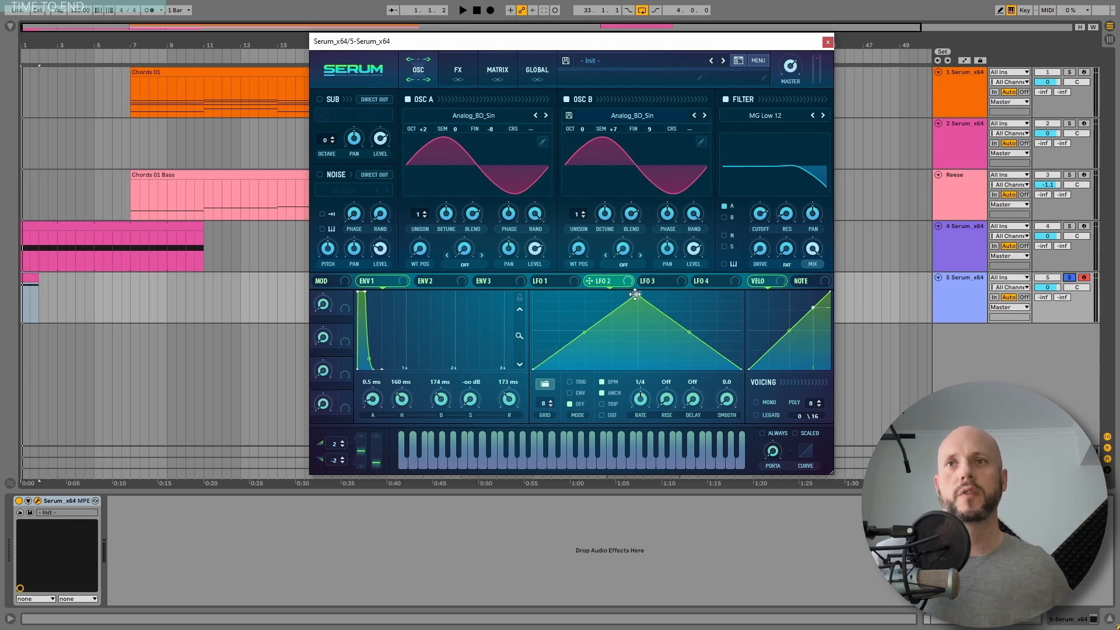
pyautogui.moveTo(636, 297); pyautogui.dragTo(588, 304)
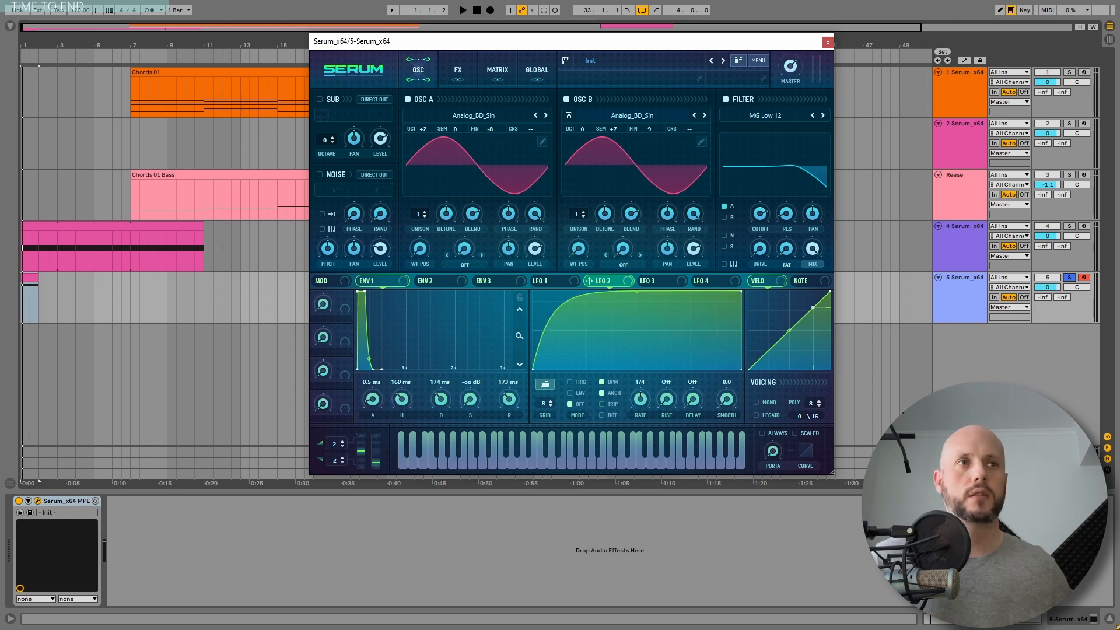
pyautogui.click(496, 71)
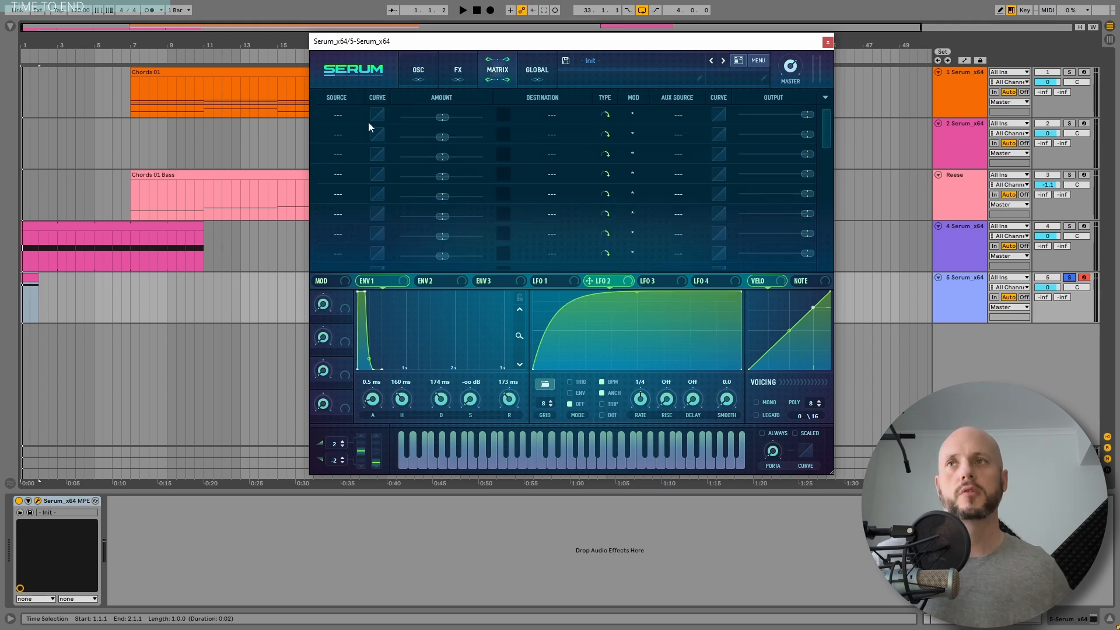
pyautogui.click(343, 117)
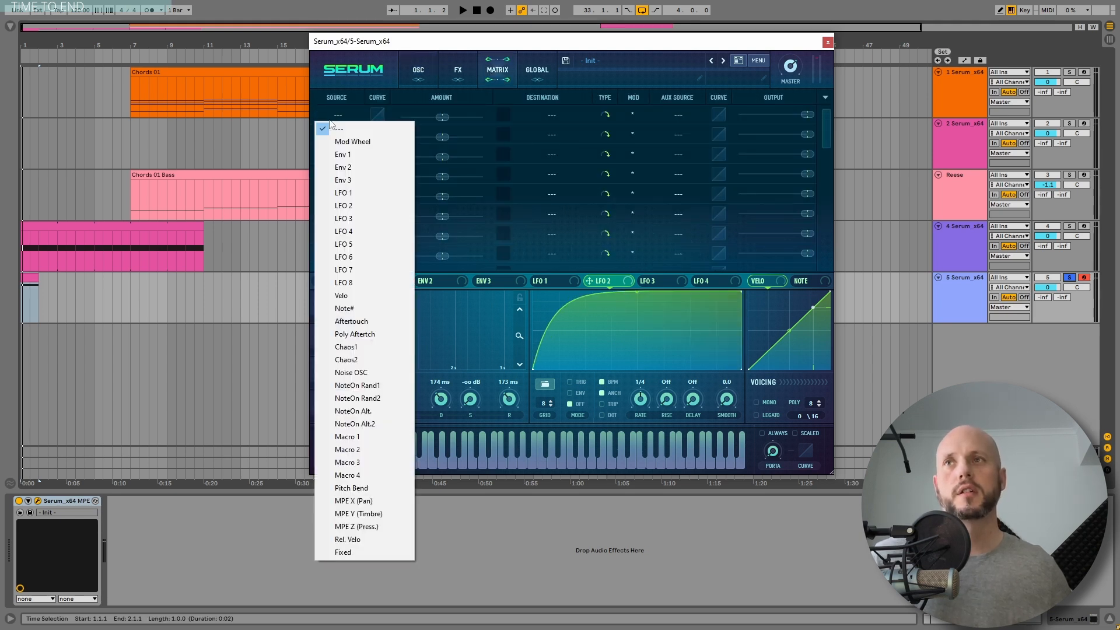
pyautogui.click(343, 205)
pyautogui.click(552, 114)
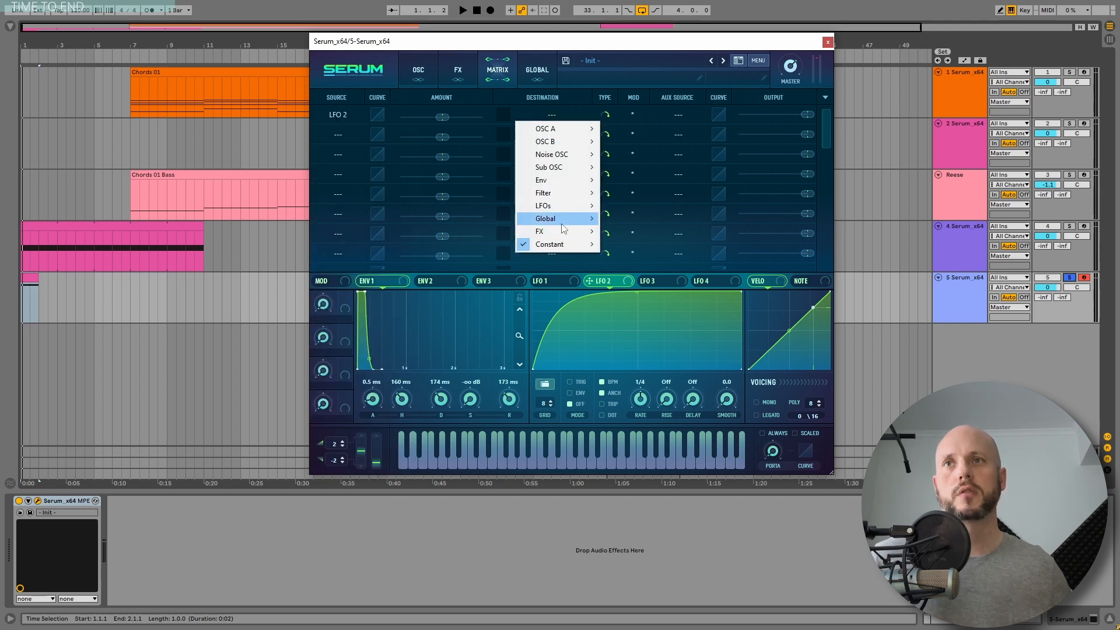
pyautogui.moveTo(564, 228)
pyautogui.click(627, 218)
pyautogui.moveTo(441, 124)
pyautogui.mouseDown()
pyautogui.moveTo(453, 118)
pyautogui.moveTo(436, 117)
pyautogui.mouseUp()
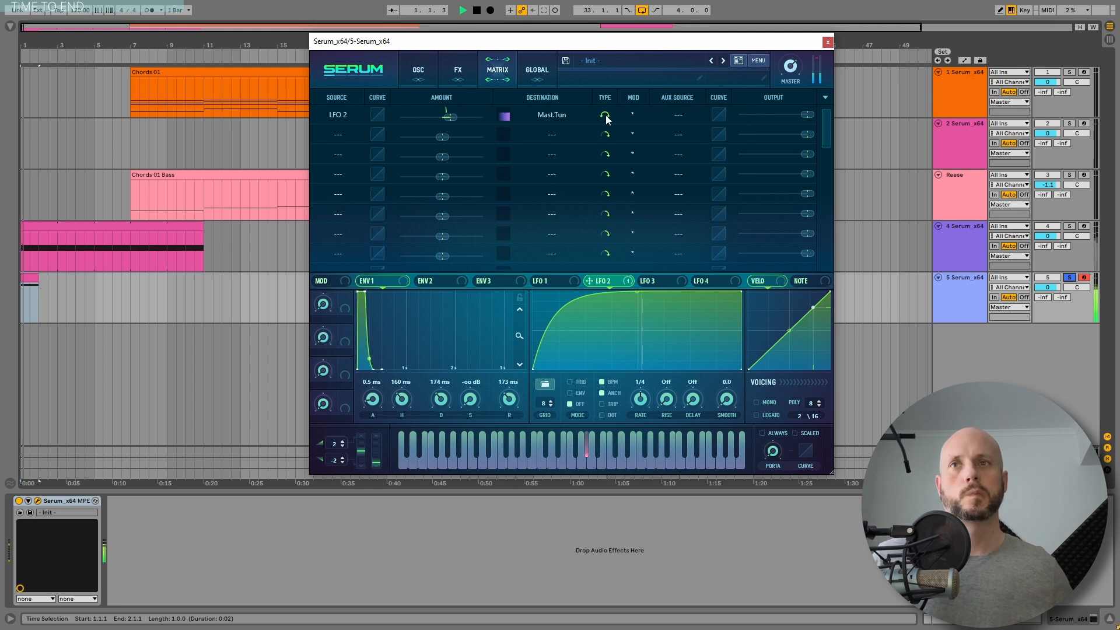
# Step: Enable Reverb and Delay in Serum's FX rack and play the sound
pyautogui.click(458, 69)
pyautogui.press('space')
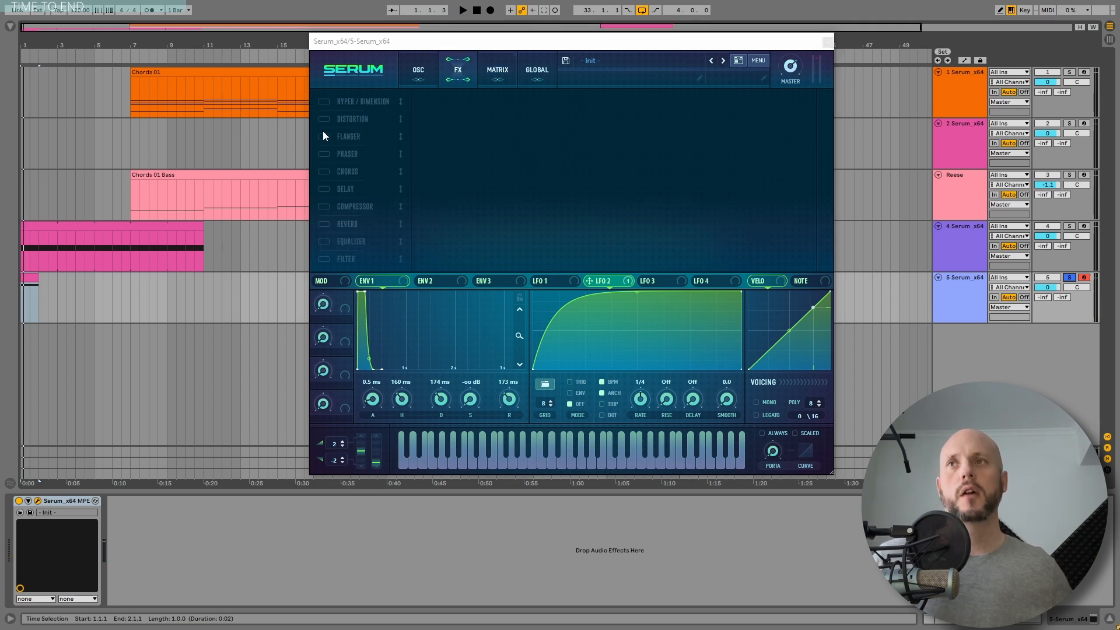
pyautogui.click(322, 242)
pyautogui.click(322, 243)
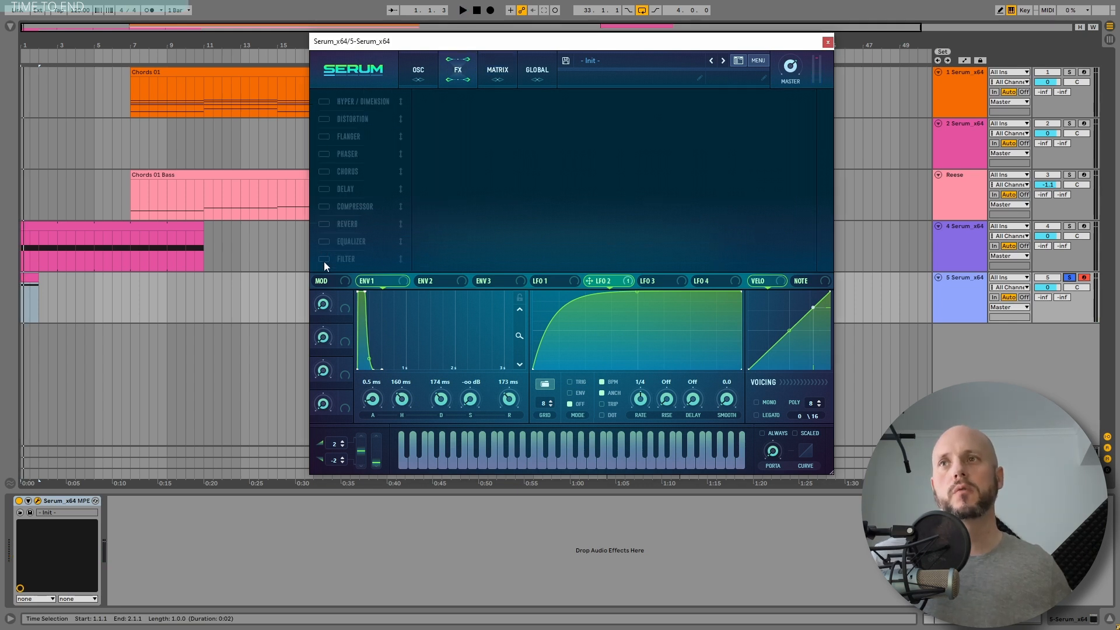
pyautogui.click(324, 260)
pyautogui.moveTo(352, 224); pyautogui.dragTo(354, 101)
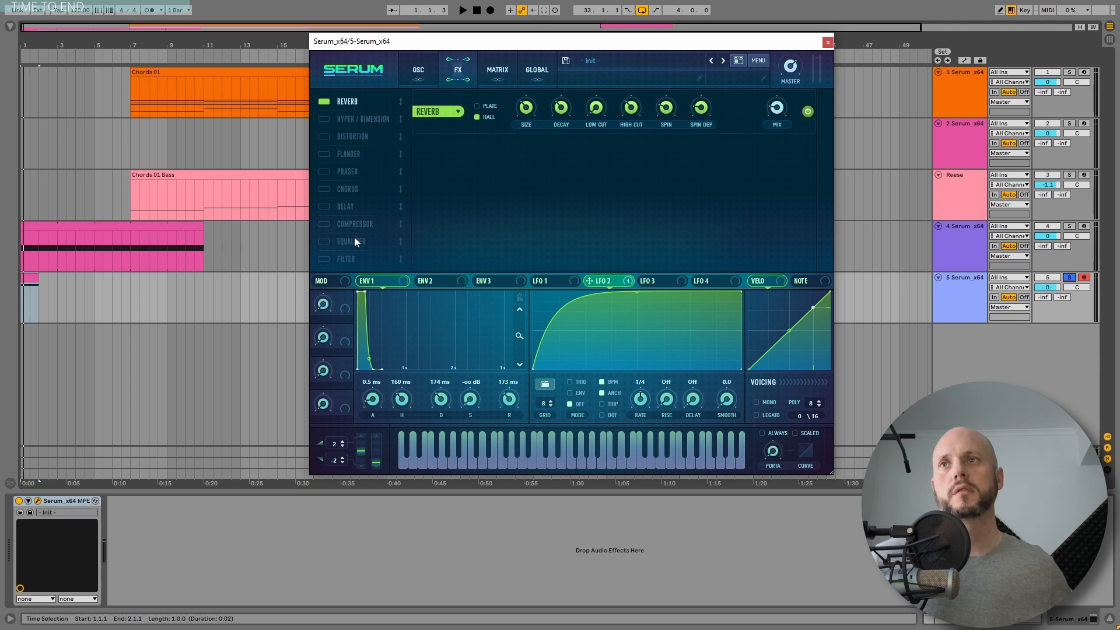
pyautogui.click(331, 205)
pyautogui.press('space')
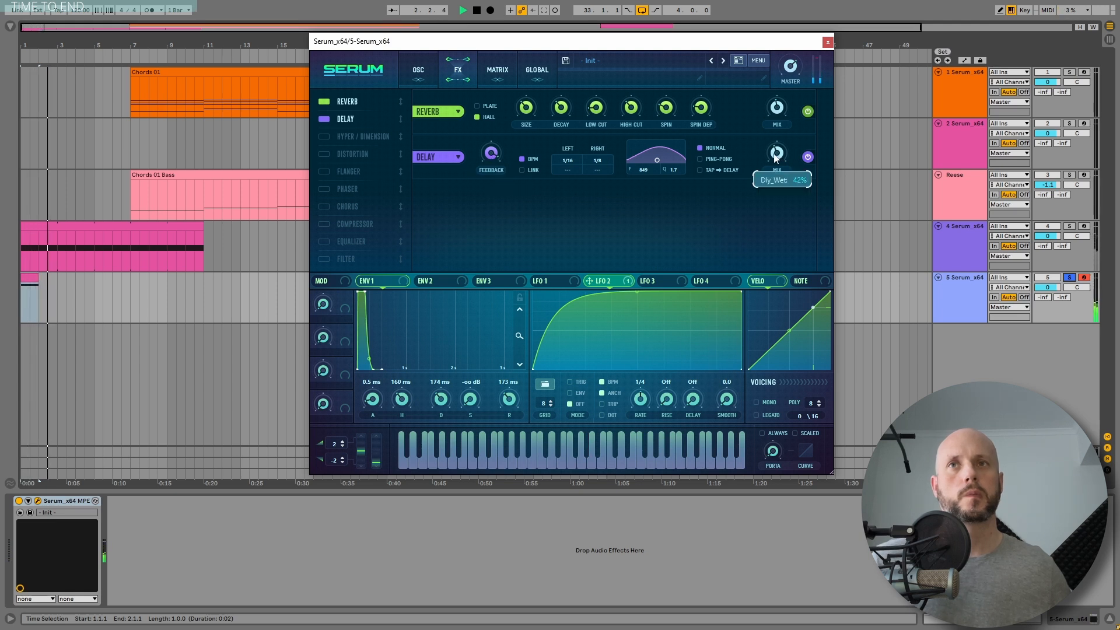
pyautogui.press('space')
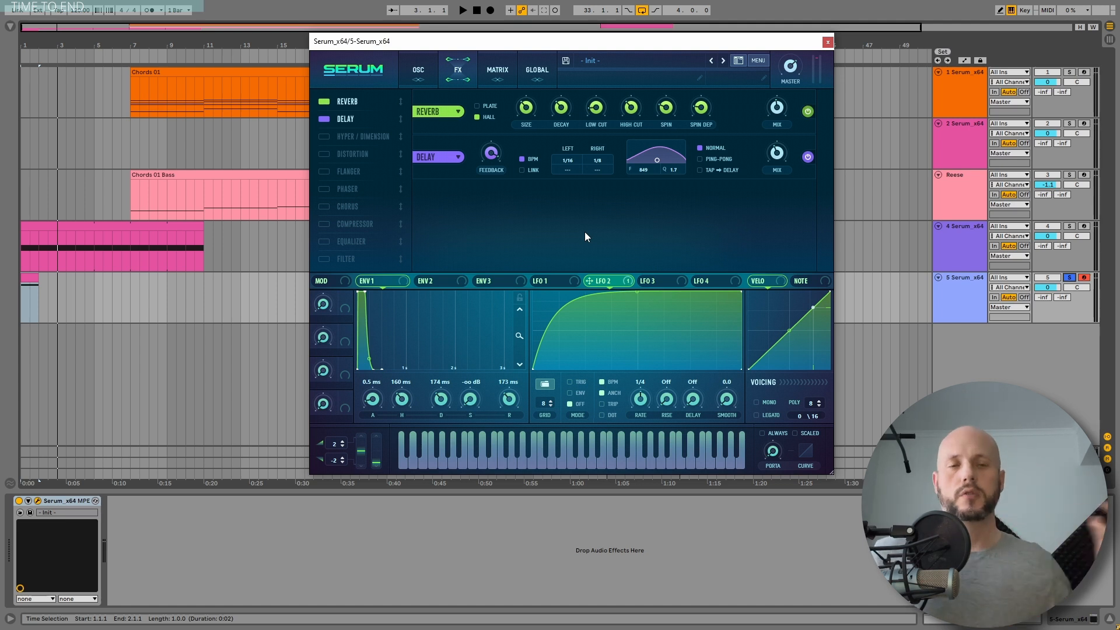
# Step: Add a Filter effect at the top of the FX chain and set its type to Combs
pyautogui.click(324, 258)
pyautogui.moveTo(346, 259); pyautogui.dragTo(368, 74)
pyautogui.click(513, 112)
pyautogui.moveTo(506, 164)
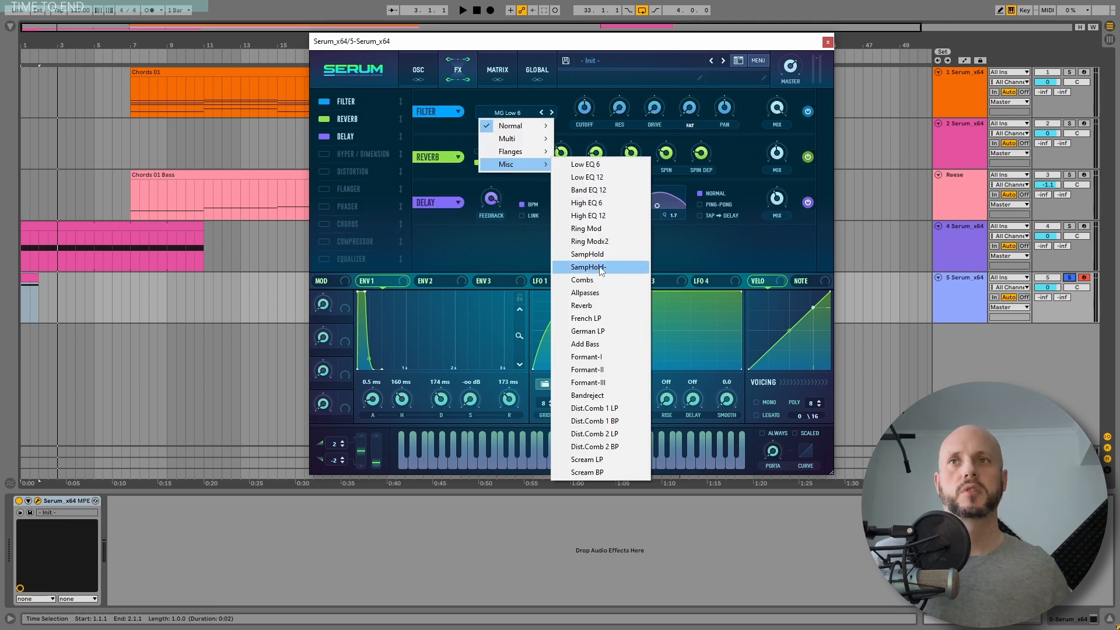
pyautogui.click(594, 279)
pyautogui.press('space')
# Step: Assign LFO 1 to the filter effect's cutoff and reshape LFO 1 into a rising then decaying curve
pyautogui.moveTo(586, 122)
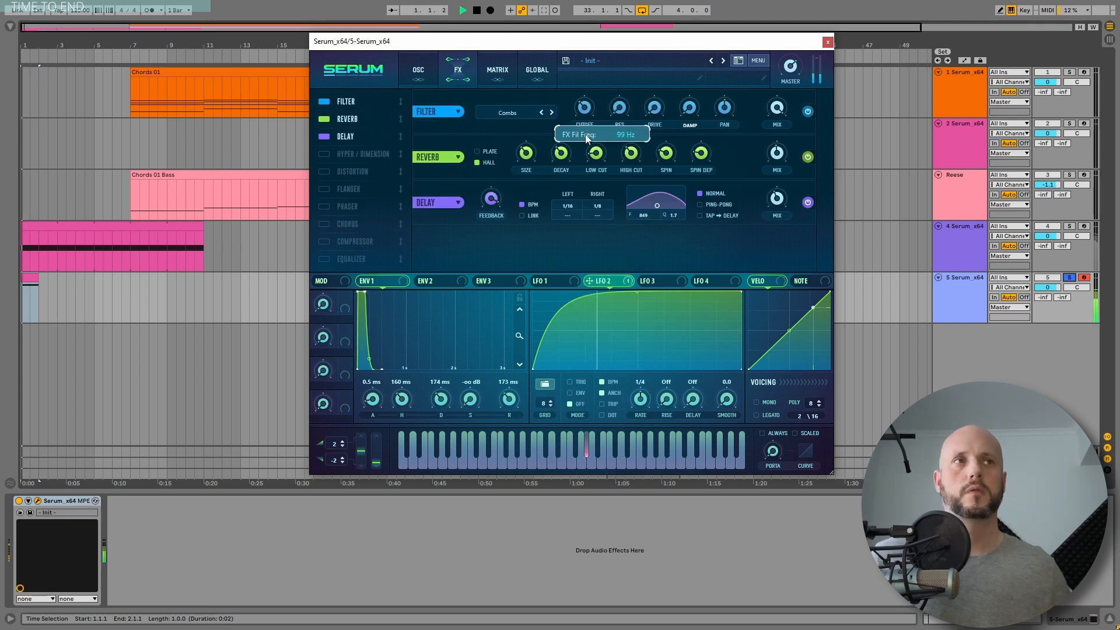
pyautogui.click(563, 282)
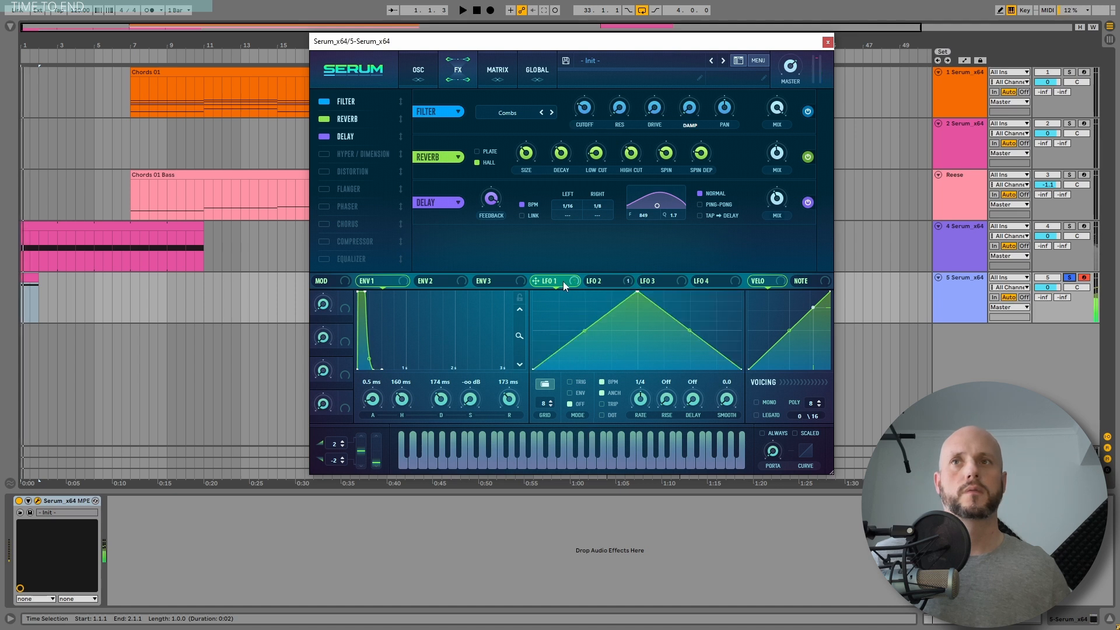
pyautogui.moveTo(563, 281); pyautogui.dragTo(575, 119)
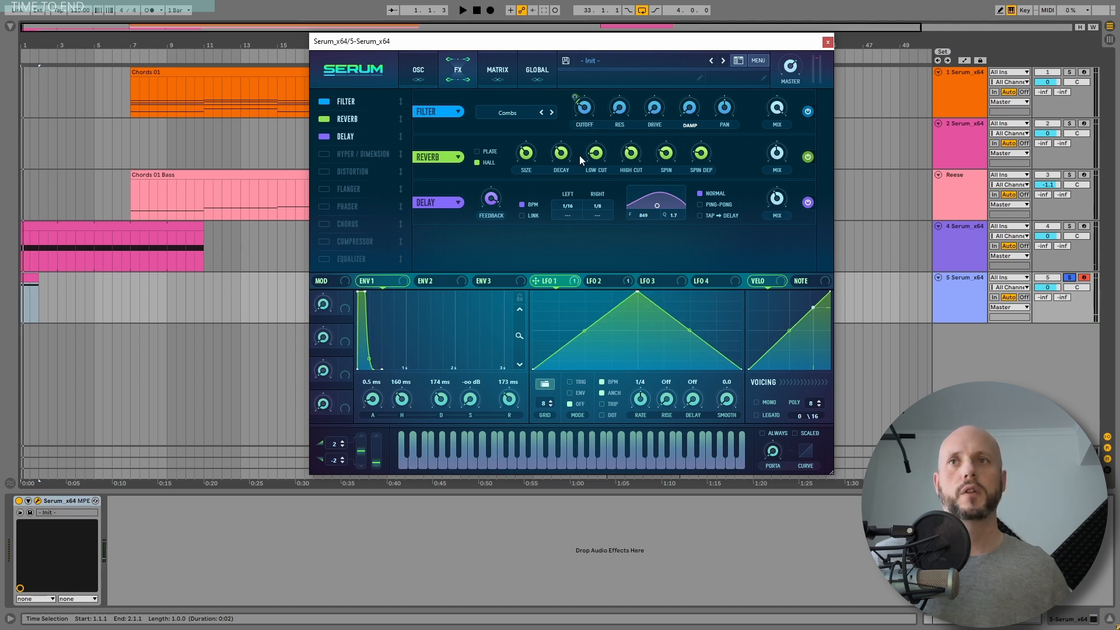
pyautogui.moveTo(637, 291); pyautogui.dragTo(578, 290)
pyautogui.moveTo(656, 337); pyautogui.dragTo(658, 313)
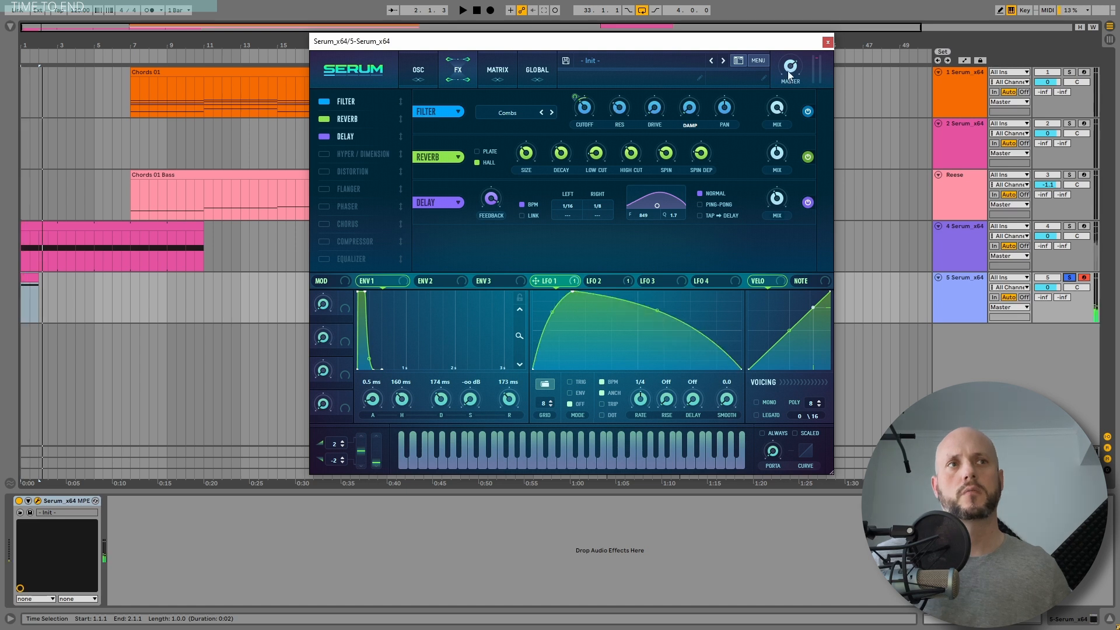
pyautogui.press('space')
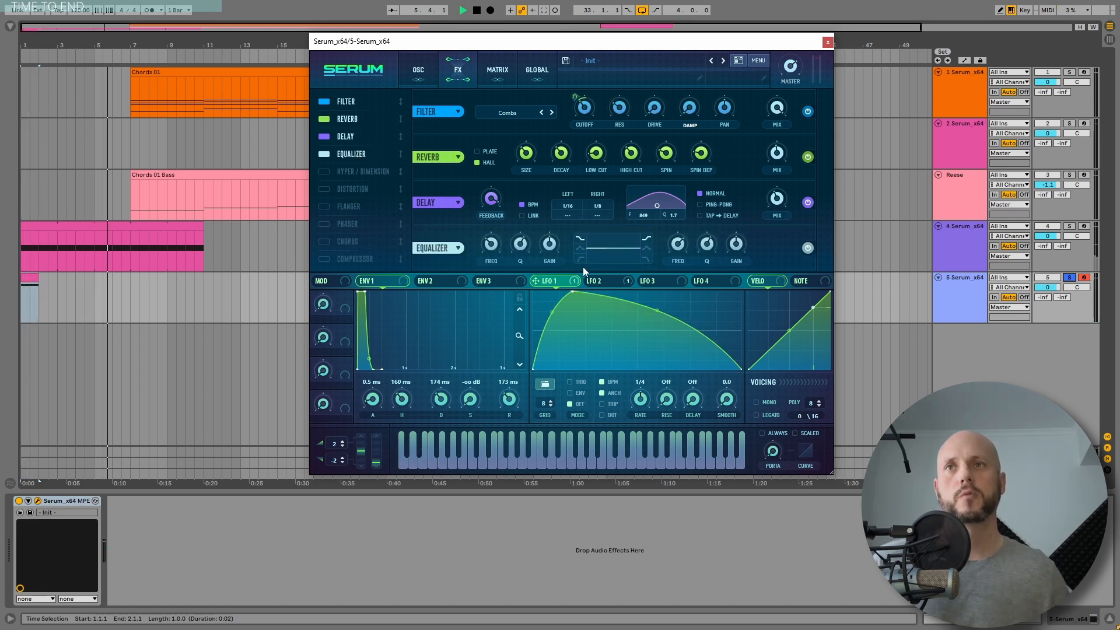
# Step: Switch the Equalizer's low band to a low cut at about 186 Hz and close the plugin window
pyautogui.click(580, 259)
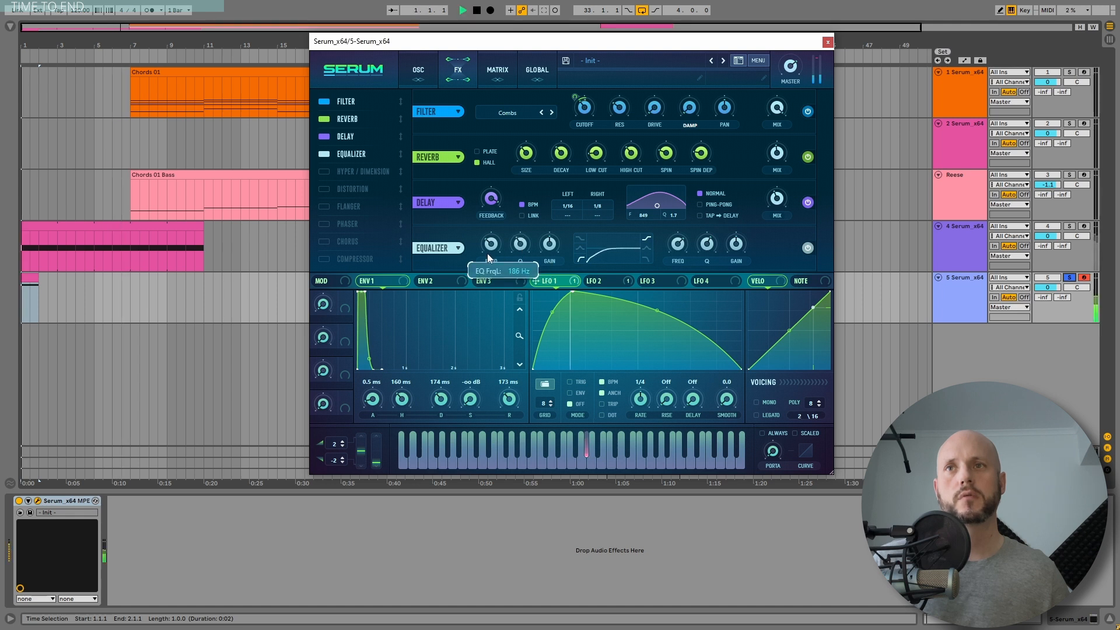
pyautogui.moveTo(487, 257)
pyautogui.mouseDown()
pyautogui.moveTo(489, 247)
pyautogui.moveTo(492, 273)
pyautogui.mouseUp()
pyautogui.click(827, 42)
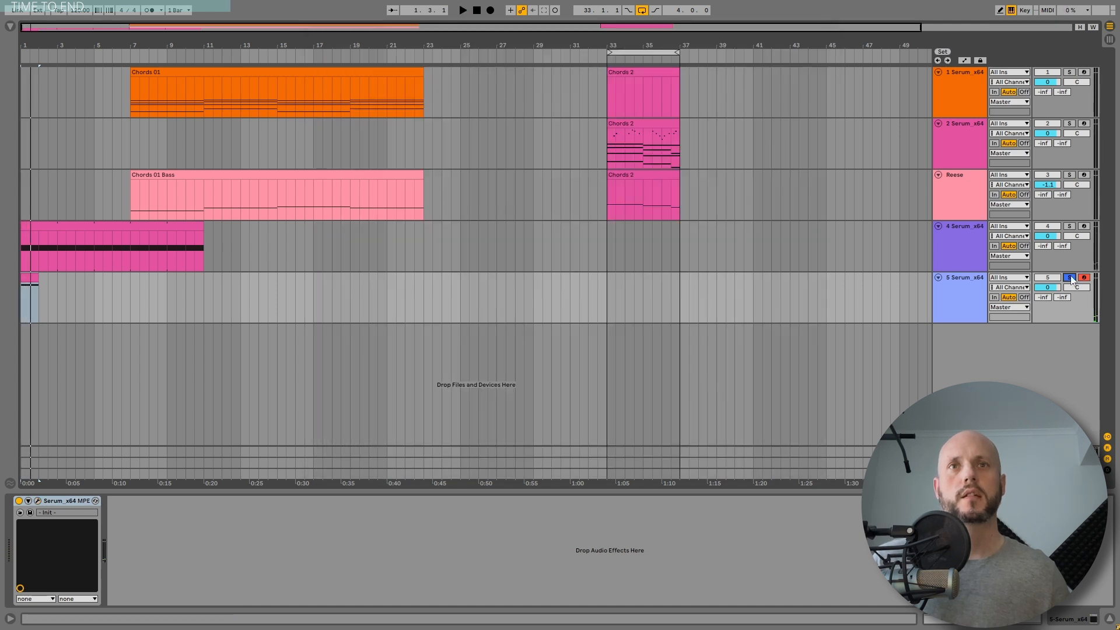
# Step: Play the arrangement and reopen the fifth track's Serum instance on its FX page
pyautogui.click(463, 10)
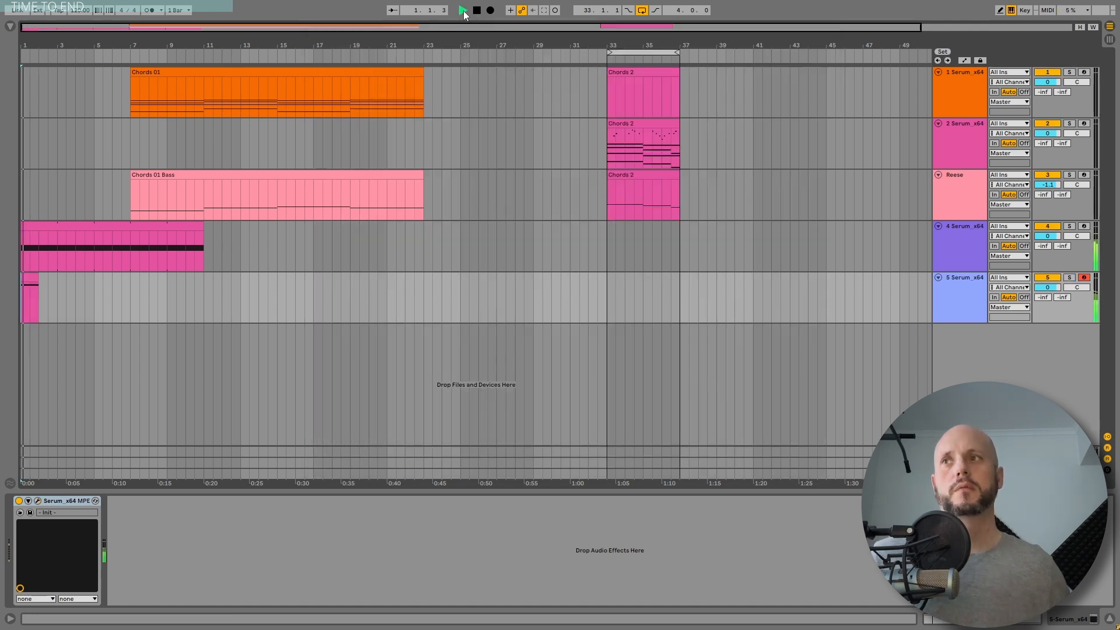
pyautogui.click(965, 282)
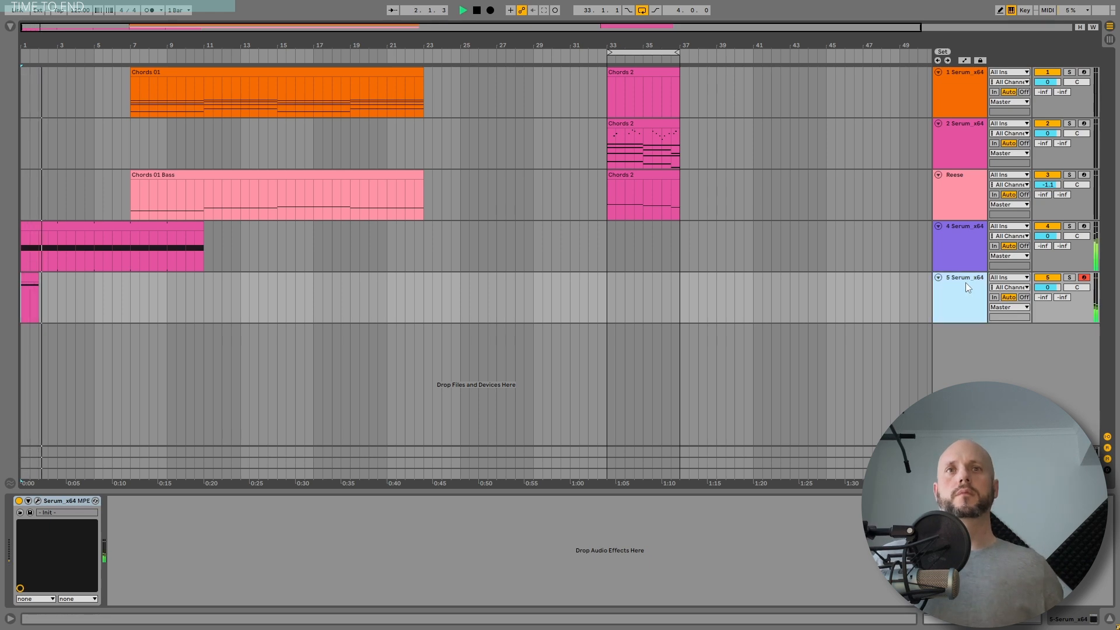
pyautogui.click(38, 500)
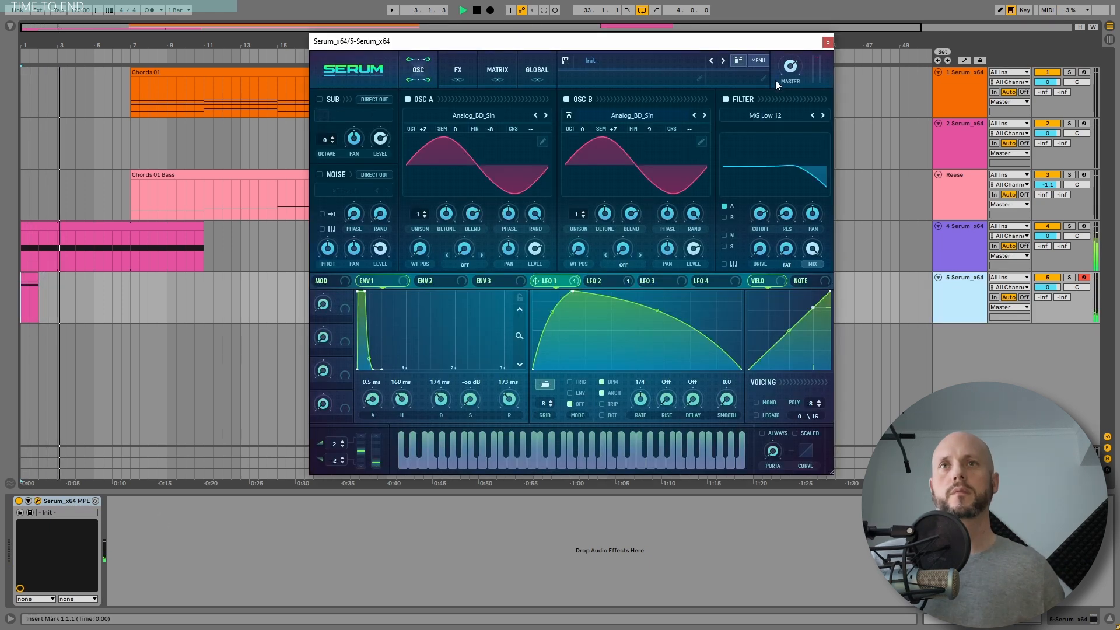
pyautogui.press('space')
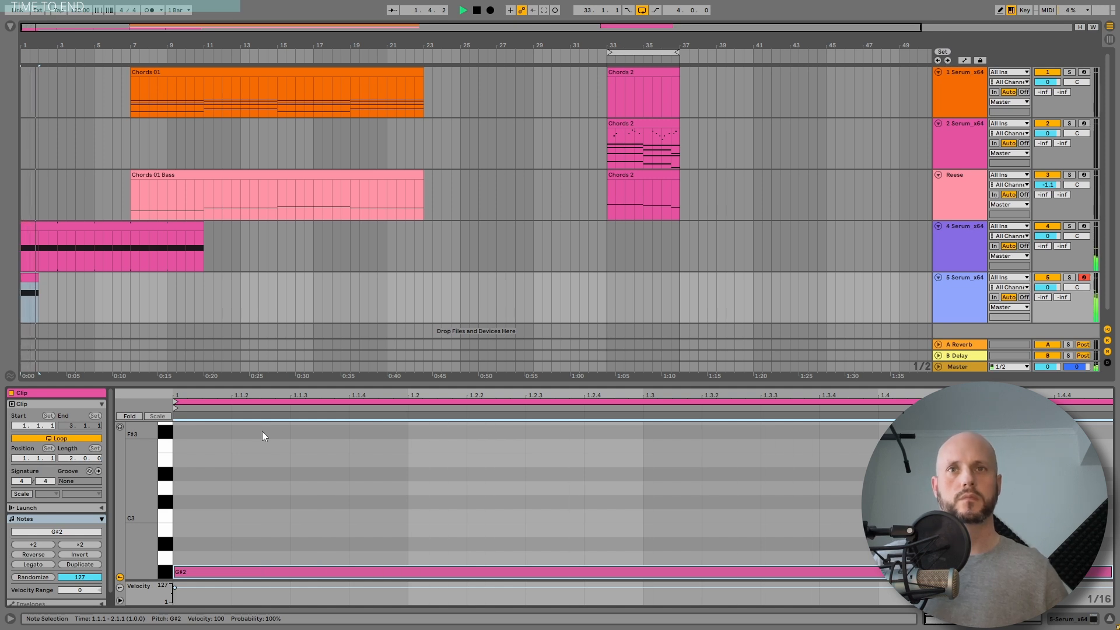
pyautogui.press('space')
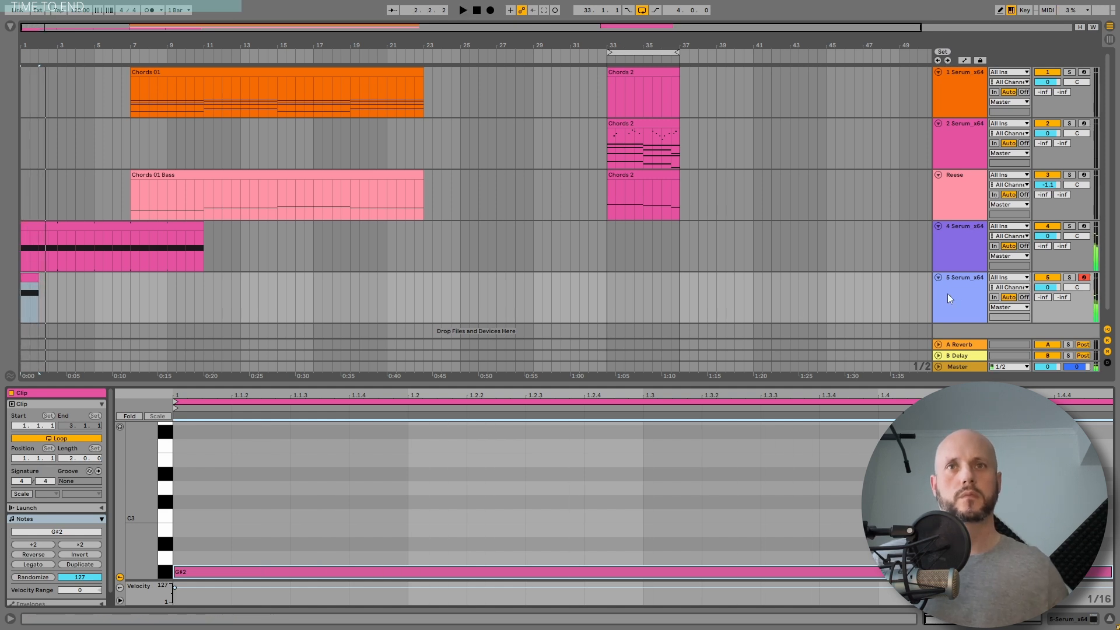
pyautogui.doubleClick(947, 293)
pyautogui.click(38, 501)
pyautogui.click(455, 76)
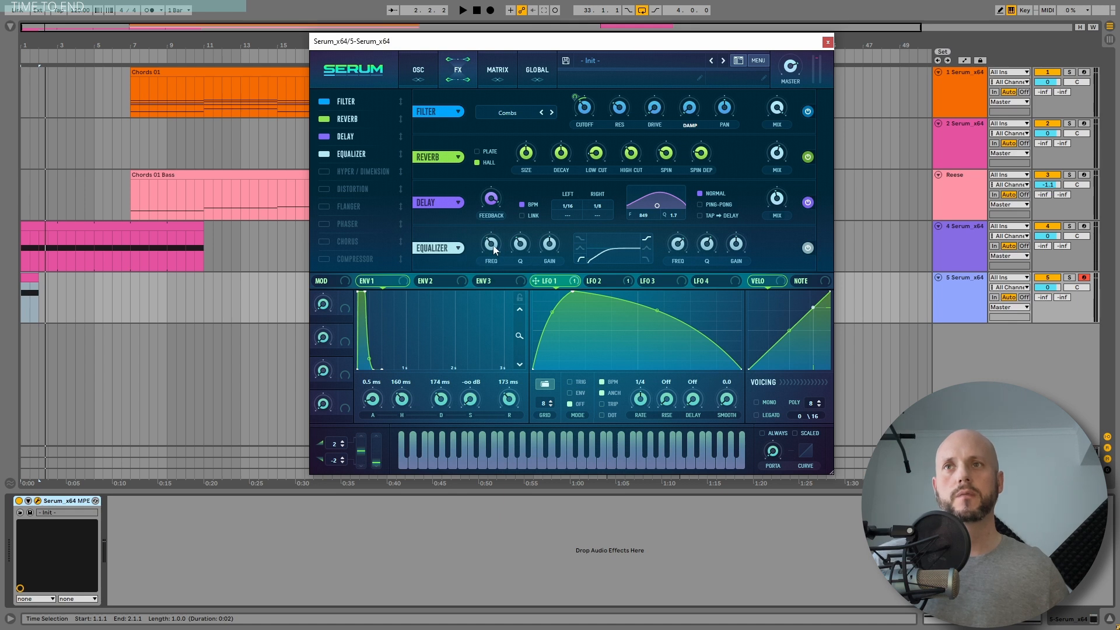
# Step: Play back the sound briefly and close the Serum plugin window
pyautogui.press('space')
pyautogui.moveTo(494, 236); pyautogui.dragTo(494, 234)
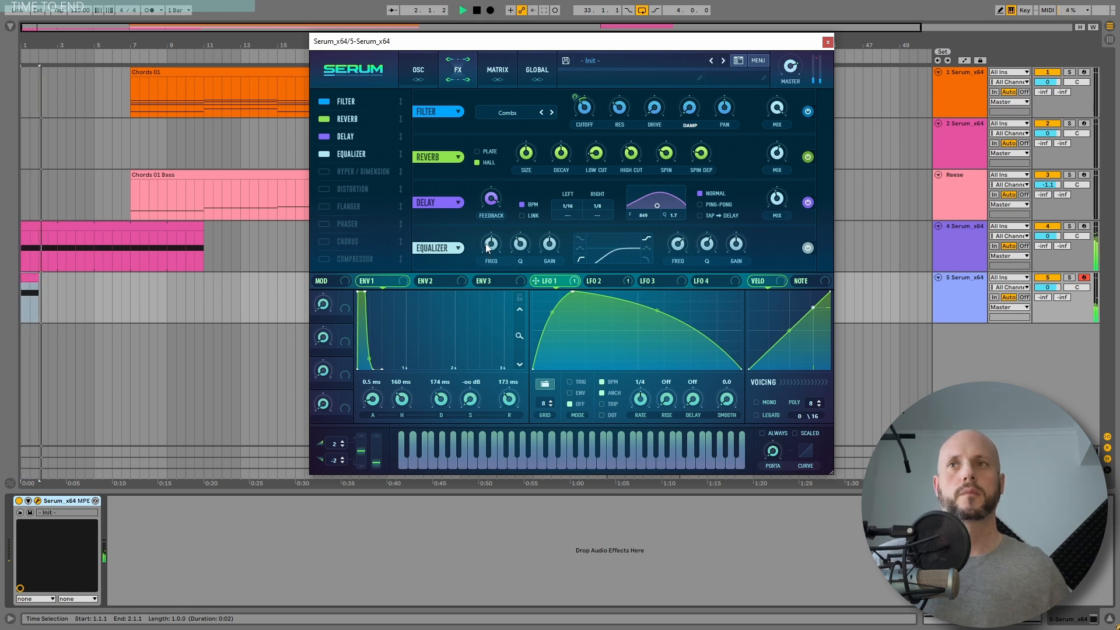
pyautogui.click(828, 41)
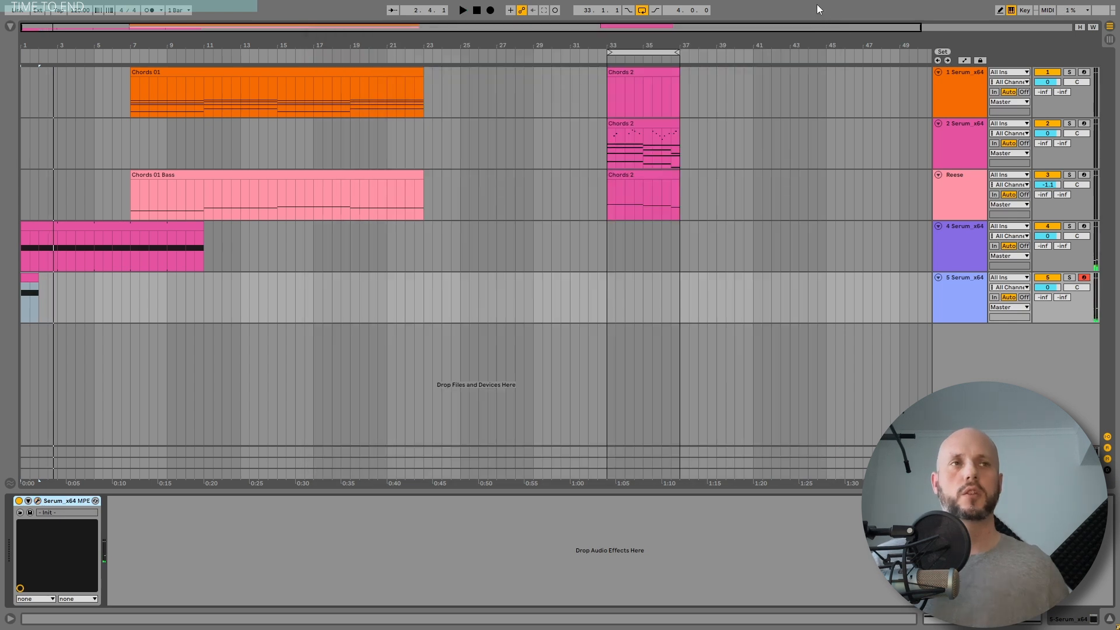
# Step: Copy the fifth track's short clip to bar 5 and transpose its note up an octave to G#3
pyautogui.click(34, 260)
pyautogui.press('space')
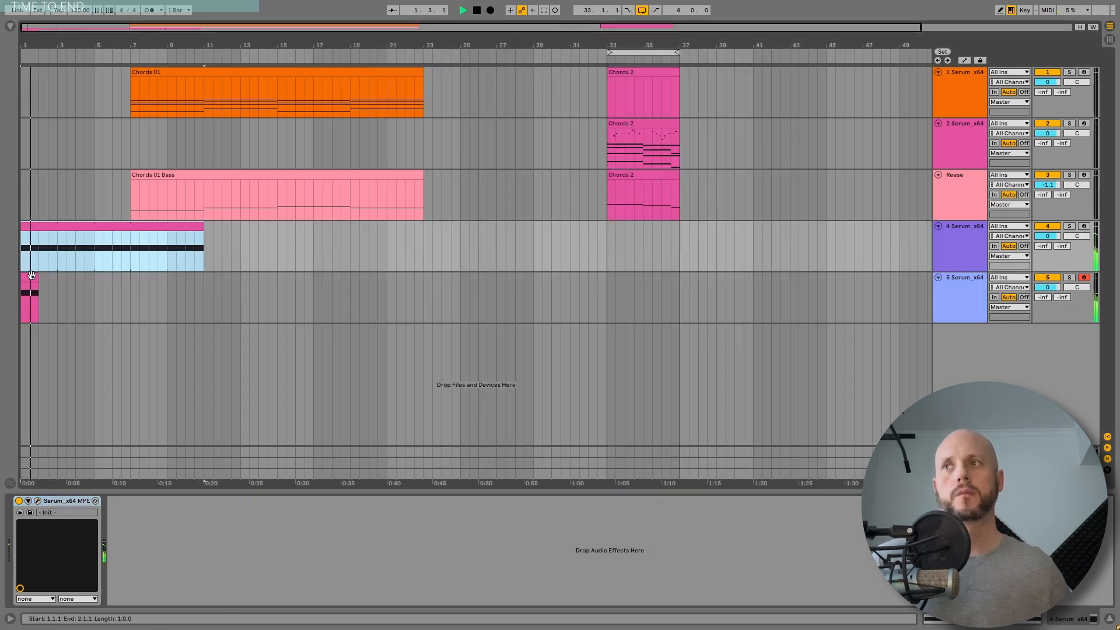
pyautogui.click(31, 275)
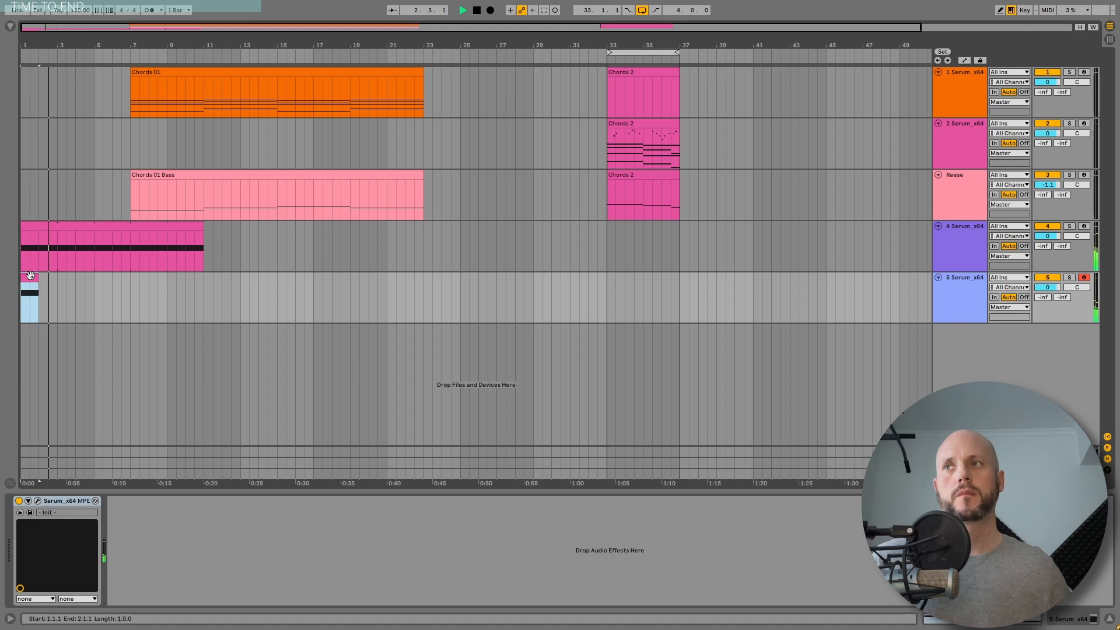
pyautogui.moveTo(30, 274); pyautogui.dragTo(102, 282)
pyautogui.doubleClick(103, 282)
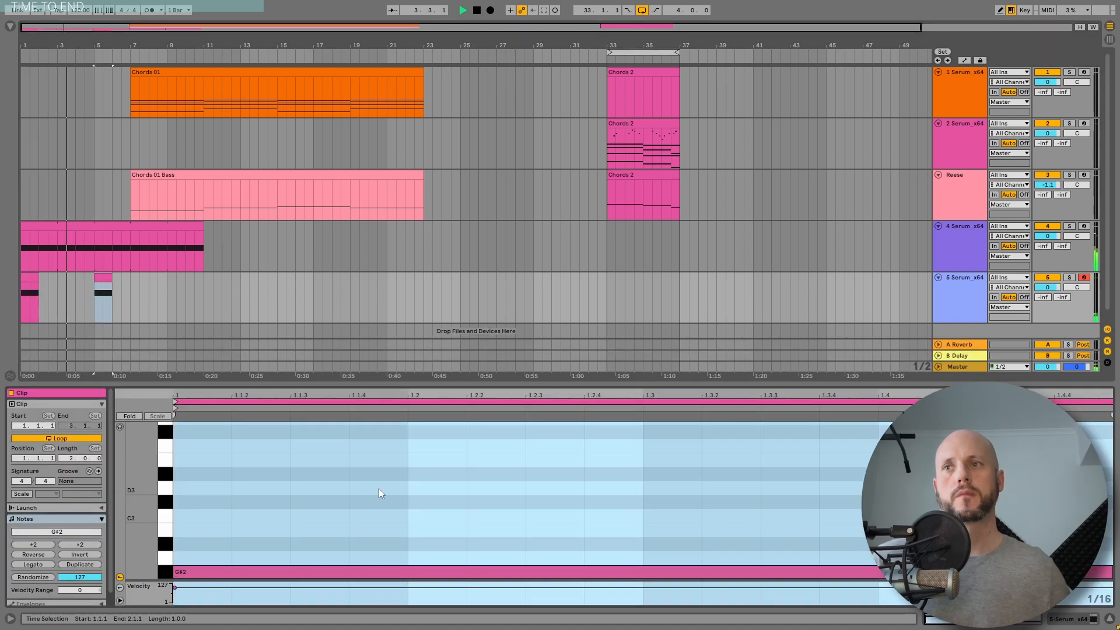
pyautogui.click(394, 571)
pyautogui.hotkey('shift', 'Up')
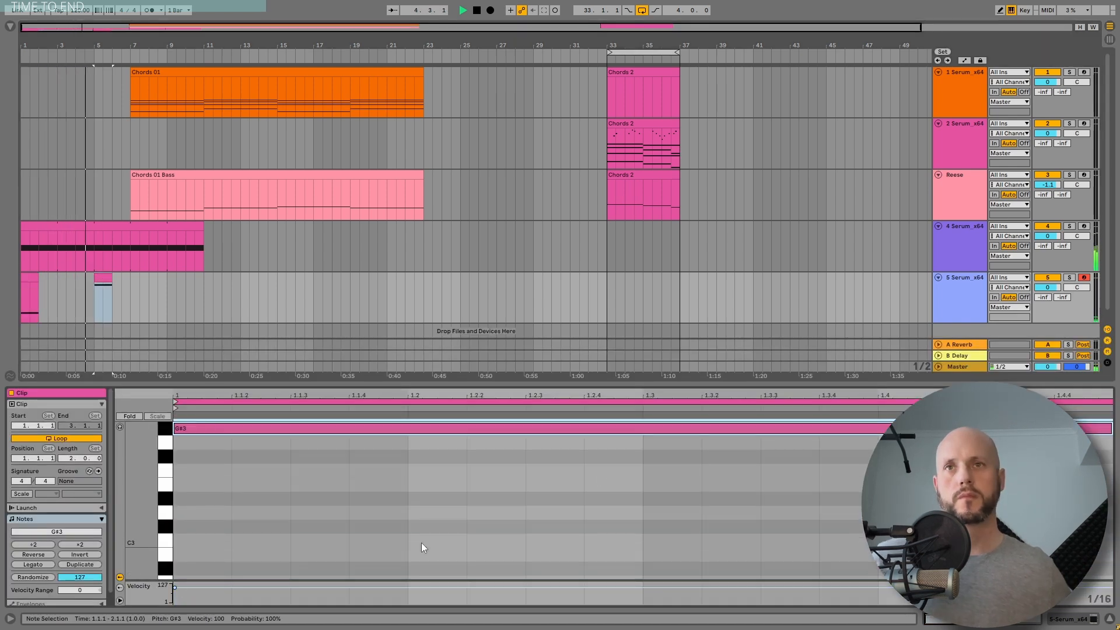
# Step: Stop playback and add a sixth Serum track with a one-bar clip at bar 3
pyautogui.click(951, 286)
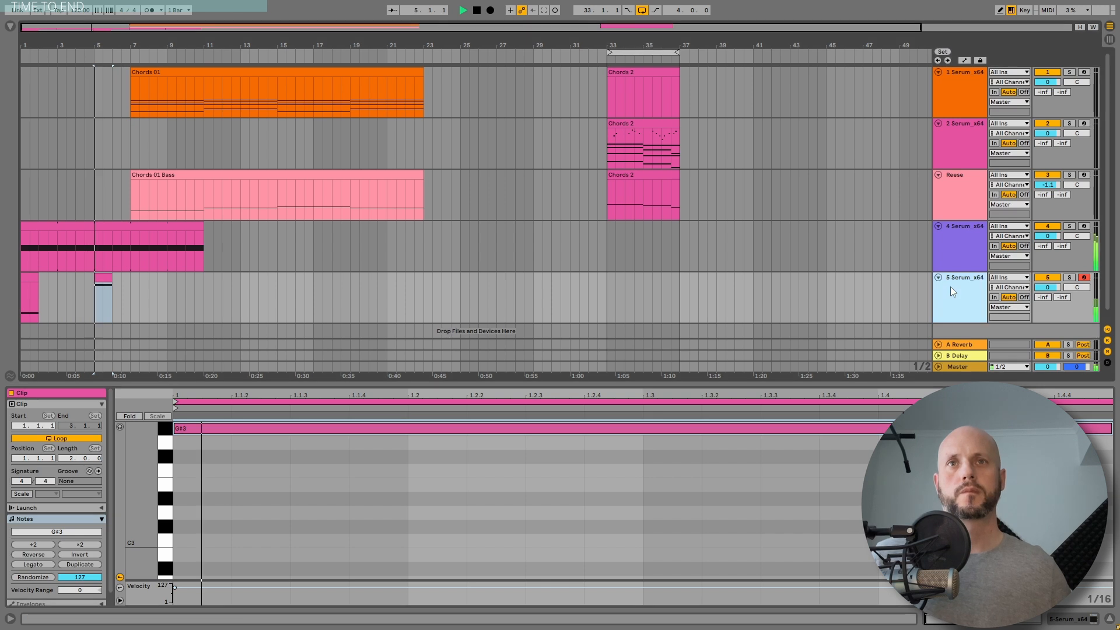
pyautogui.click(1110, 620)
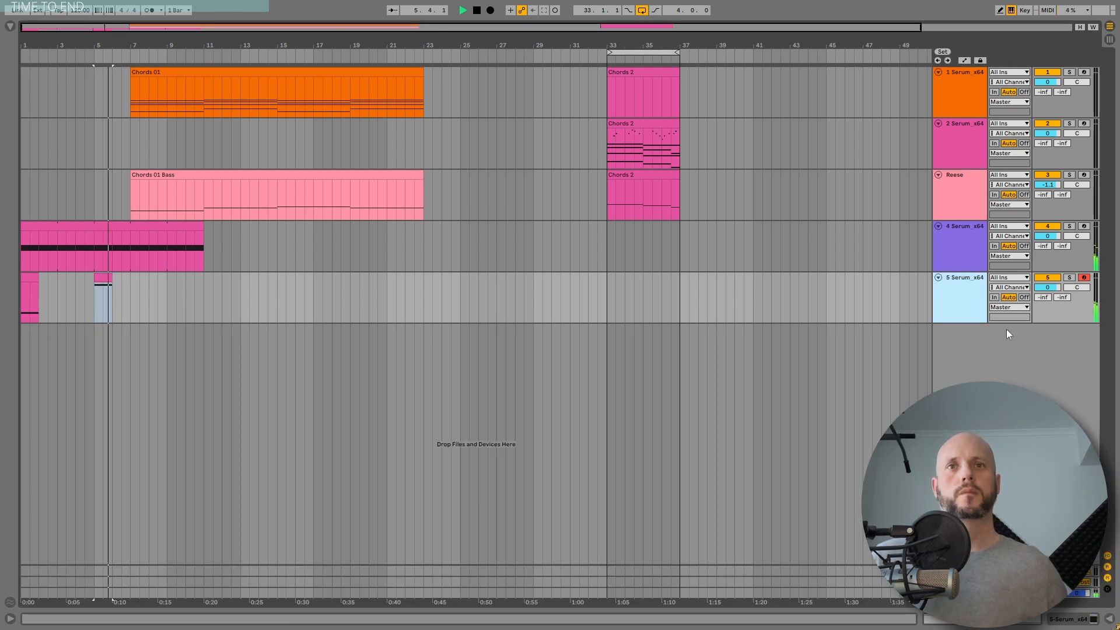
pyautogui.click(477, 13)
pyautogui.click(65, 333)
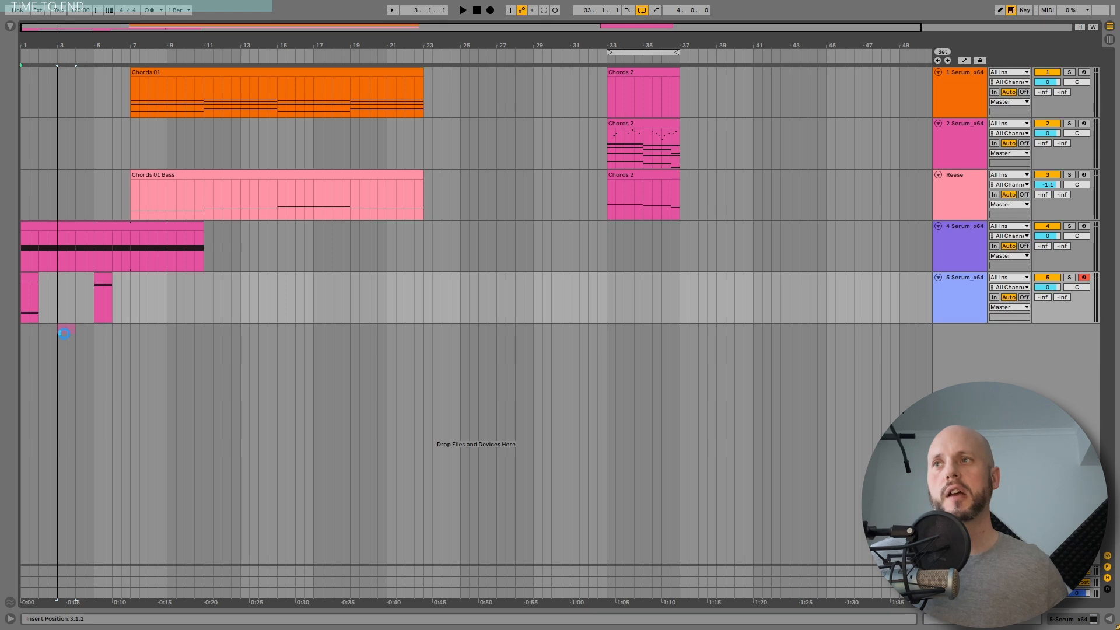
pyautogui.moveTo(65, 333); pyautogui.dragTo(65, 334)
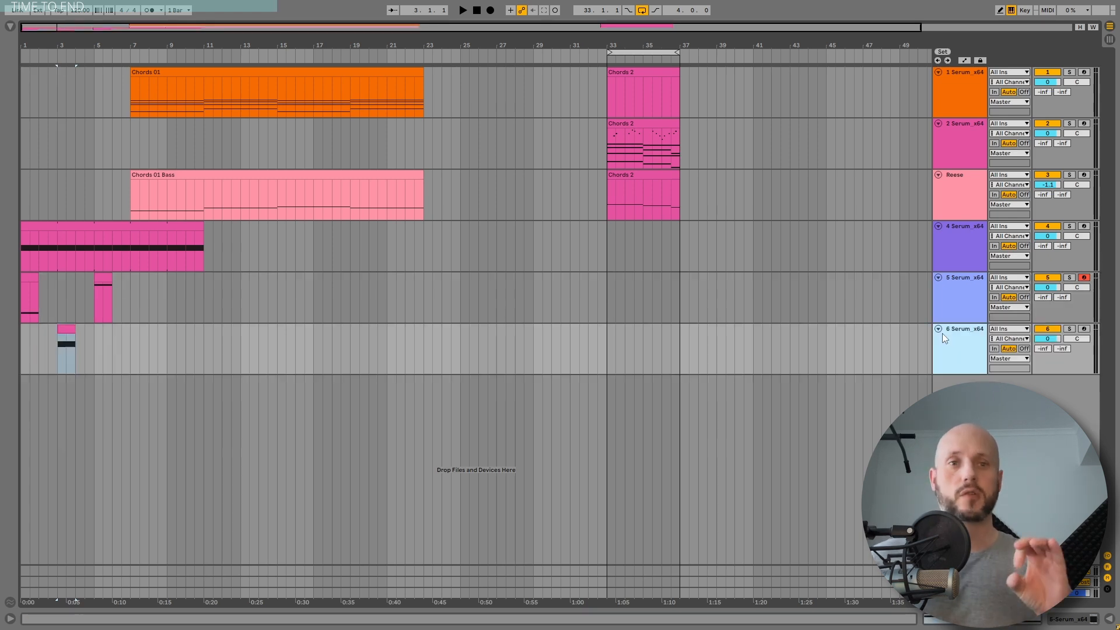
# Step: Open the sixth track's Serum instance and switch off Oscillator A
pyautogui.doubleClick(943, 333)
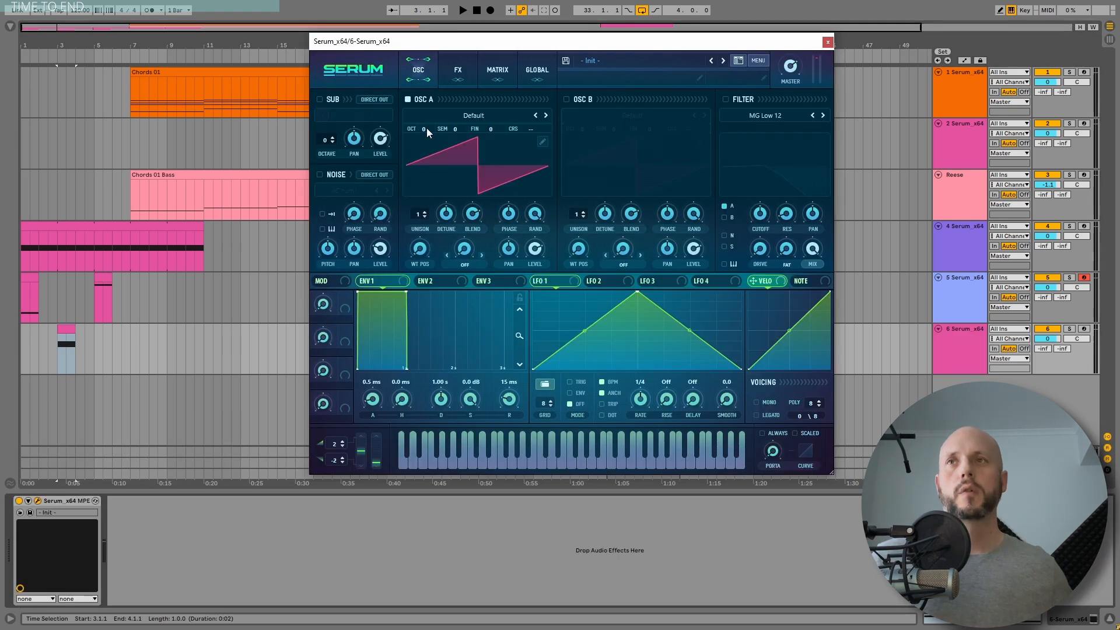
pyautogui.click(406, 100)
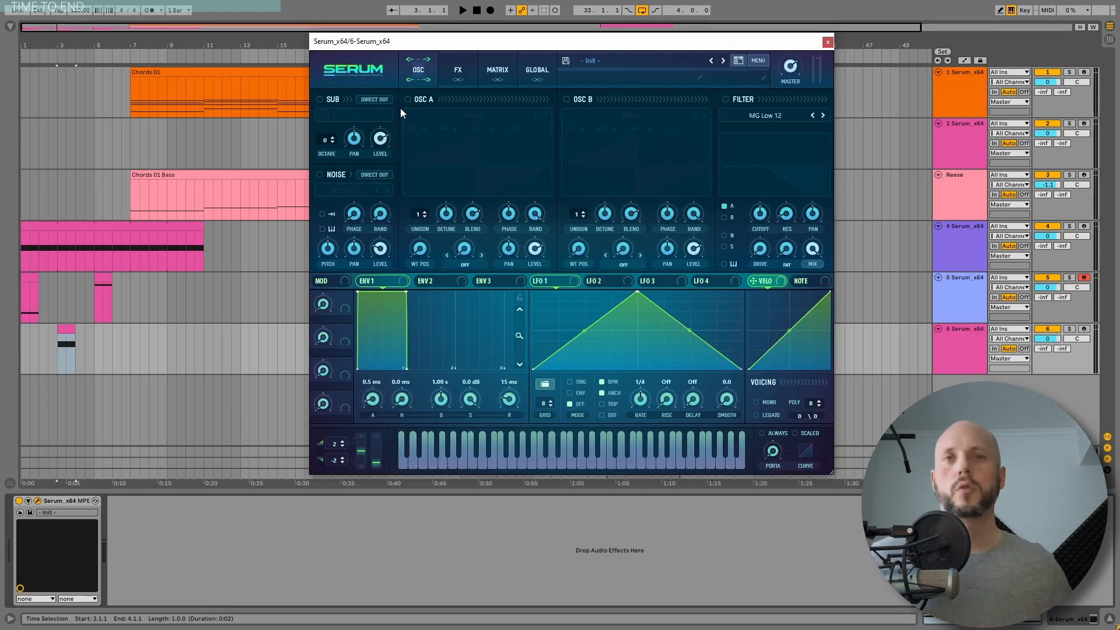
# Step: Load the Synth Bass Distort sample from the Packs browser into the noise oscillator and enable the noise
pyautogui.click(11, 25)
pyautogui.click(22, 277)
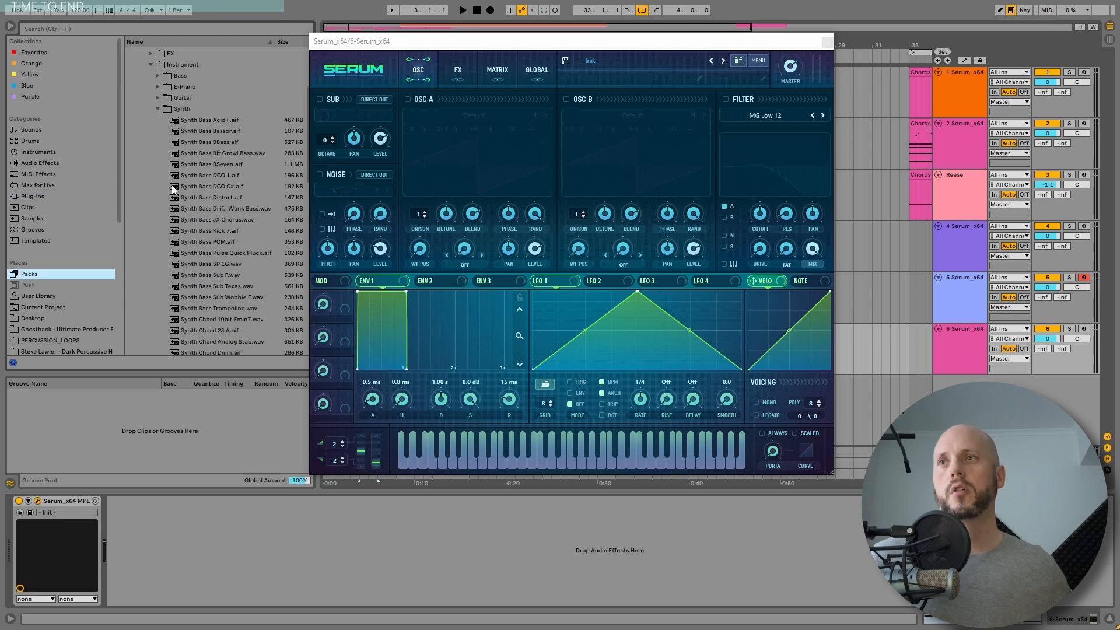
pyautogui.moveTo(374, 51); pyautogui.dragTo(424, 57)
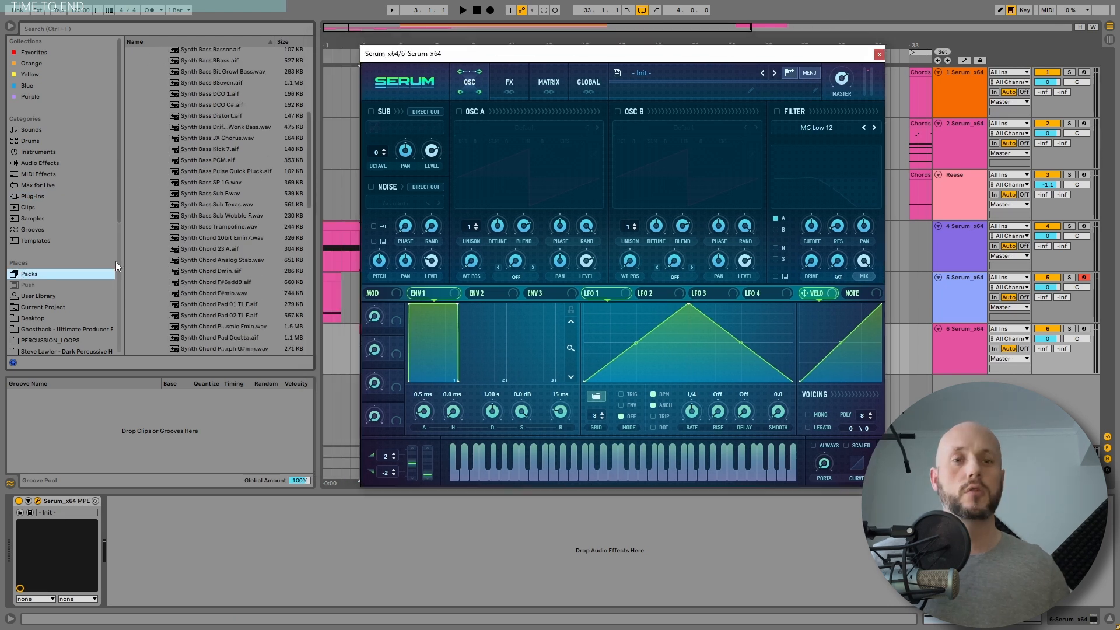
pyautogui.scroll(1, 122, 247)
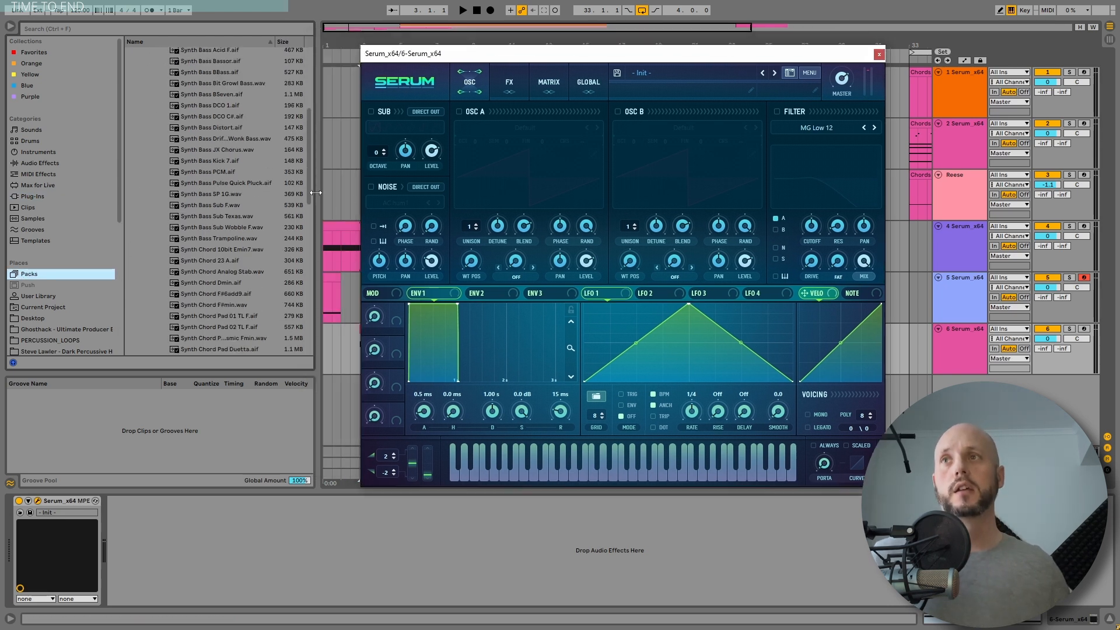
pyautogui.scroll(3, 226, 184)
pyautogui.click(229, 166)
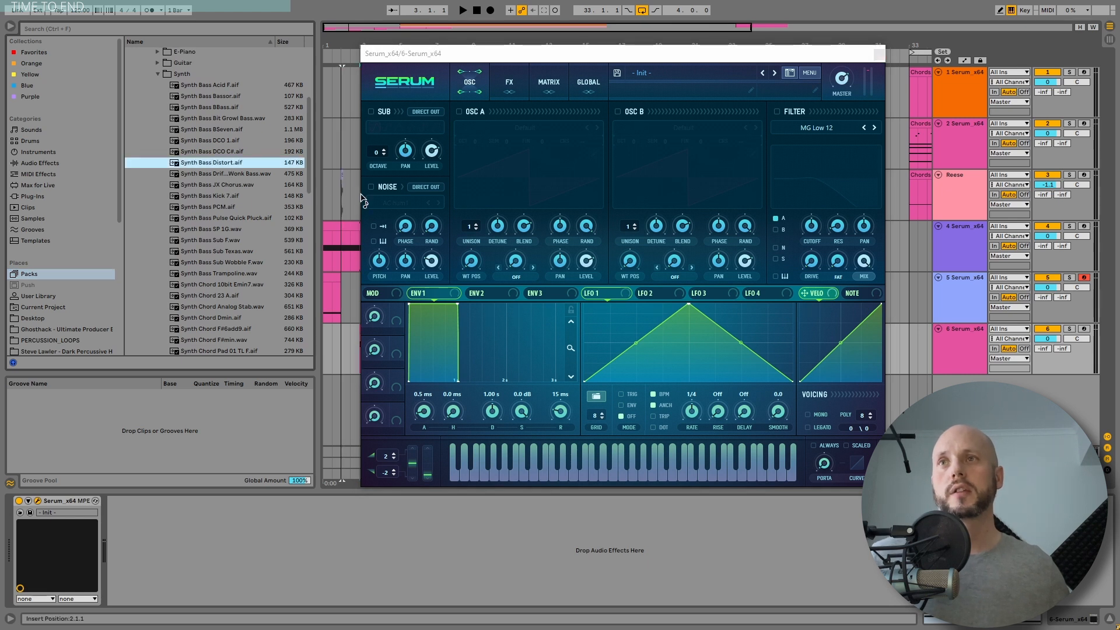
pyautogui.click(371, 187)
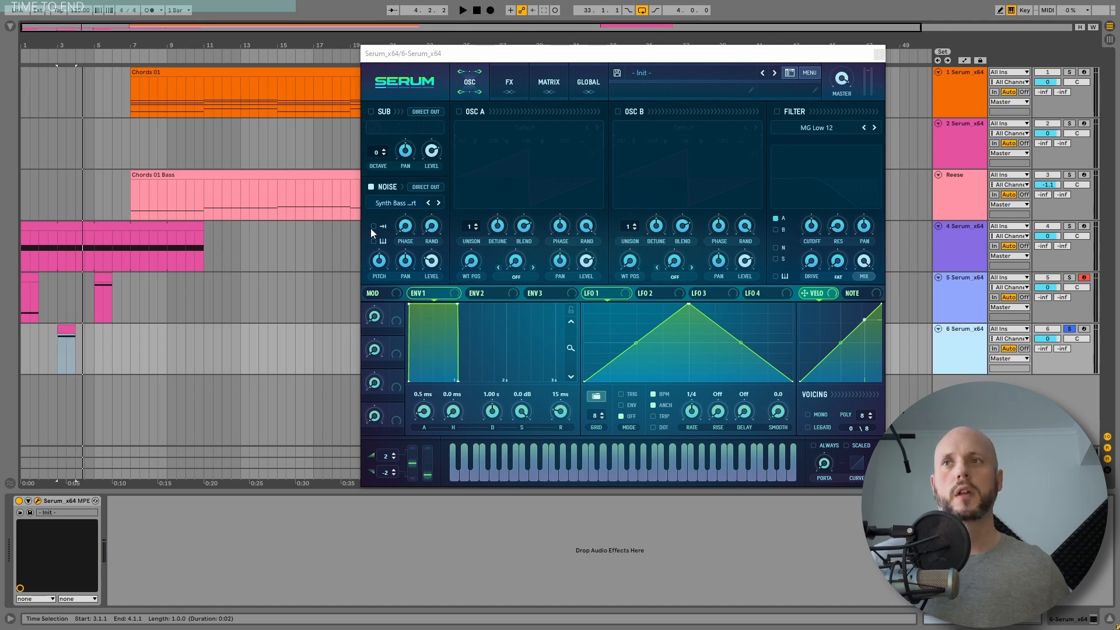
# Step: Turn on the noise oscillator's one-shot and key-track options and raise its pitch slightly
pyautogui.click(373, 226)
pyautogui.click(374, 241)
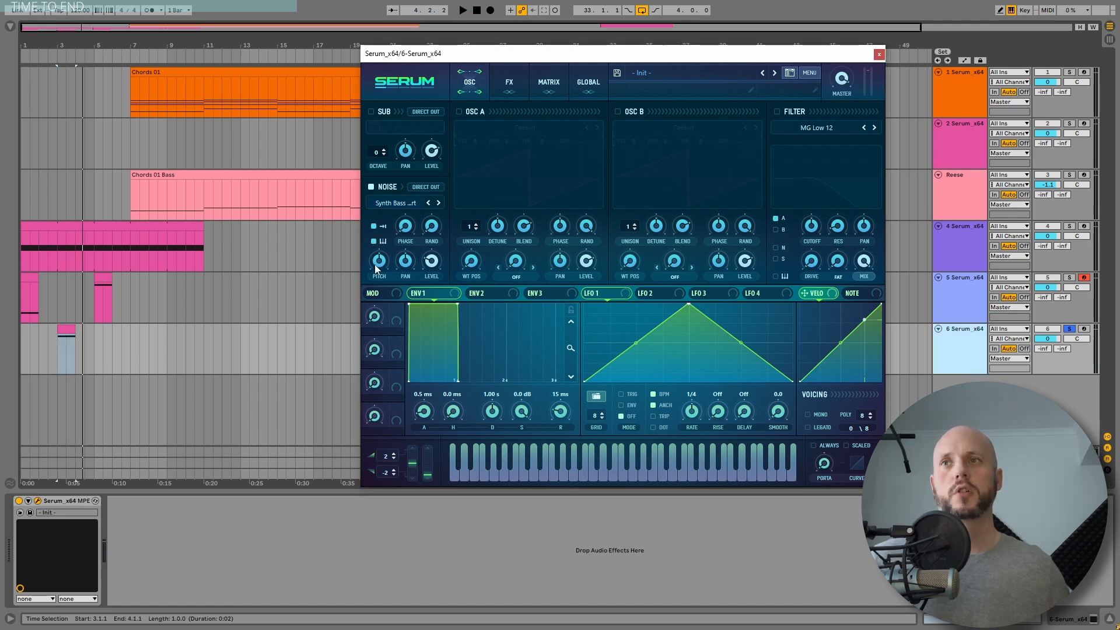
pyautogui.moveTo(378, 265); pyautogui.dragTo(378, 257)
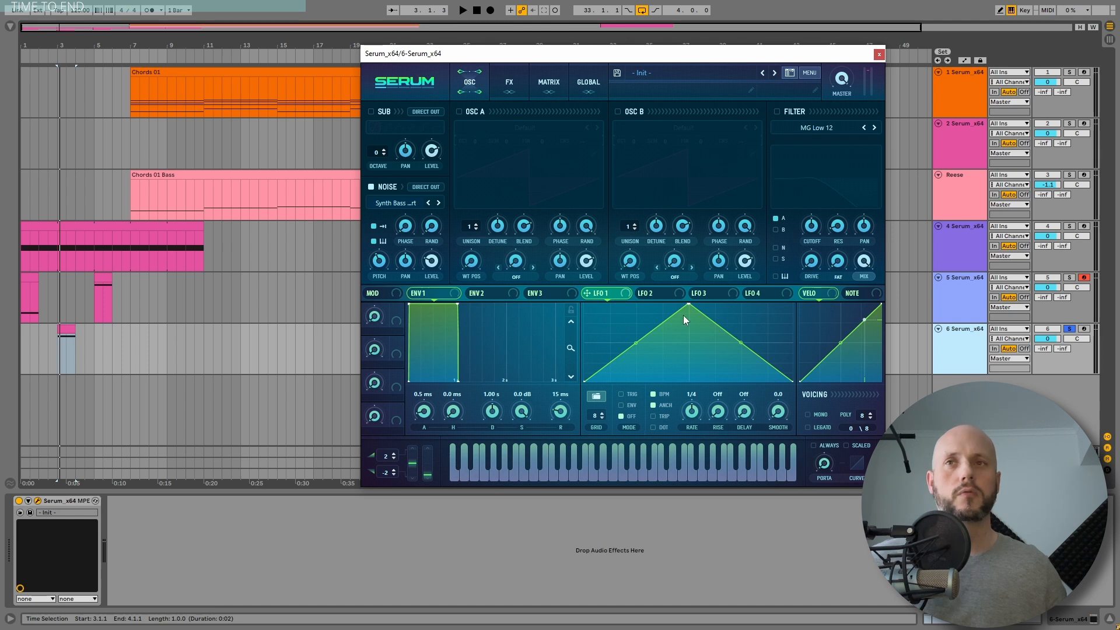
# Step: Redraw LFO 1 as a falling ramp followed by a series of short bouncing spikes
pyautogui.moveTo(687, 306); pyautogui.dragTo(586, 304)
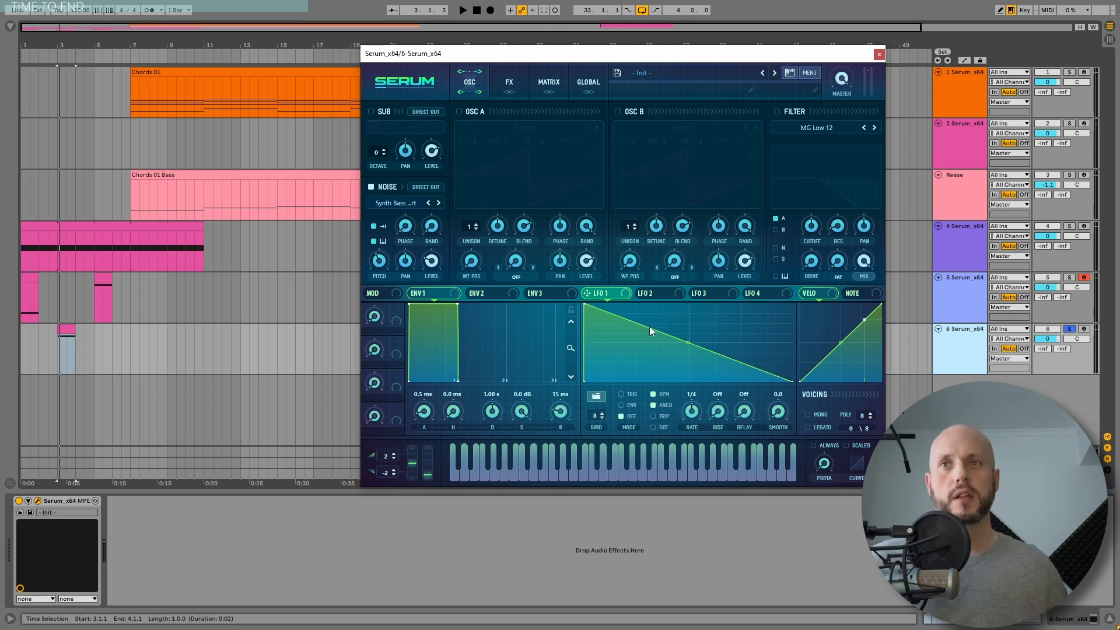
pyautogui.moveTo(649, 324); pyautogui.dragTo(648, 293)
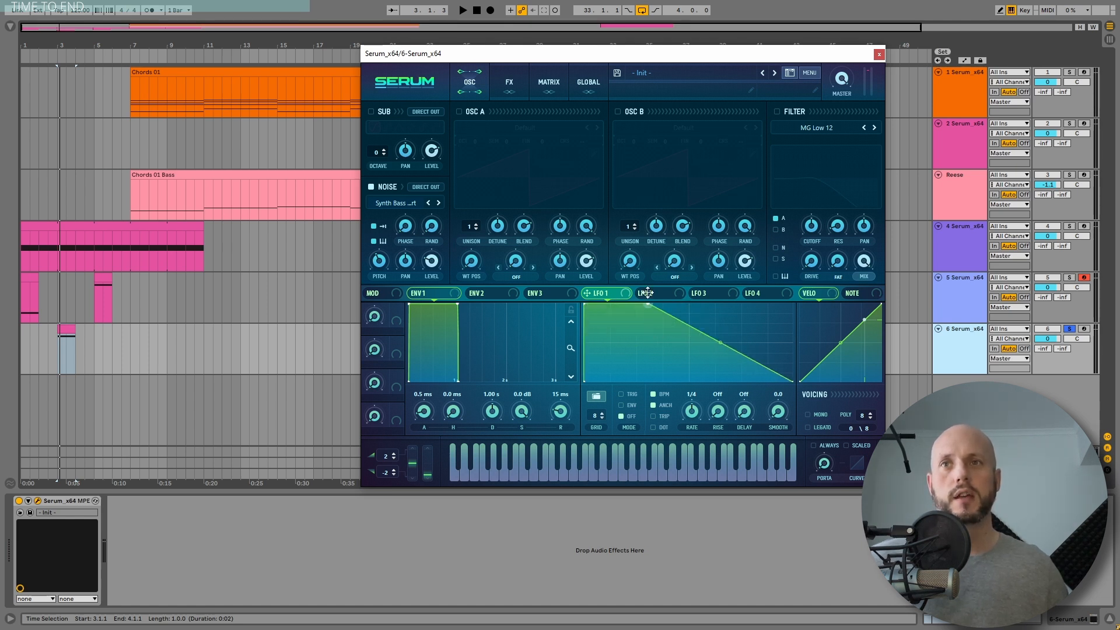
pyautogui.doubleClick(686, 327)
pyautogui.moveTo(686, 327); pyautogui.dragTo(715, 387)
pyautogui.doubleClick(702, 381)
pyautogui.doubleClick(721, 354)
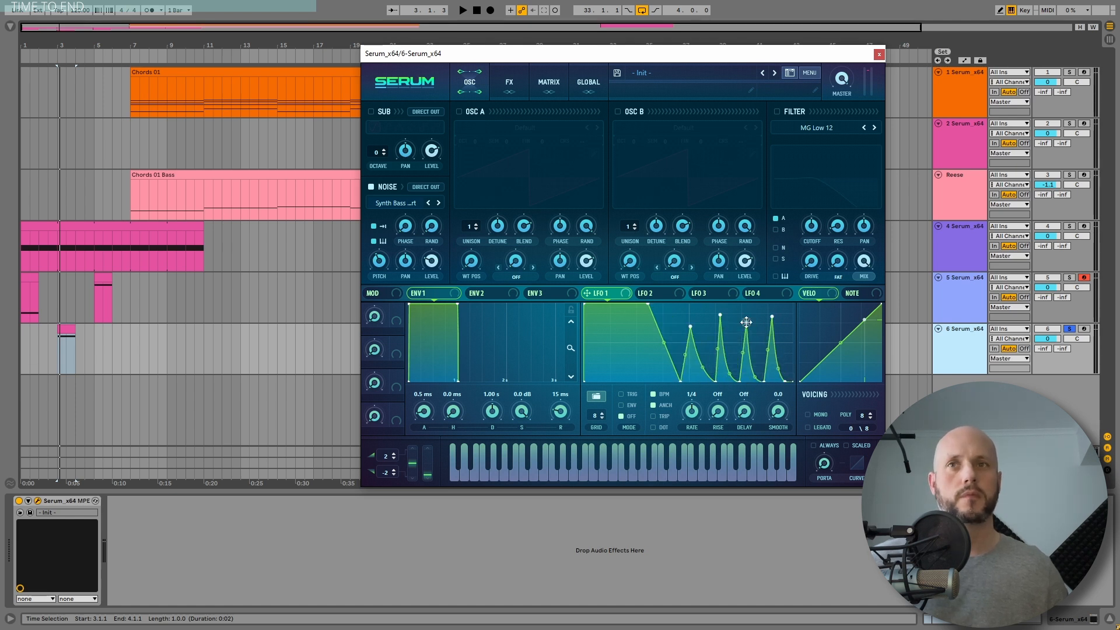
pyautogui.moveTo(746, 322); pyautogui.dragTo(746, 332)
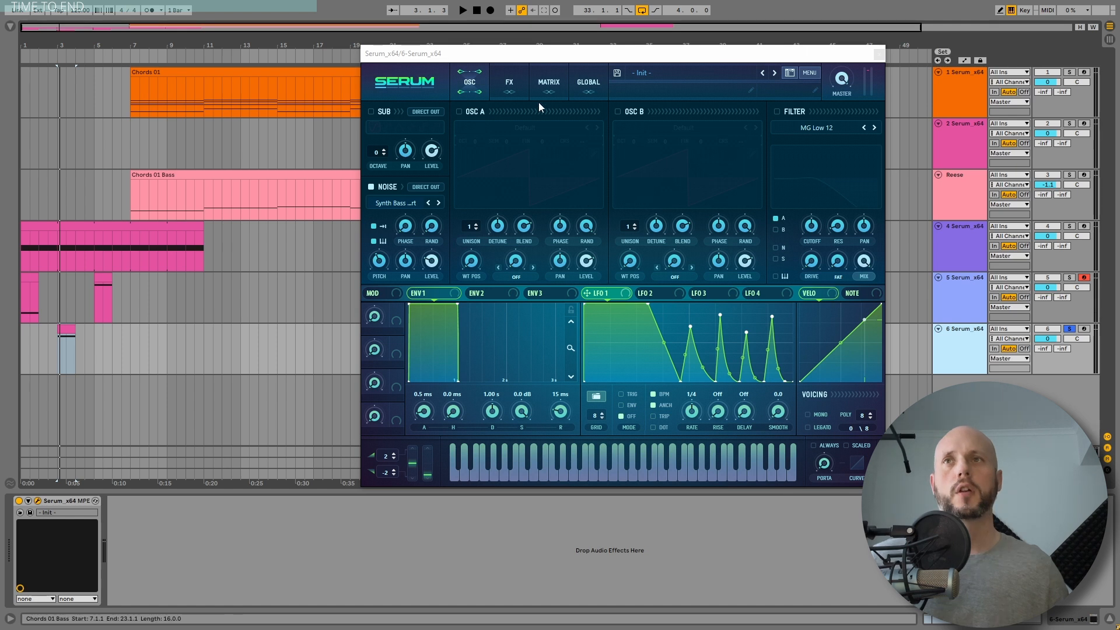
# Step: In the modulation matrix, route LFO 1 to the master tuning (Mast.Tun)
pyautogui.click(546, 87)
pyautogui.click(391, 127)
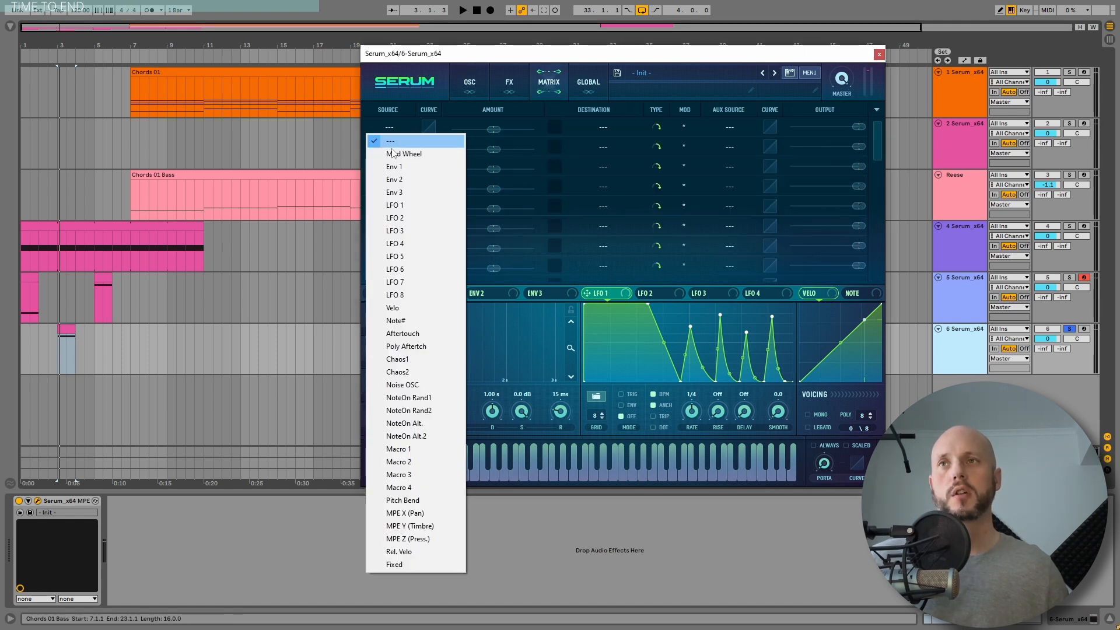
pyautogui.click(394, 205)
pyautogui.click(603, 128)
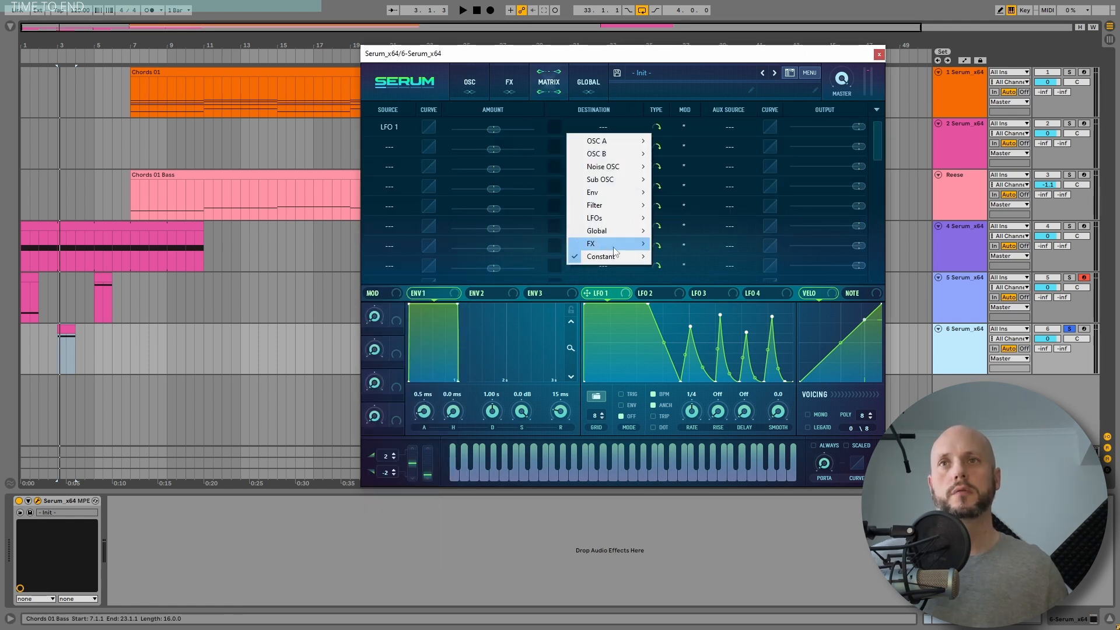
pyautogui.moveTo(615, 234)
pyautogui.click(682, 232)
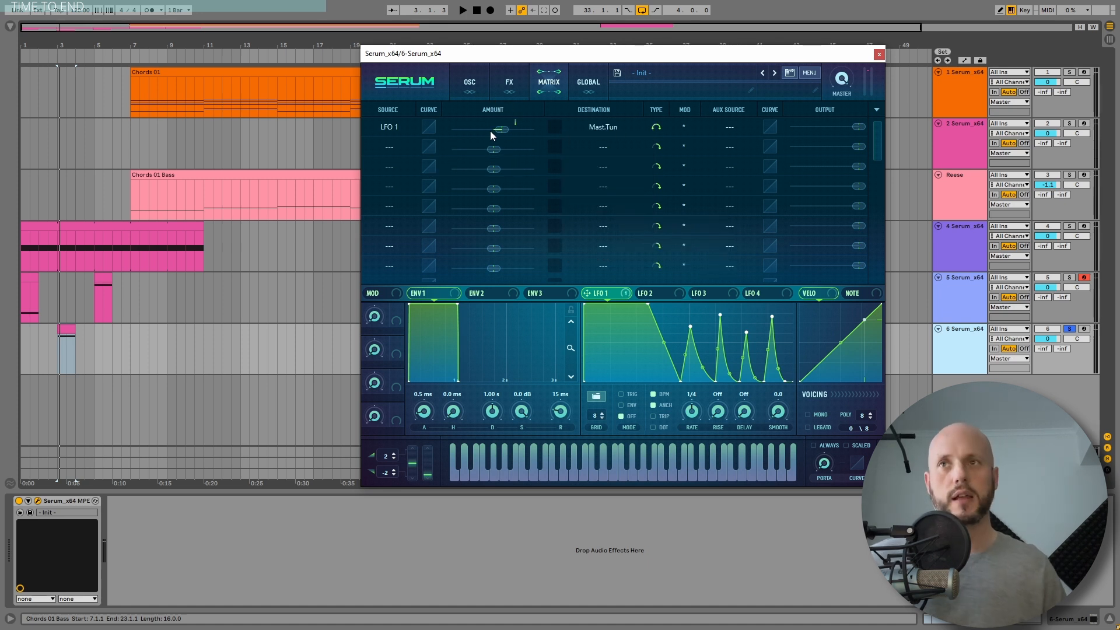
# Step: Play the clip while adjusting LFO 1's master-tune modulation amount
pyautogui.press('space')
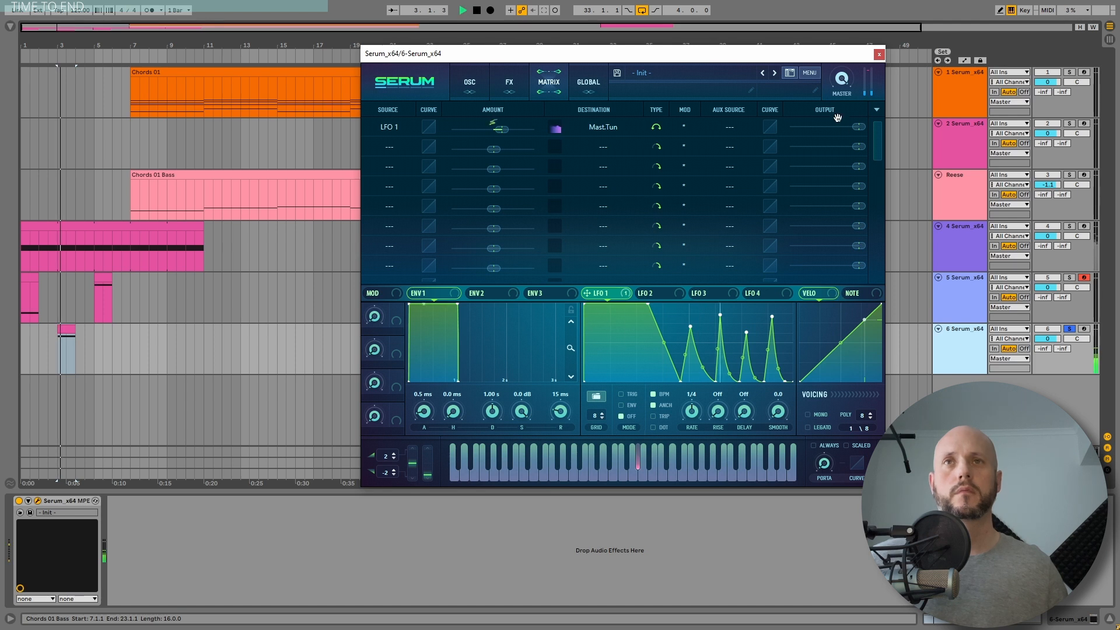
pyautogui.click(67, 349)
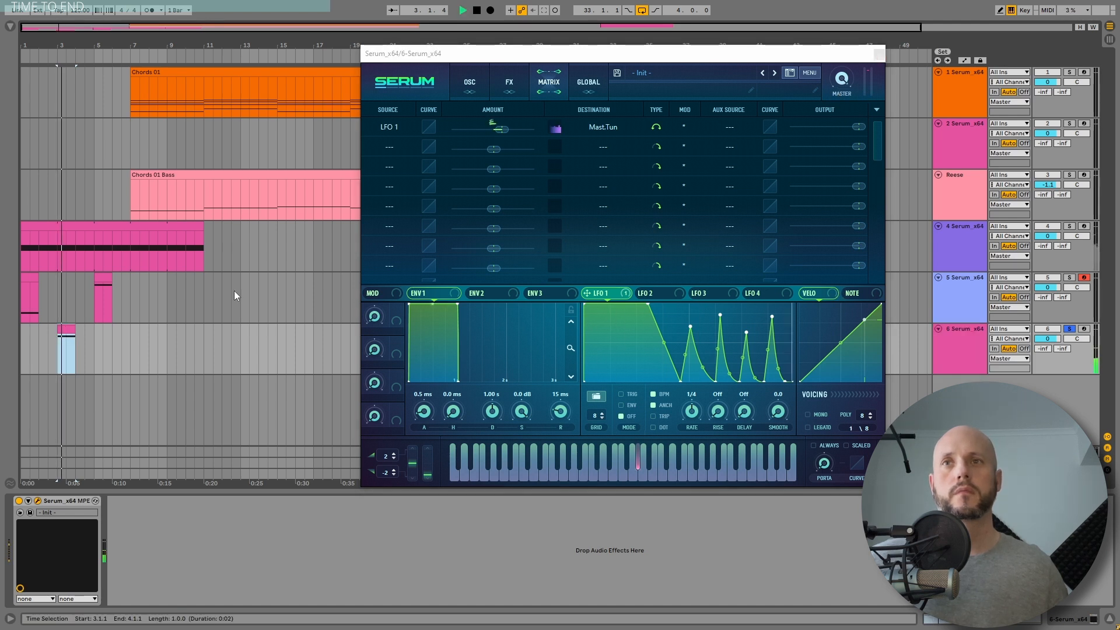
pyautogui.press('space')
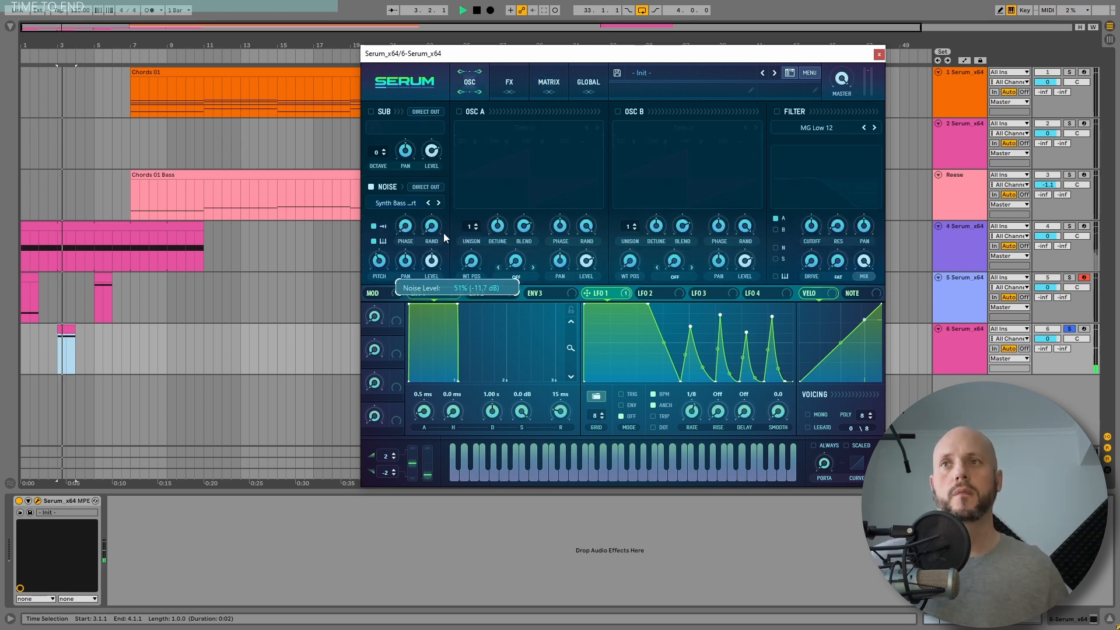
pyautogui.moveTo(443, 233); pyautogui.dragTo(452, 209)
pyautogui.press('space')
# Step: Bypass and re-enable LFO 1's Mast.Tun destination while playing to compare the sound
pyautogui.rightClick(613, 293)
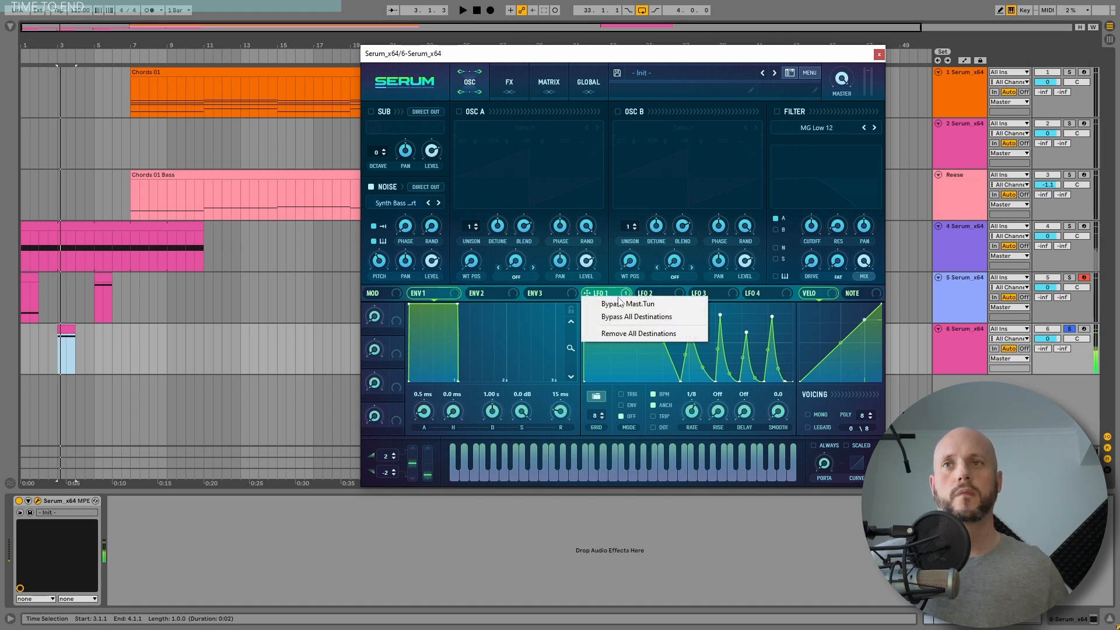
pyautogui.click(619, 303)
pyautogui.rightClick(614, 293)
pyautogui.click(623, 304)
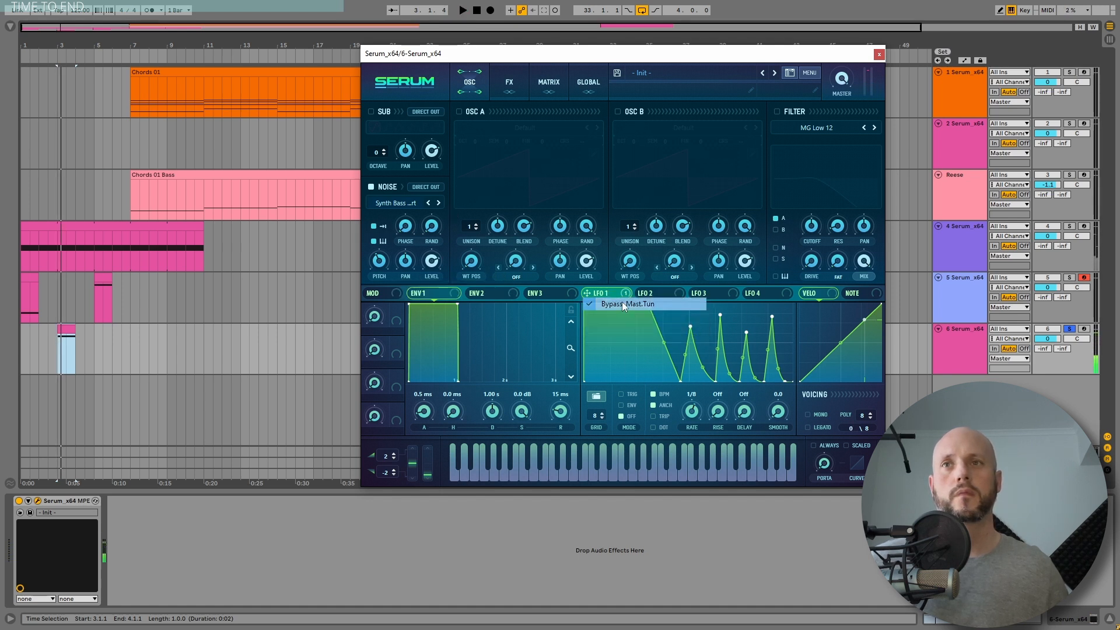
pyautogui.press('space')
pyautogui.press('space')
pyautogui.press('space')
pyautogui.press('space')
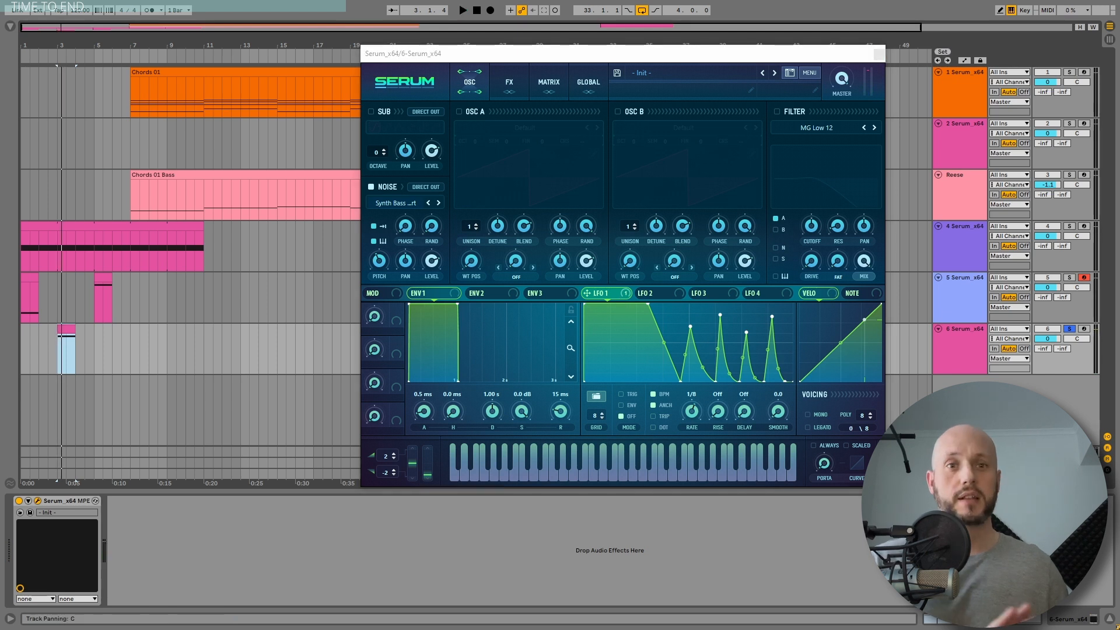
# Step: Enable Distortion on the FX page and move it to the top of the effects chain
pyautogui.click(510, 91)
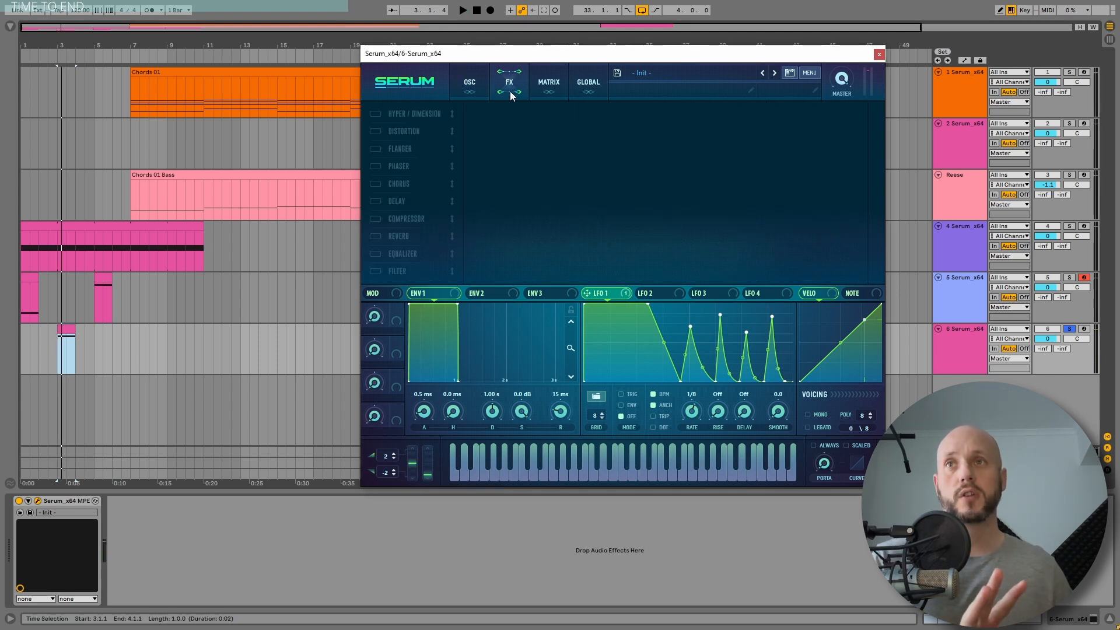
pyautogui.click(376, 131)
pyautogui.moveTo(386, 131); pyautogui.dragTo(395, 113)
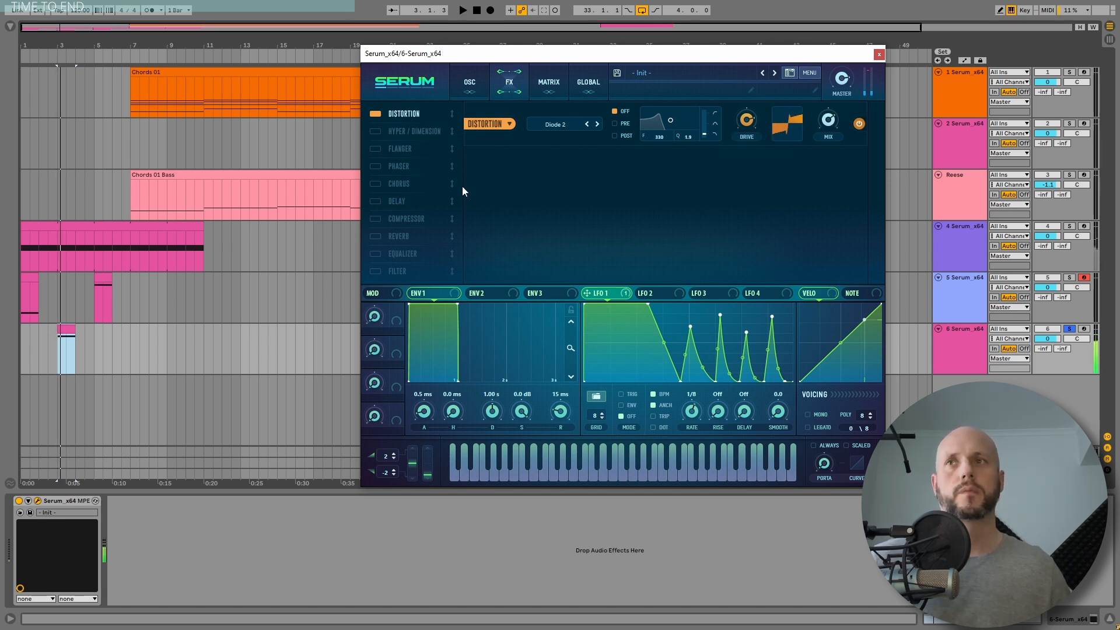
# Step: Enable the Compressor, move it below the distortion, and switch it to multiband
pyautogui.click(376, 220)
pyautogui.moveTo(385, 218); pyautogui.dragTo(401, 144)
pyautogui.click(721, 182)
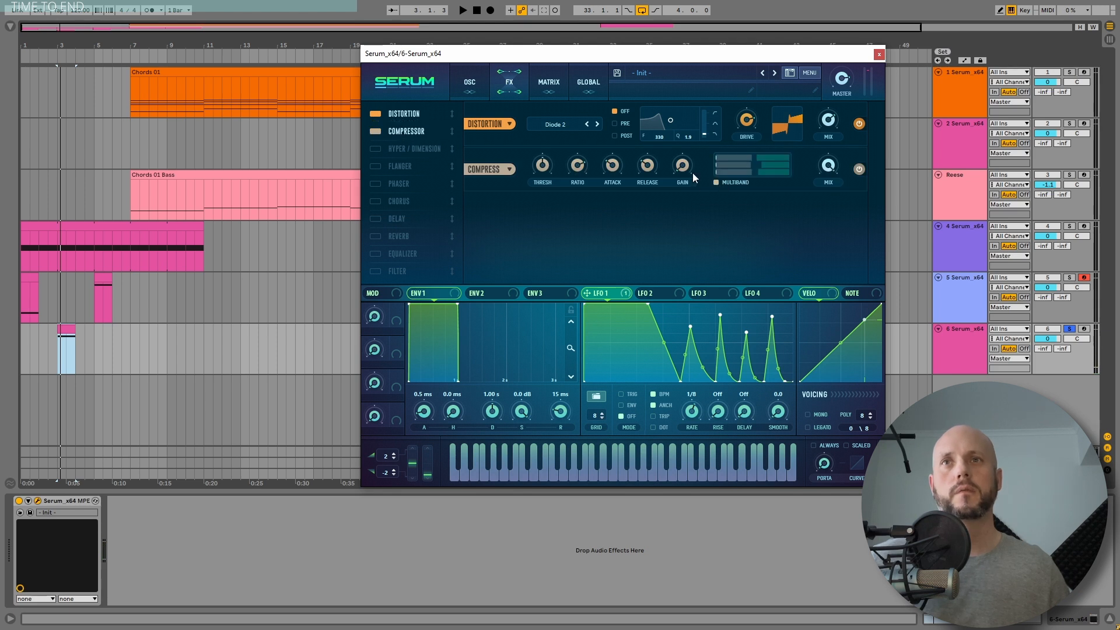
# Step: Raise the multiband compressor's gain while playing the clip to audition it
pyautogui.moveTo(687, 168); pyautogui.dragTo(687, 148)
pyautogui.press('space')
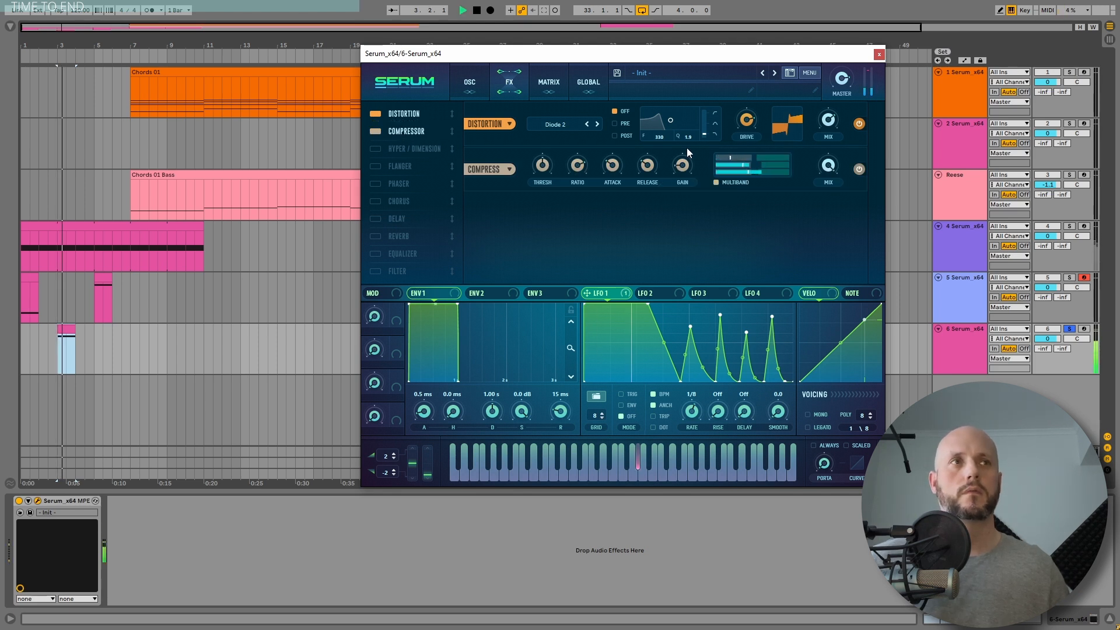
pyautogui.press('space')
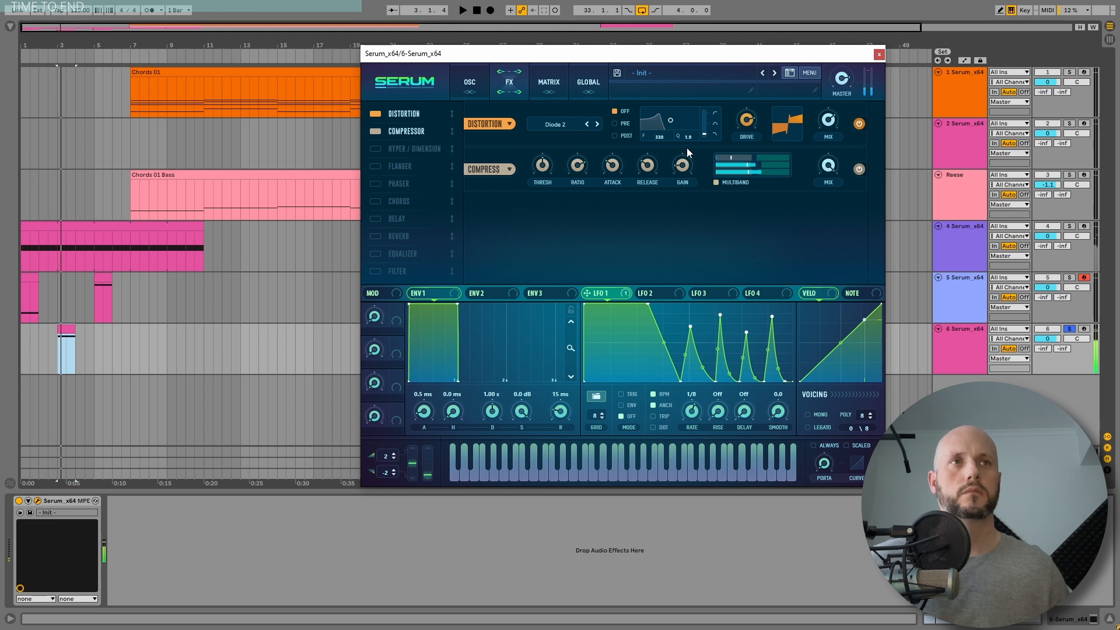
# Step: Enable the Equalizer and place it directly below the compressor in the effects chain
pyautogui.click(376, 254)
pyautogui.moveTo(407, 254); pyautogui.dragTo(407, 230)
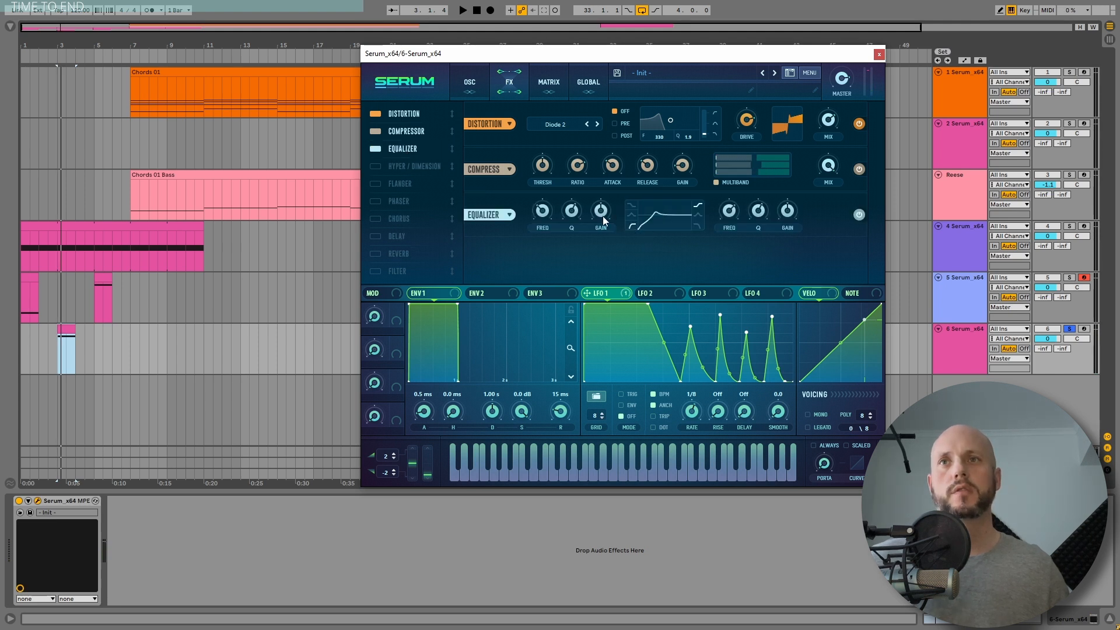
pyautogui.press('space')
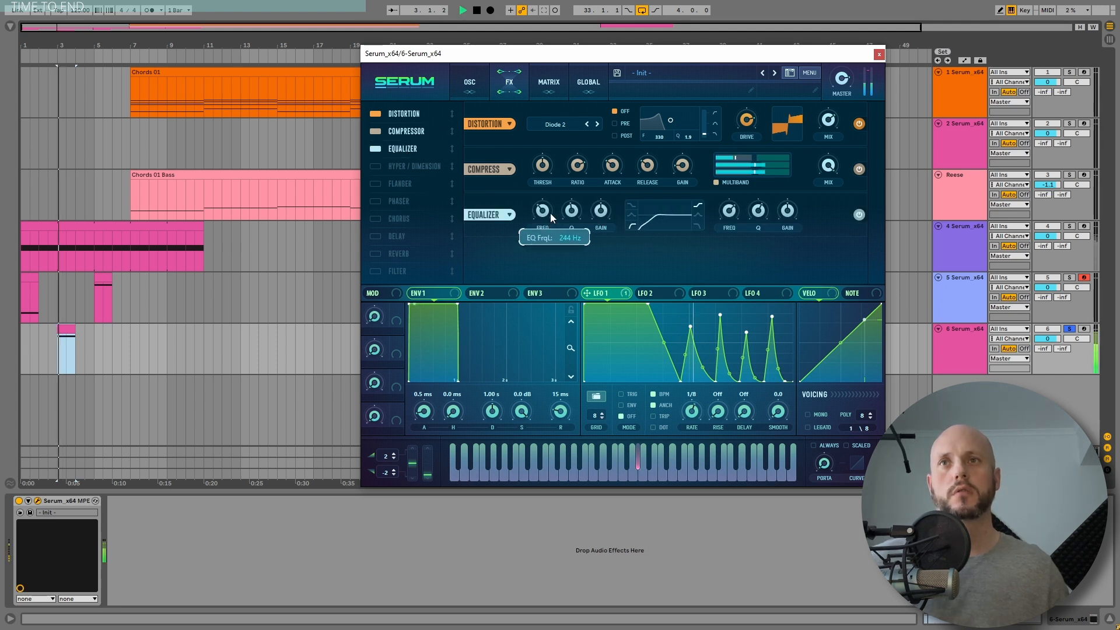
# Step: Switch the EQ's high band to a roll-off and set its frequency to about 14317 Hz while playing
pyautogui.press('space')
pyautogui.press('space')
pyautogui.click(698, 226)
pyautogui.moveTo(758, 215); pyautogui.dragTo(745, 186)
pyautogui.press('space')
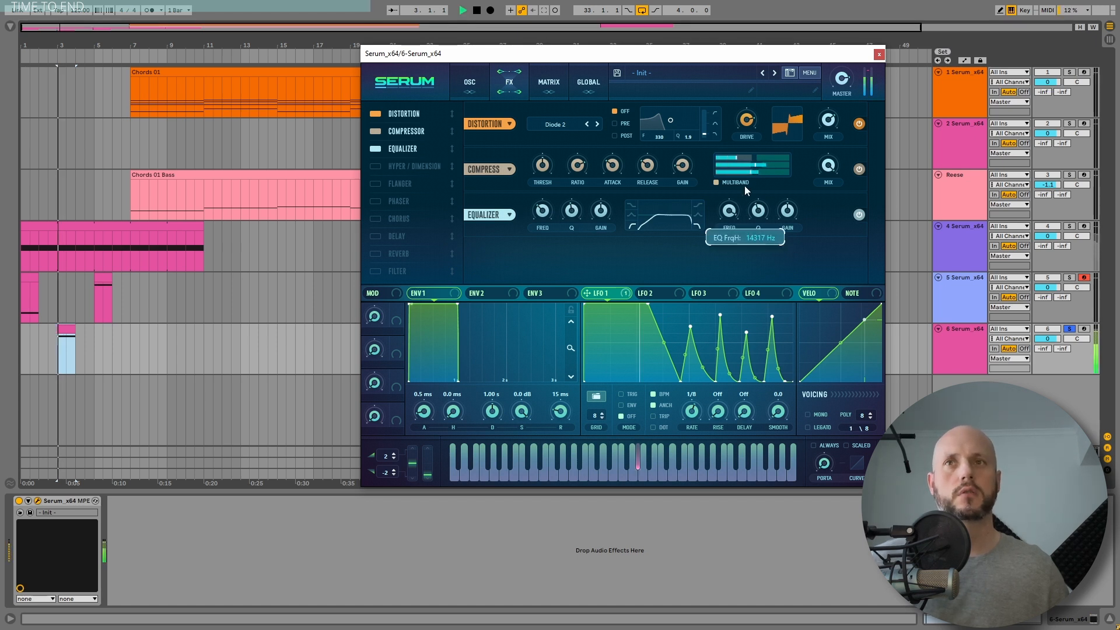
pyautogui.press('space')
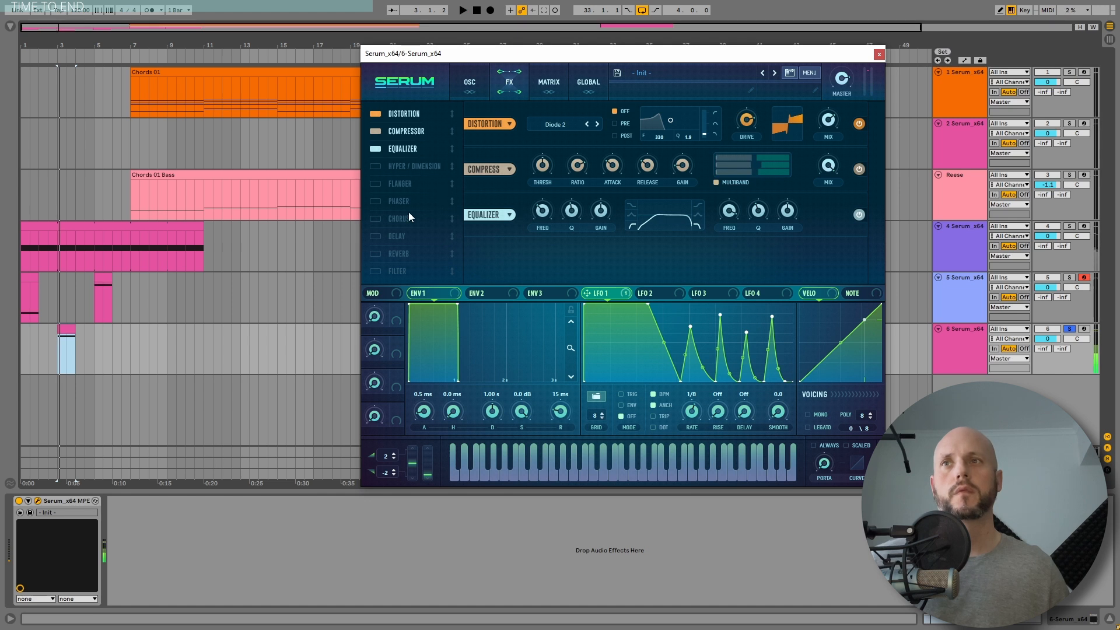
# Step: Enable Reverb and Delay and move them below the equalizer in the effects chain
pyautogui.click(377, 253)
pyautogui.moveTo(401, 255); pyautogui.dragTo(403, 169)
pyautogui.click(376, 253)
pyautogui.moveTo(401, 255); pyautogui.dragTo(401, 189)
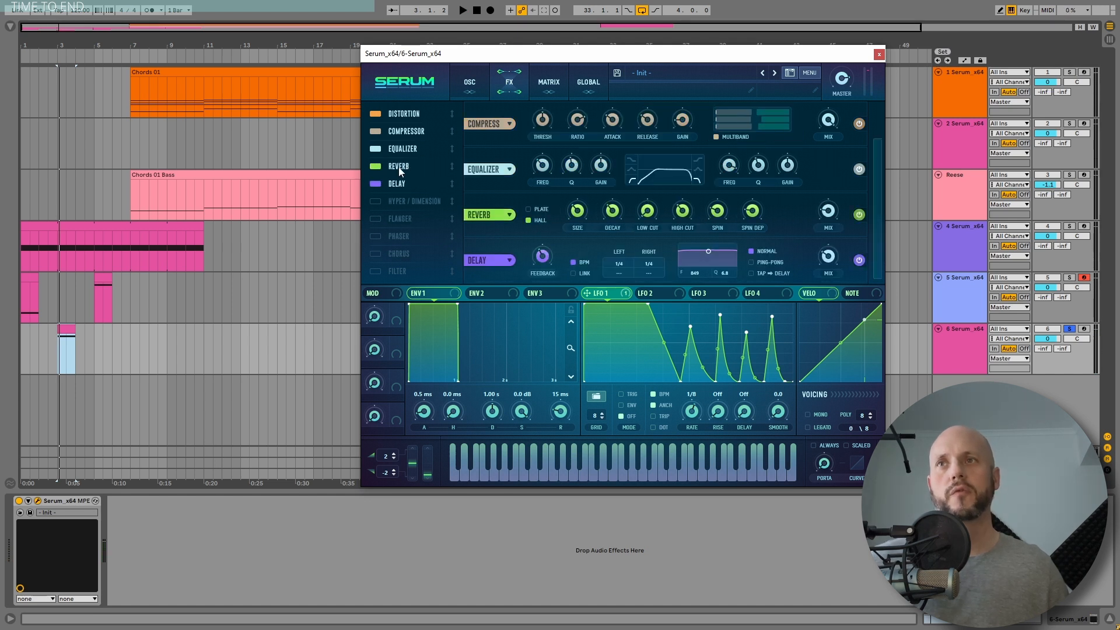
# Step: Play the clip and adjust the delay's filter frequency and Q on its filter display
pyautogui.press('space')
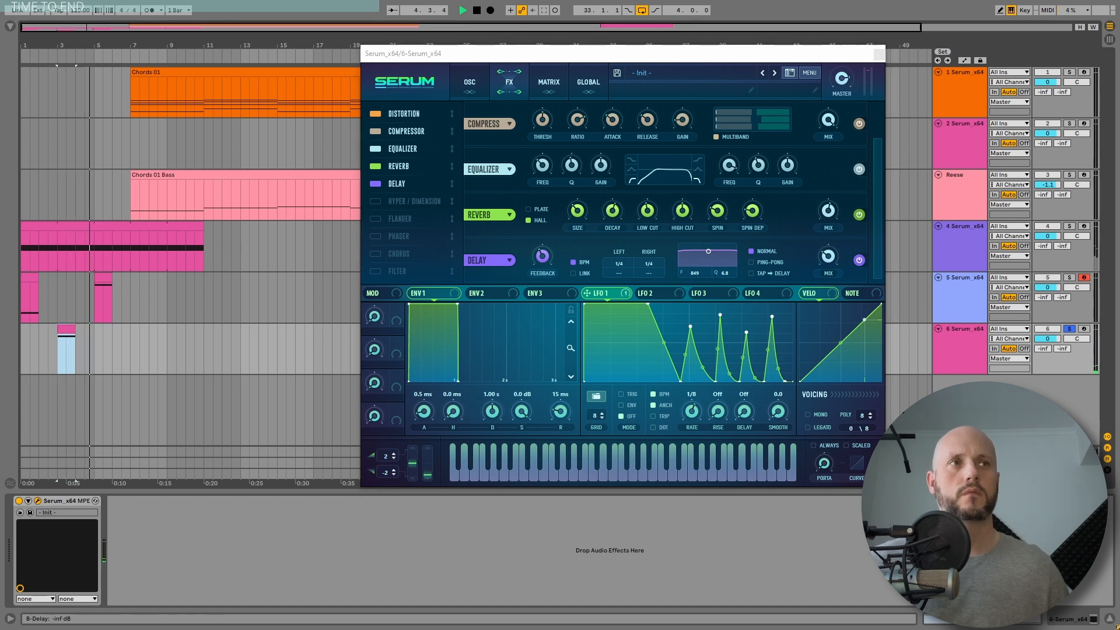
pyautogui.press('space')
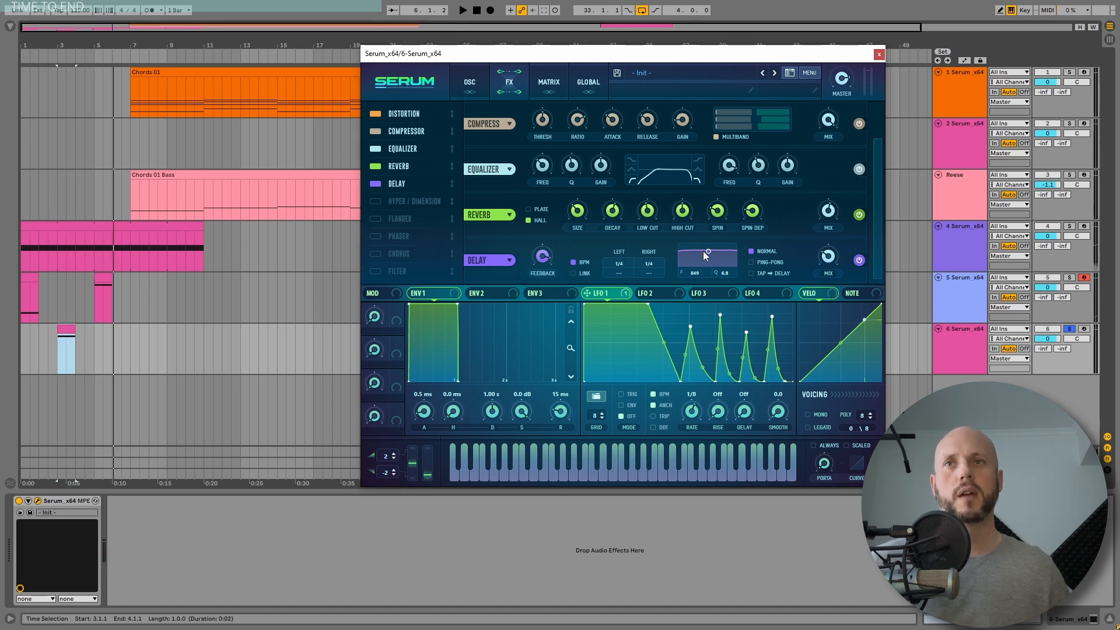
pyautogui.moveTo(713, 265); pyautogui.dragTo(649, 275)
pyautogui.press('space')
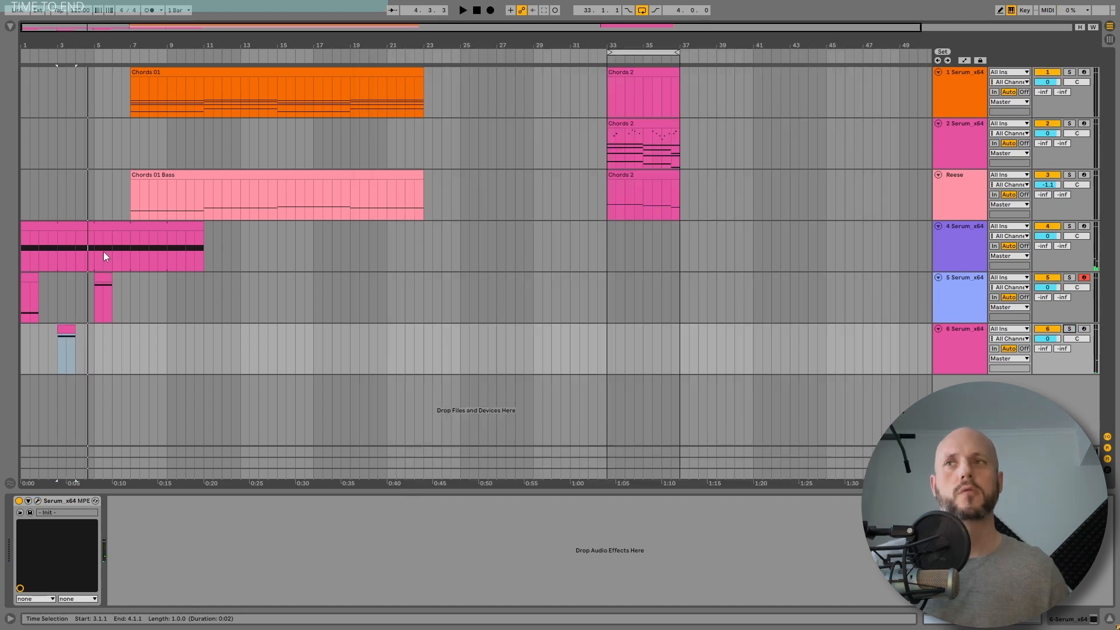
# Step: Play track 5's clip and review the effects page of track 4's Serum instance
pyautogui.click(31, 279)
pyautogui.press('space')
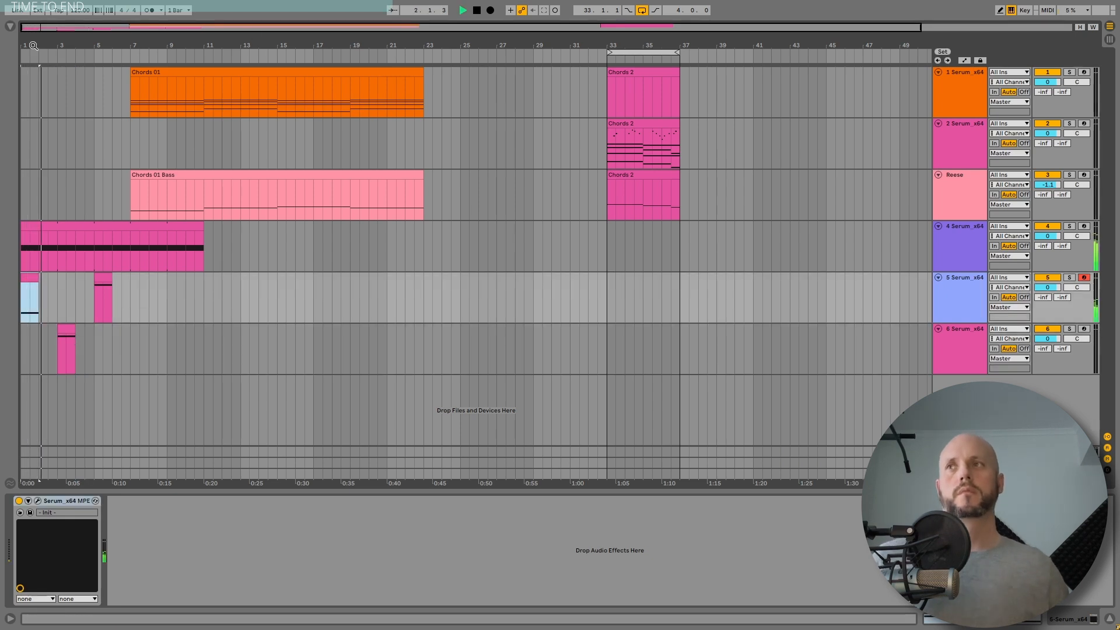
pyautogui.press('+')
pyautogui.click(953, 236)
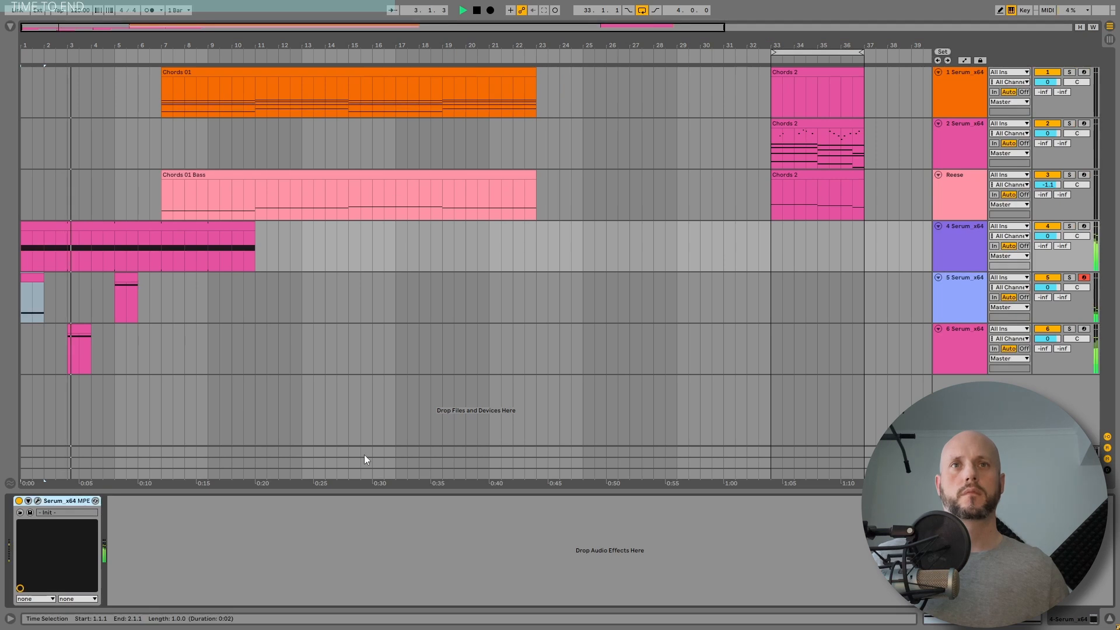
pyautogui.click(37, 501)
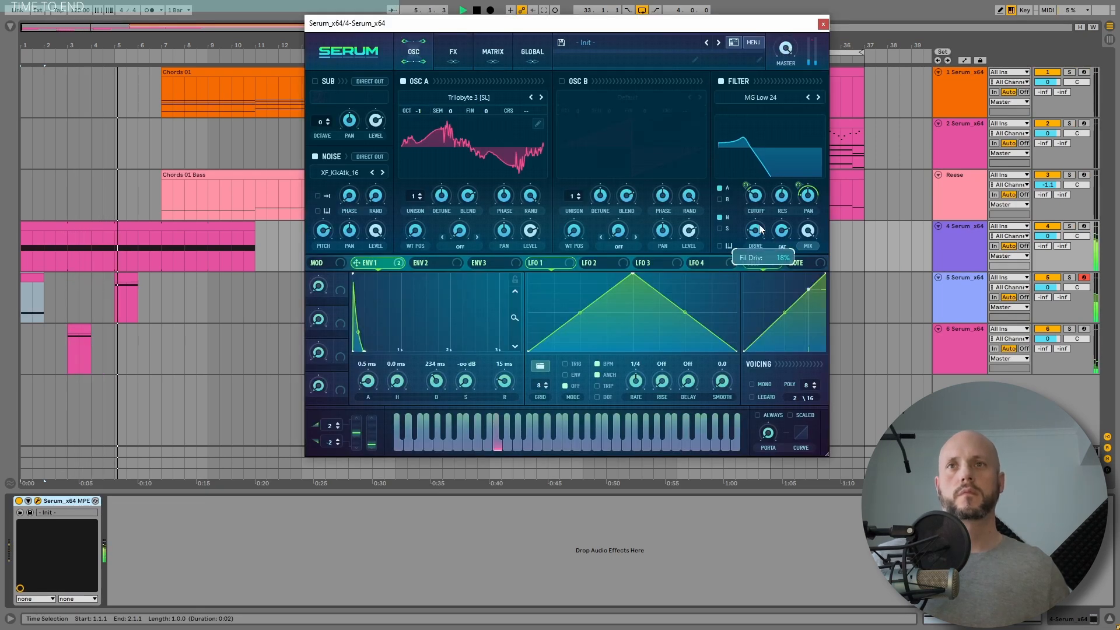
pyautogui.click(455, 54)
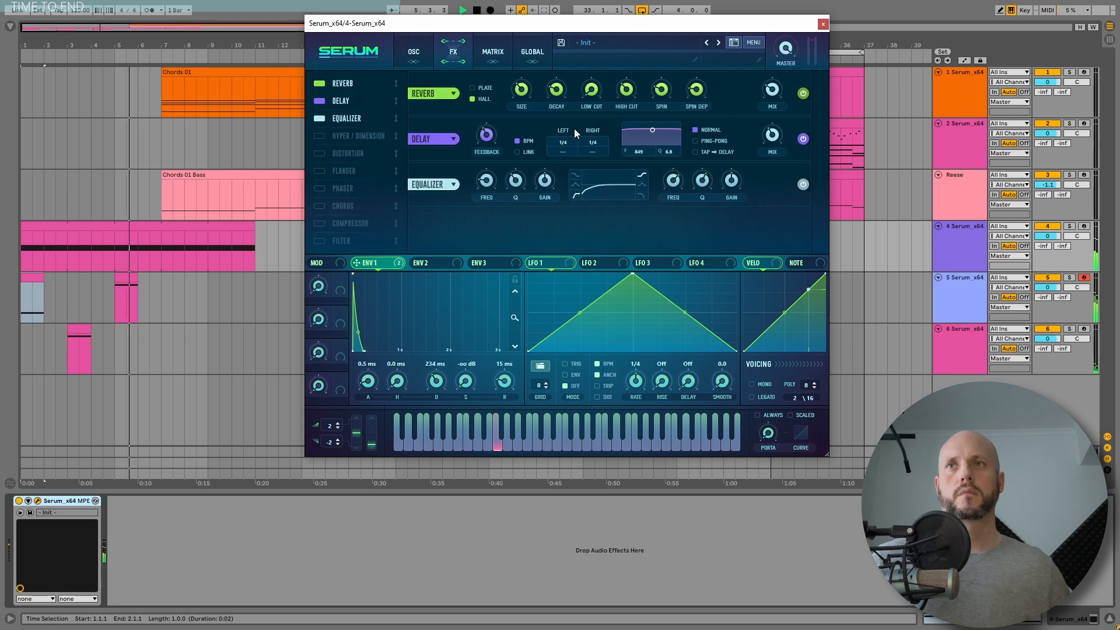
pyautogui.click(823, 23)
# Step: Open track 6's Serum, play its clip and lengthen ENV 1's release to about 274 ms
pyautogui.click(959, 345)
pyautogui.click(38, 502)
pyautogui.press('space')
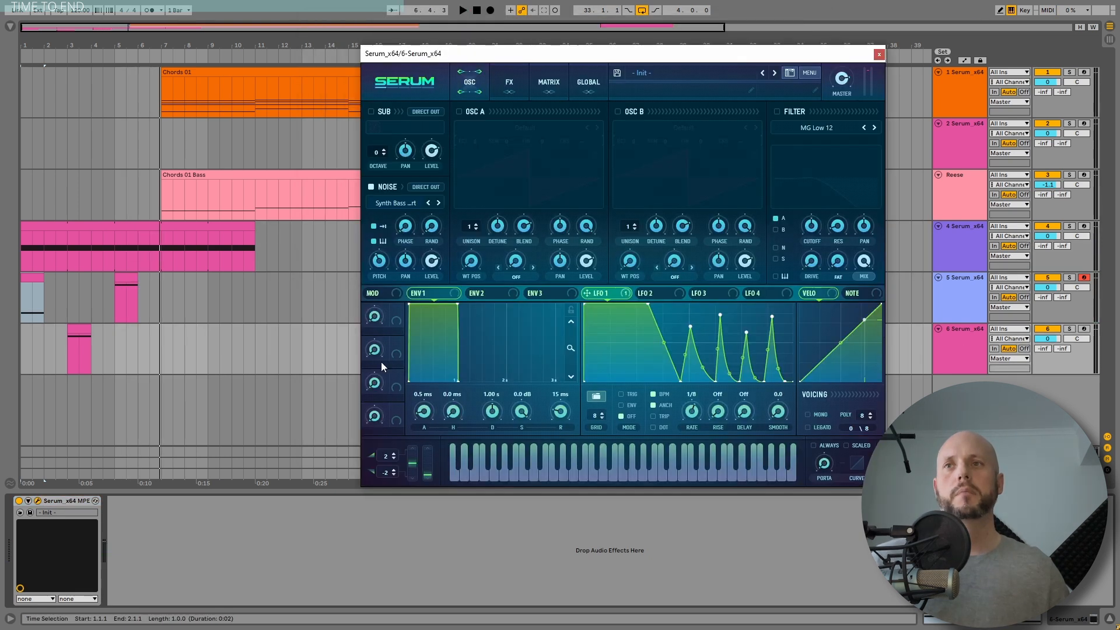
pyautogui.click(75, 329)
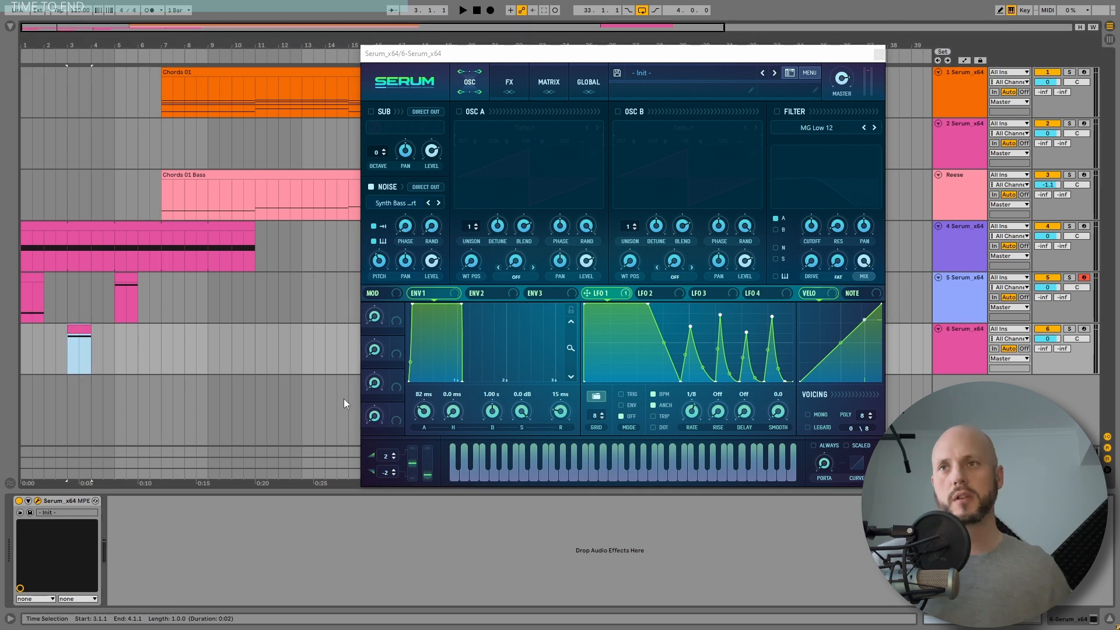
pyautogui.press('space')
pyautogui.moveTo(576, 409); pyautogui.dragTo(569, 394)
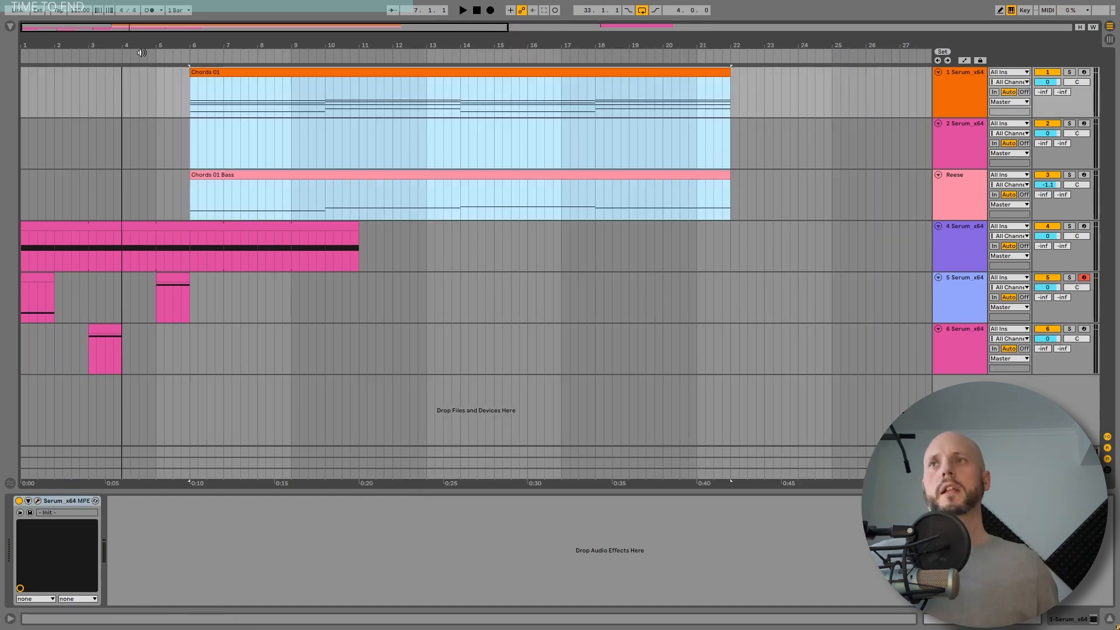
# Step: Copy a one-bar section of the Chords 01 clip to bar 5, just before the clip
pyautogui.doubleClick(190, 82)
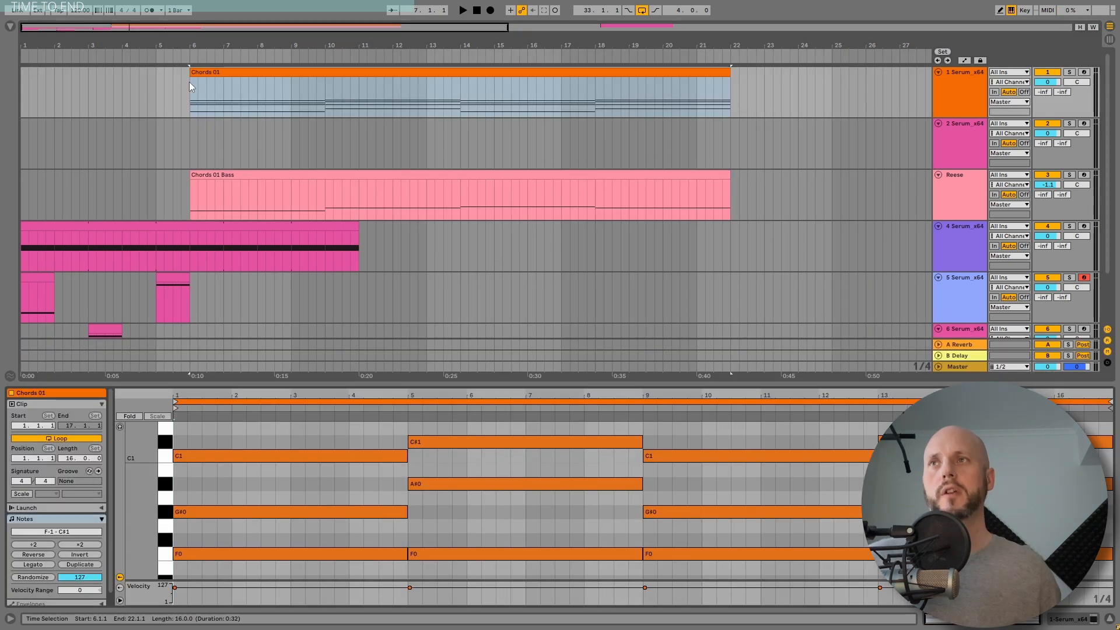
pyautogui.click(225, 98)
pyautogui.moveTo(225, 98); pyautogui.dragTo(168, 73)
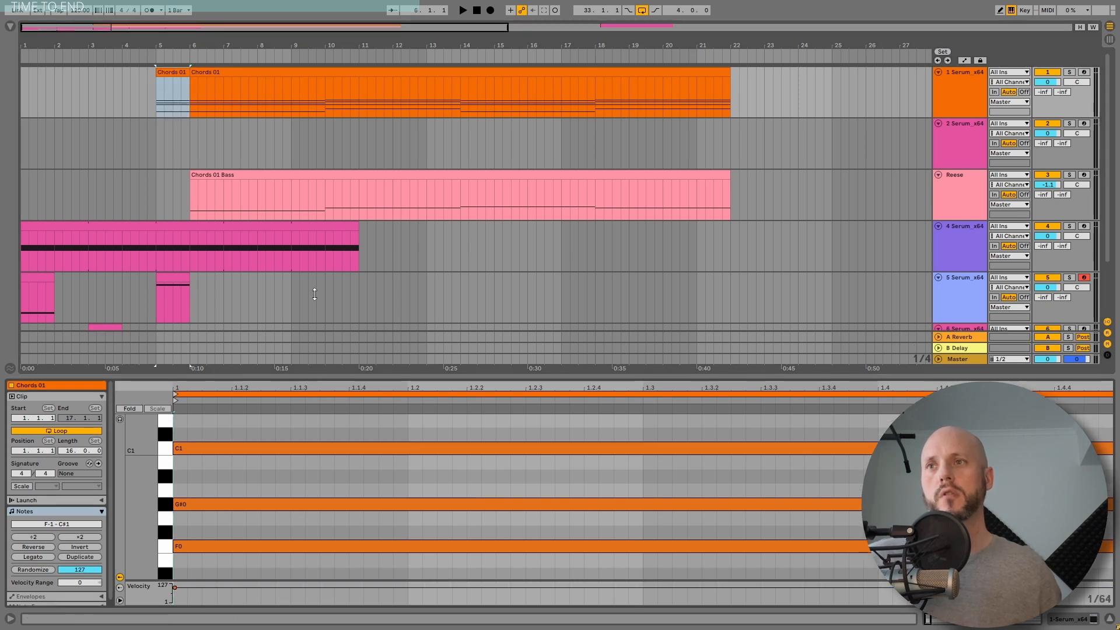
# Step: Delete all but one F note in the copied clip, transpose it up an octave to F1, and play it
pyautogui.moveTo(311, 382); pyautogui.dragTo(295, 321)
pyautogui.press('Delete')
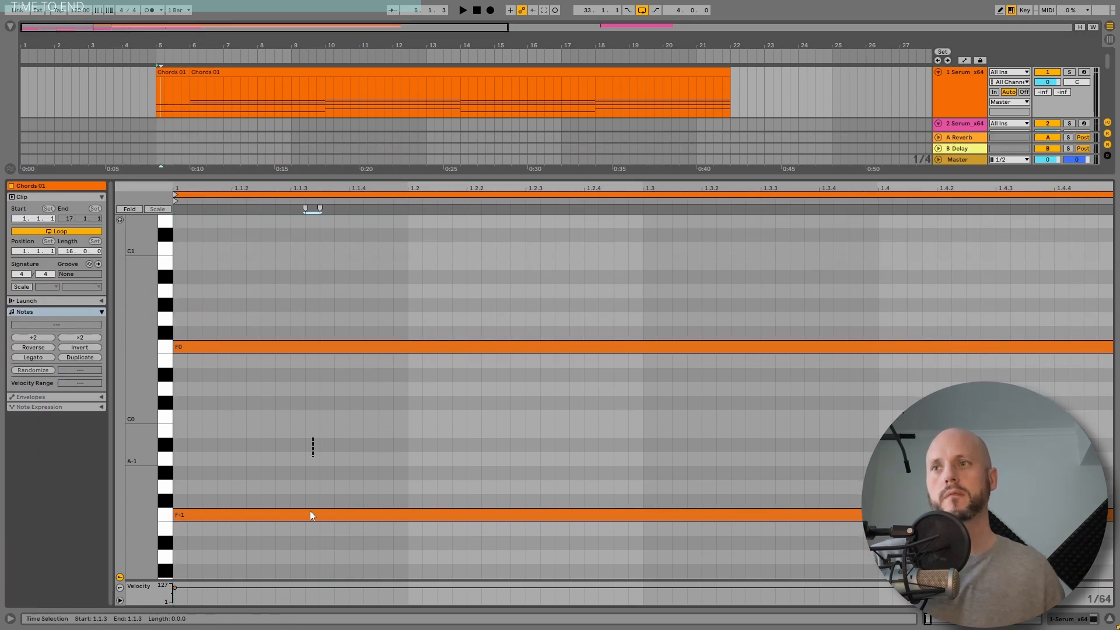
pyautogui.click(310, 513)
pyautogui.press('Delete')
pyautogui.hotkey('ctrl', 'a')
pyautogui.hotkey('shift', 'Up')
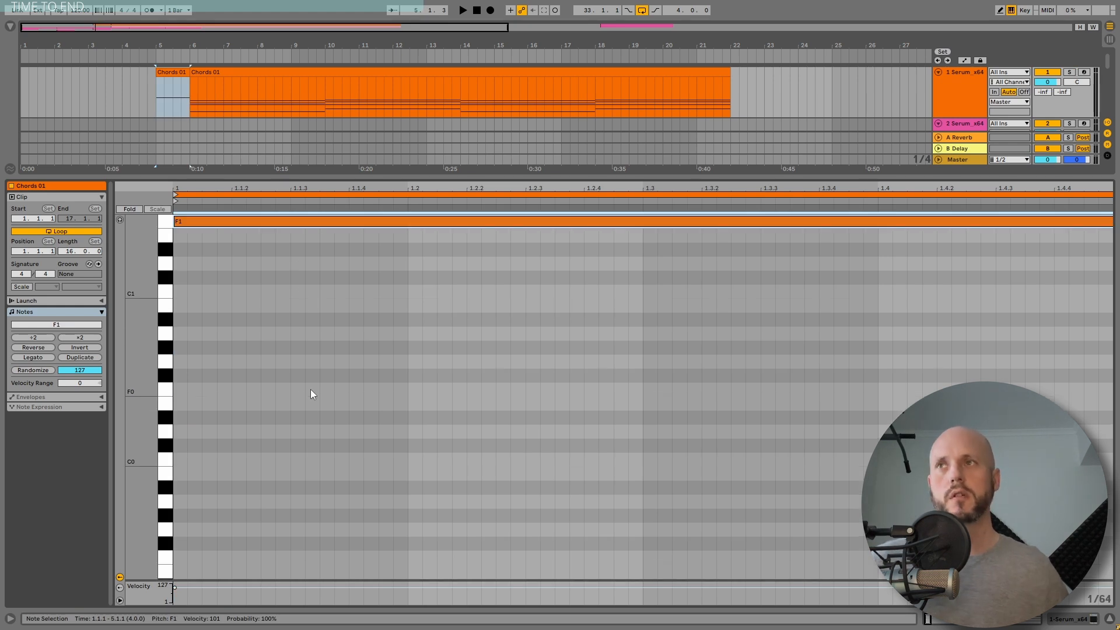
pyautogui.press('space')
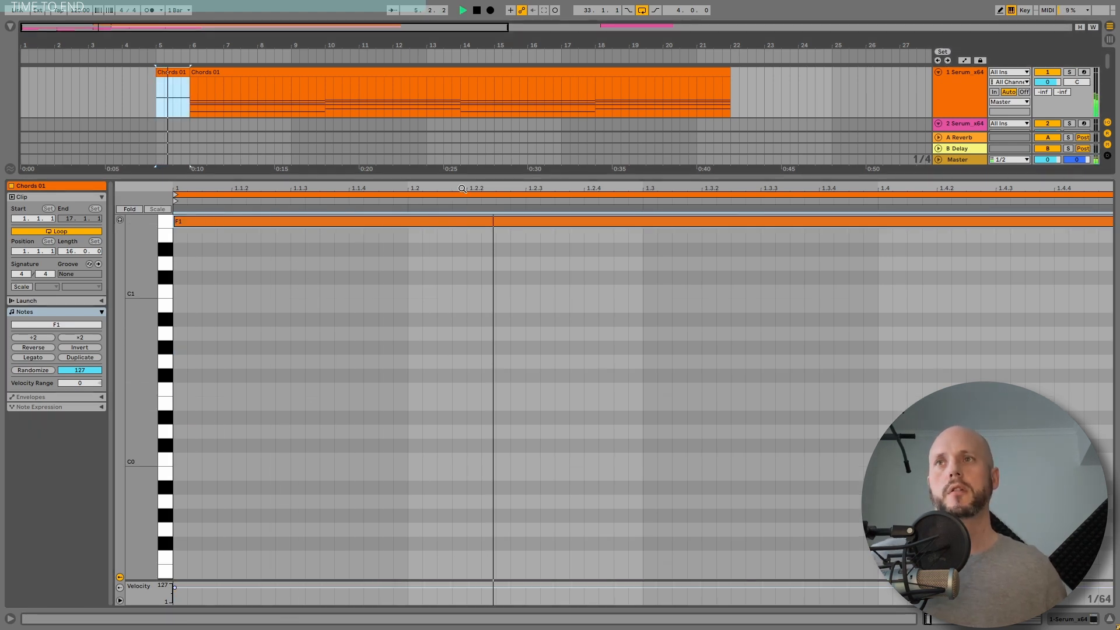
pyautogui.moveTo(458, 177); pyautogui.dragTo(466, 526)
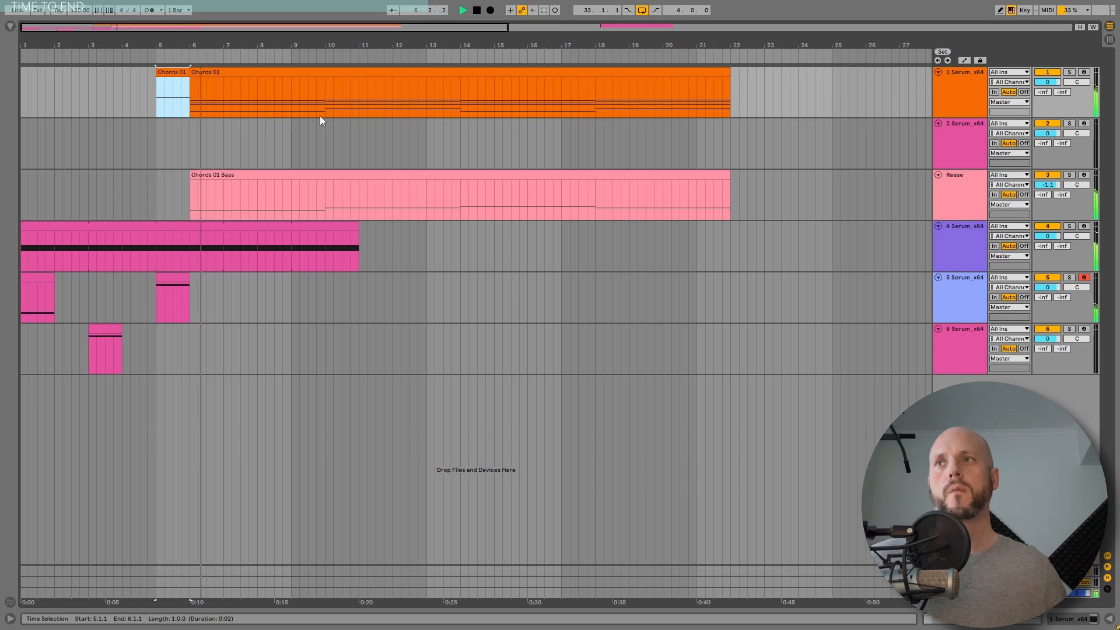
pyautogui.moveTo(255, 45); pyautogui.dragTo(244, 44)
pyautogui.press('space')
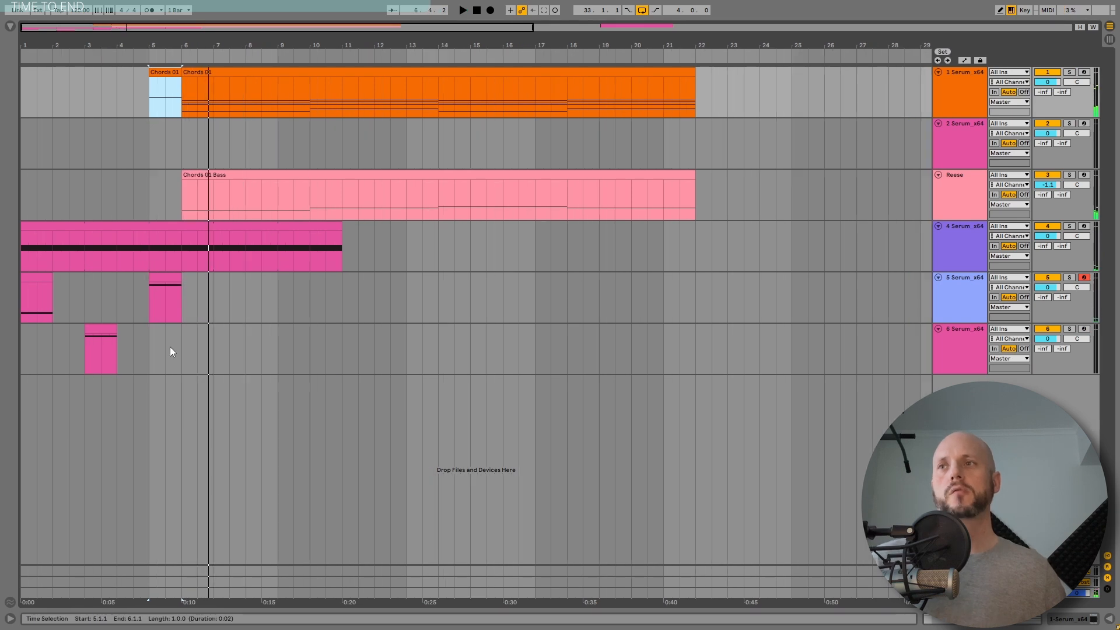
# Step: Select track 6's clip and solo track 6 while playing
pyautogui.moveTo(170, 351); pyautogui.dragTo(130, 355)
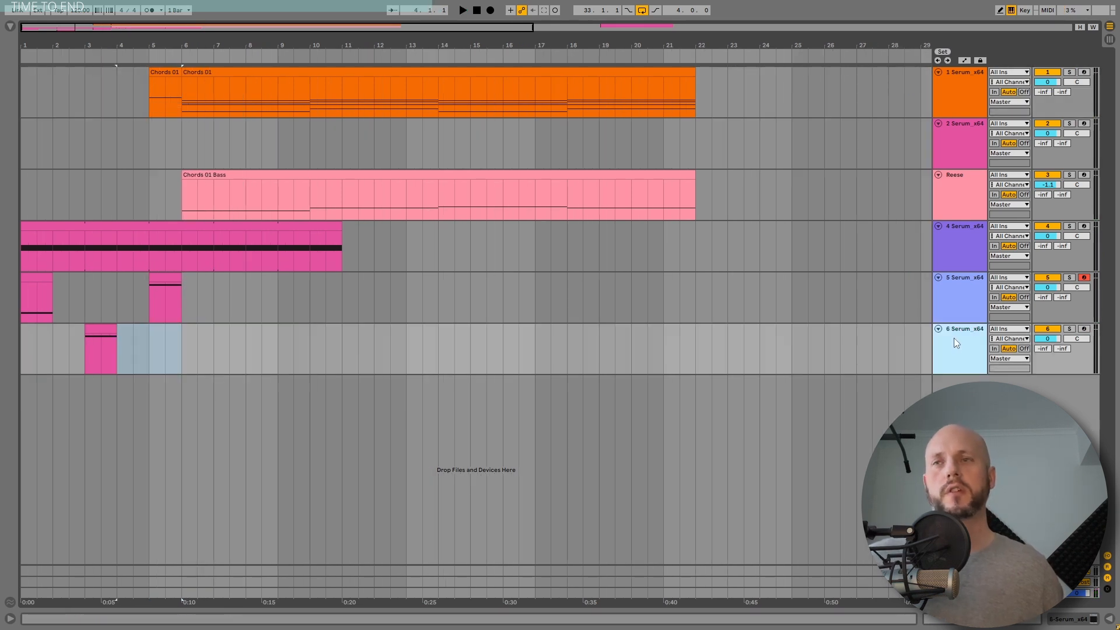
pyautogui.click(105, 326)
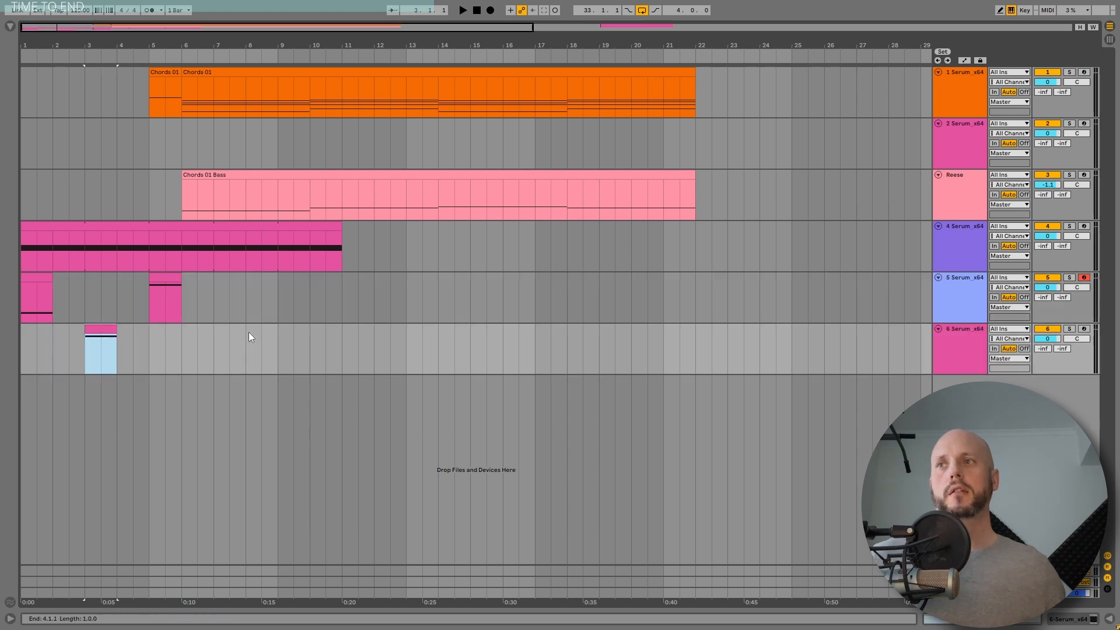
pyautogui.click(1069, 329)
pyautogui.press('space')
# Step: Insert a new audio track and resample track 6's sound into an audio clip
pyautogui.click(964, 332)
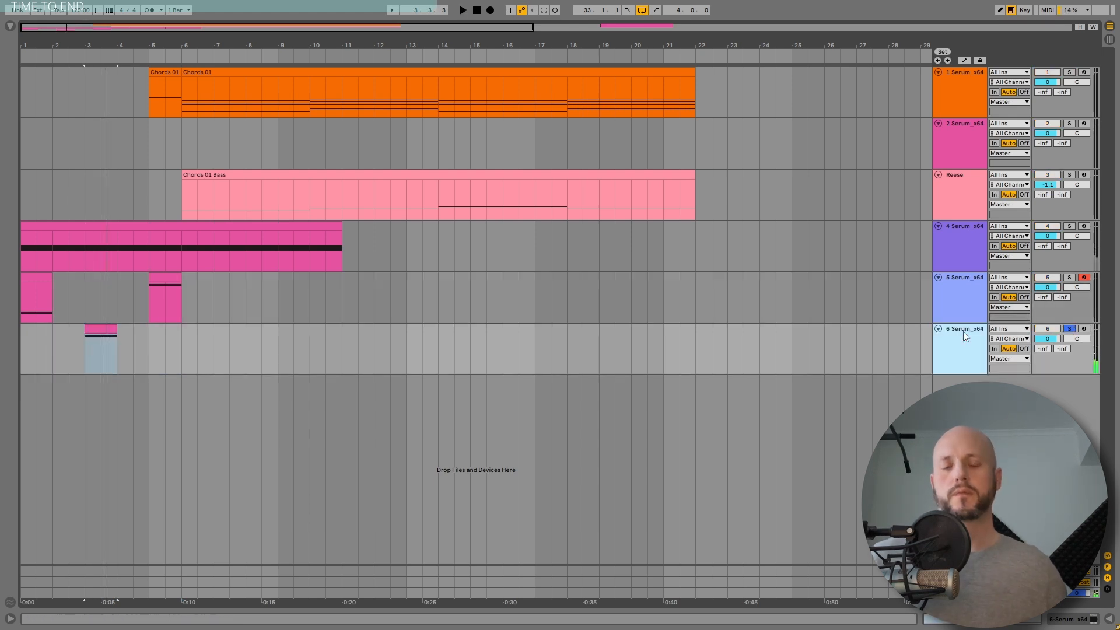
pyautogui.hotkey('ctrl', 't')
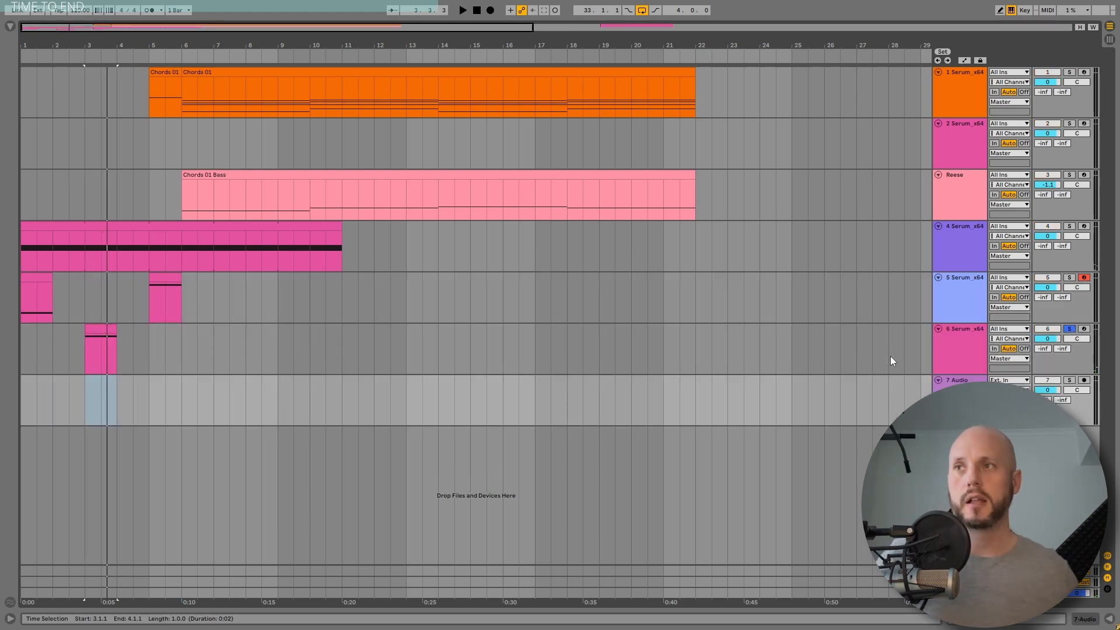
pyautogui.click(10, 27)
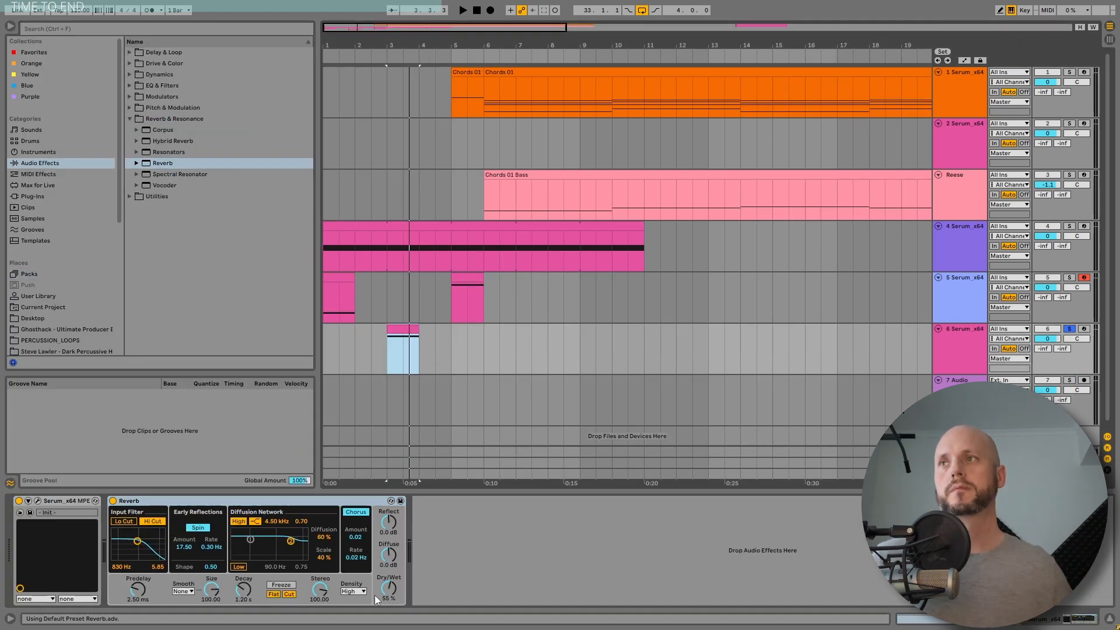
pyautogui.press('space')
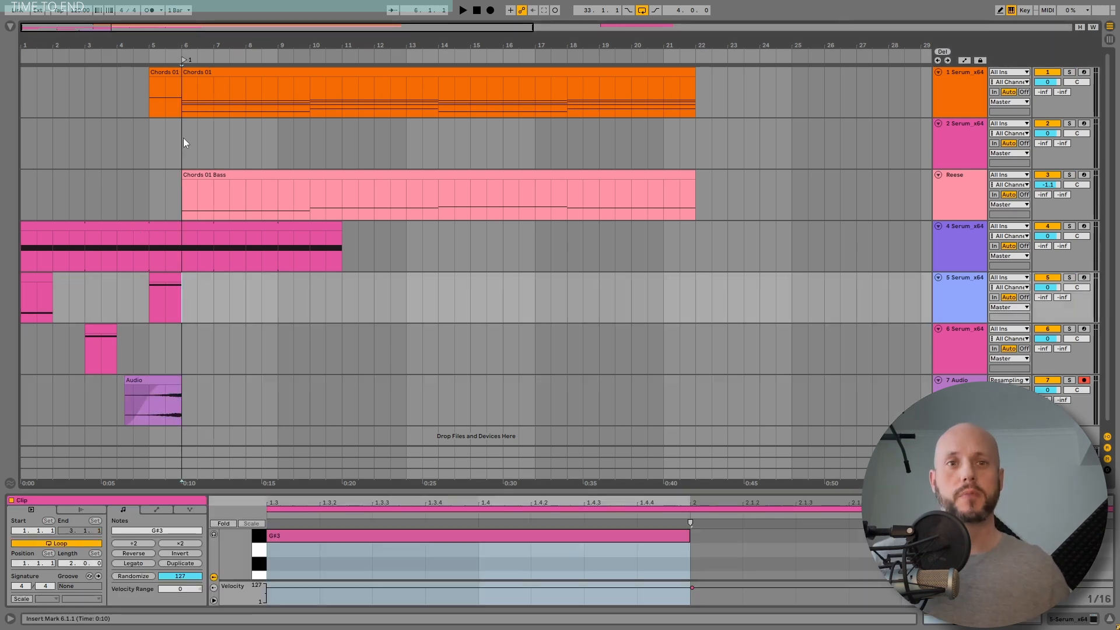
# Step: Copy track 5's clip at bar 5 into a new Serum track starting at bar 6
pyautogui.click(187, 337)
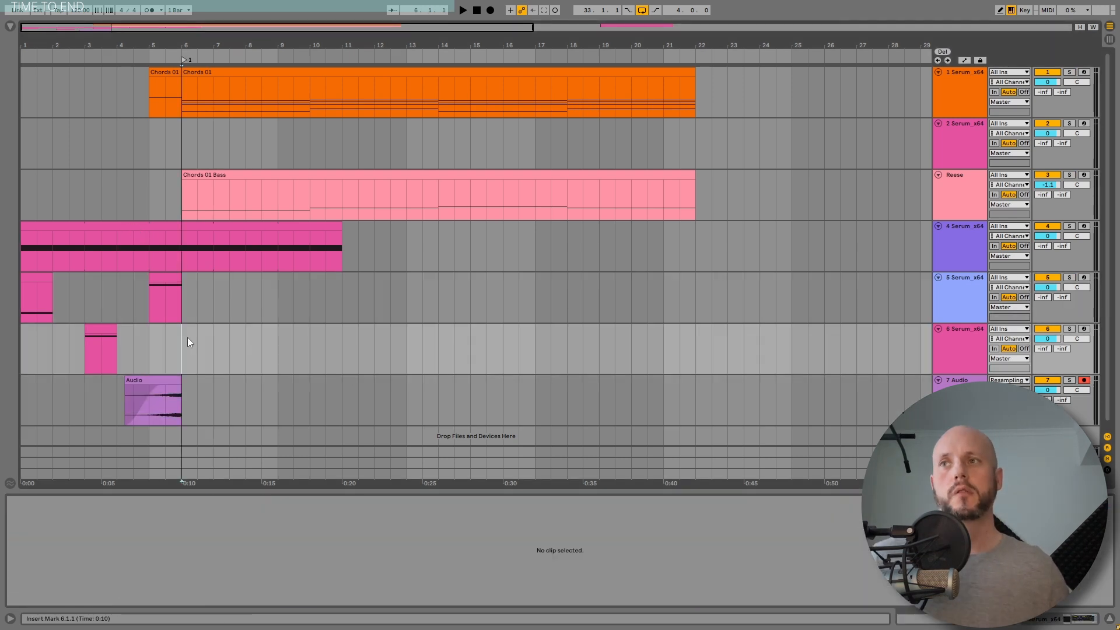
pyautogui.click(172, 292)
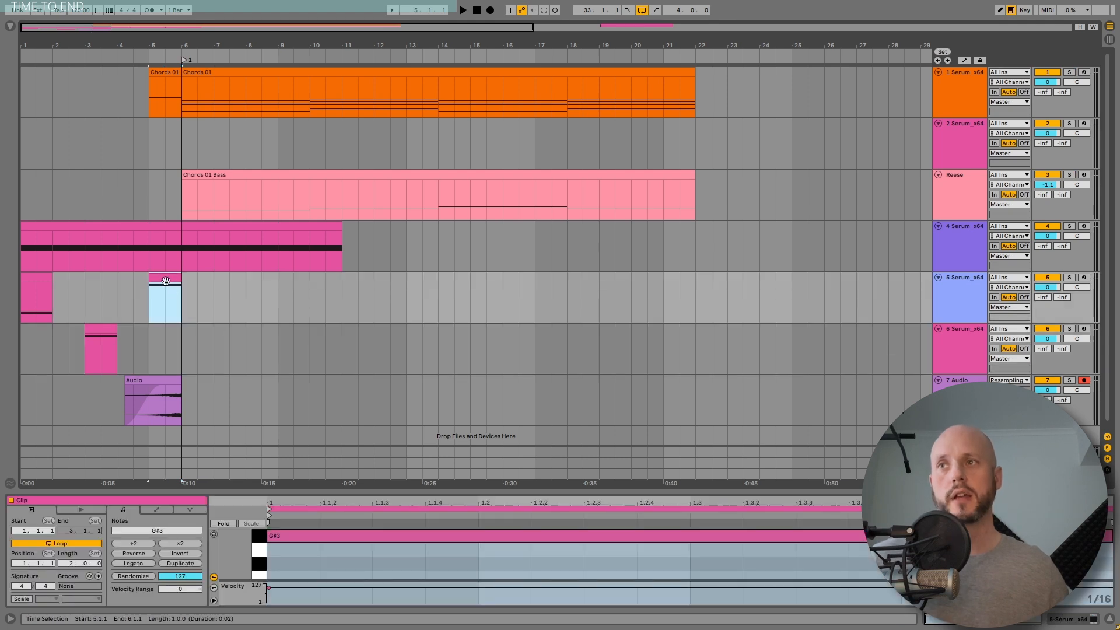
pyautogui.moveTo(169, 290); pyautogui.dragTo(198, 434)
pyautogui.scroll(-2, 223, 378)
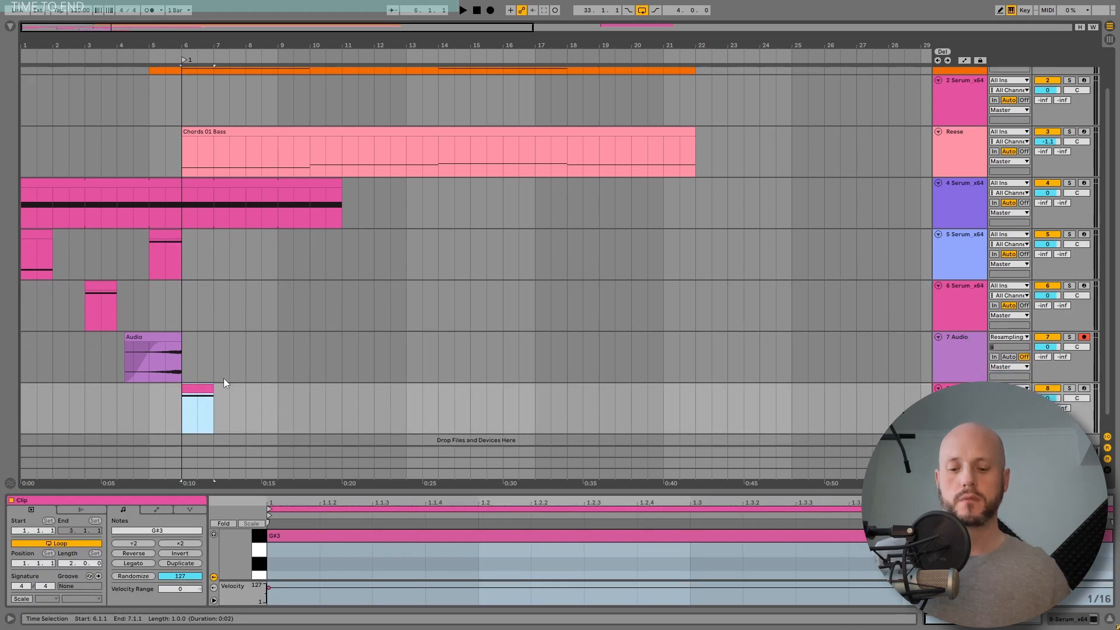
pyautogui.moveTo(194, 374); pyautogui.dragTo(349, 432)
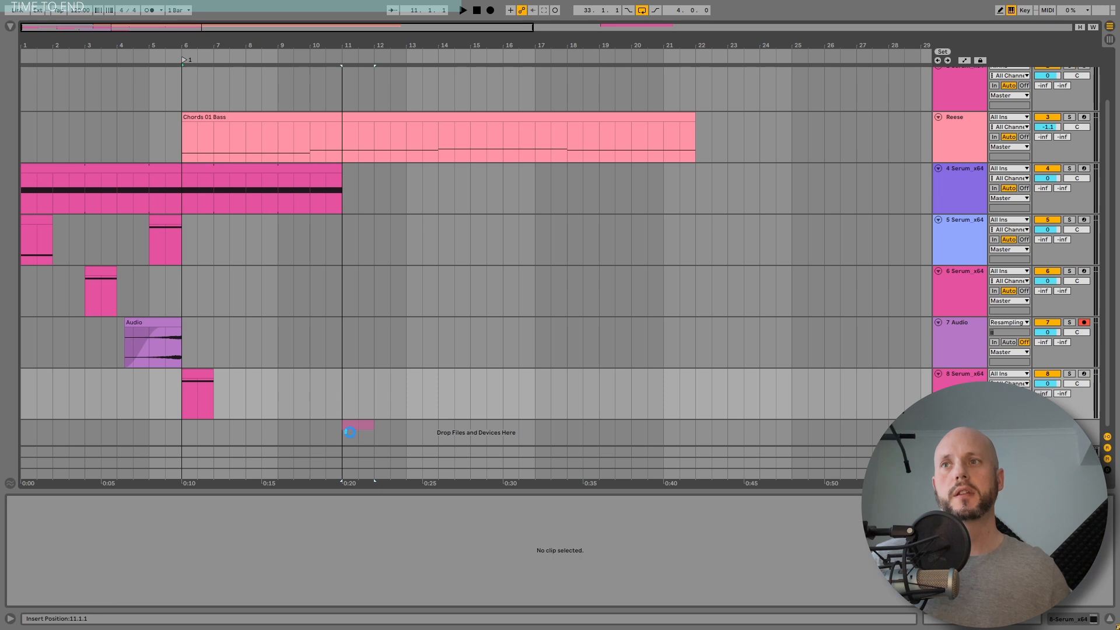
# Step: Open track 6's Serum and play its clip while reviewing its delay and reverb effects
pyautogui.click(98, 261)
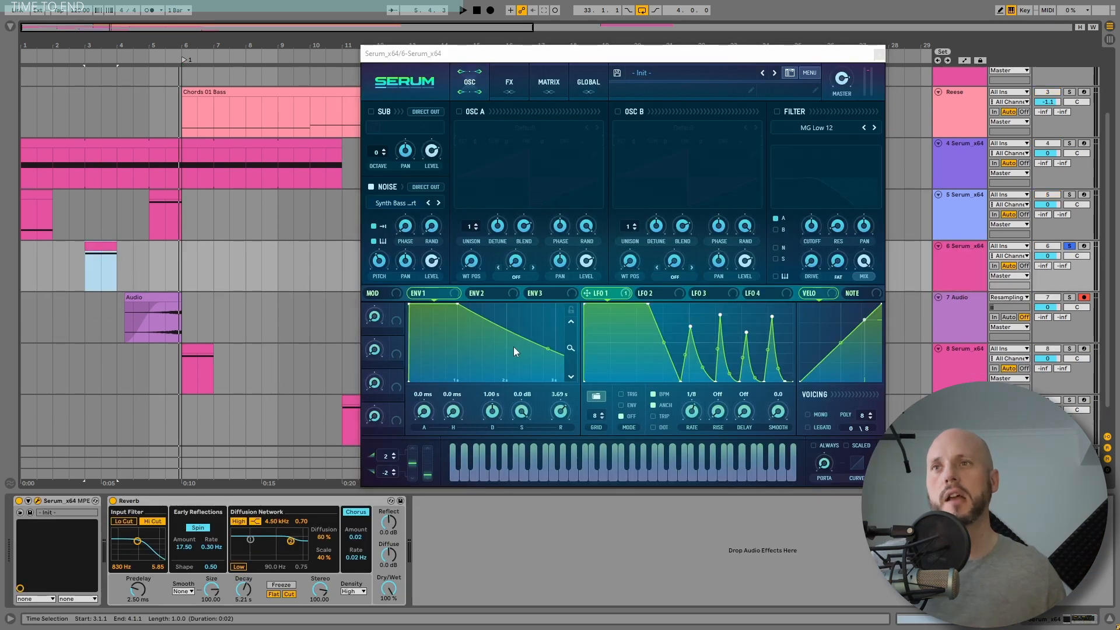
pyautogui.click(422, 418)
pyautogui.click(508, 81)
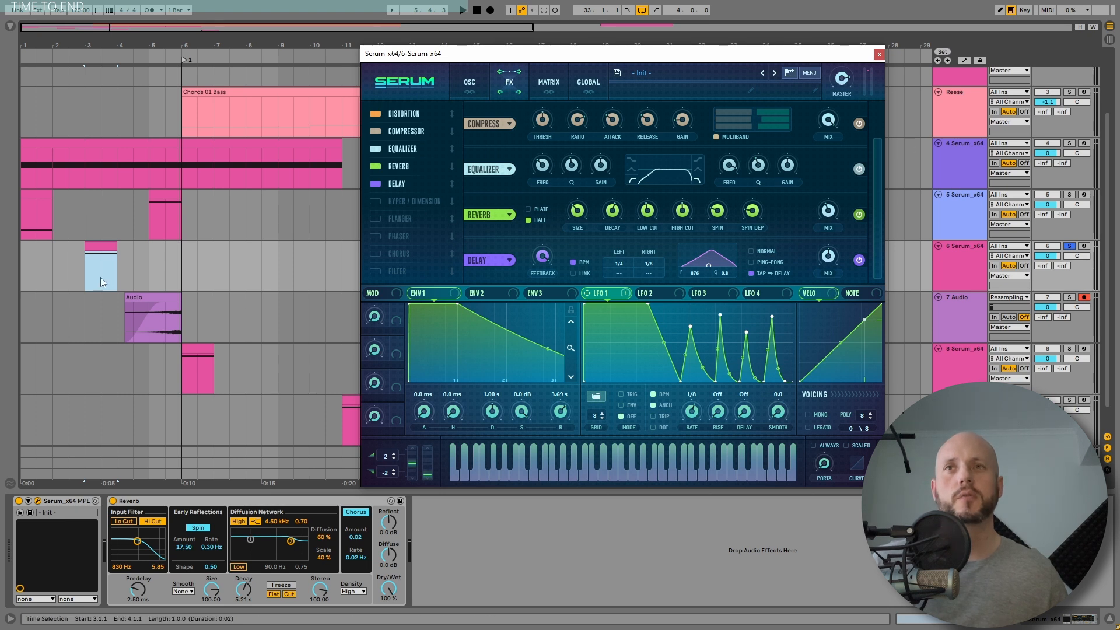
pyautogui.click(103, 249)
pyautogui.press('space')
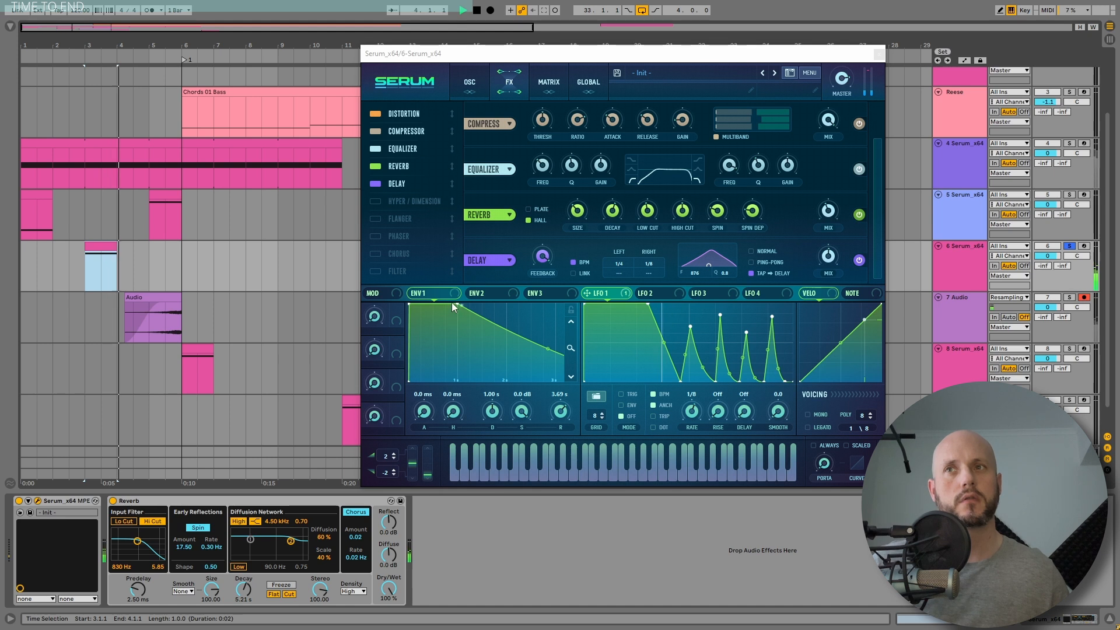
pyautogui.click(550, 255)
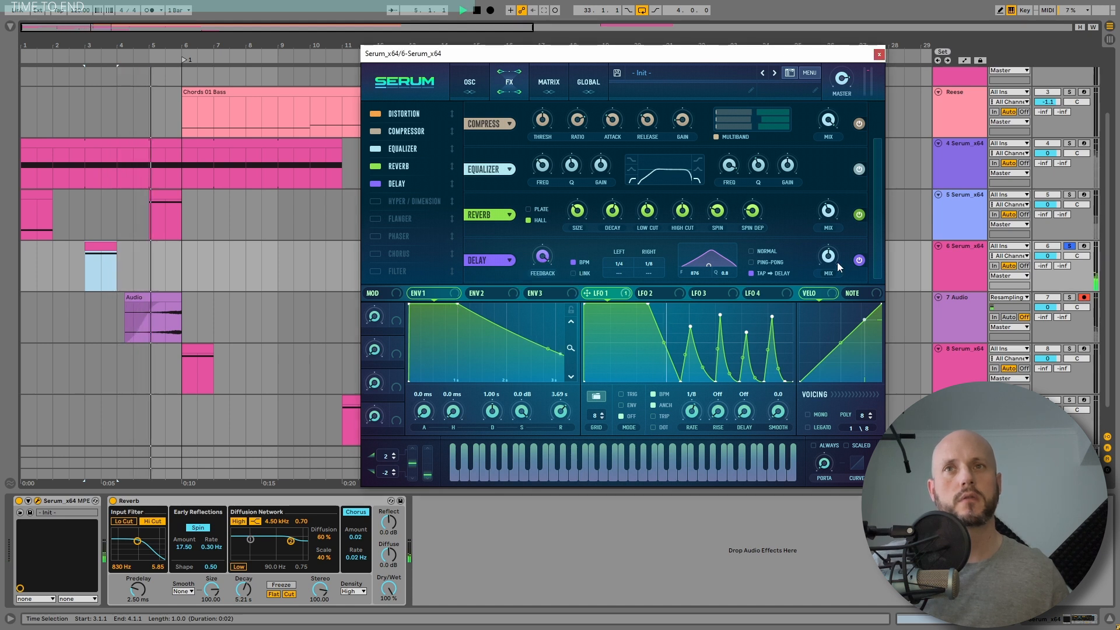
pyautogui.moveTo(700, 275); pyautogui.dragTo(700, 273)
pyautogui.press('space')
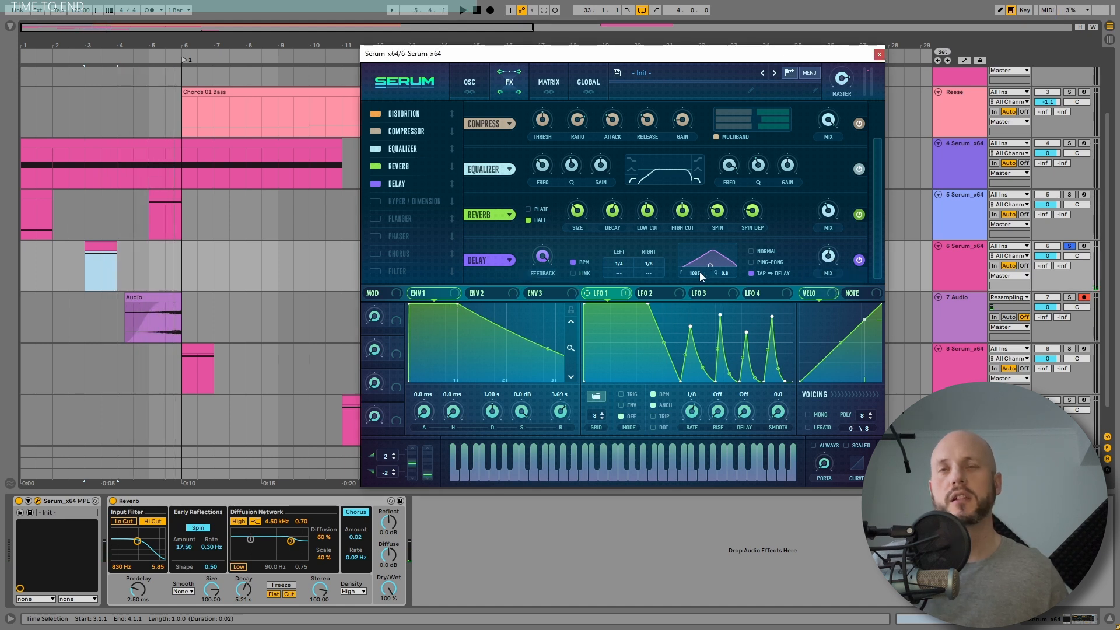
pyautogui.press('space')
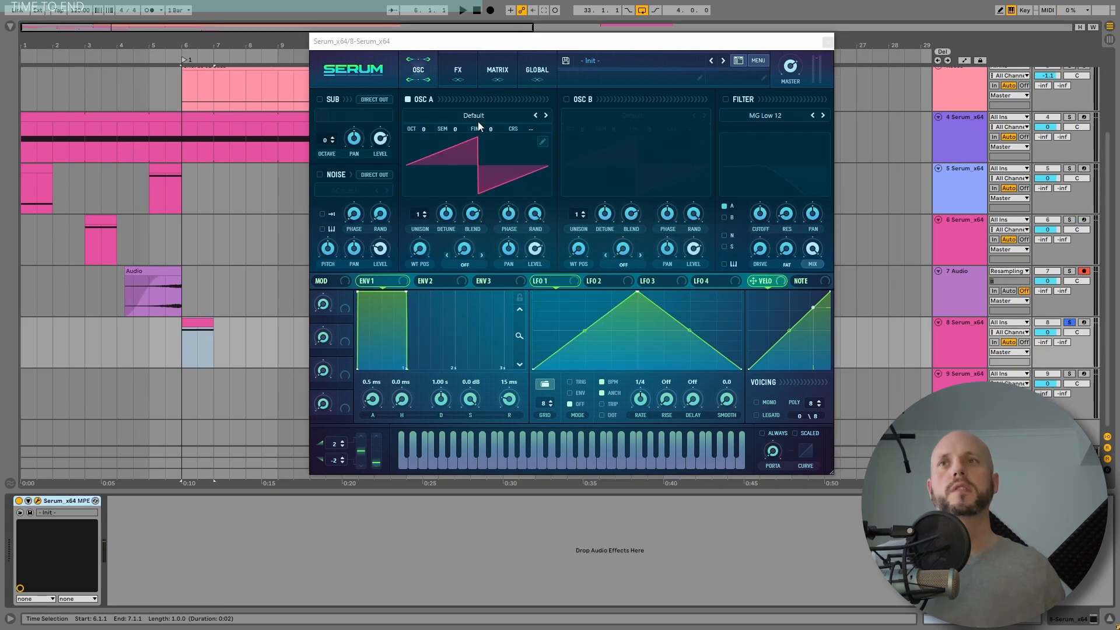
# Step: In track 8's Serum, load the Analog_BD_Sin wavetable into Osc A and set its warp mode to Sync (Window 1/2)
pyautogui.click(478, 121)
pyautogui.moveTo(471, 133)
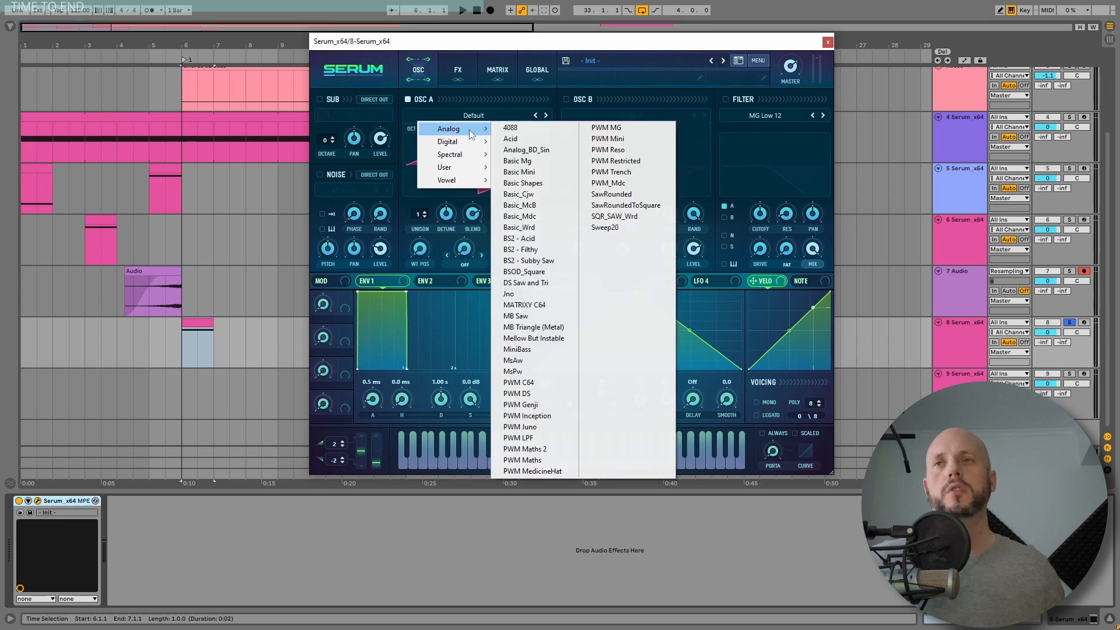
pyautogui.click(548, 151)
pyautogui.click(464, 264)
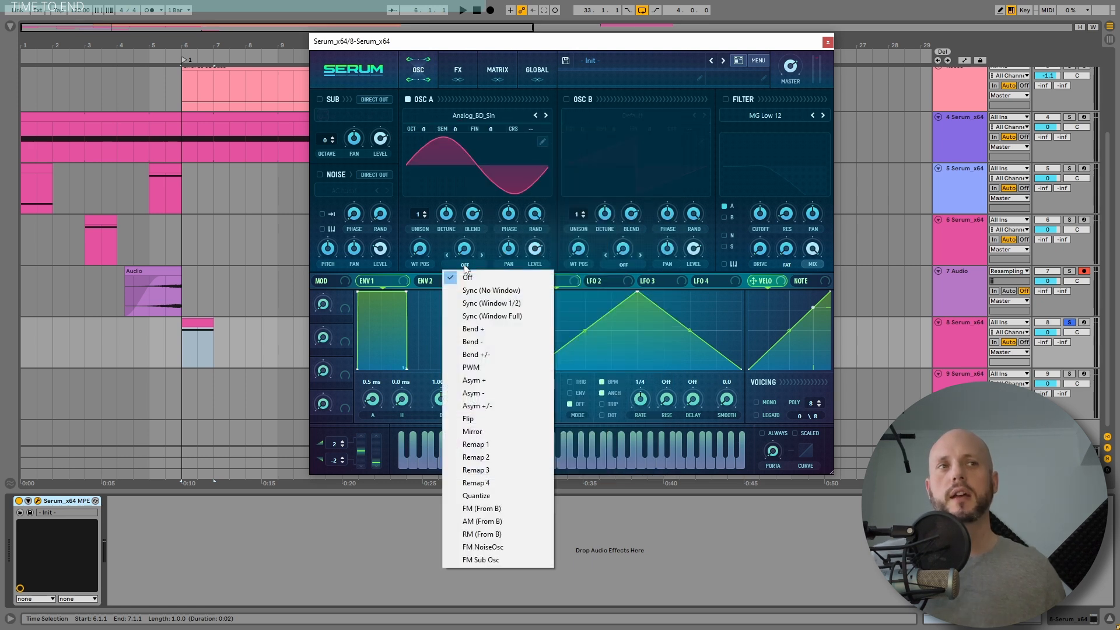
pyautogui.click(507, 290)
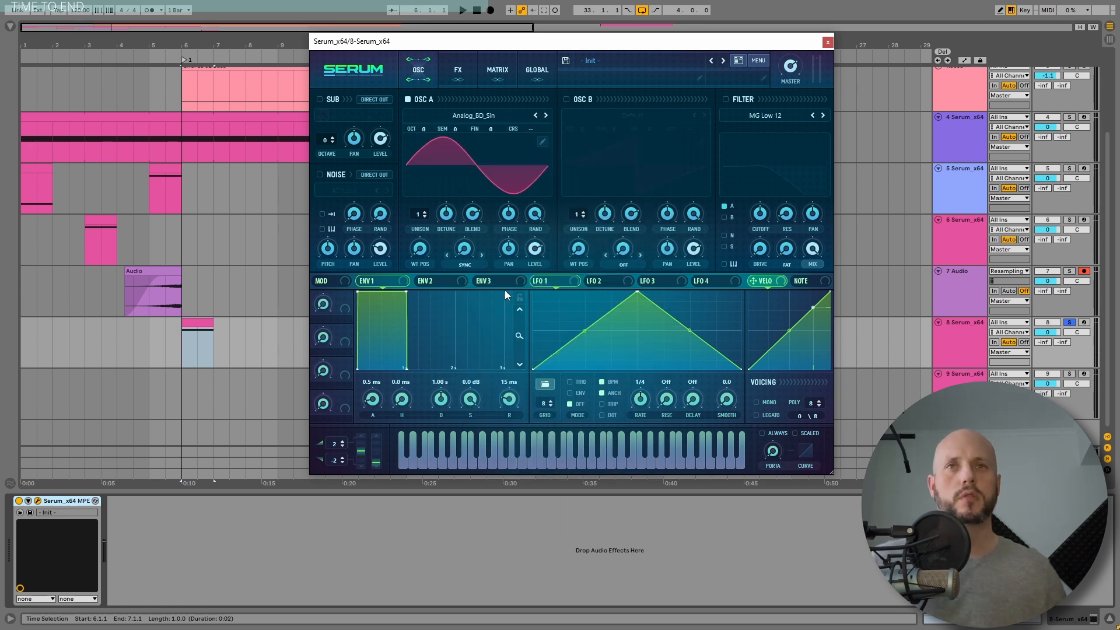
# Step: Modulate Osc A's warp with Env 2, setting its attack to about 766 ms, and play the sound
pyautogui.click(482, 255)
pyautogui.press('space')
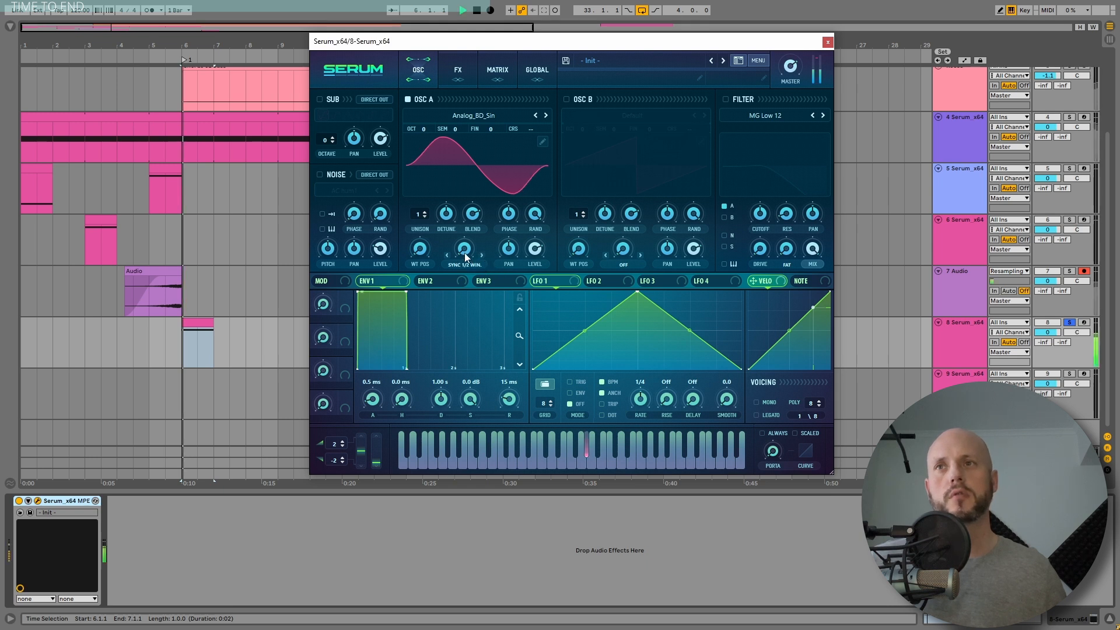
pyautogui.moveTo(465, 249)
pyautogui.mouseDown()
pyautogui.moveTo(478, 145)
pyautogui.moveTo(474, 266)
pyautogui.mouseUp()
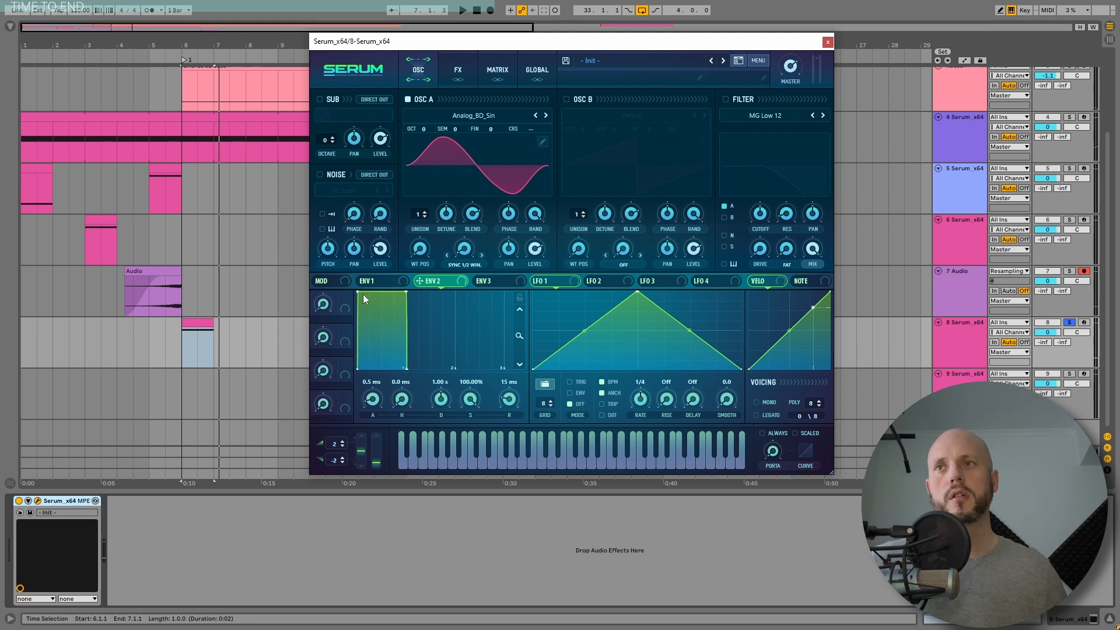
pyautogui.moveTo(363, 294); pyautogui.dragTo(457, 317)
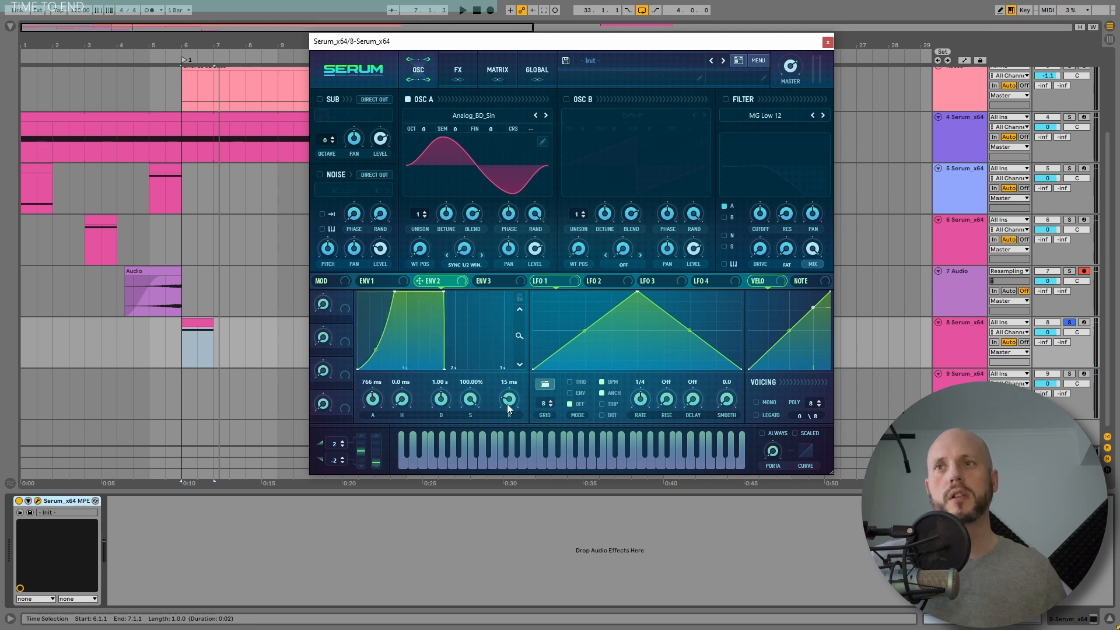
pyautogui.moveTo(514, 380); pyautogui.dragTo(519, 366)
pyautogui.press('space')
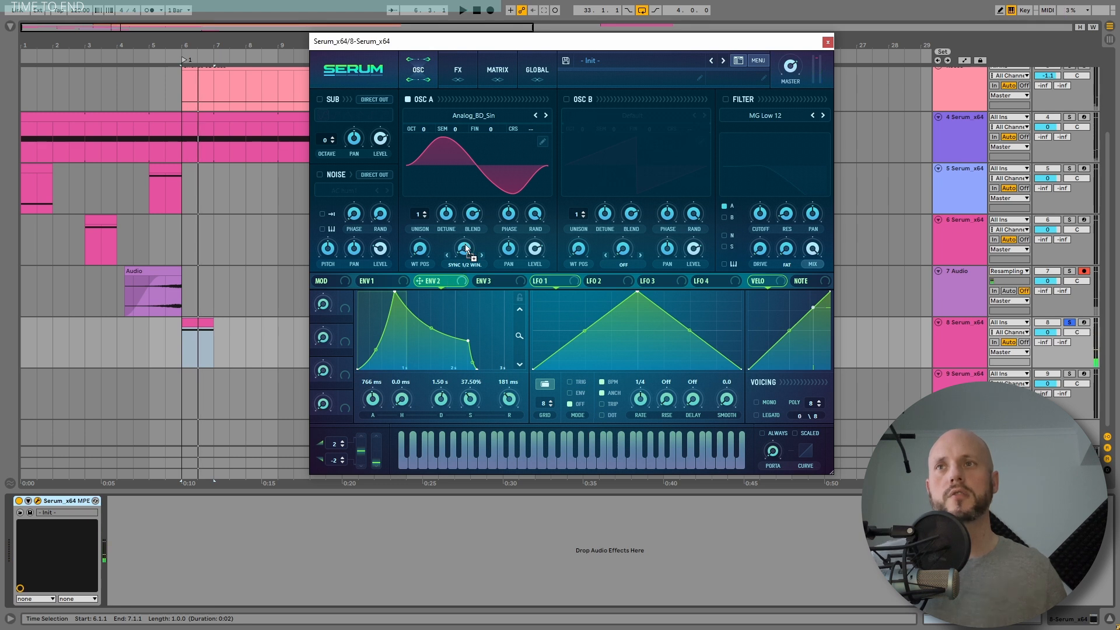
pyautogui.press('space')
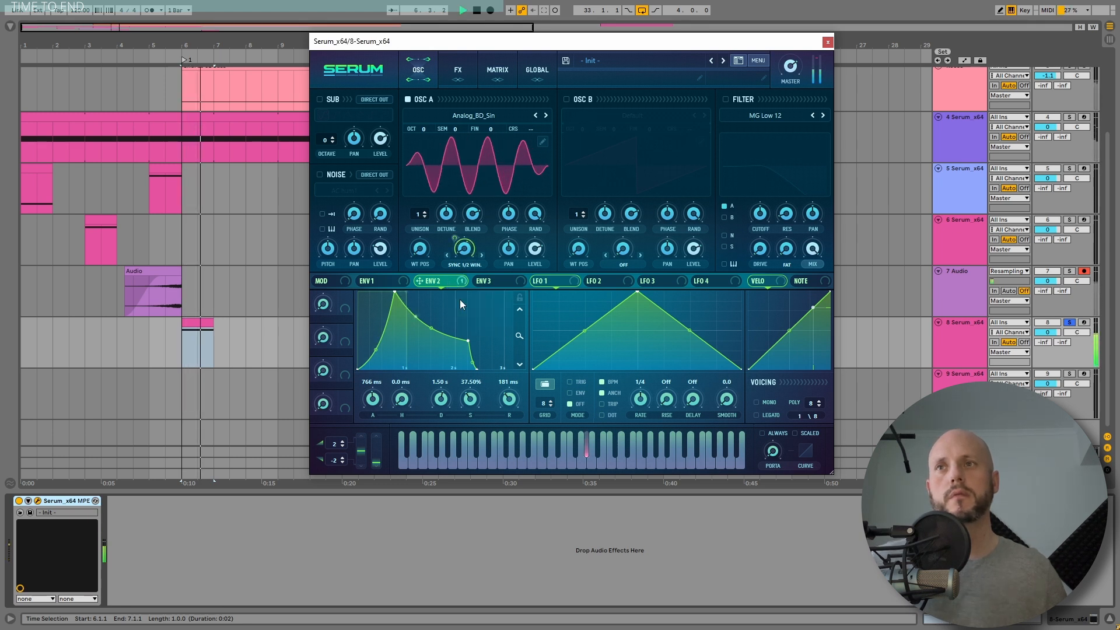
# Step: Reshape Env 2 to about 1.90 s decay, 36.76% sustain and 205 ms release, and play it
pyautogui.moveTo(470, 342); pyautogui.dragTo(488, 339)
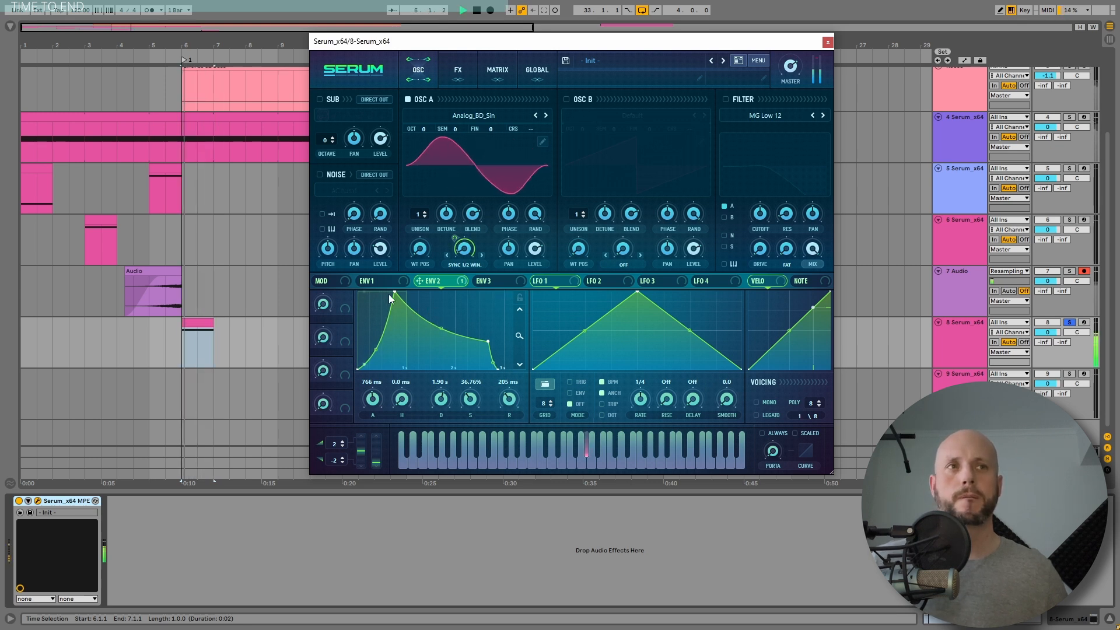
pyautogui.press('space')
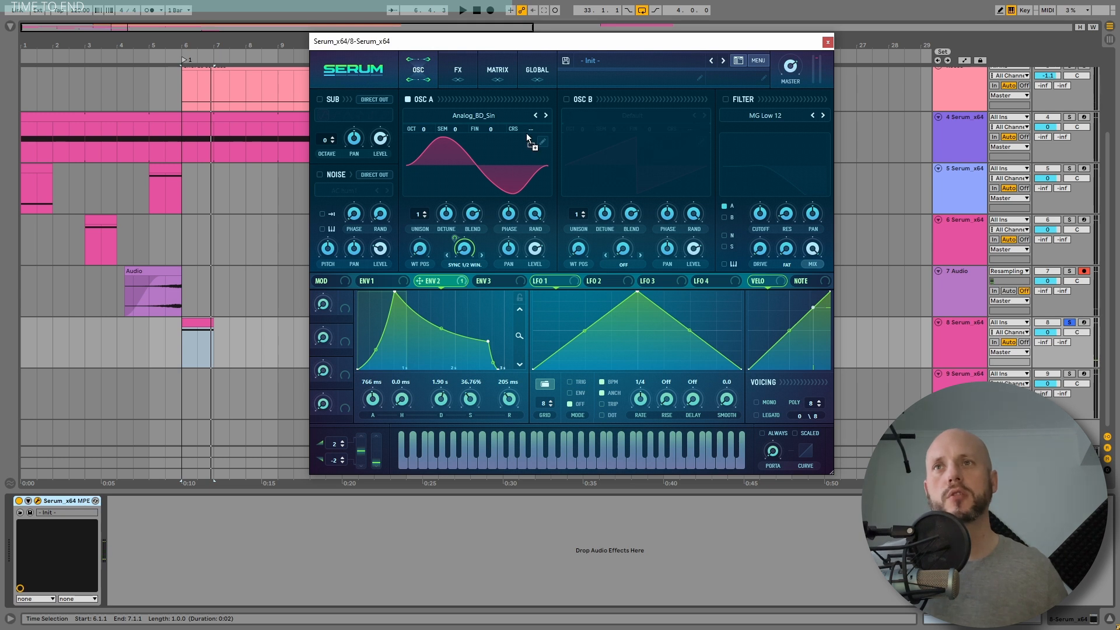
pyautogui.press('space')
# Step: Route Env 2 to Osc A's coarse pitch and adjust that amount in the modulation matrix
pyautogui.moveTo(527, 133); pyautogui.dragTo(551, 112)
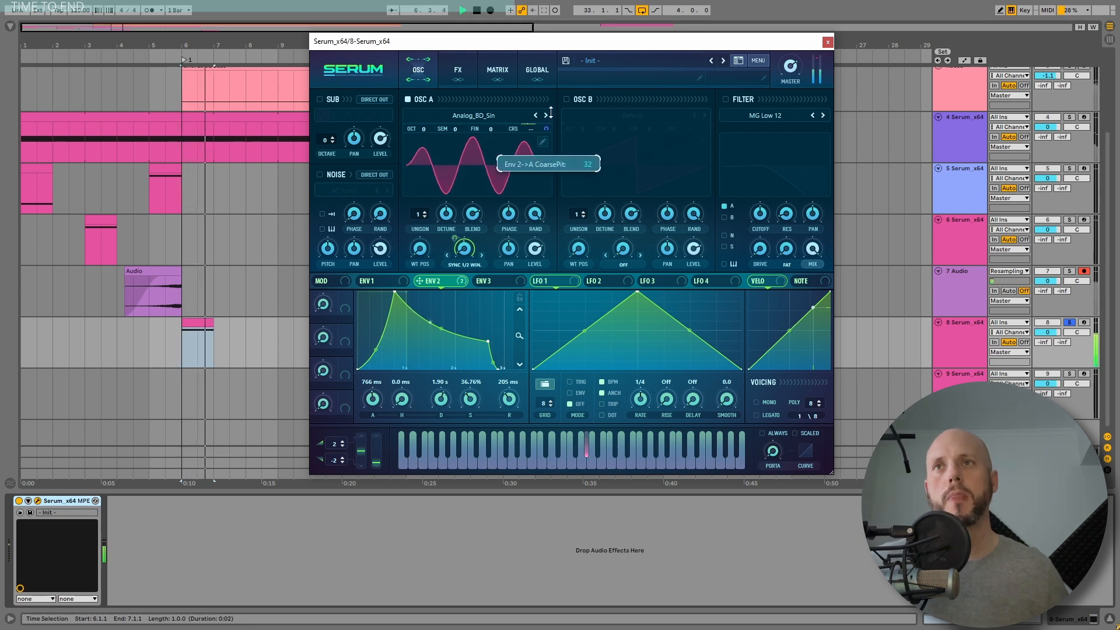
pyautogui.press('space')
pyautogui.click(498, 69)
pyautogui.moveTo(419, 139)
pyautogui.mouseDown()
pyautogui.moveTo(403, 140)
pyautogui.moveTo(413, 139)
pyautogui.mouseUp()
pyautogui.press('space')
pyautogui.press('space')
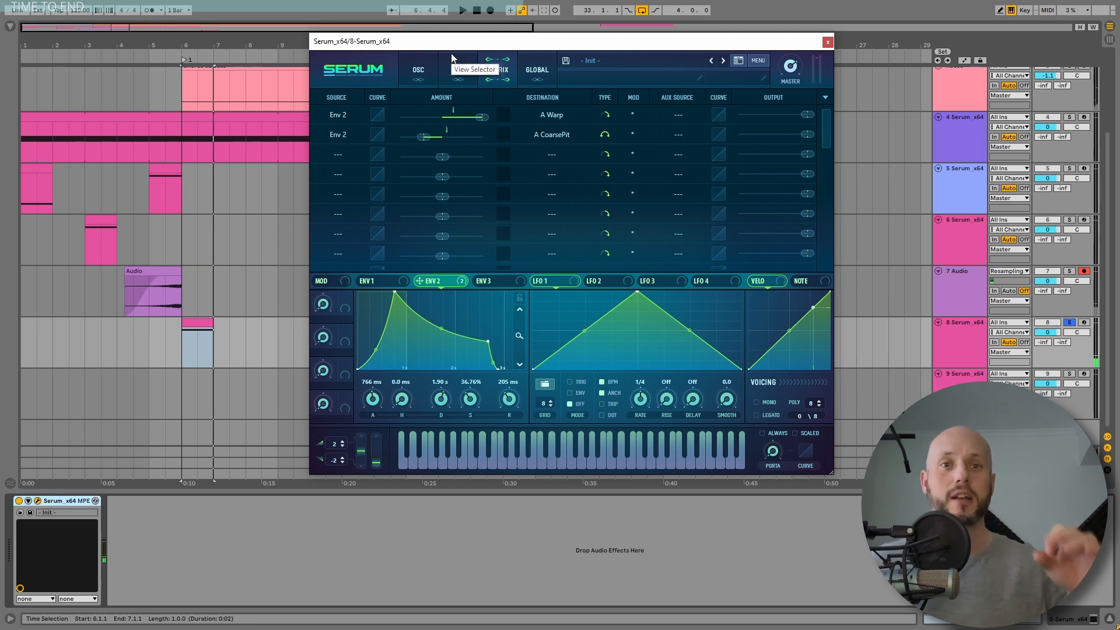
# Step: Enable the Delay and Reverb effects and play the sound
pyautogui.click(452, 55)
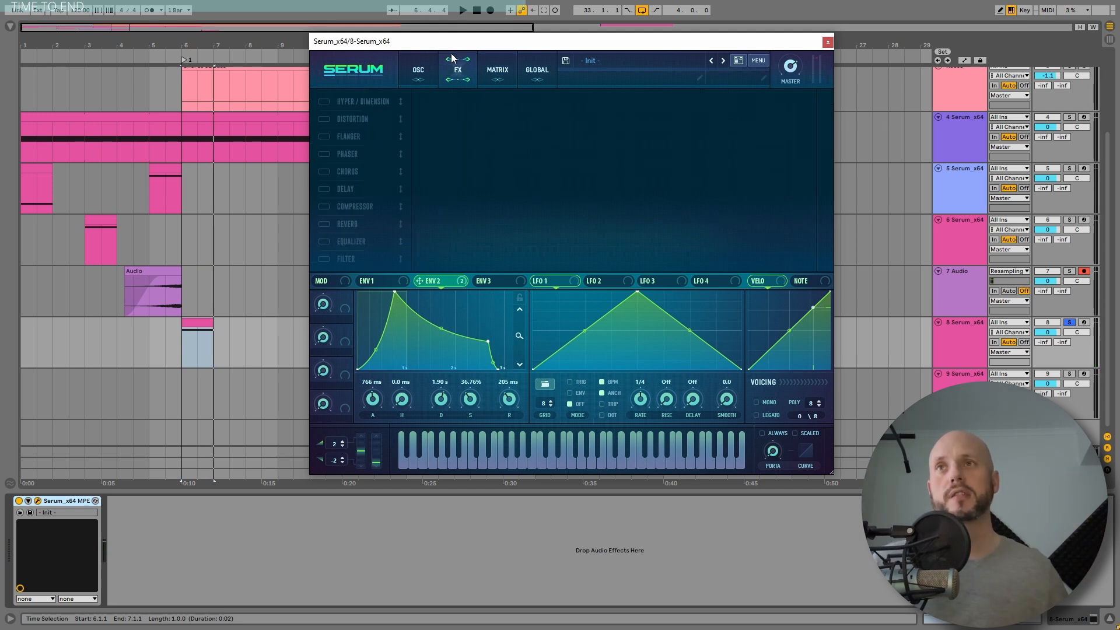
pyautogui.click(323, 189)
pyautogui.click(324, 224)
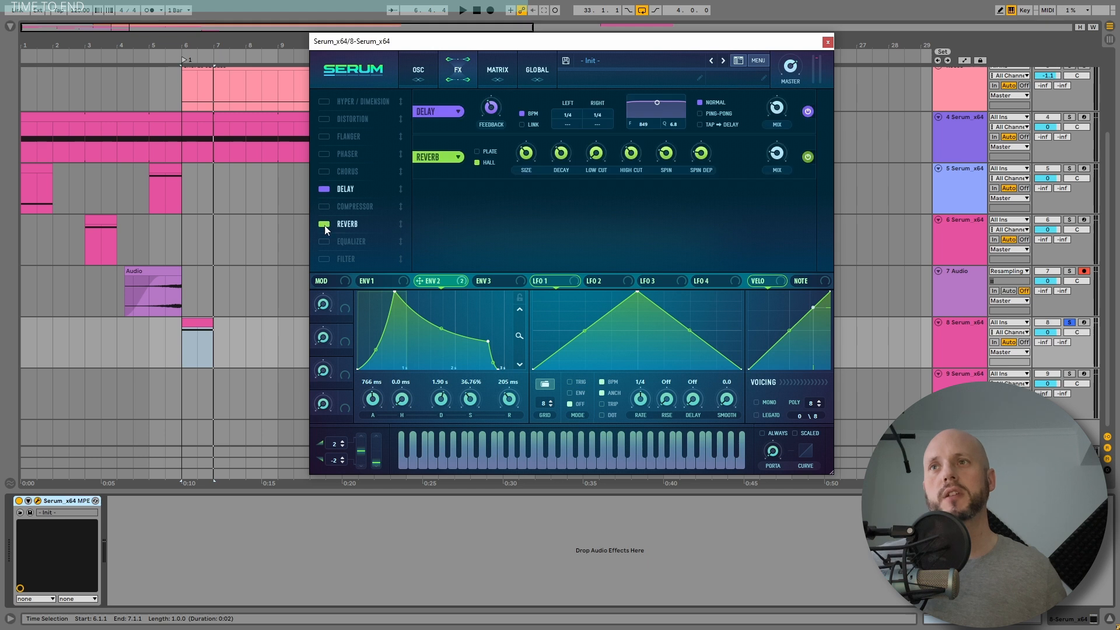
pyautogui.press('space')
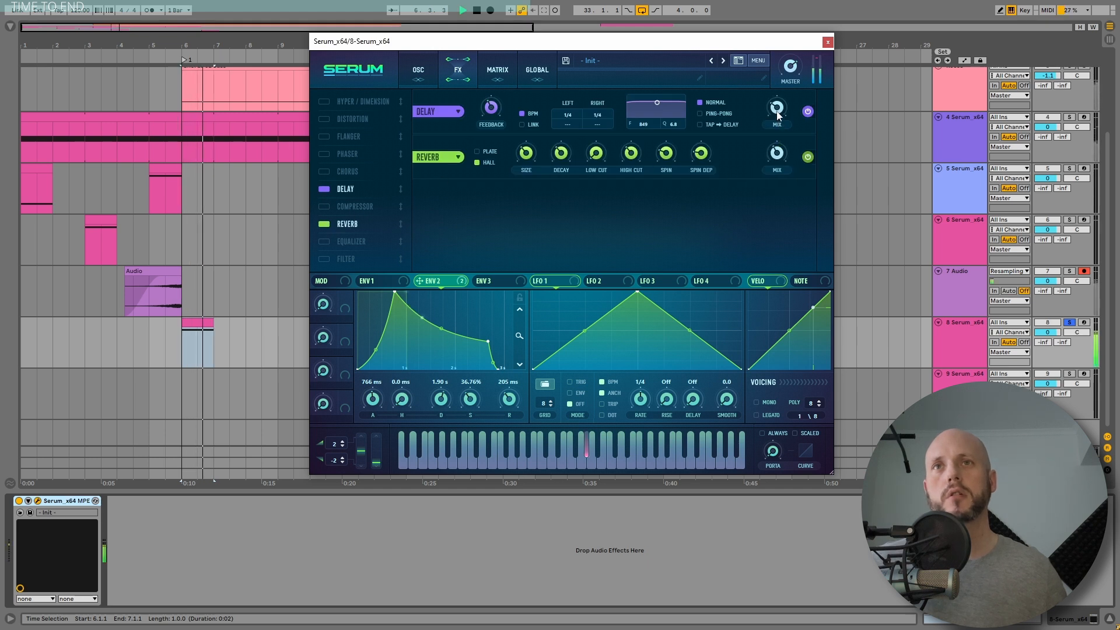
# Step: Switch the delay to Tap → Delay mode and lower its filter frequency to about 1243
pyautogui.moveTo(780, 100)
pyautogui.click(700, 125)
pyautogui.press('space')
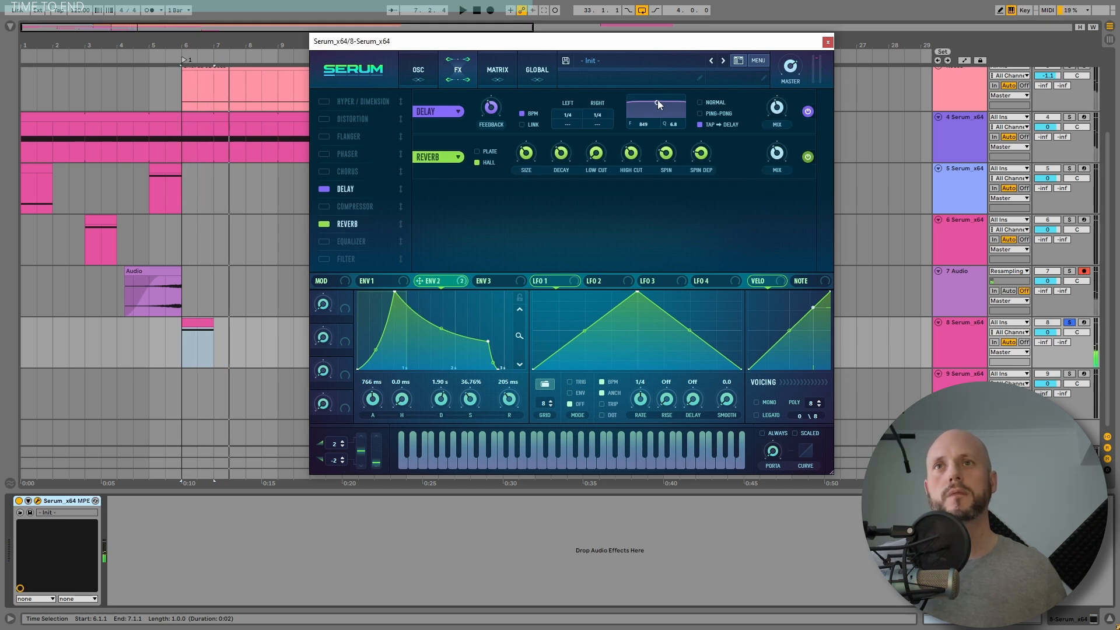
pyautogui.moveTo(656, 131); pyautogui.dragTo(597, 129)
pyautogui.press('space')
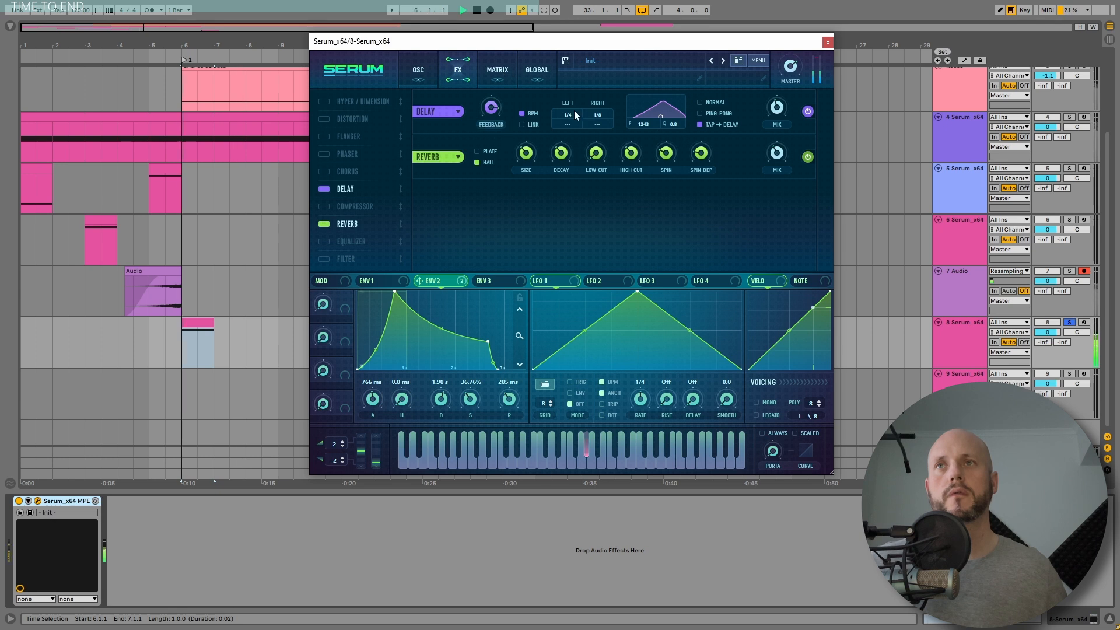
# Step: Move Delay to the top of the effects chain
pyautogui.moveTo(346, 189); pyautogui.dragTo(359, 100)
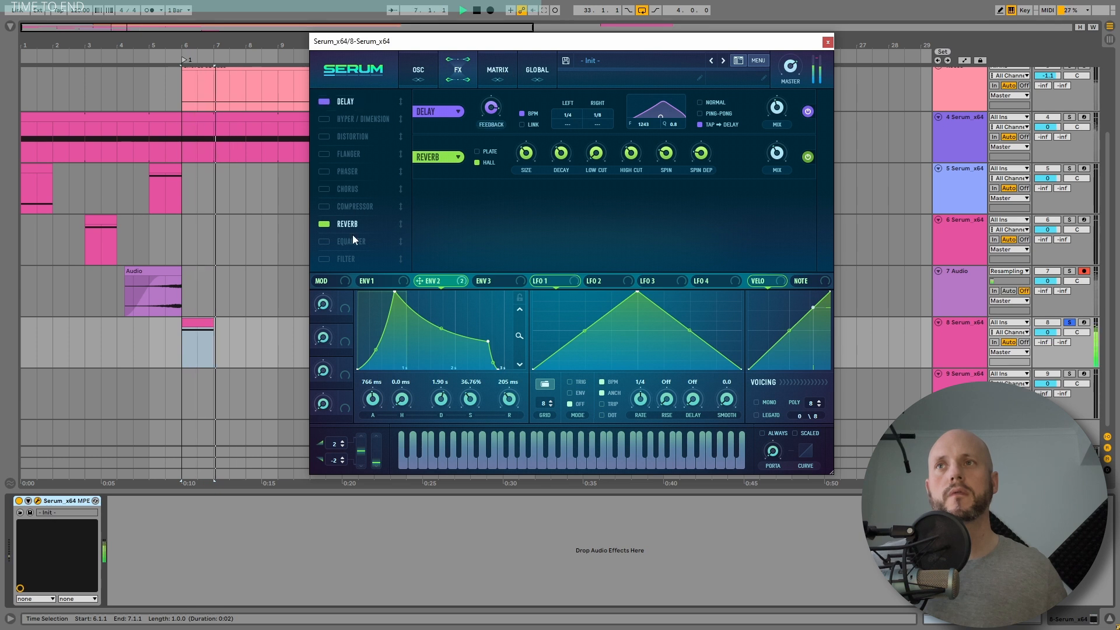
pyautogui.moveTo(351, 227); pyautogui.dragTo(350, 119)
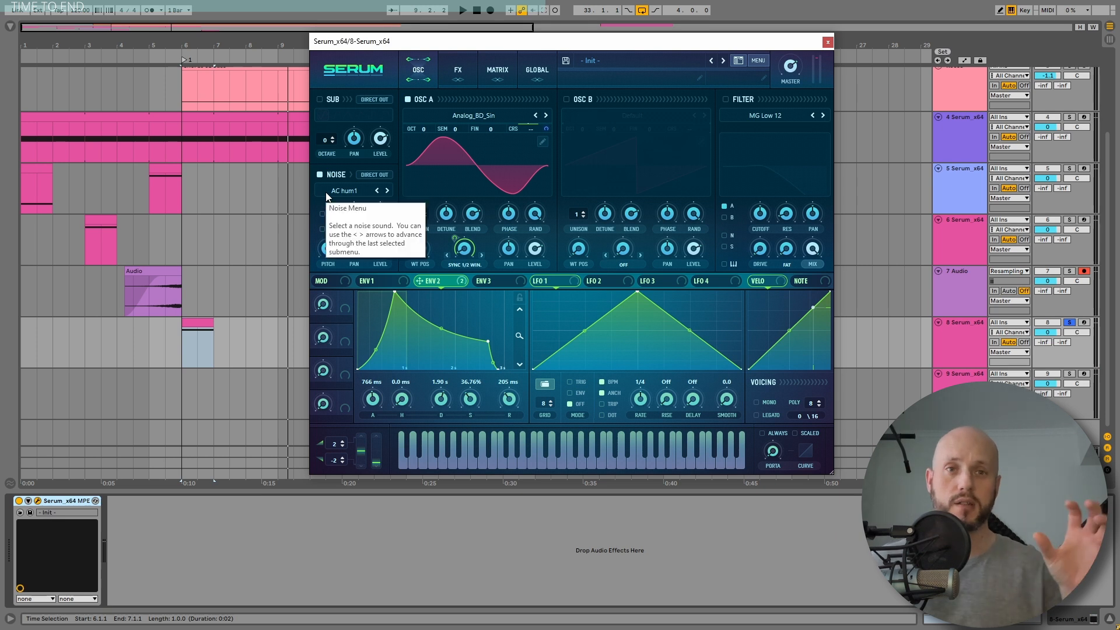
# Step: Load the Inharmx 2 noise from the FP_Inharms category into the noise oscillator and play it
pyautogui.click(326, 194)
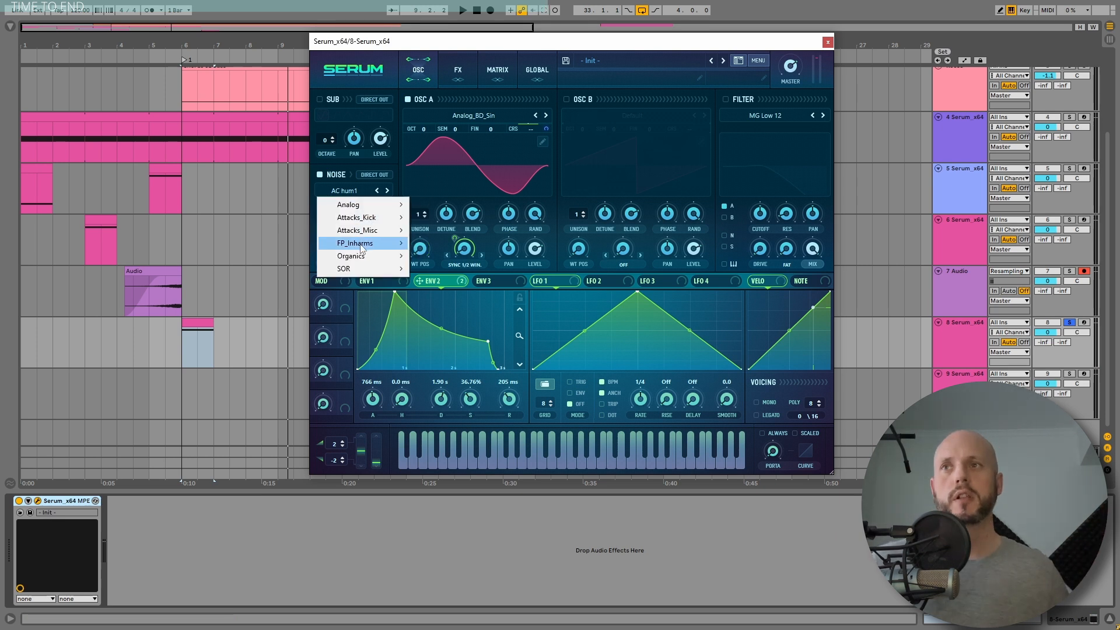
pyautogui.moveTo(360, 249)
pyautogui.click(442, 269)
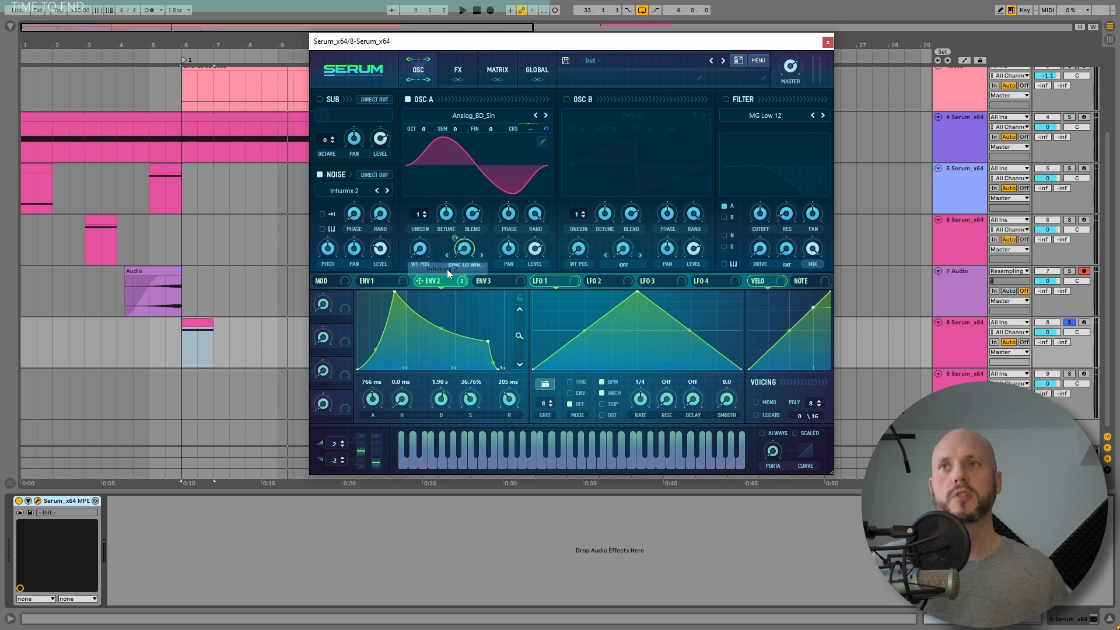
pyautogui.press('space')
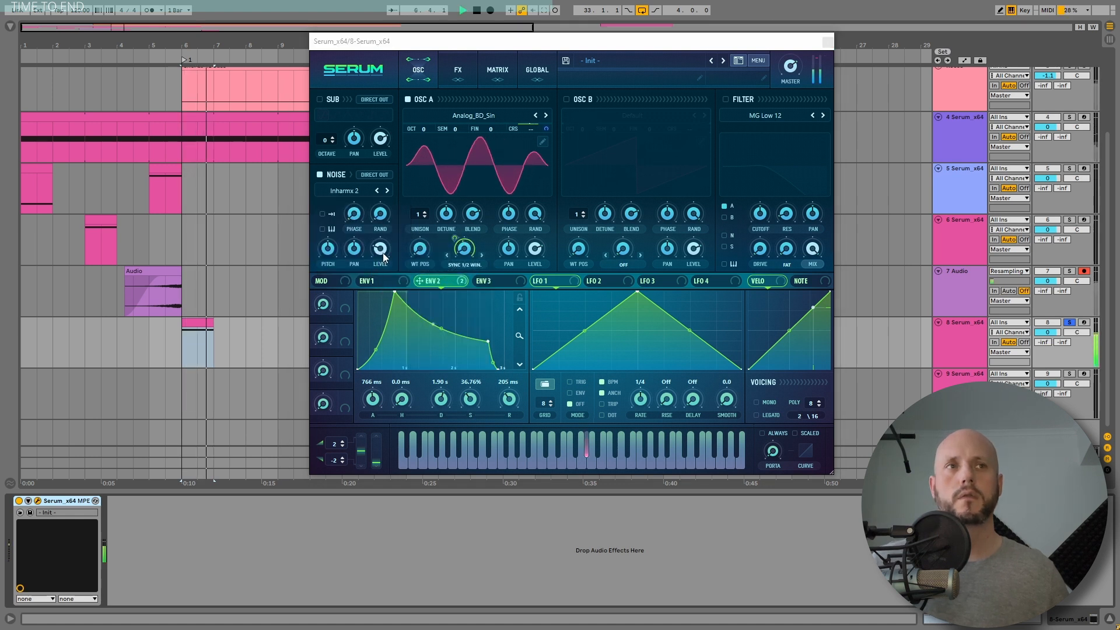
pyautogui.press('space')
# Step: Modulate the noise level with LFO 1 in envelope mode and set the noise pitch to 73%
pyautogui.moveTo(638, 291); pyautogui.dragTo(762, 276)
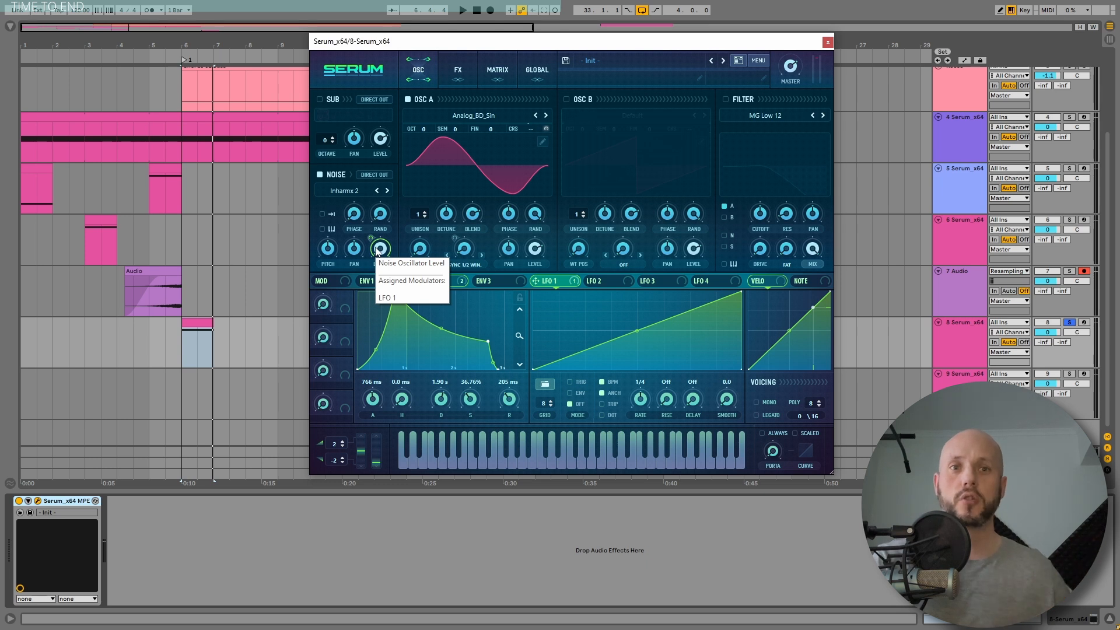
pyautogui.press('space')
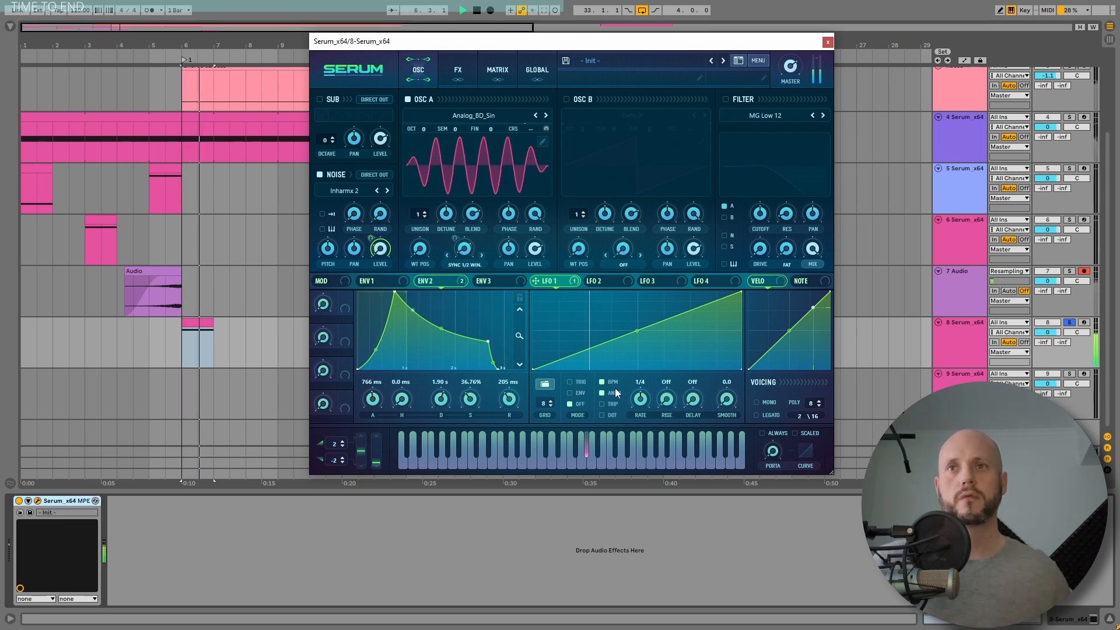
pyautogui.moveTo(640, 398); pyautogui.dragTo(641, 411)
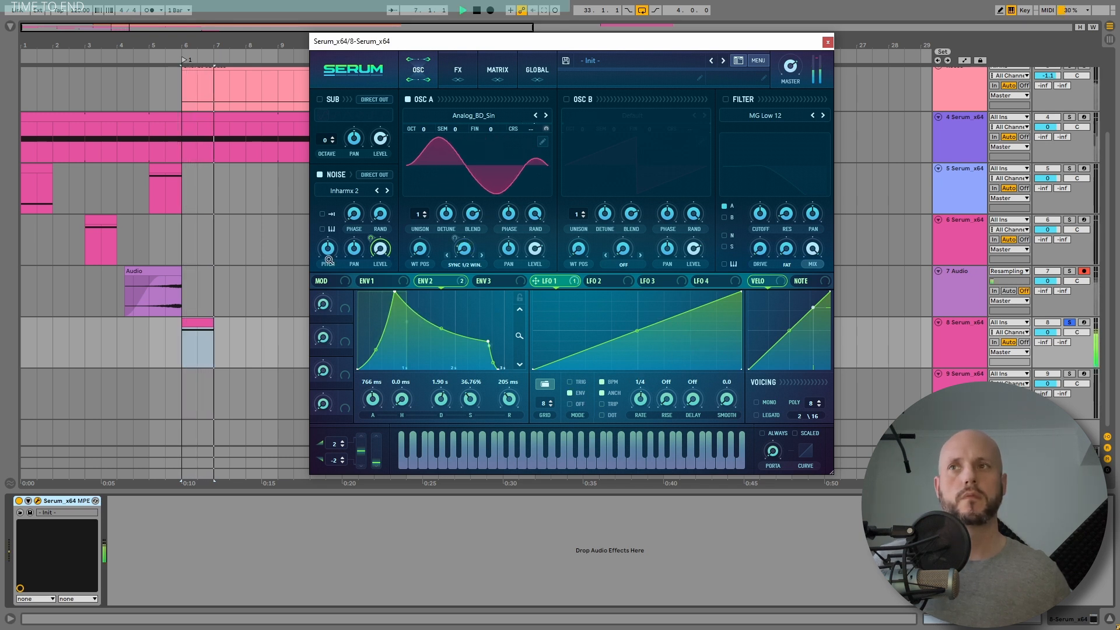
pyautogui.moveTo(328, 251); pyautogui.dragTo(328, 230)
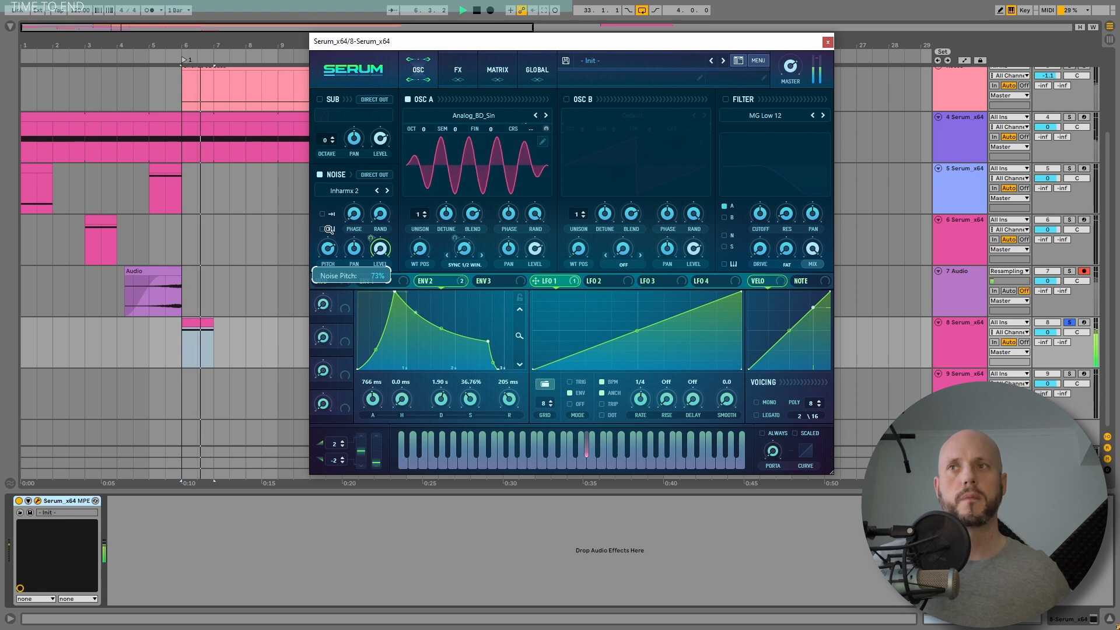
pyautogui.press('space')
# Step: Enable the filter and set its type to Ring Mod from the Misc category
pyautogui.click(725, 99)
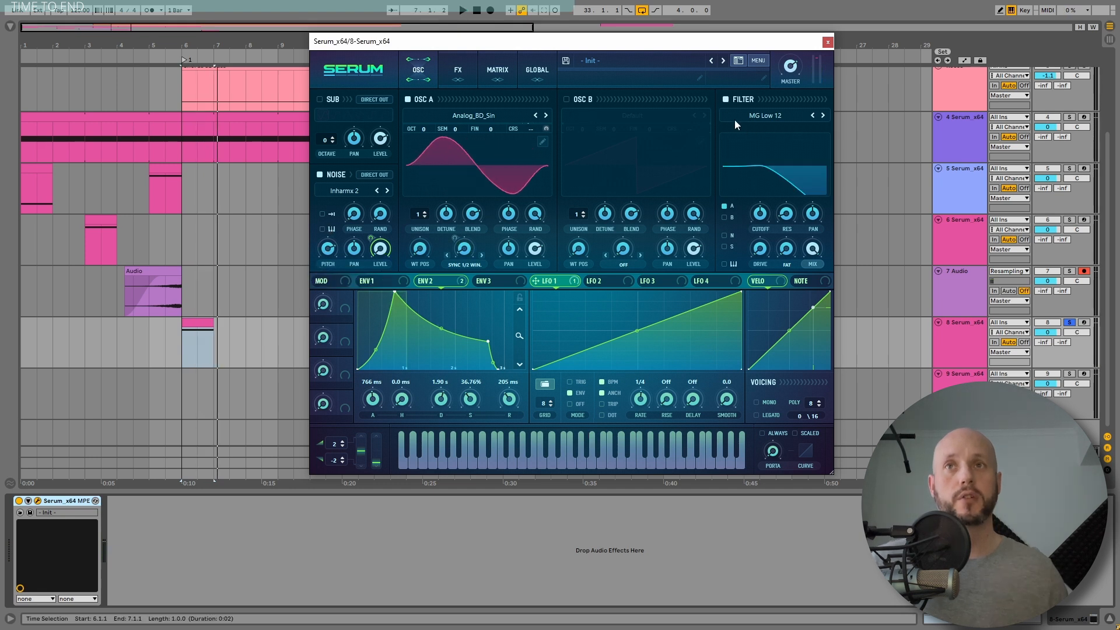
pyautogui.click(734, 121)
pyautogui.moveTo(759, 167)
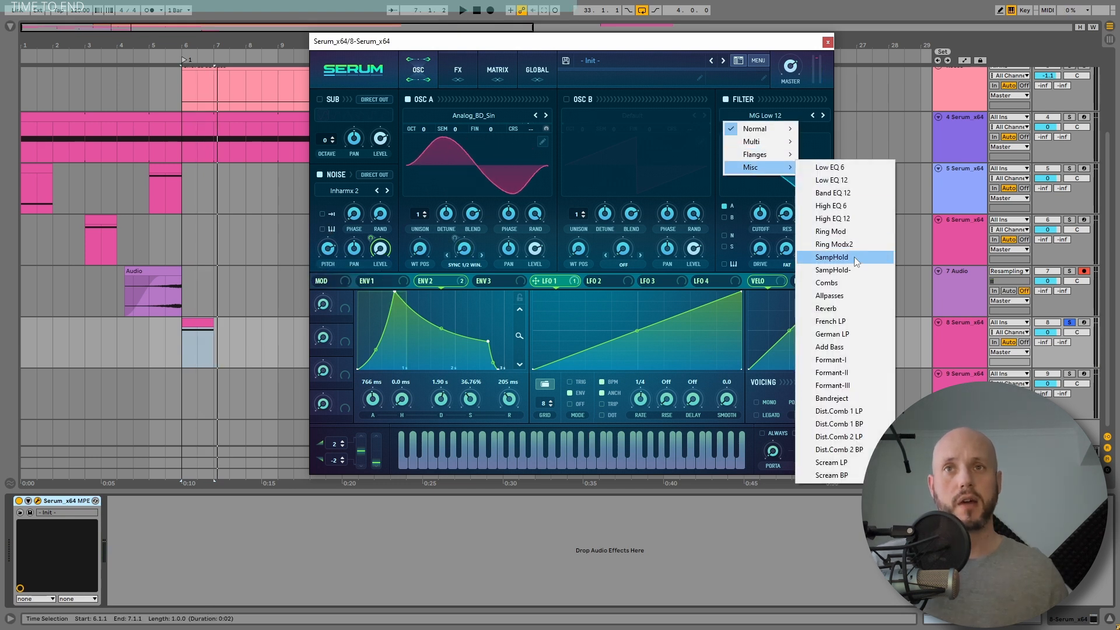
pyautogui.click(843, 233)
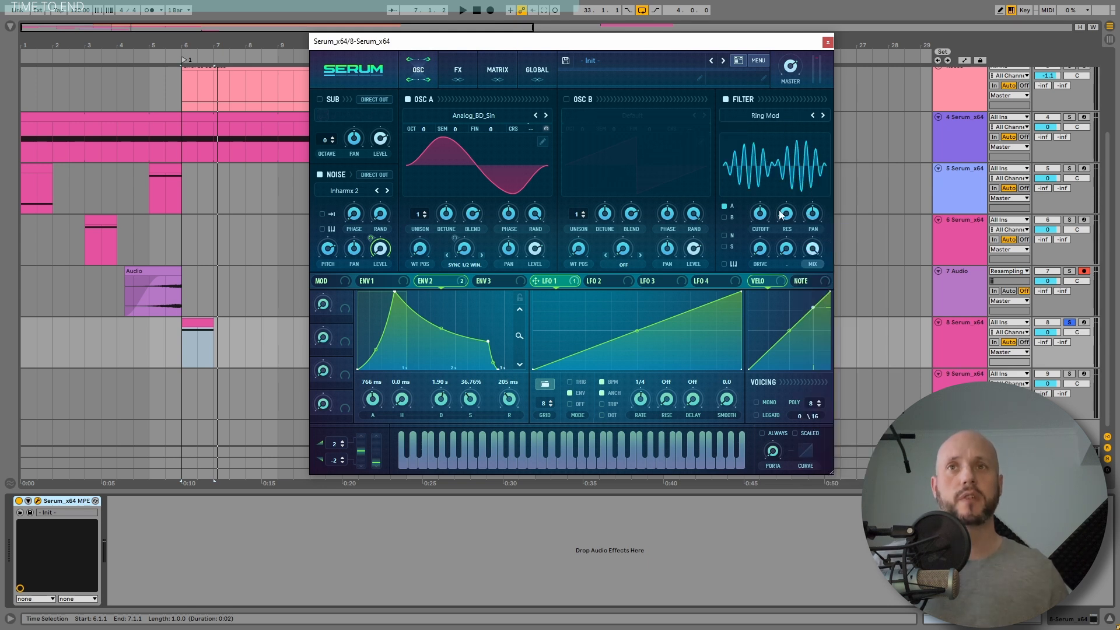
# Step: Assign LFO 1 to the filter cutoff and play the sound to hear it
pyautogui.moveTo(780, 210); pyautogui.dragTo(756, 226)
pyautogui.press('space')
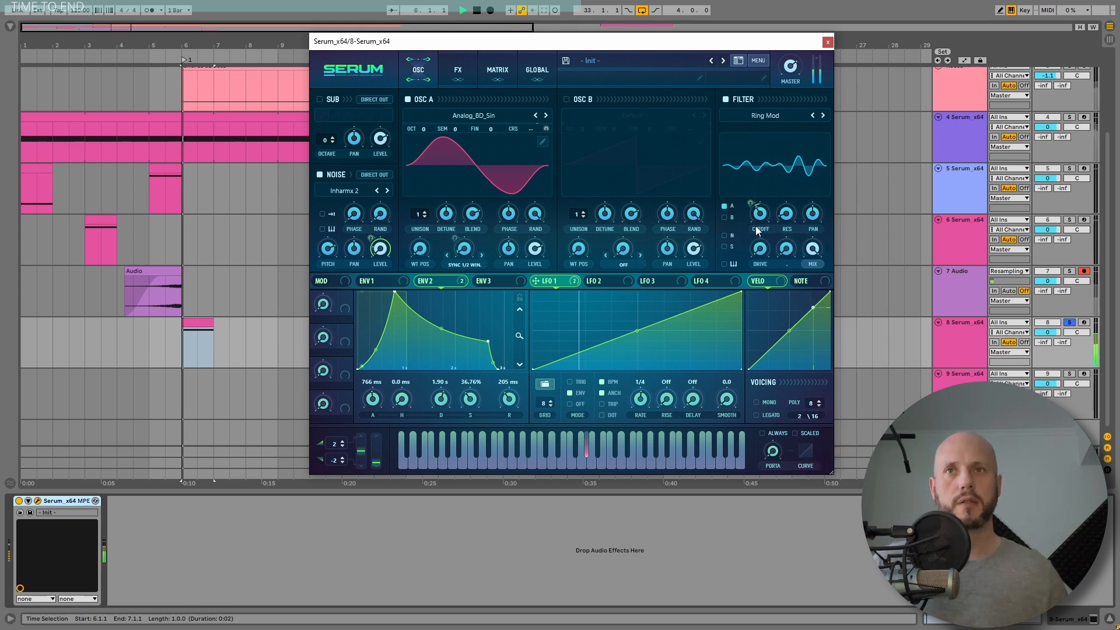
pyautogui.moveTo(760, 221)
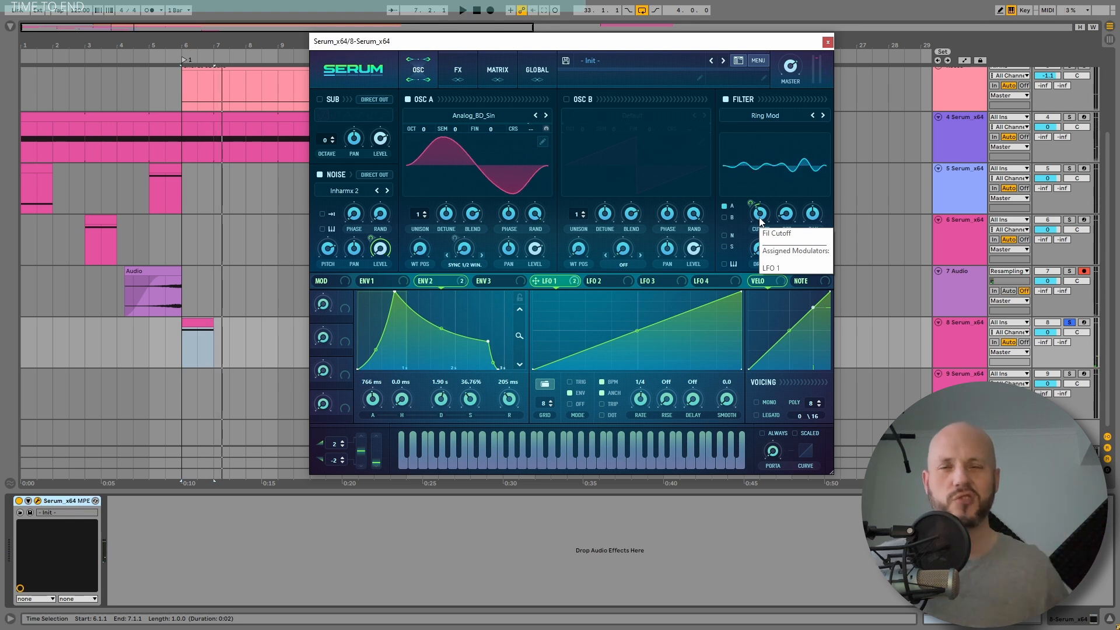
pyautogui.press('space')
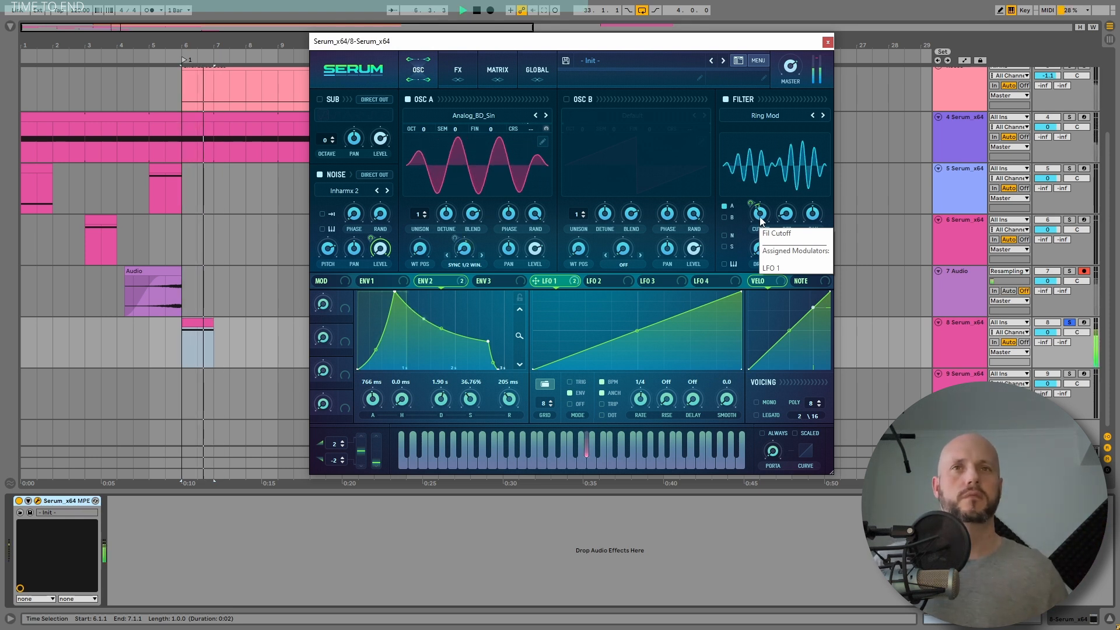
pyautogui.press('space')
# Step: Open LFO 2 and bend its shape into an exponential rising curve
pyautogui.click(610, 281)
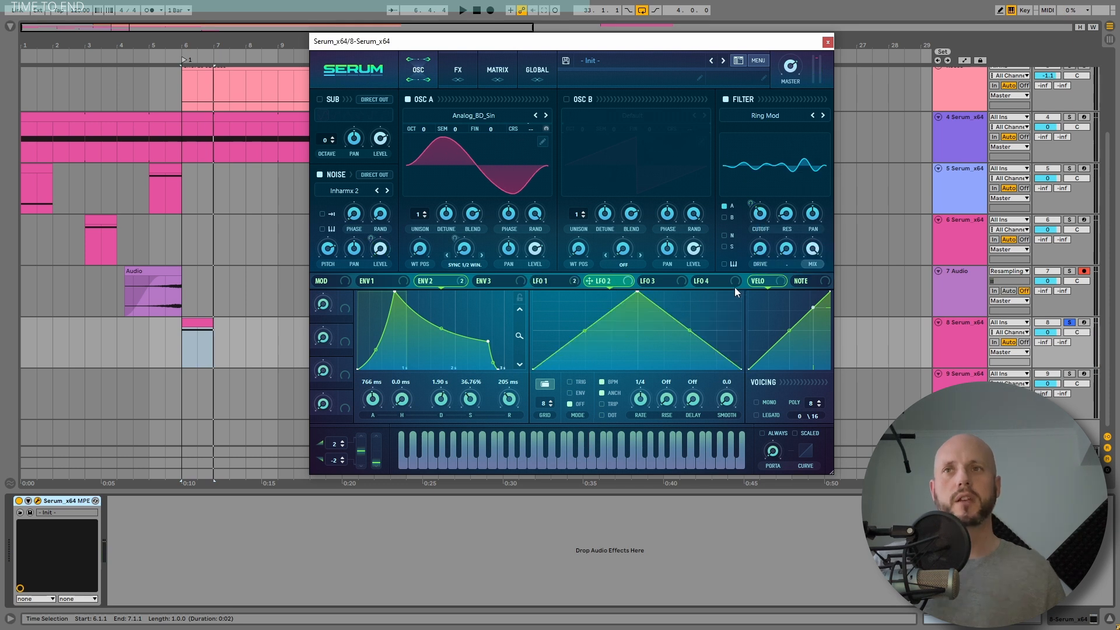
pyautogui.doubleClick(639, 291)
pyautogui.moveTo(638, 331); pyautogui.dragTo(644, 345)
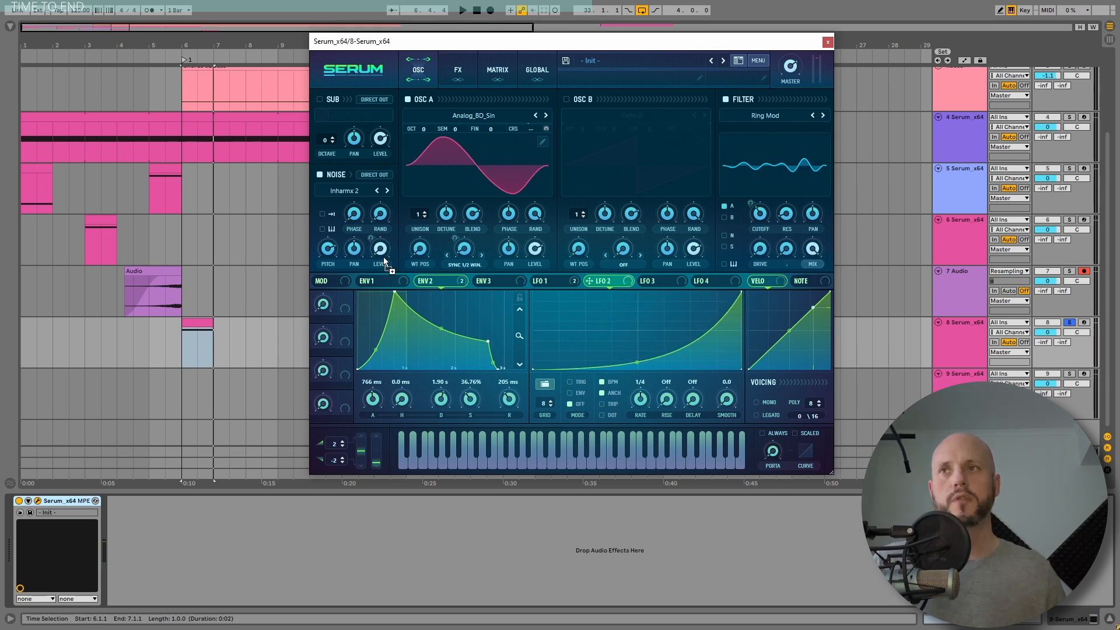
pyautogui.press('space')
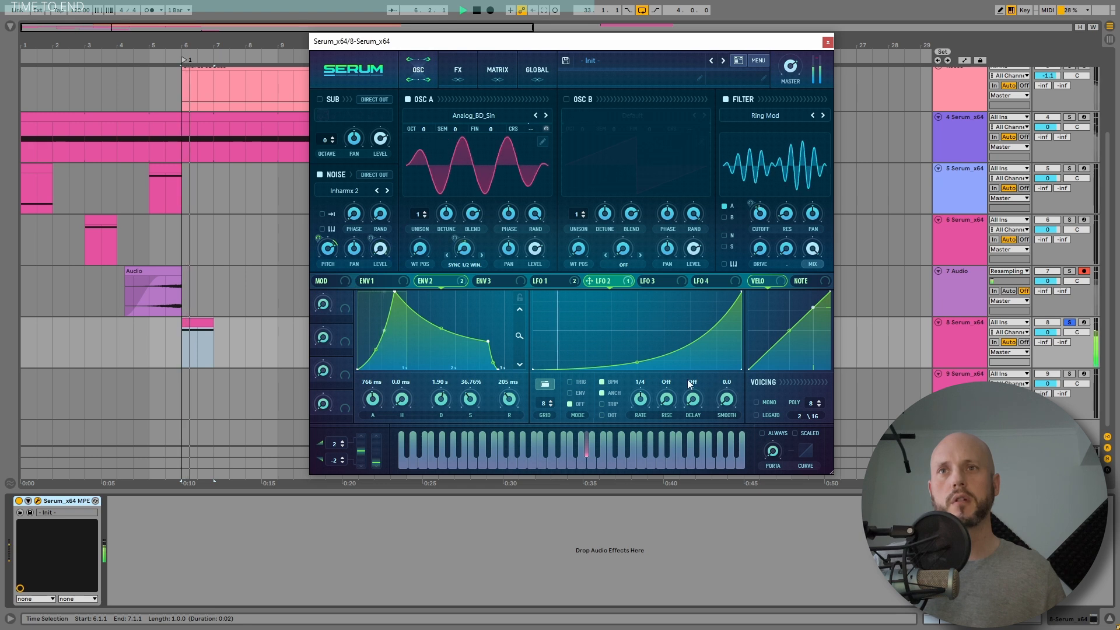
# Step: Set LFO 2's rate to 1/2 in envelope mode and adjust its modulation amount on the noise pitch
pyautogui.moveTo(645, 401); pyautogui.dragTo(644, 409)
pyautogui.click(570, 393)
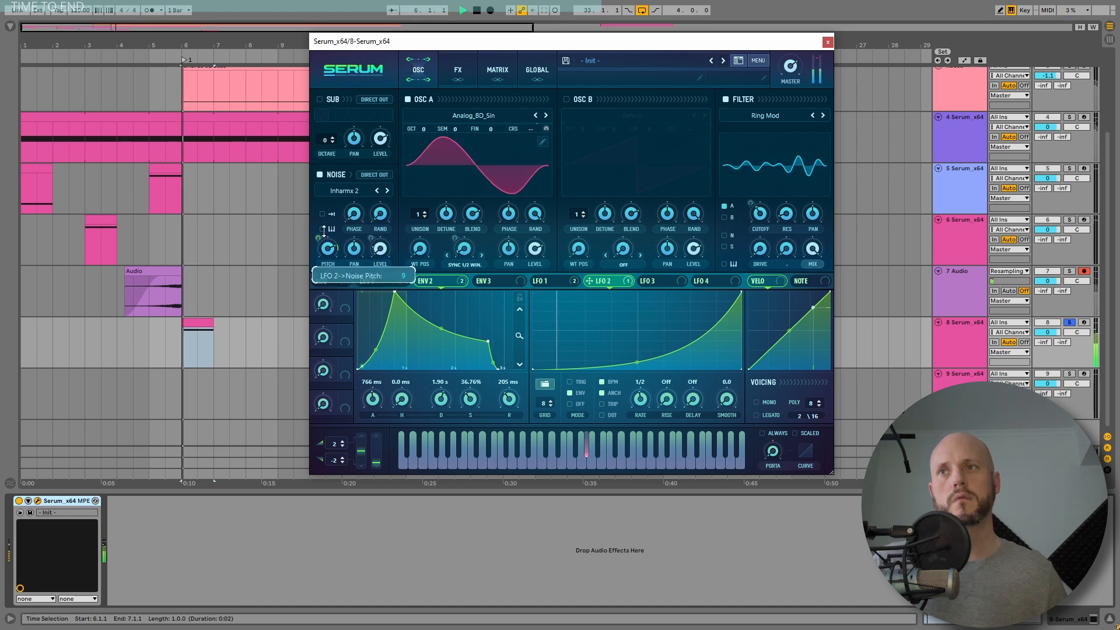
pyautogui.moveTo(328, 258); pyautogui.dragTo(321, 242)
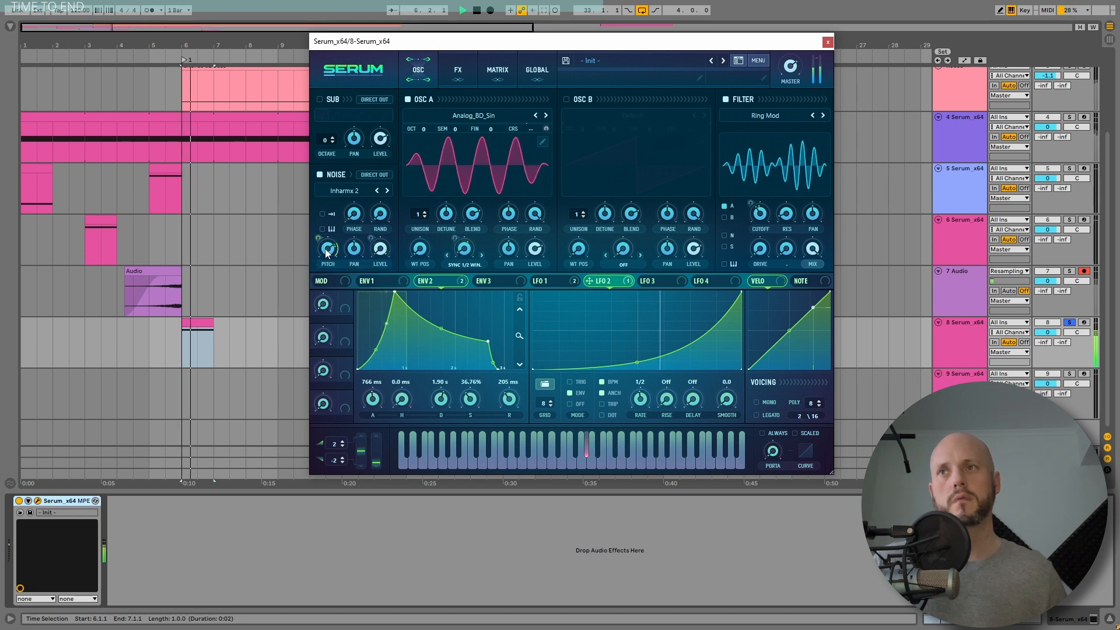
pyautogui.press('space')
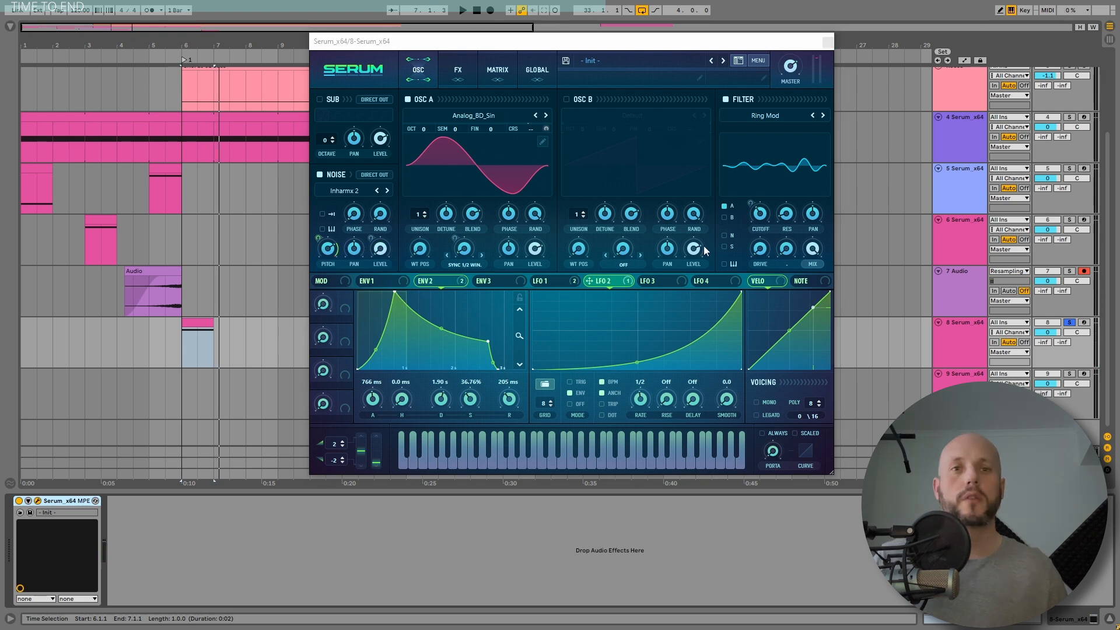
# Step: Enable the Hyper/Dimension effect and raise its Hyper mix
pyautogui.click(458, 70)
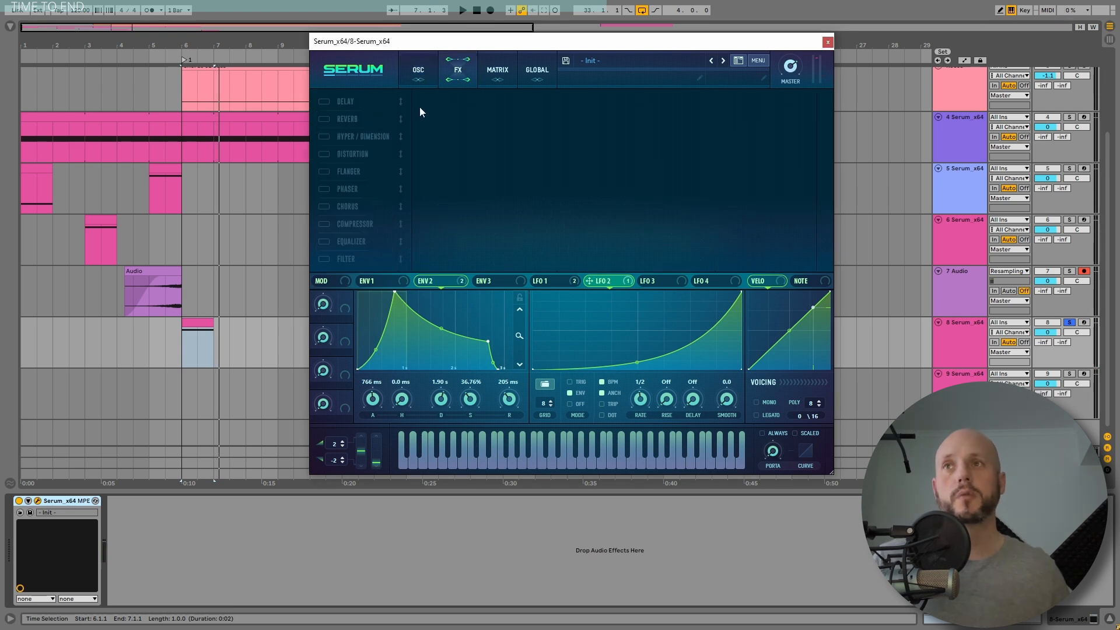
pyautogui.click(324, 136)
pyautogui.press('space')
pyautogui.moveTo(629, 113); pyautogui.dragTo(650, 153)
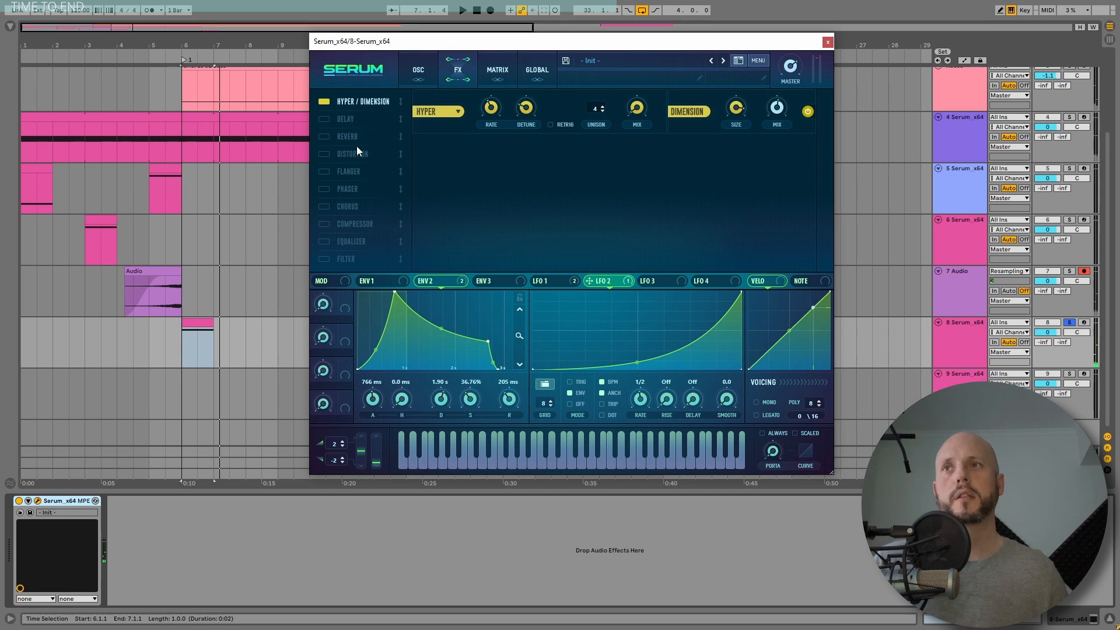
# Step: Enable the Delay and Reverb effects, toggling Distortion on and off again
pyautogui.click(322, 119)
pyautogui.click(324, 136)
pyautogui.click(325, 154)
pyautogui.click(327, 155)
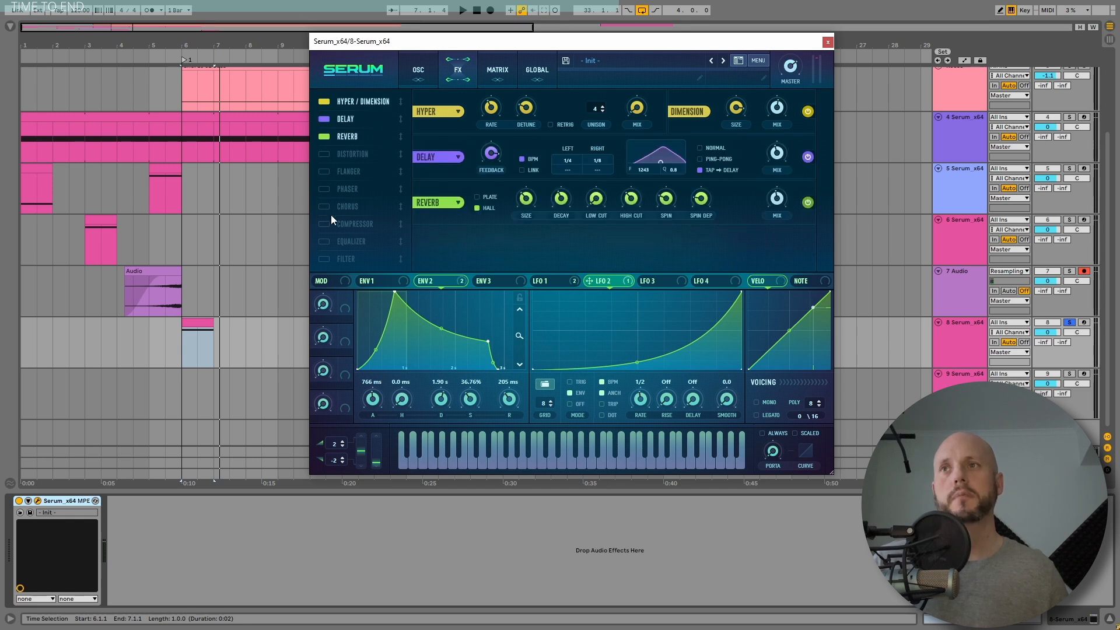
# Step: Enable the Compressor, move it second in the chain, turn on Multiband and raise its gain
pyautogui.click(326, 224)
pyautogui.moveTo(330, 224); pyautogui.dragTo(359, 117)
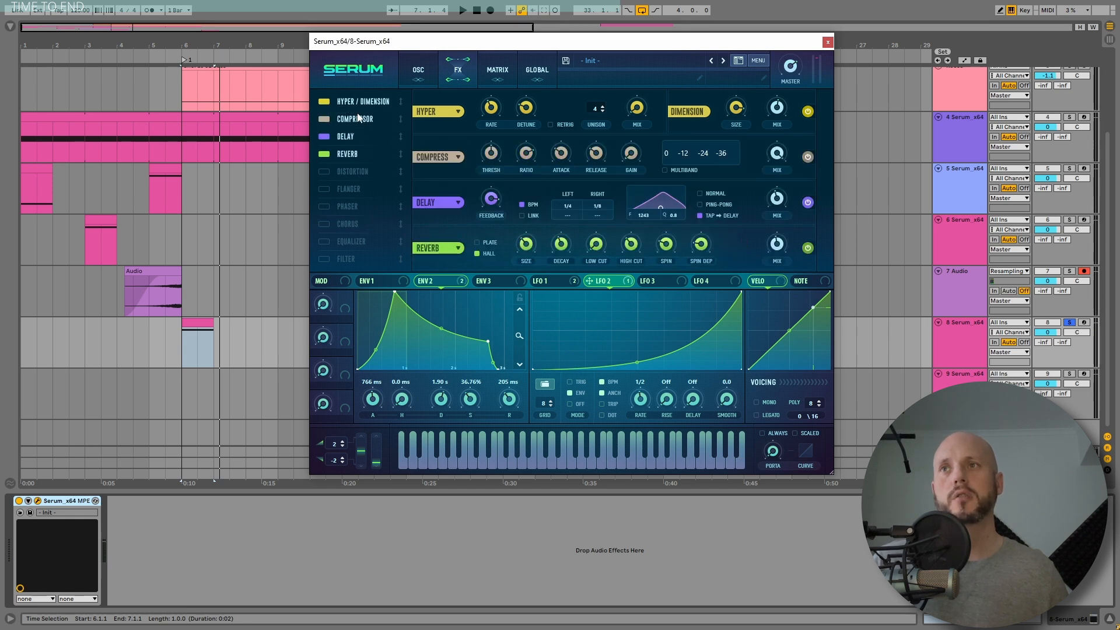
pyautogui.click(673, 167)
pyautogui.moveTo(636, 139); pyautogui.dragTo(637, 130)
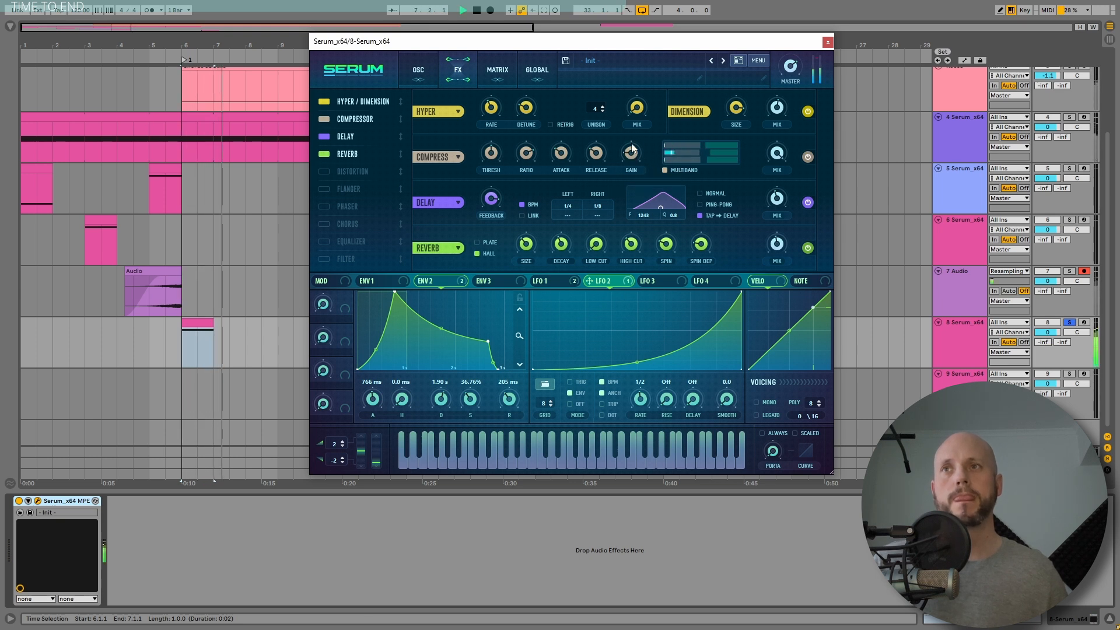
# Step: Lengthen the ENV 1 release to 632 ms while playing the sound
pyautogui.moveTo(517, 399); pyautogui.dragTo(548, 266)
pyautogui.press('space')
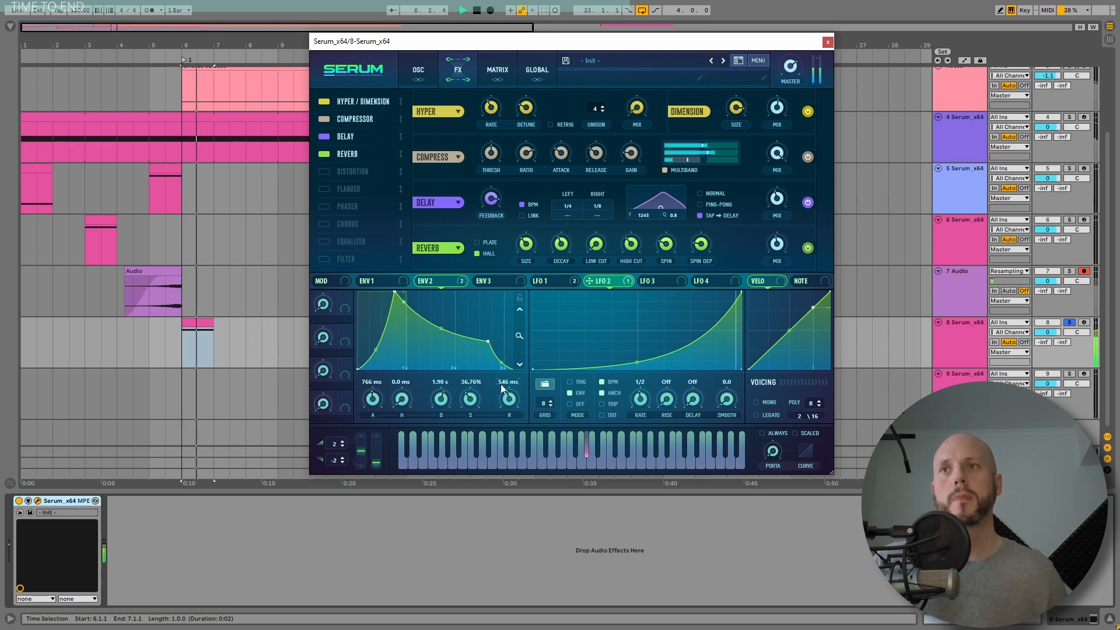
pyautogui.moveTo(515, 395); pyautogui.dragTo(513, 398)
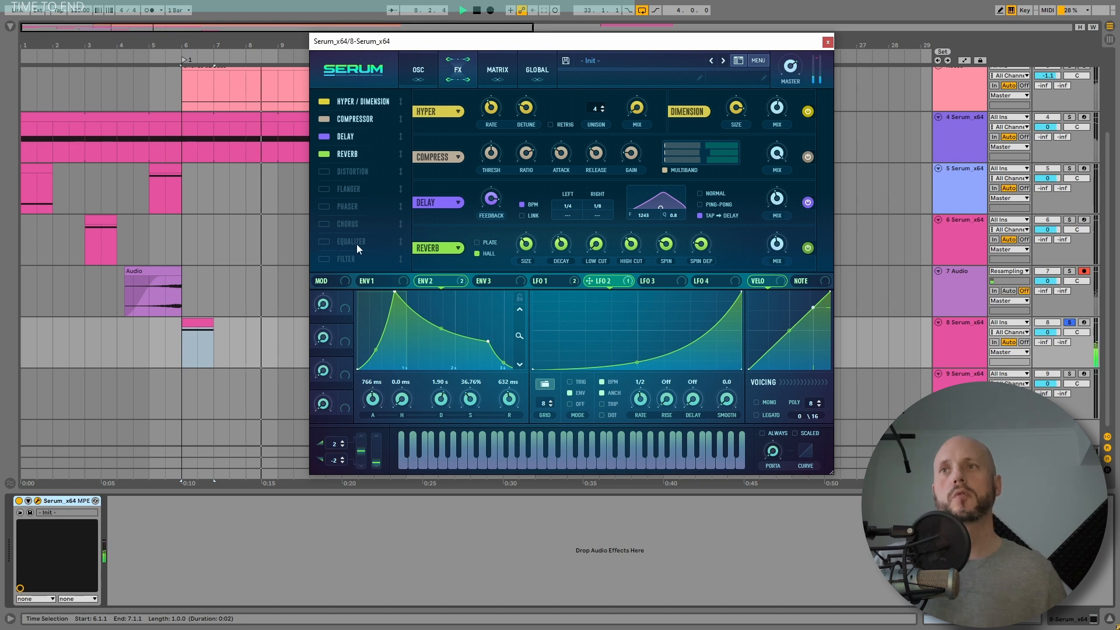
# Step: Enable the Equalizer effect, play the sound and close the Serum window
pyautogui.click(337, 244)
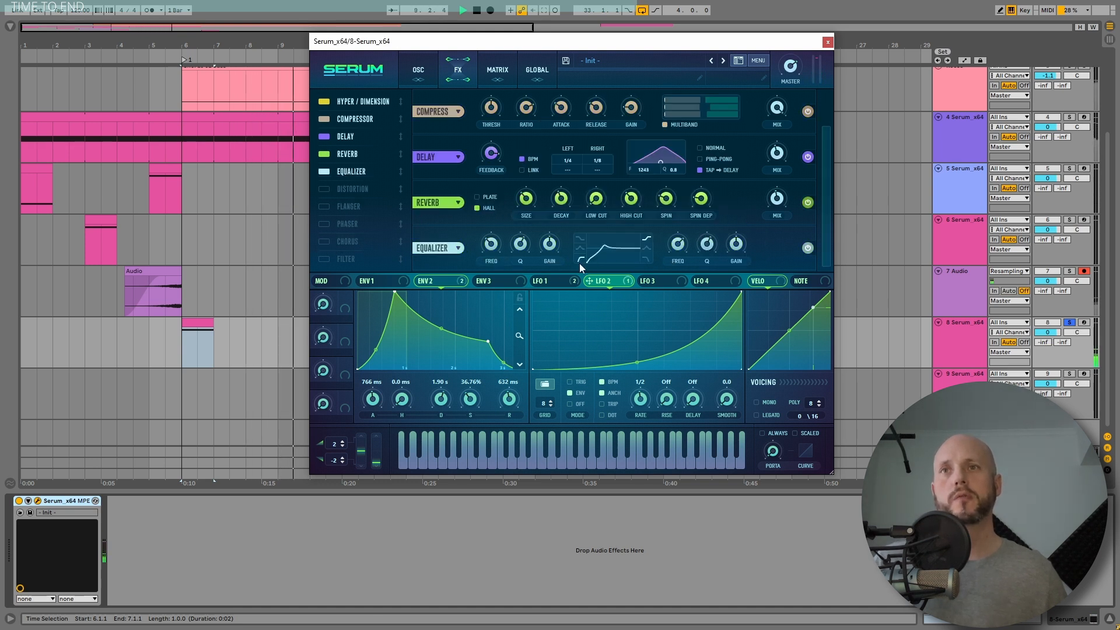
pyautogui.press('space')
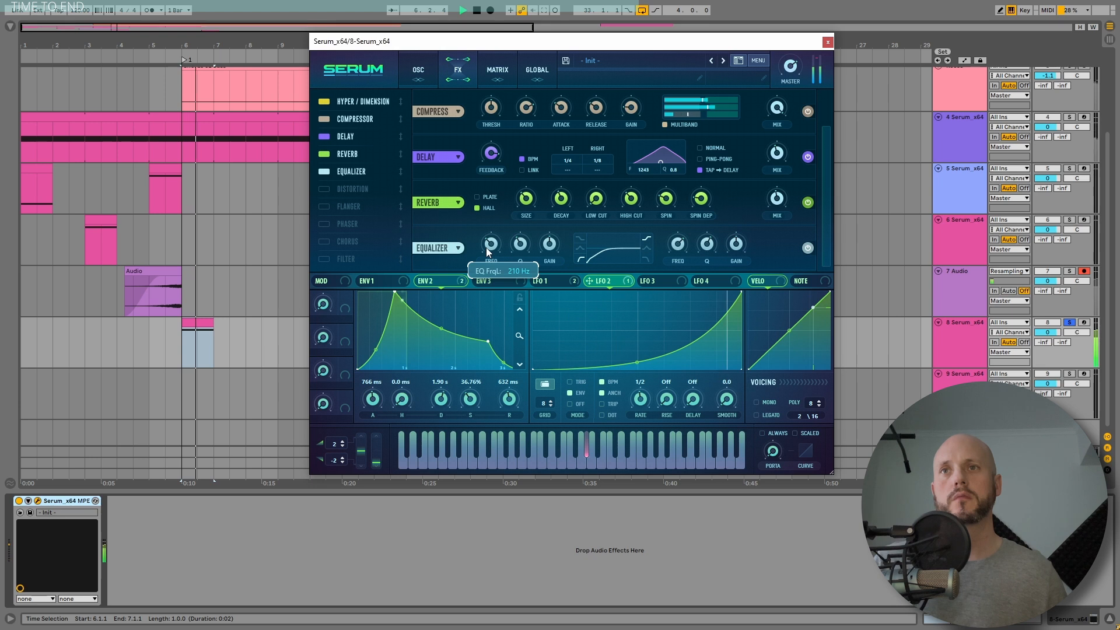
pyautogui.moveTo(792, 78)
pyautogui.click(827, 41)
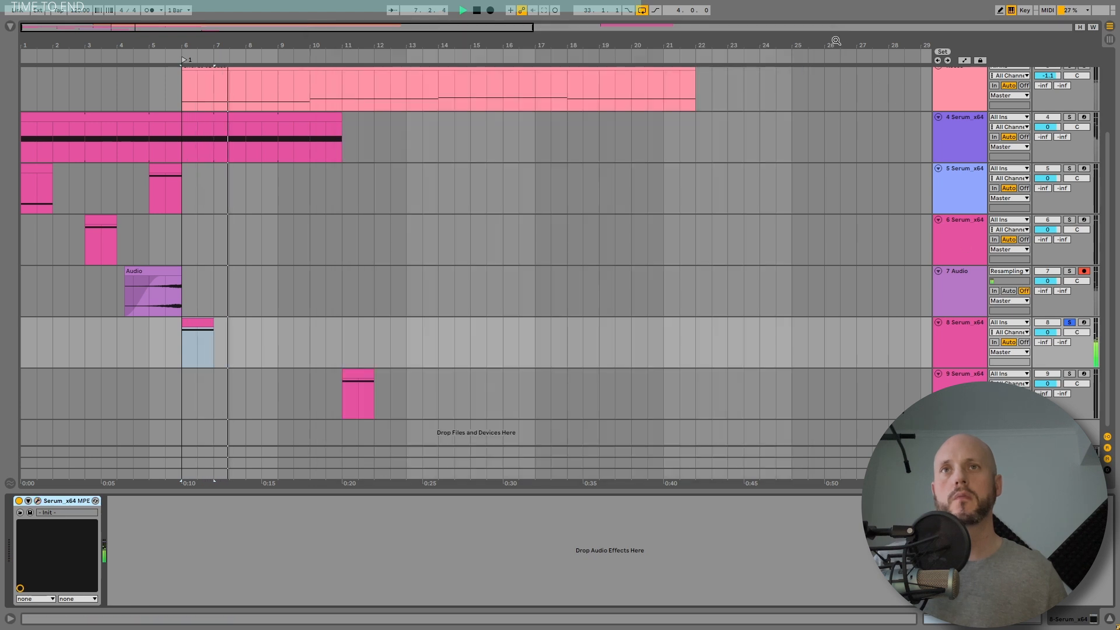
# Step: Unsolo the 8 Serum track
pyautogui.click(1069, 322)
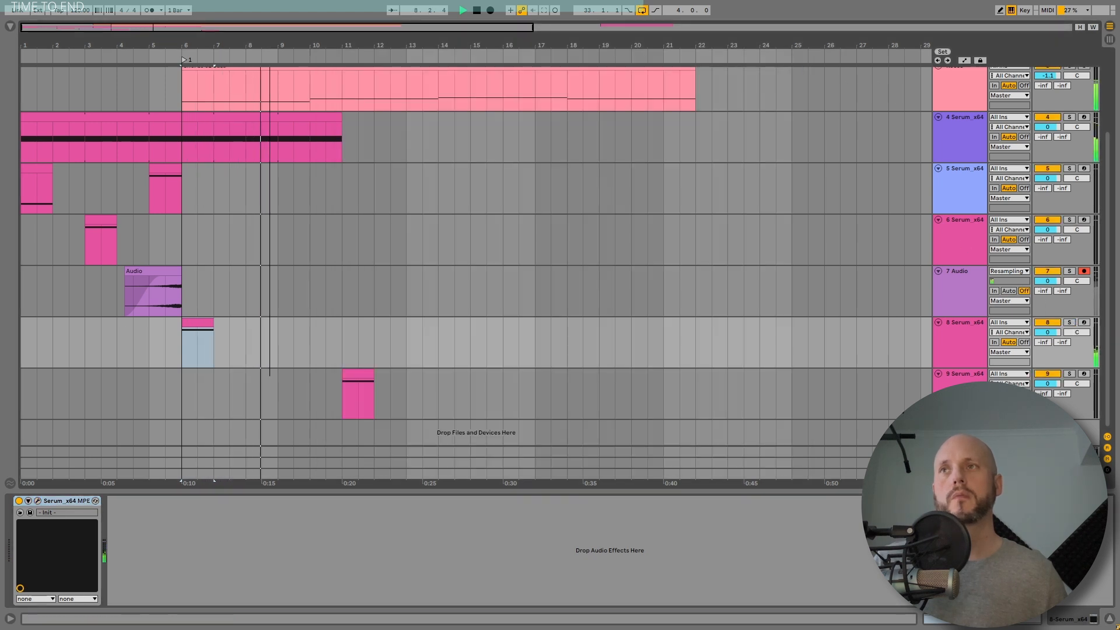
pyautogui.scroll(-4, 835, 356)
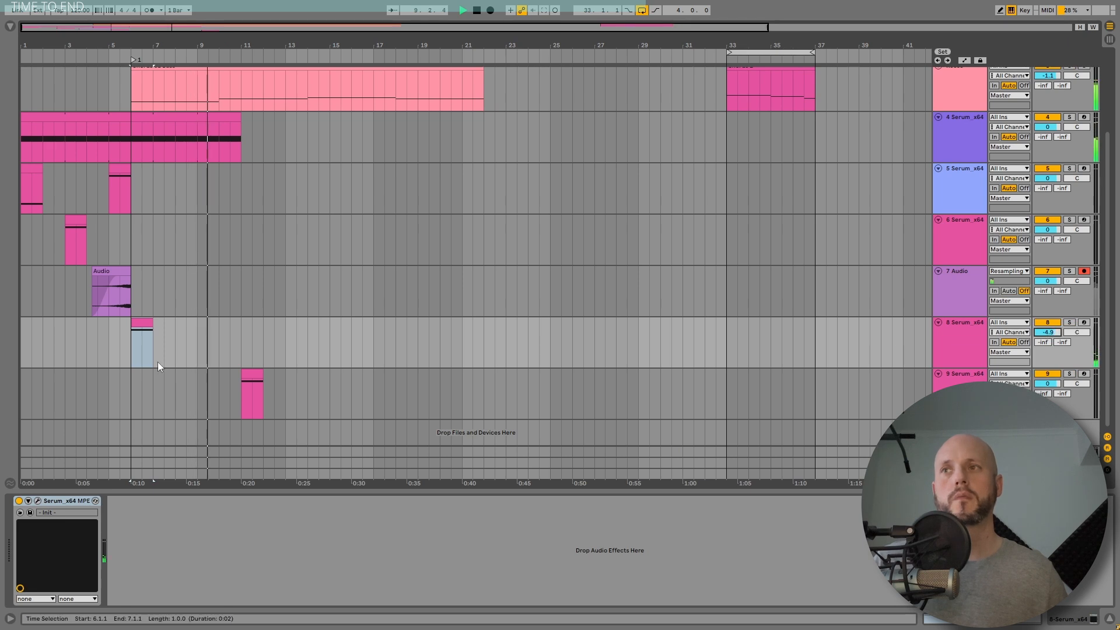
# Step: Inspect the Serum effects settings on the 5 Serum and 4 Serum tracks
pyautogui.click(26, 326)
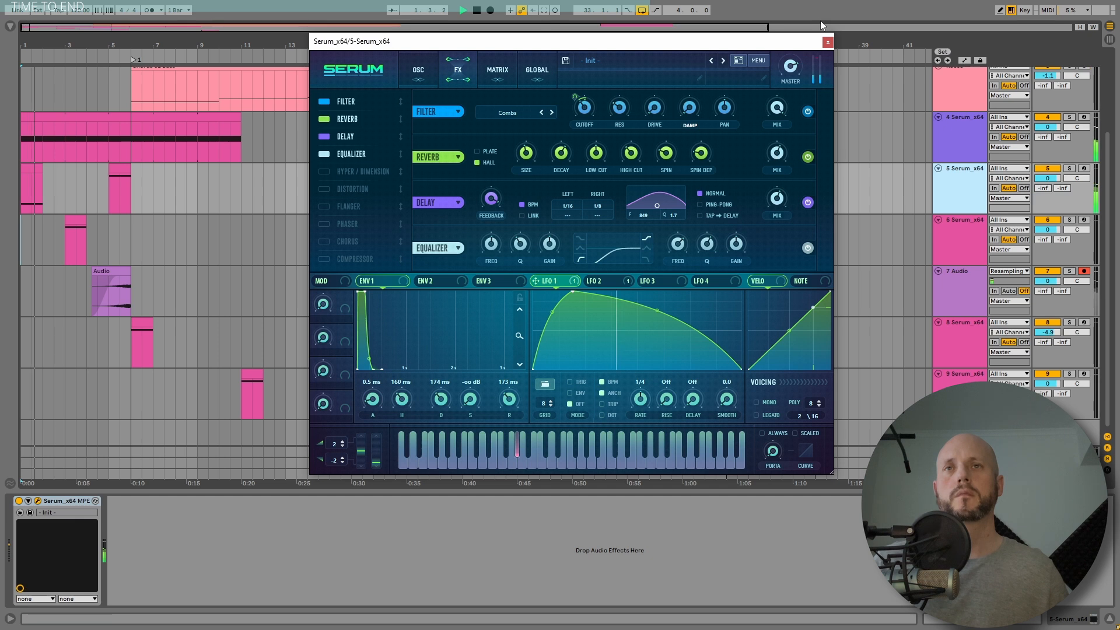
pyautogui.click(828, 41)
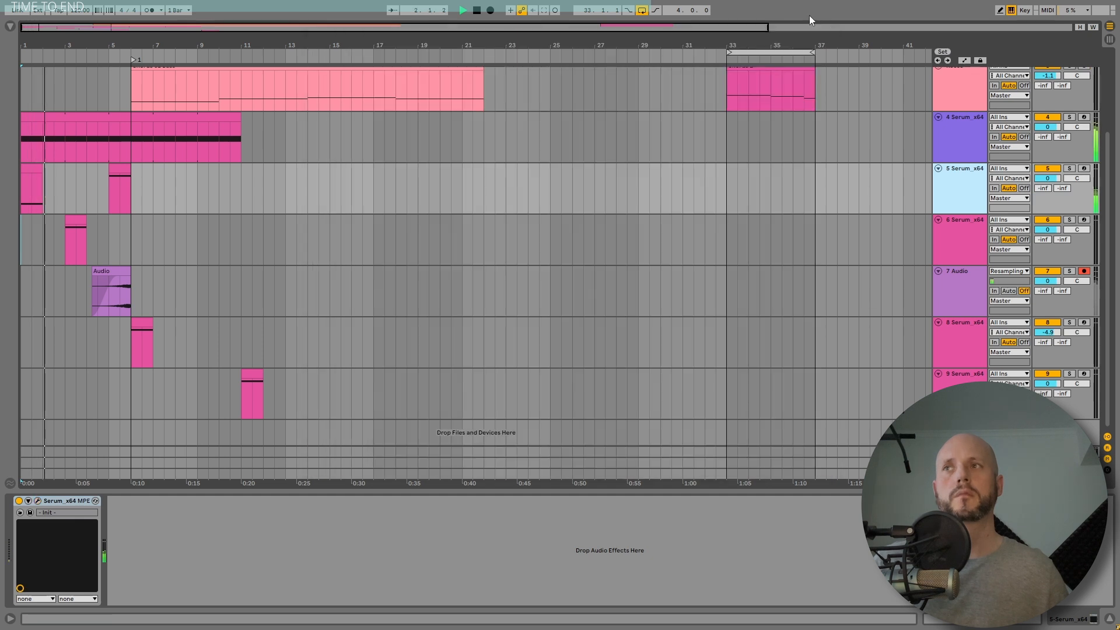
pyautogui.click(962, 131)
pyautogui.click(37, 501)
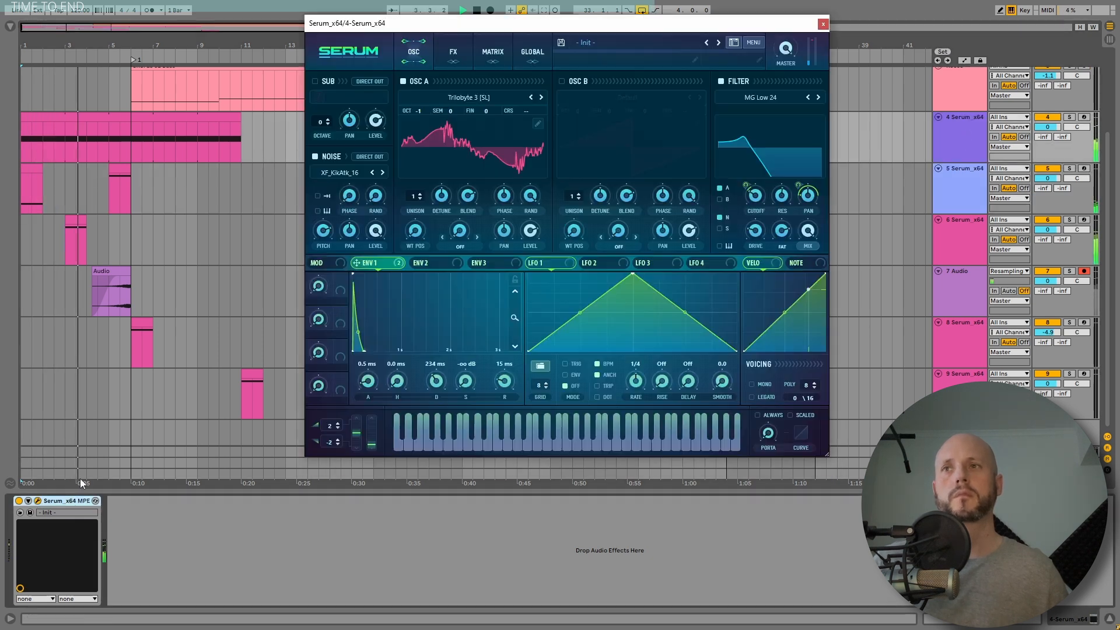
pyautogui.click(454, 53)
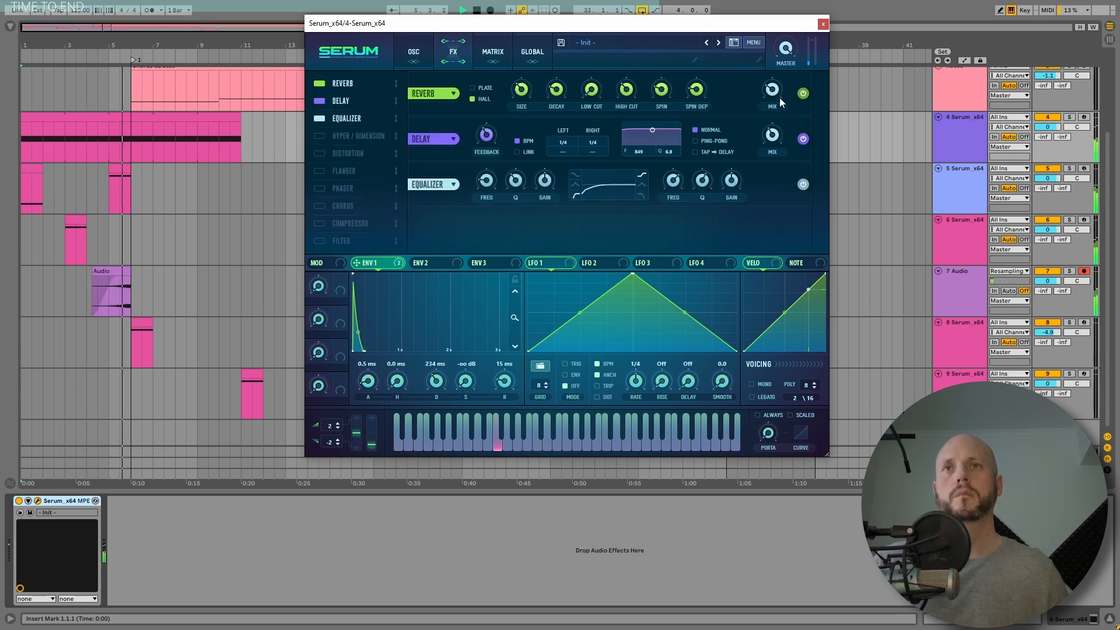
pyautogui.moveTo(775, 95)
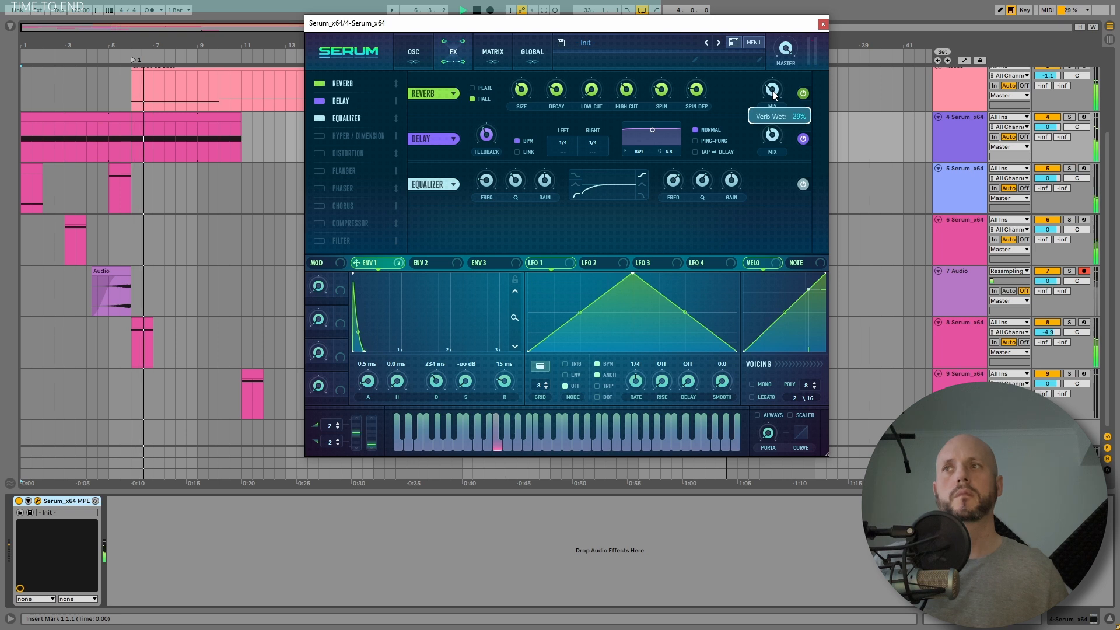
pyautogui.click(824, 23)
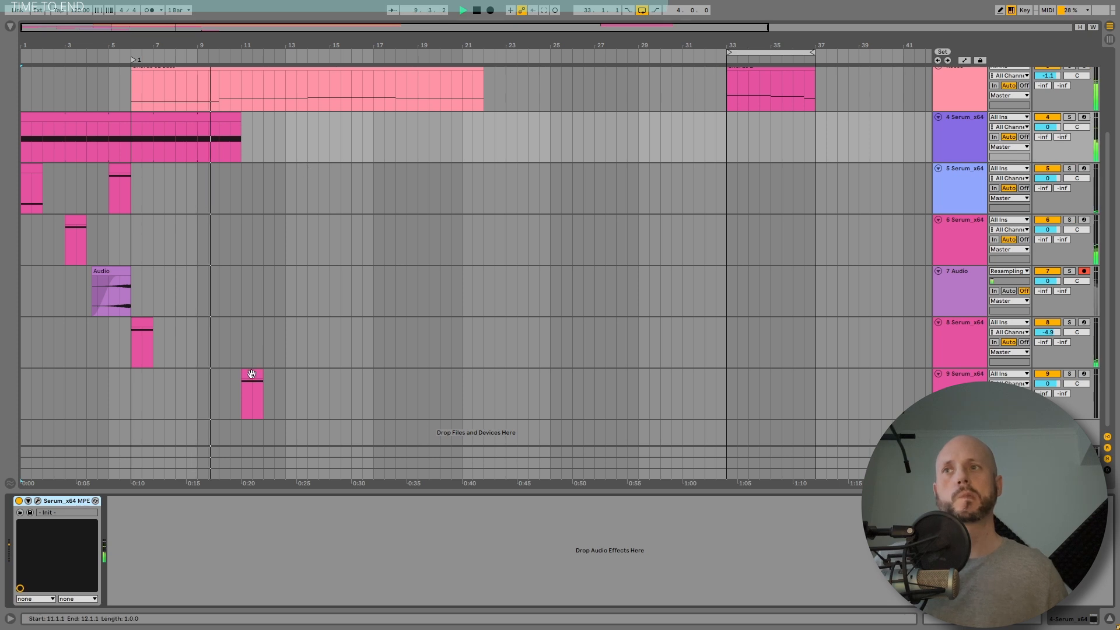
# Step: Move the 9 Serum clip one bar earlier to bar 10 and extend the 4 Serum clip to end at bar 21
pyautogui.moveTo(252, 374); pyautogui.dragTo(228, 375)
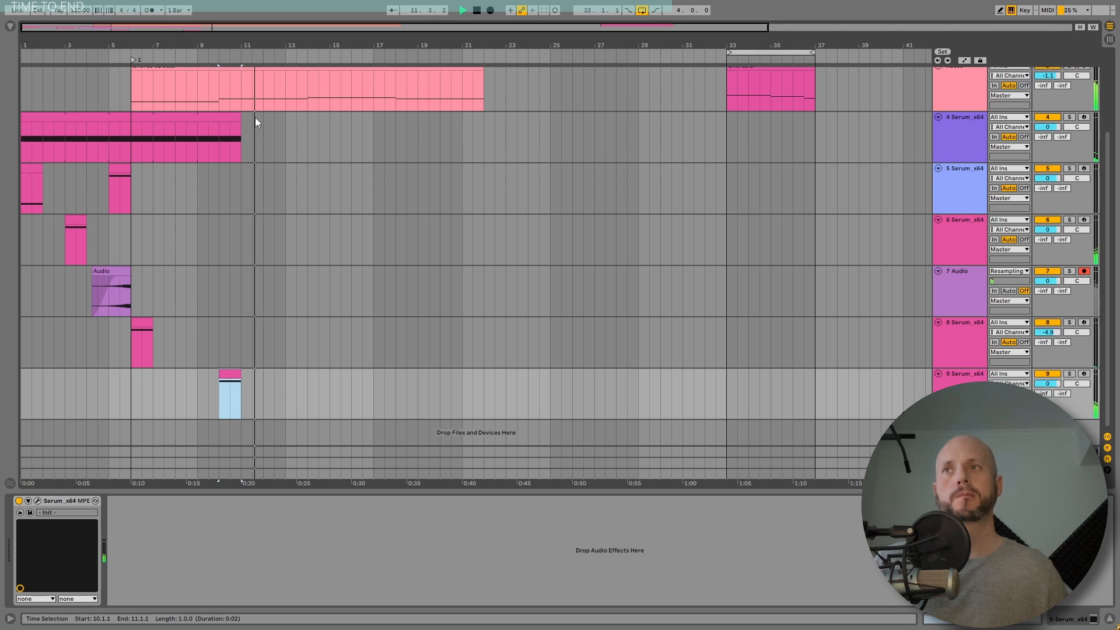
pyautogui.moveTo(241, 120); pyautogui.dragTo(462, 123)
pyautogui.scroll(3, 449, 229)
pyautogui.scroll(-3, 450, 231)
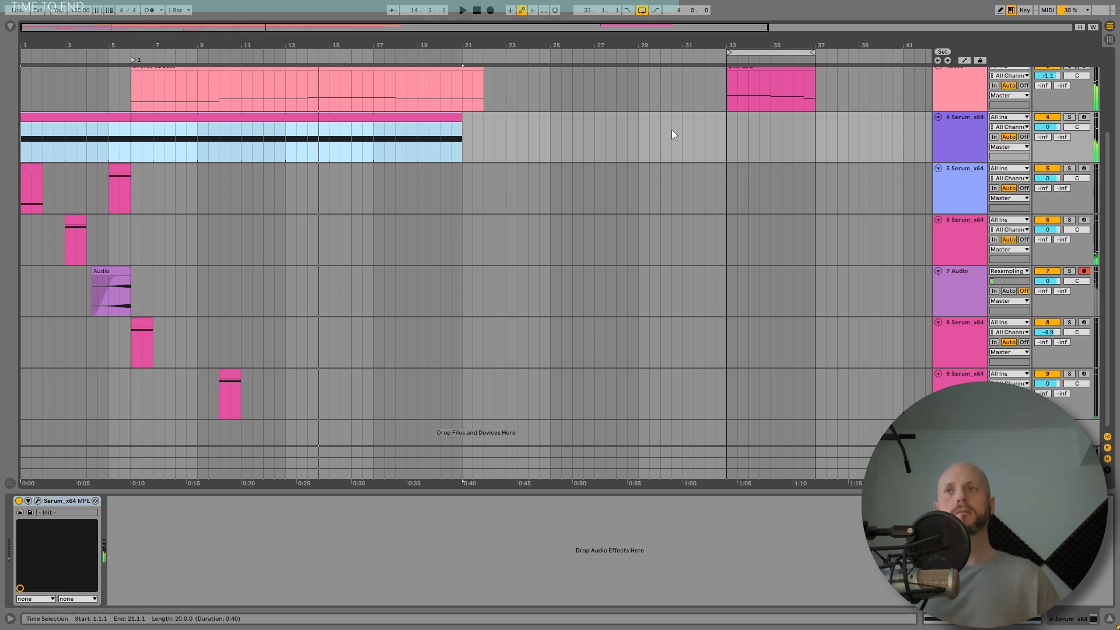
# Step: Open the 9 Serum track's Serum and enable OSC B with the BottleBlow wavetable
pyautogui.click(233, 375)
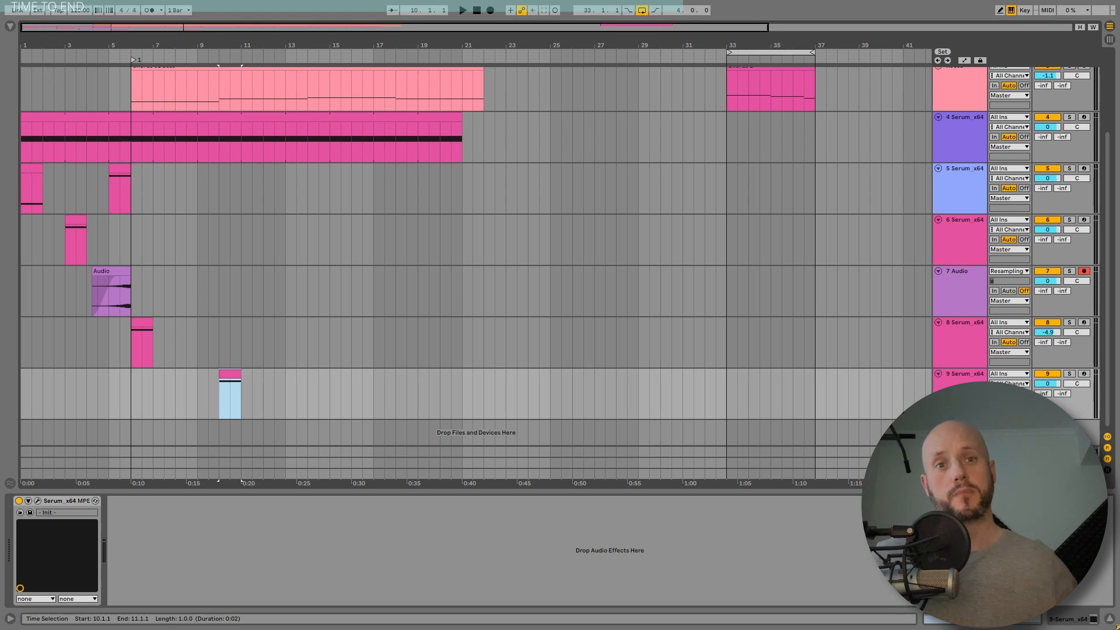
pyautogui.click(459, 115)
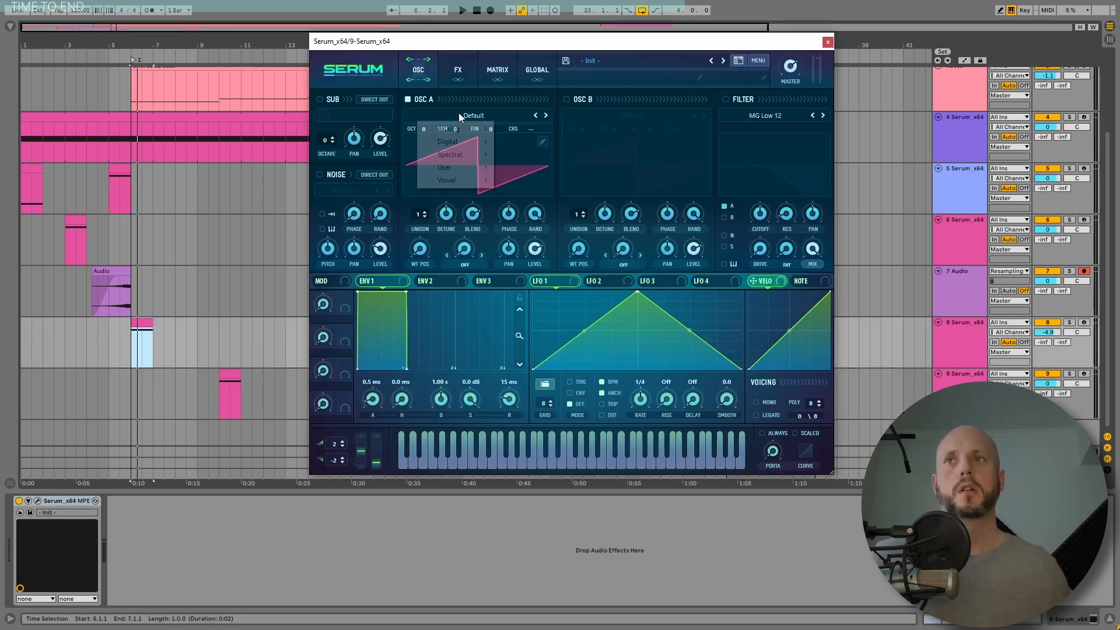
pyautogui.click(620, 117)
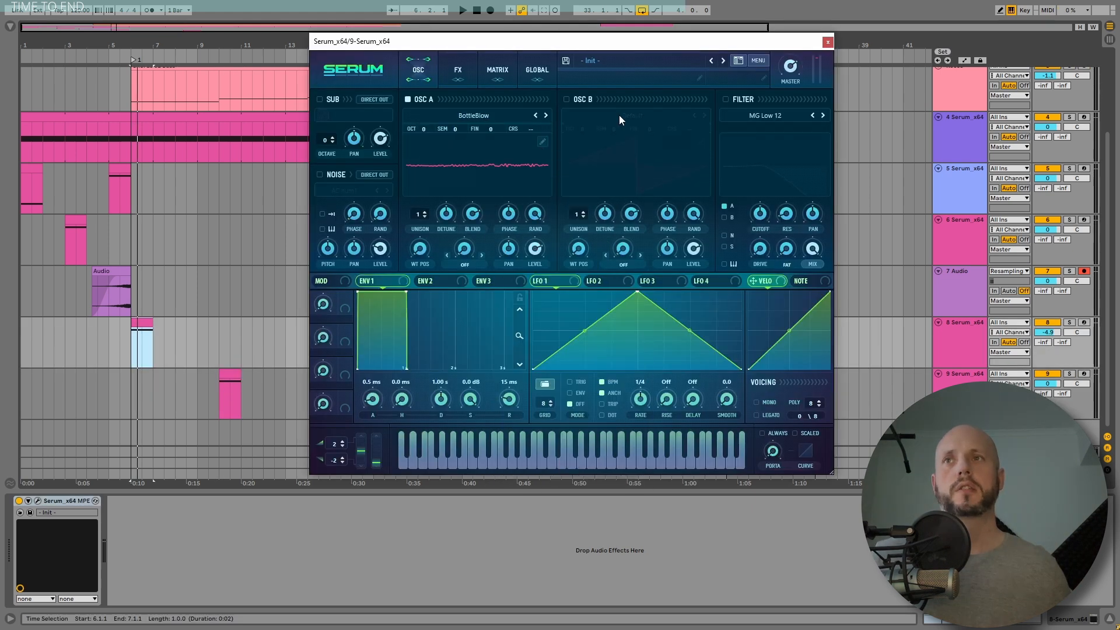
pyautogui.click(477, 166)
pyautogui.click(567, 99)
pyautogui.click(633, 116)
pyautogui.moveTo(612, 142)
pyautogui.click(684, 165)
pyautogui.click(636, 165)
# Step: Raise OSC A's octave to +3 and play the sound
pyautogui.moveTo(423, 129); pyautogui.dragTo(436, 97)
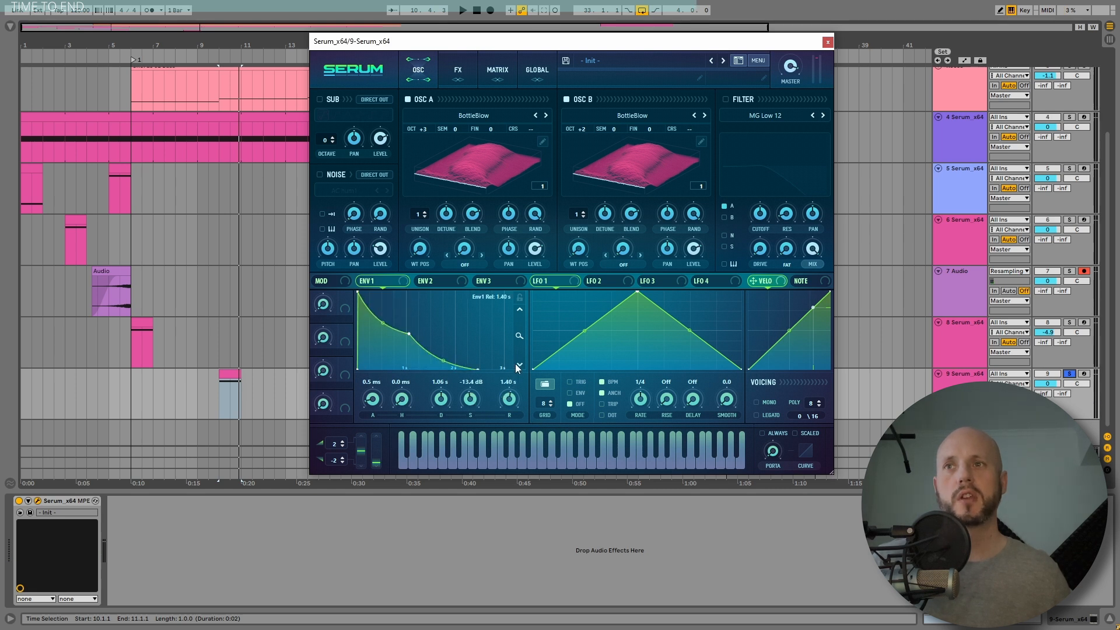
pyautogui.press('space')
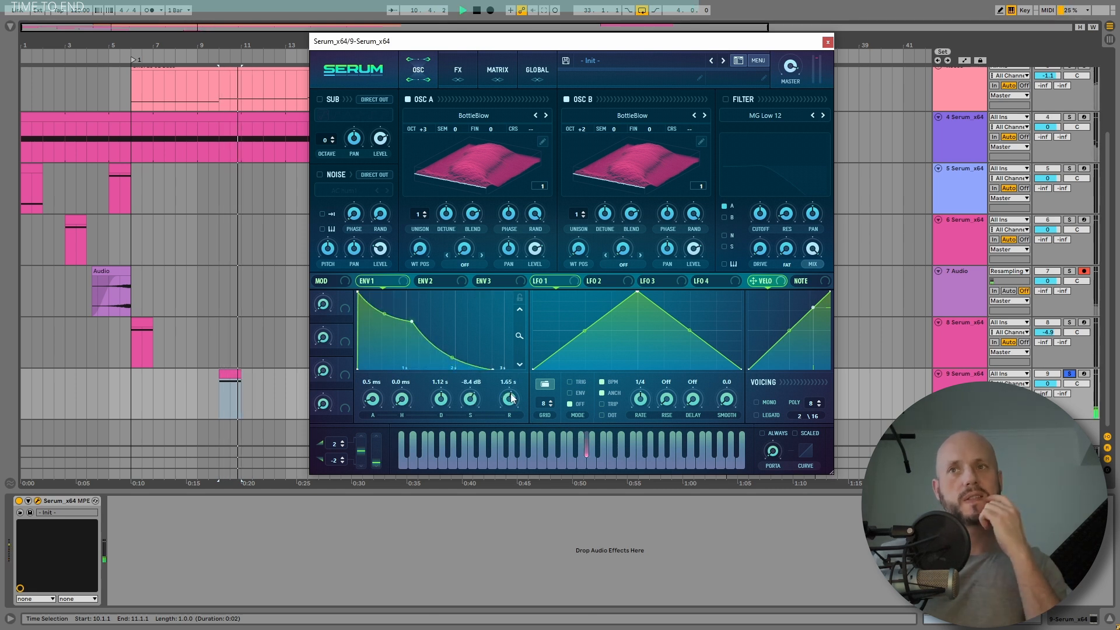
# Step: Reshape the LFO 1 curve and switch its rate from BPM sync to 16.8 Hz
pyautogui.moveTo(637, 293)
pyautogui.mouseDown()
pyautogui.moveTo(658, 335)
pyautogui.moveTo(637, 309)
pyautogui.mouseUp()
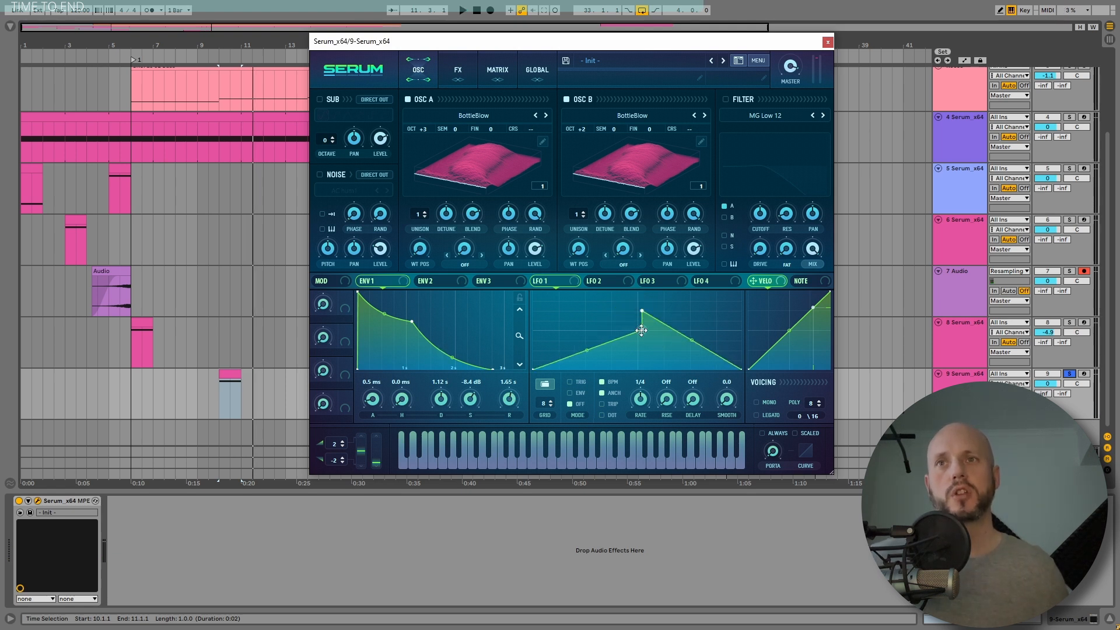
pyautogui.click(602, 382)
pyautogui.moveTo(645, 389); pyautogui.dragTo(645, 386)
# Step: Route LFO 1 to the wavetable positions of both oscillators
pyautogui.moveTo(572, 282); pyautogui.dragTo(495, 276)
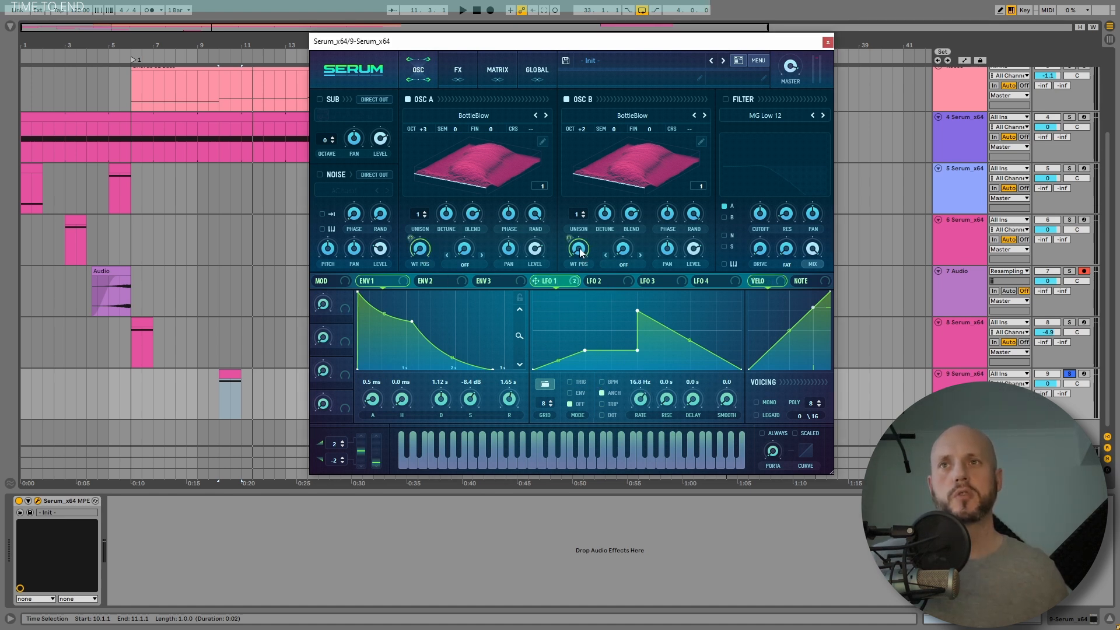
# Step: Enable the sub oscillator and raise its octave to 2 while auditioning the sound
pyautogui.press('space')
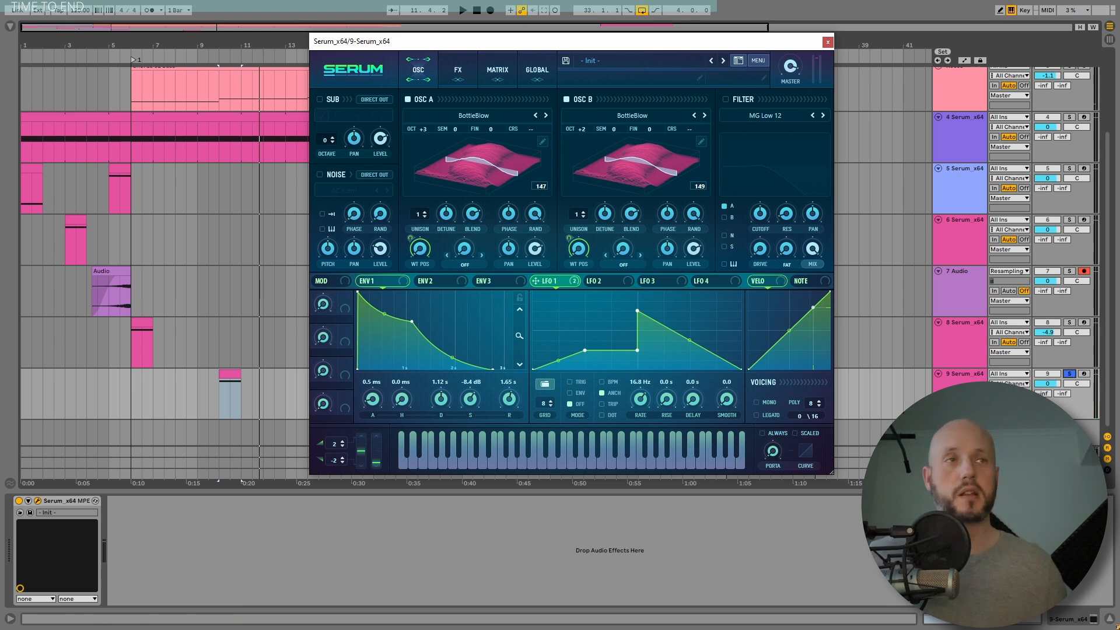
pyautogui.click(319, 99)
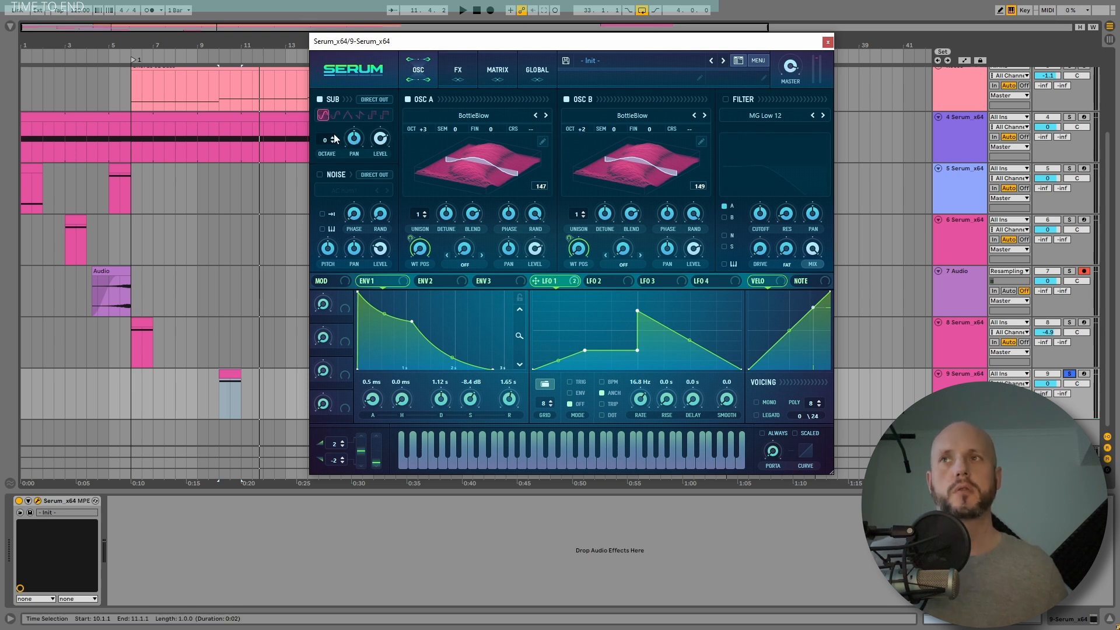
pyautogui.press('space')
pyautogui.moveTo(380, 137); pyautogui.dragTo(380, 155)
pyautogui.press('space')
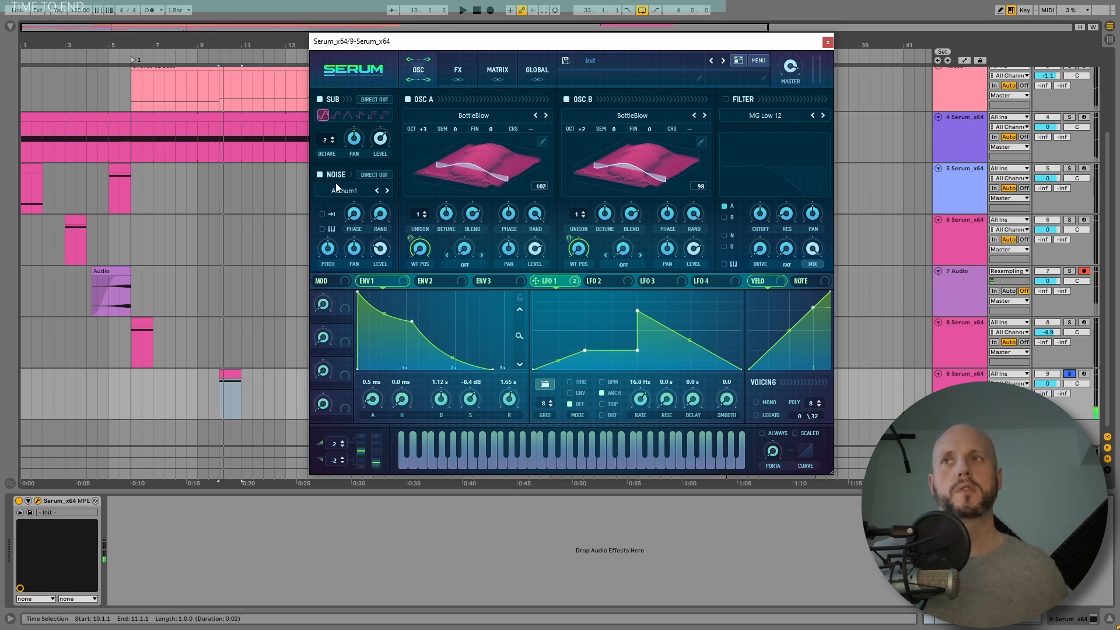
# Step: Set the noise oscillator to BrightWhite, enable its key tracking, and raise its pitch and level
pyautogui.click(339, 189)
pyautogui.click(396, 229)
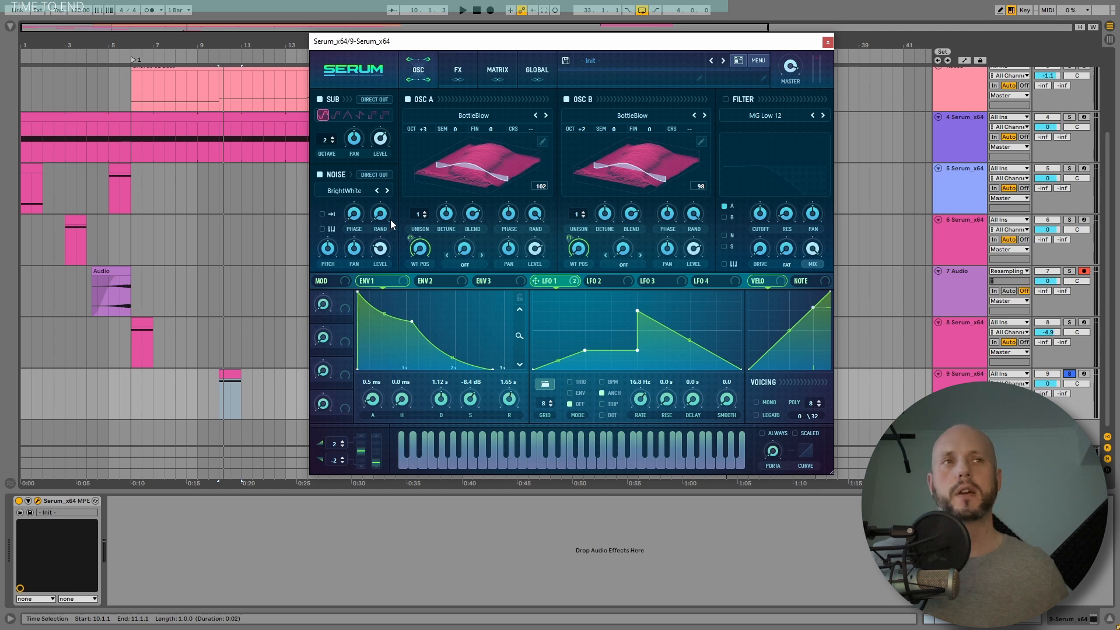
pyautogui.click(323, 229)
pyautogui.press('space')
pyautogui.moveTo(328, 248); pyautogui.dragTo(329, 224)
pyautogui.moveTo(380, 245); pyautogui.dragTo(378, 233)
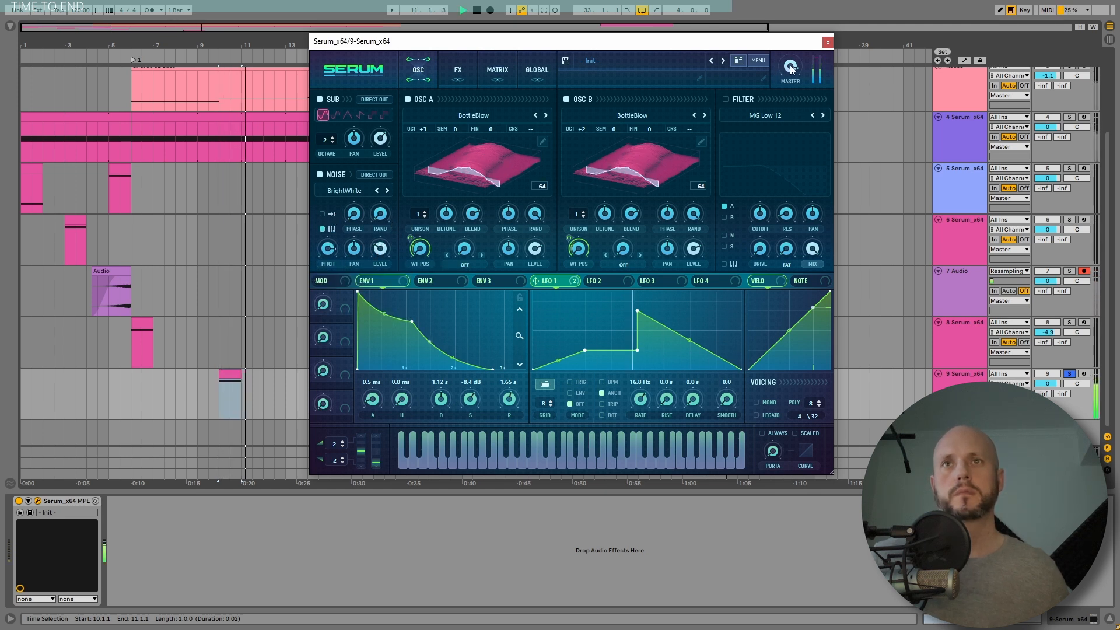
pyautogui.press('space')
# Step: Enable the Equalizer effect, switch its high band to a low-pass shape and raise the high-band Q
pyautogui.click(458, 70)
pyautogui.click(341, 241)
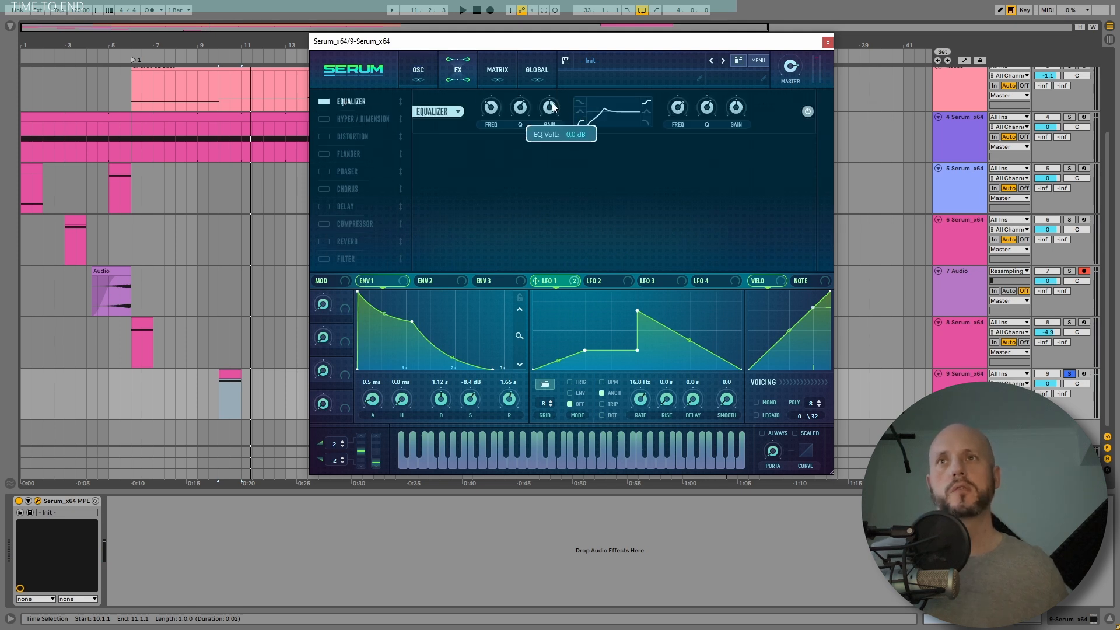
pyautogui.press('space')
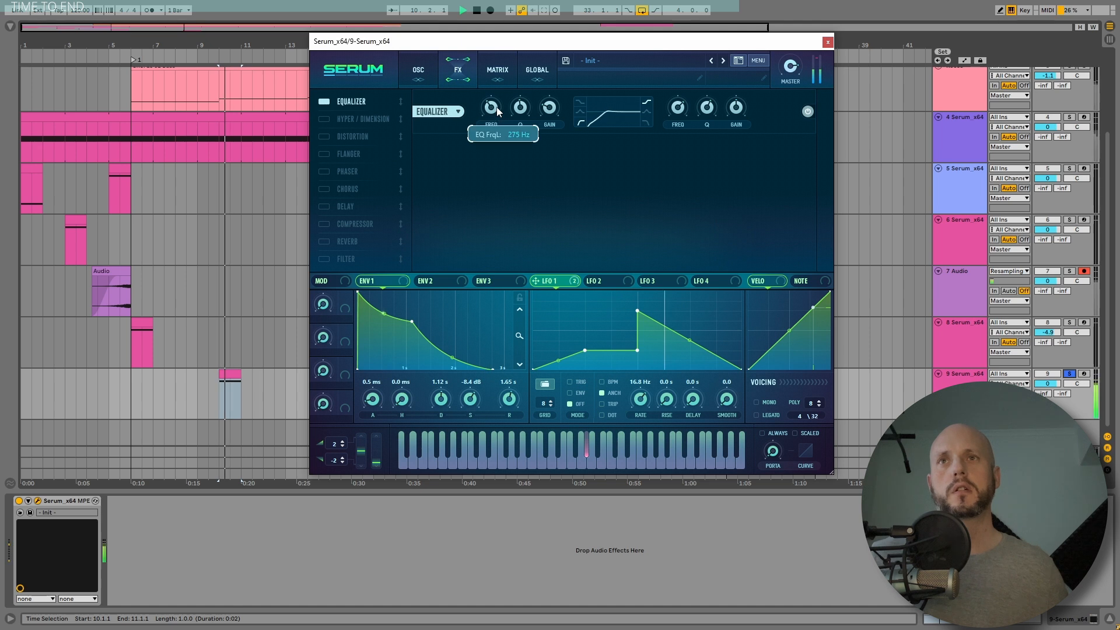
pyautogui.click(646, 123)
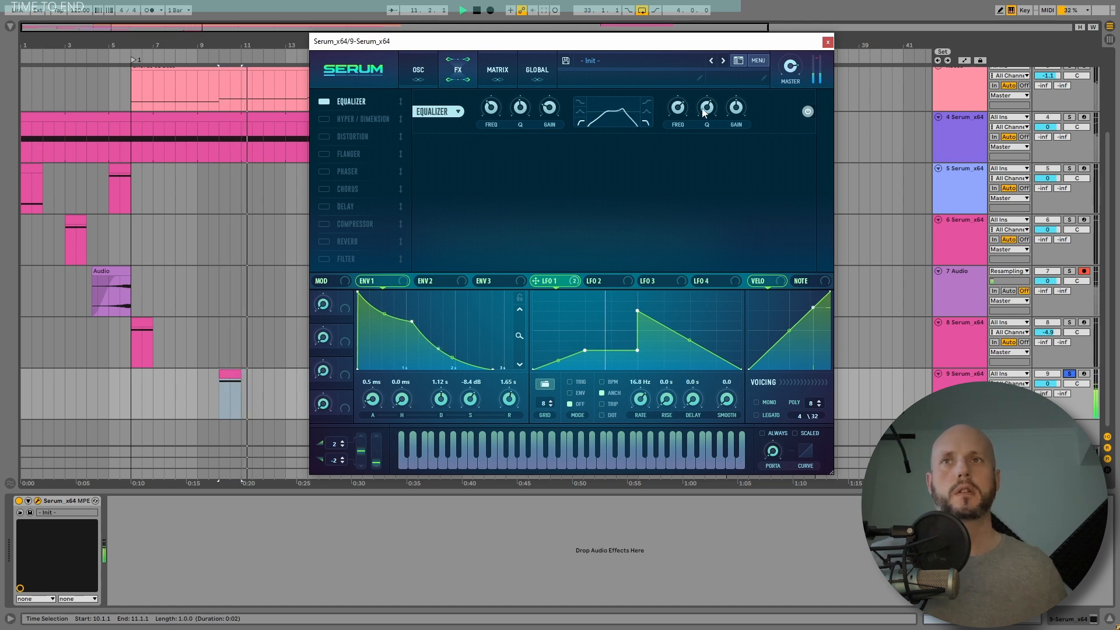
pyautogui.moveTo(681, 111)
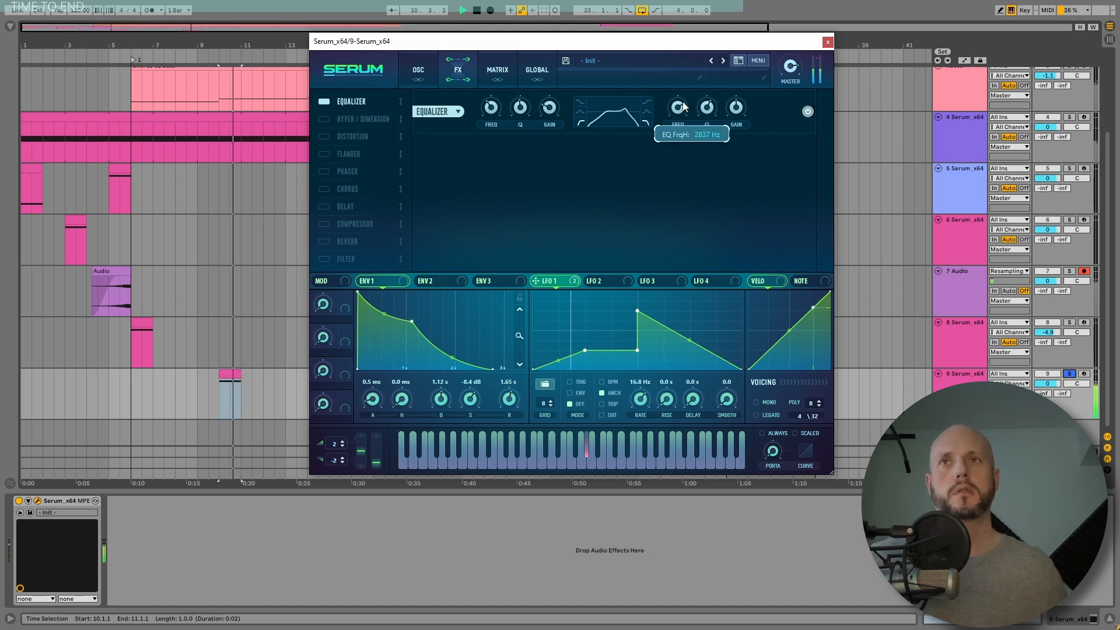
pyautogui.moveTo(684, 111); pyautogui.dragTo(684, 106)
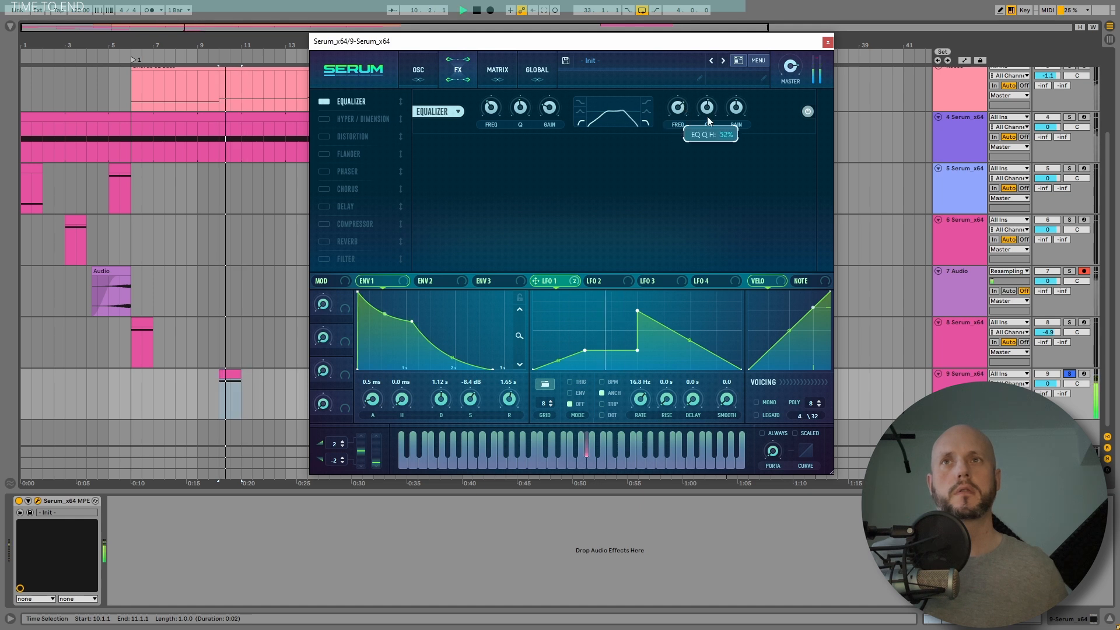
pyautogui.press('space')
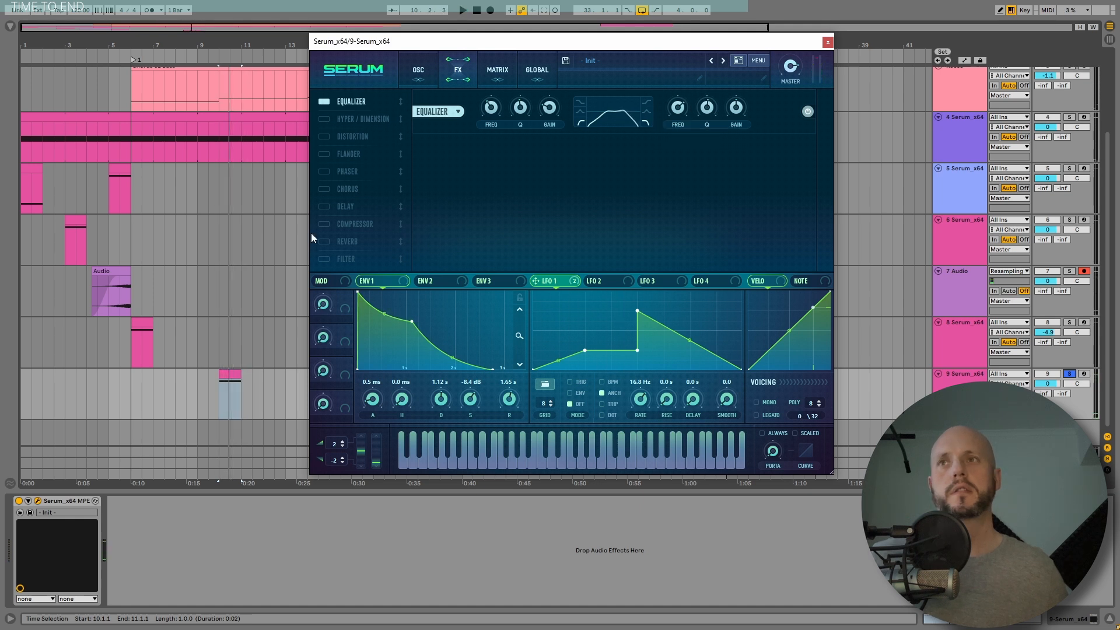
# Step: Enable the Hyper/Dimension effect and lower the Dimension mix
pyautogui.click(324, 119)
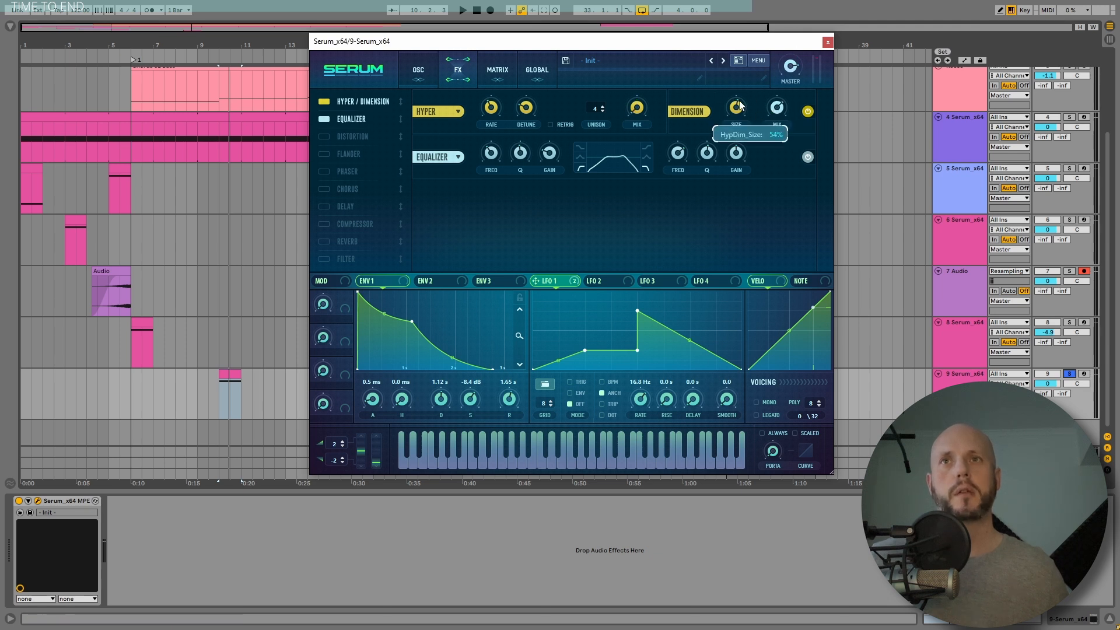
pyautogui.press('space')
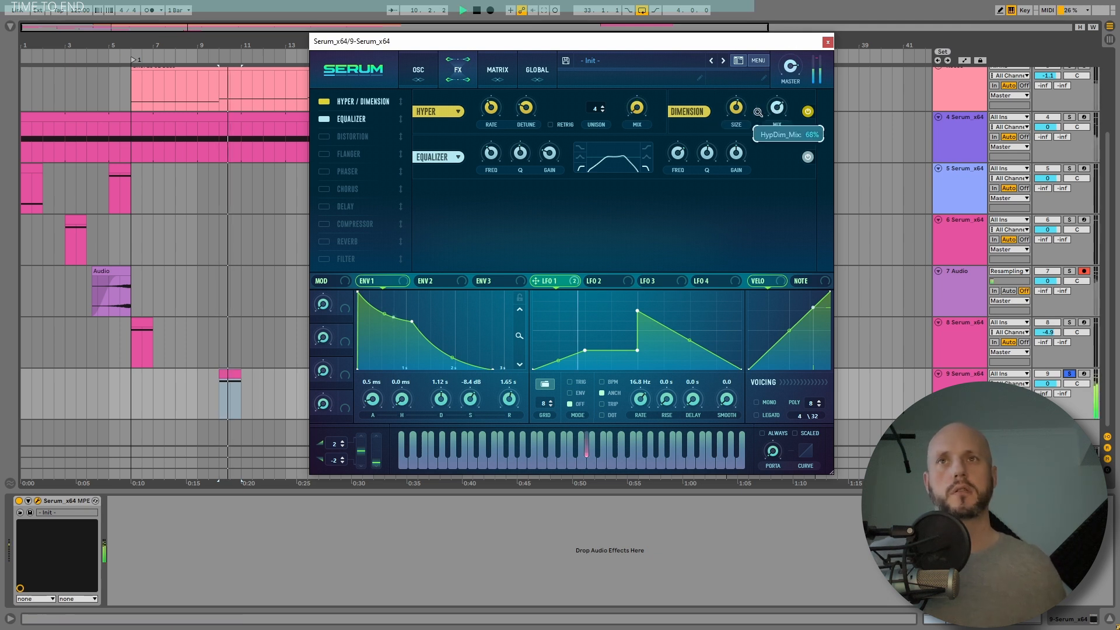
pyautogui.moveTo(778, 109); pyautogui.dragTo(781, 120)
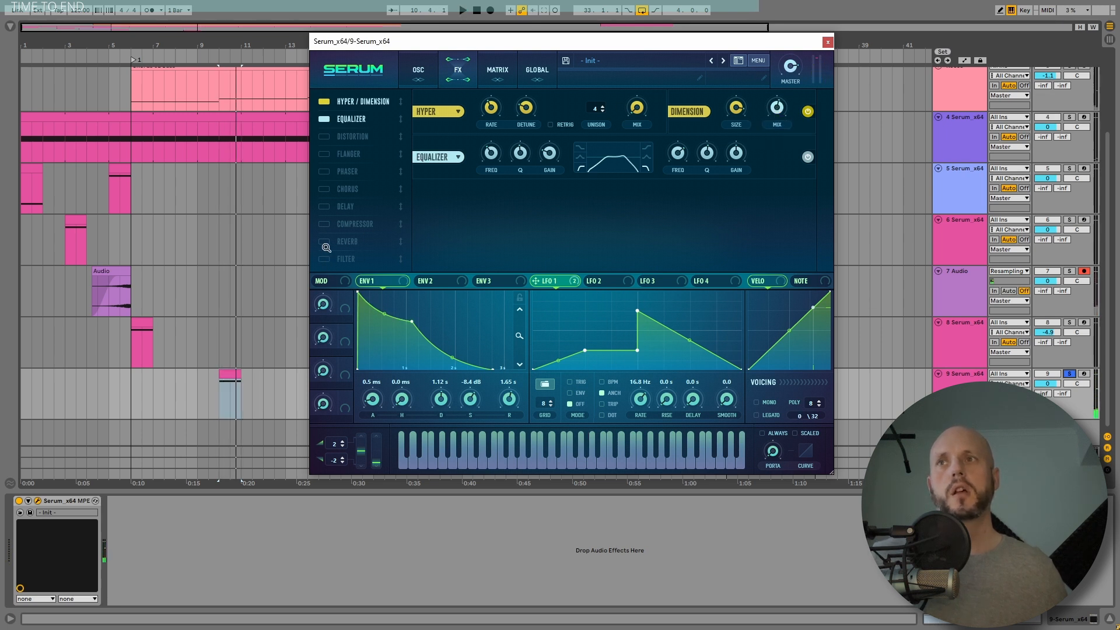
# Step: Add Reverb, Delay and Filter effects to the FX chain, placing the Filter below the Equalizer
pyautogui.moveTo(326, 248); pyautogui.dragTo(360, 140)
pyautogui.moveTo(342, 222); pyautogui.dragTo(345, 206)
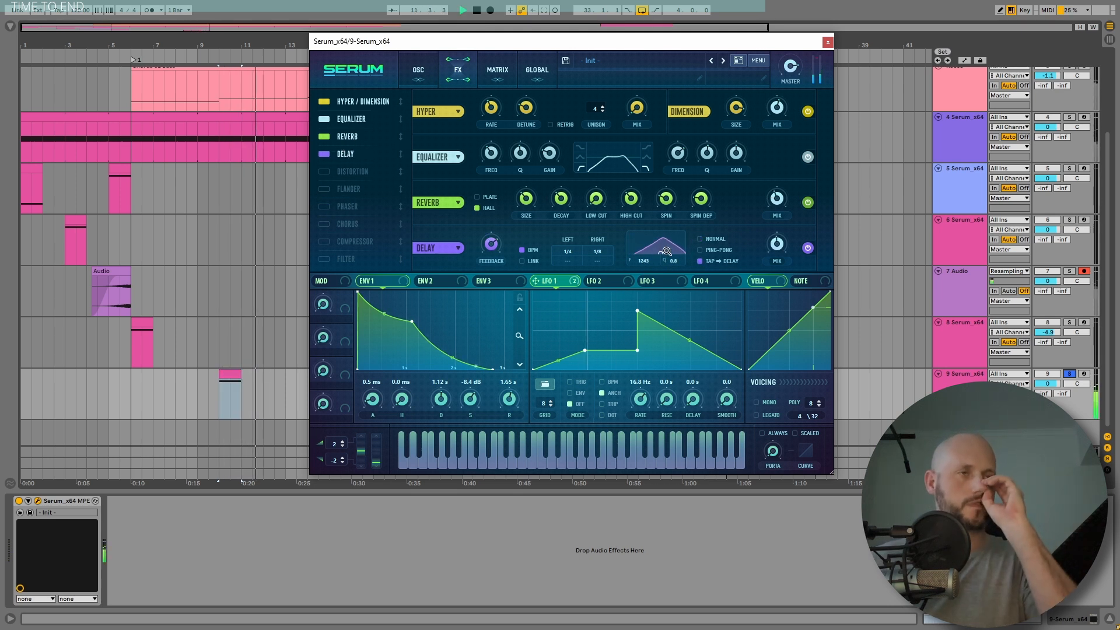
pyautogui.moveTo(347, 259); pyautogui.dragTo(346, 166)
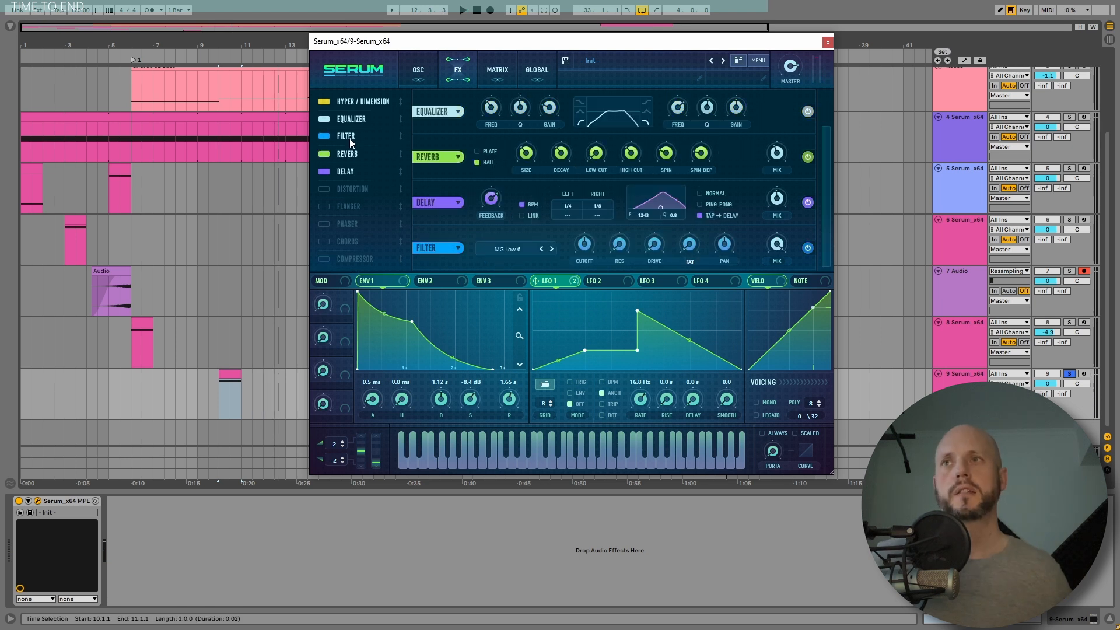
# Step: Set the FX filter type to German LP and play the sound
pyautogui.click(524, 158)
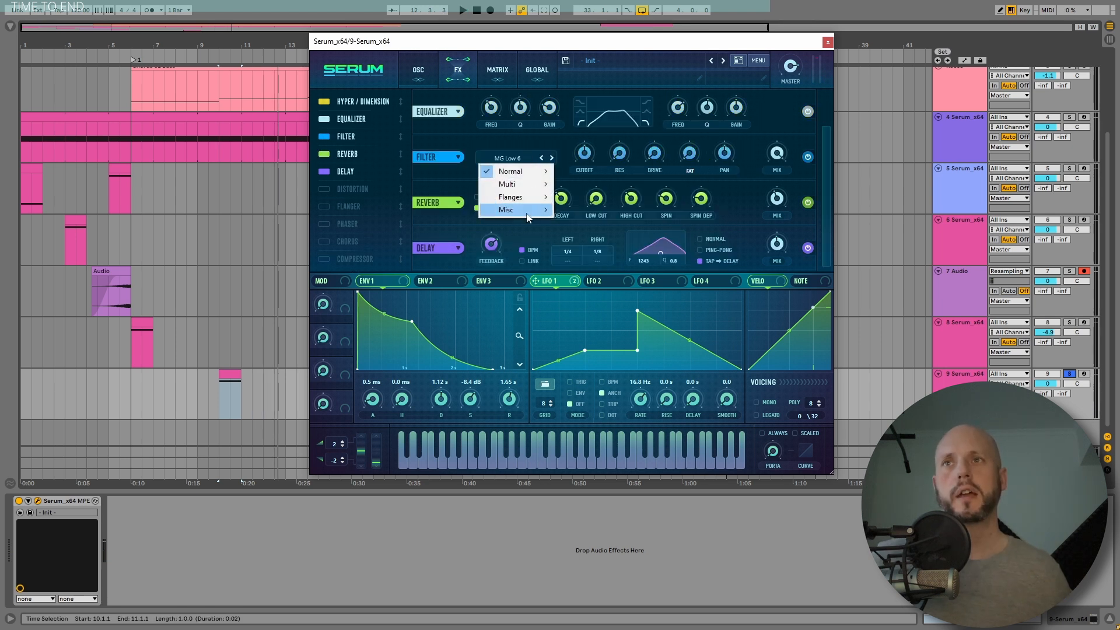
pyautogui.moveTo(528, 217)
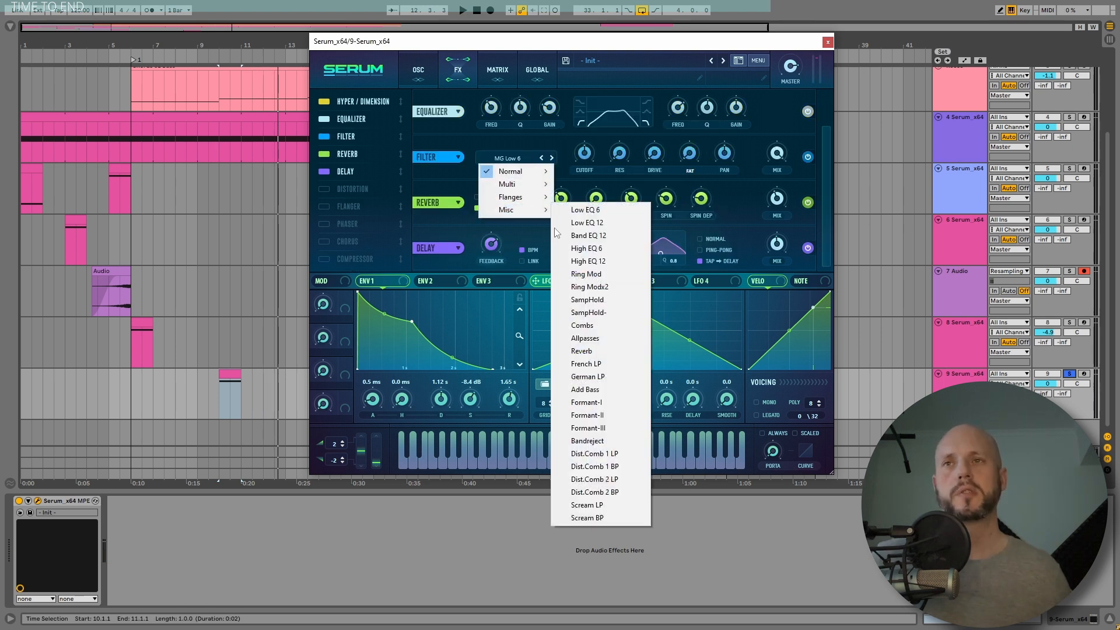
pyautogui.click(601, 376)
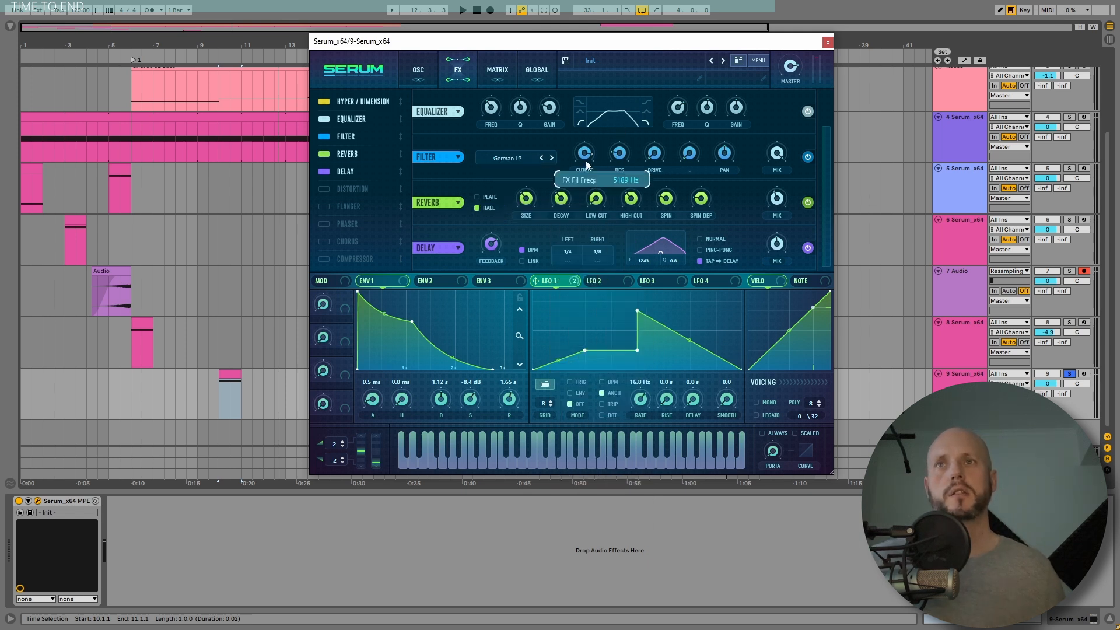
pyautogui.press('space')
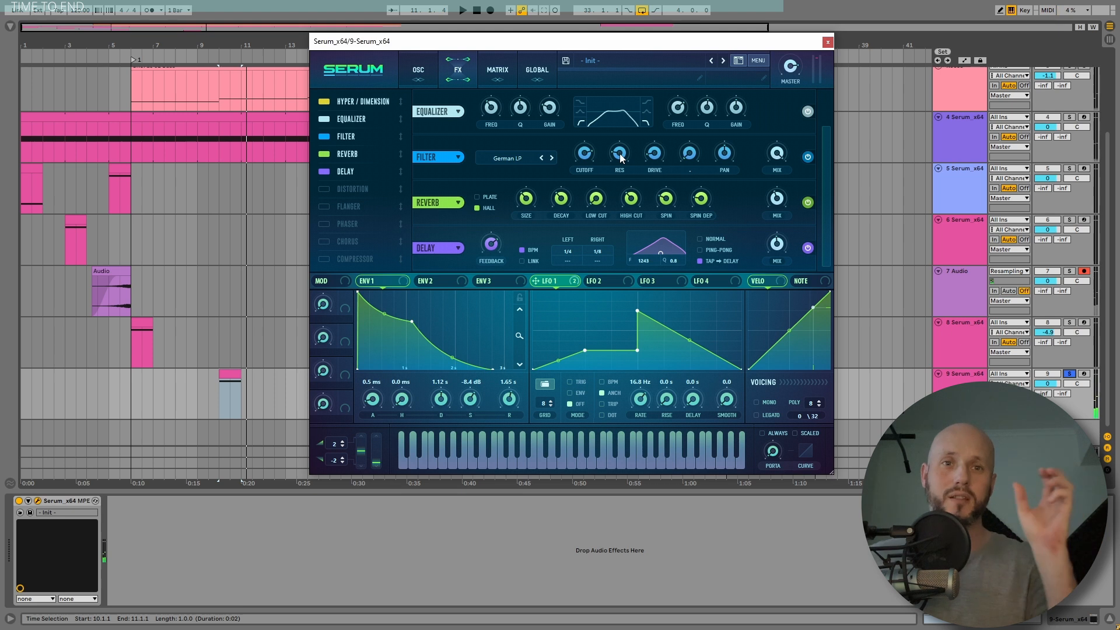
# Step: Raise the unison voices of both oscillators to 5 and play the sound
pyautogui.click(418, 72)
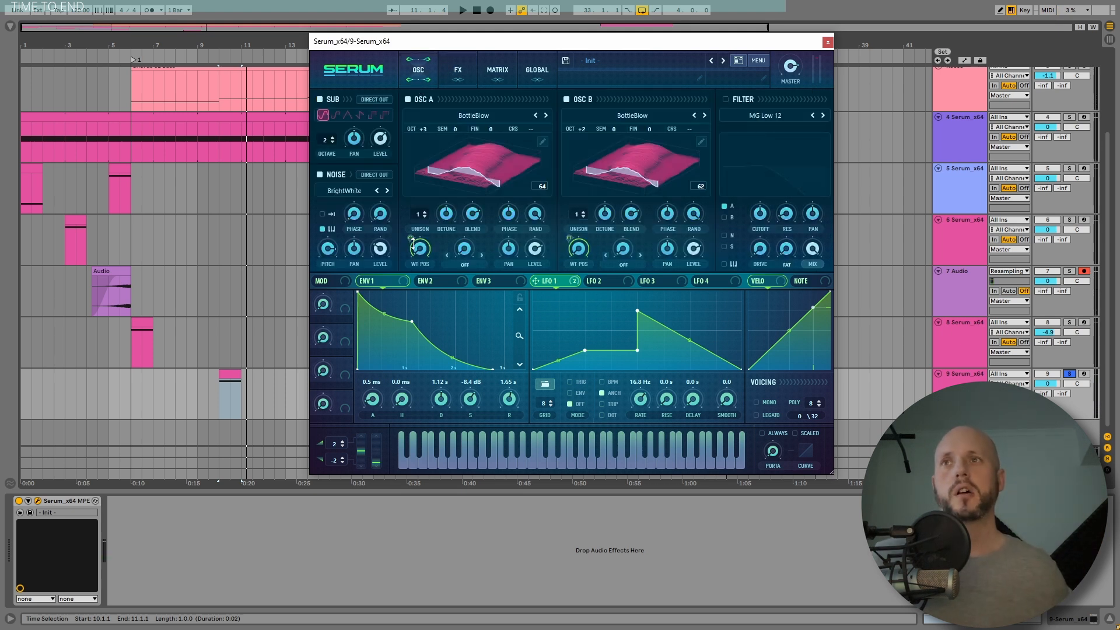
pyautogui.moveTo(572, 211); pyautogui.dragTo(583, 191)
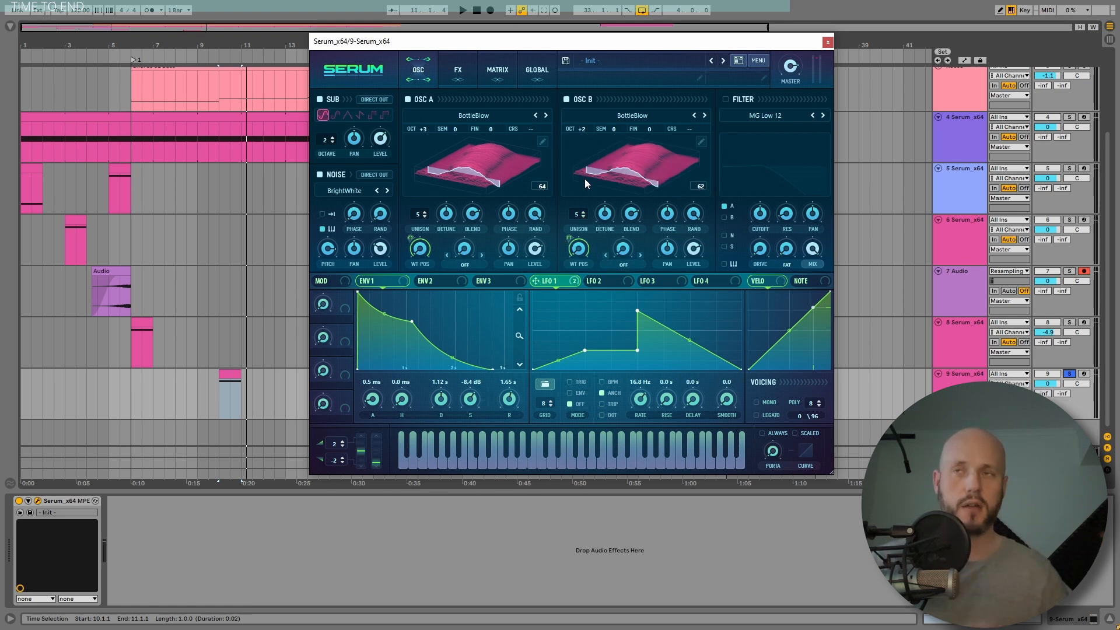
pyautogui.press('space')
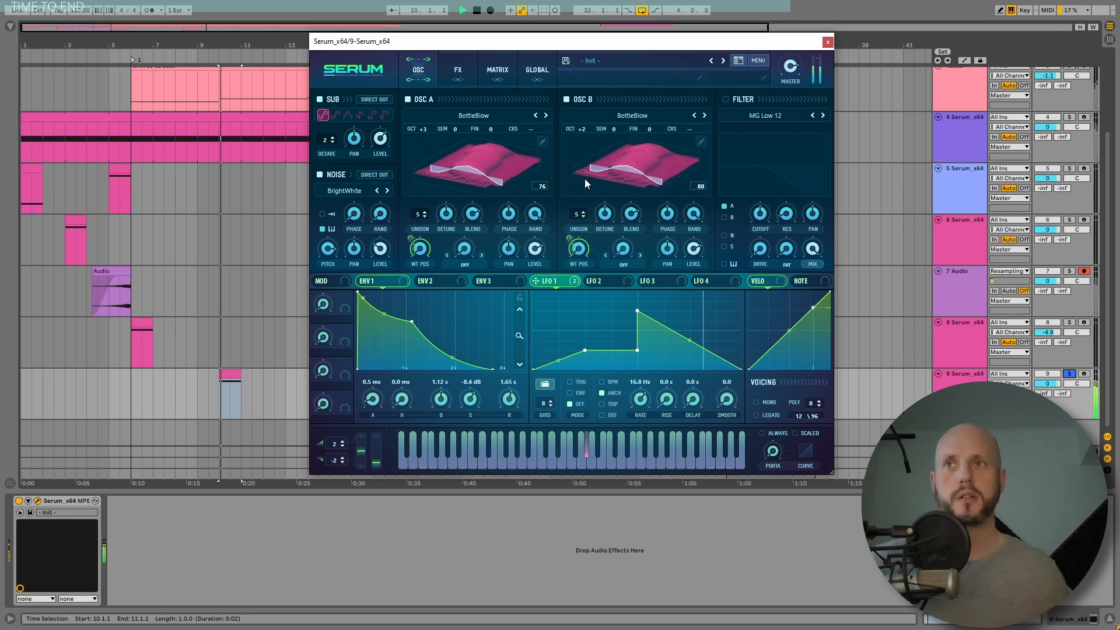
# Step: Raise the EQ high-band frequency to about 7186 Hz and close the Serum window
pyautogui.click(449, 69)
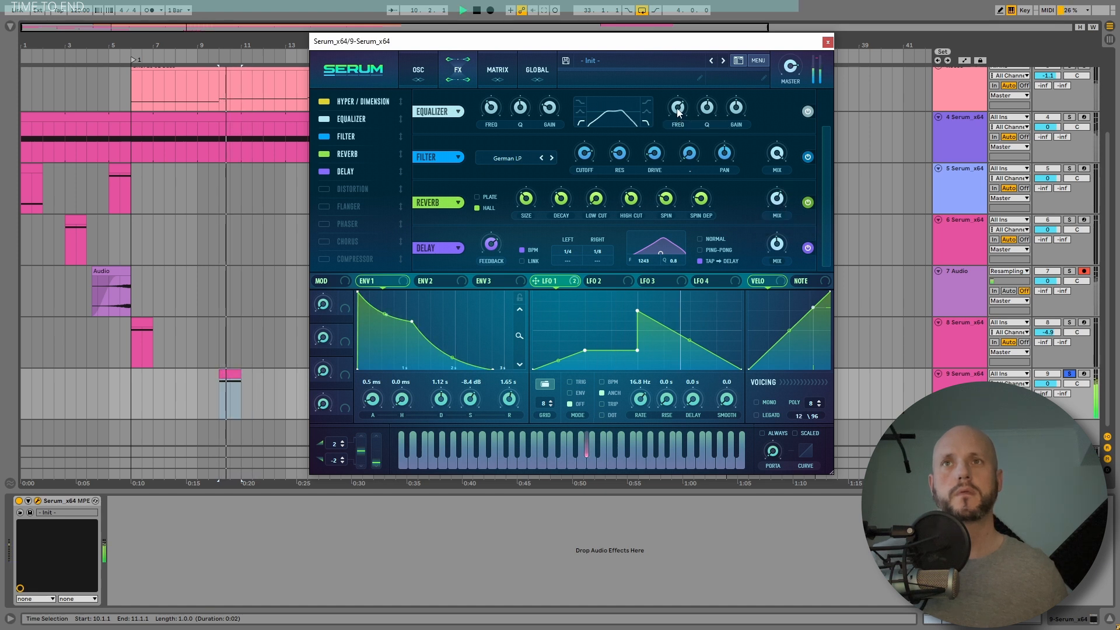
pyautogui.moveTo(680, 113); pyautogui.dragTo(686, 93)
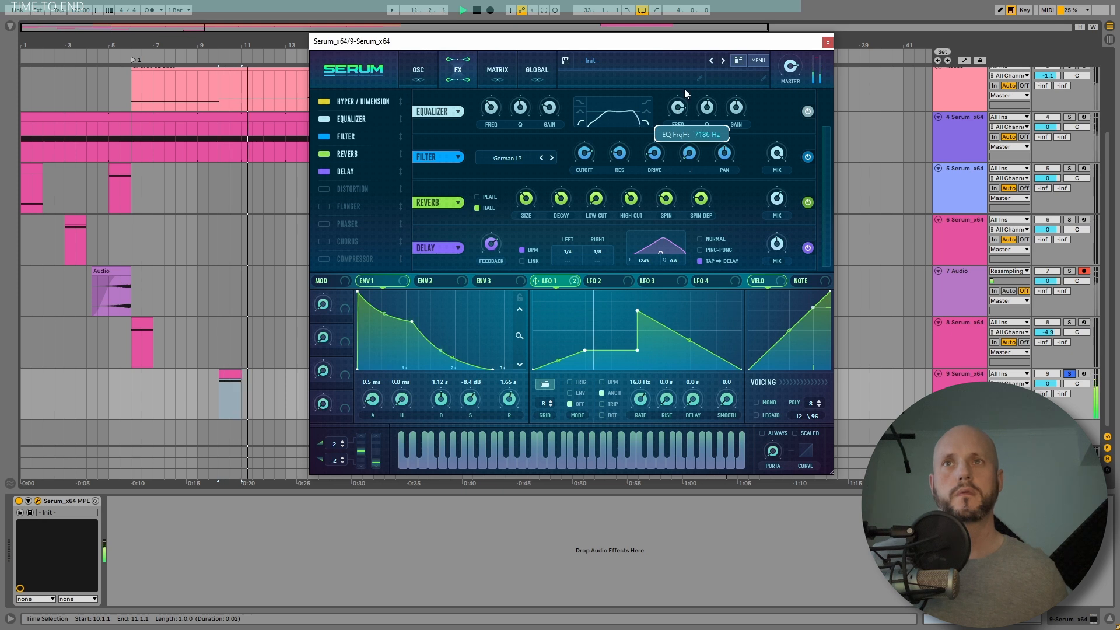
pyautogui.click(828, 42)
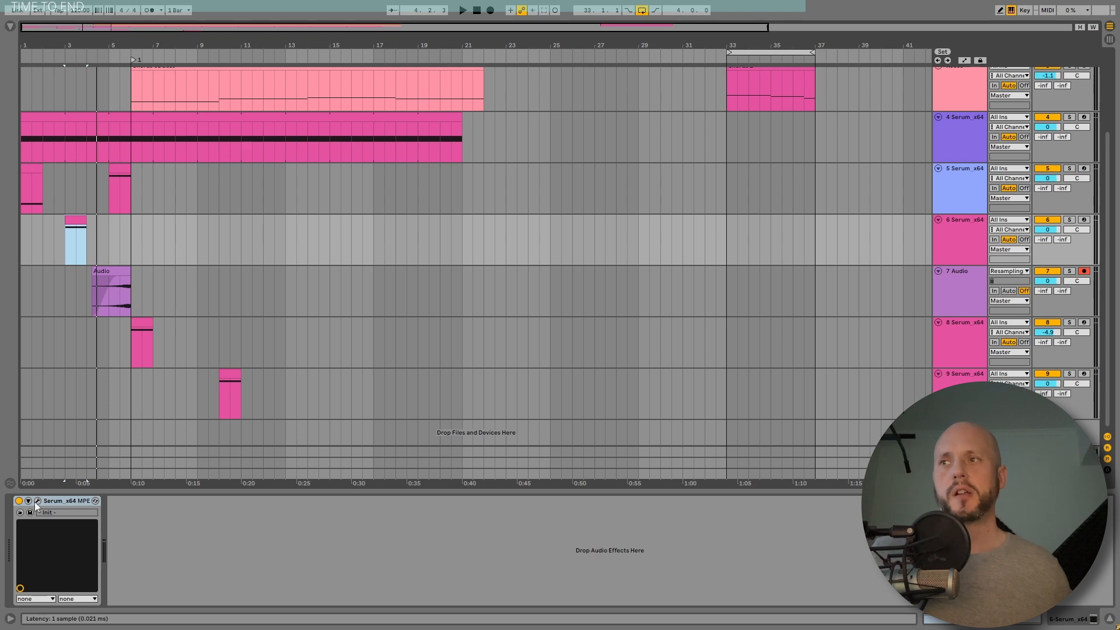
# Step: Open the 6 Serum track's Serum effects and slightly raise the reverb mix
pyautogui.click(37, 502)
pyautogui.click(511, 81)
pyautogui.scroll(-2, 870, 203)
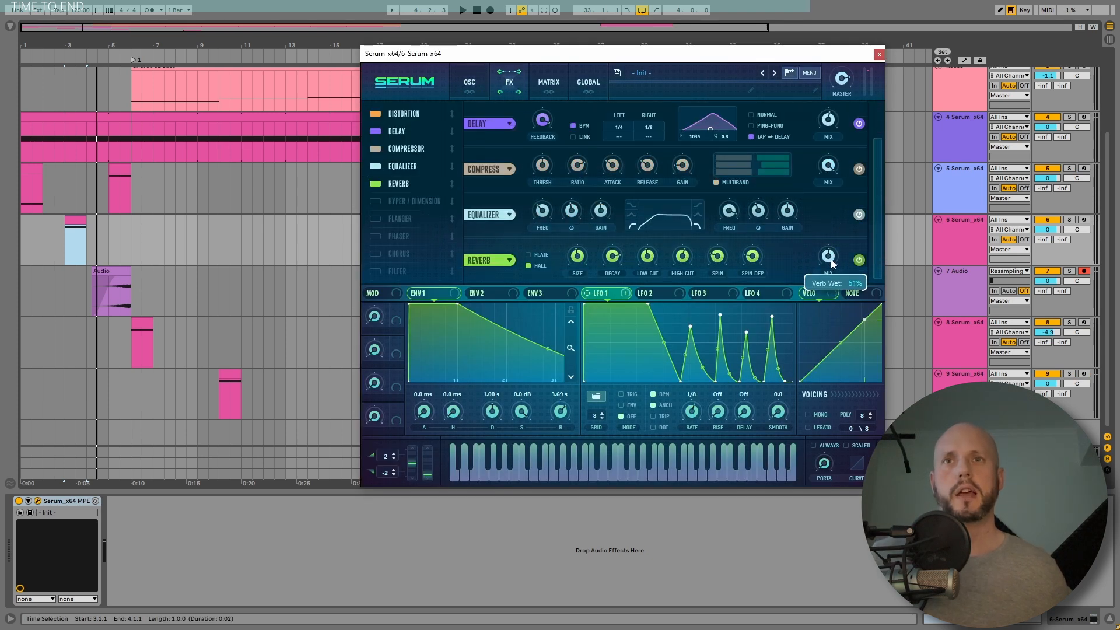
pyautogui.moveTo(832, 263); pyautogui.dragTo(833, 259)
pyautogui.press('space')
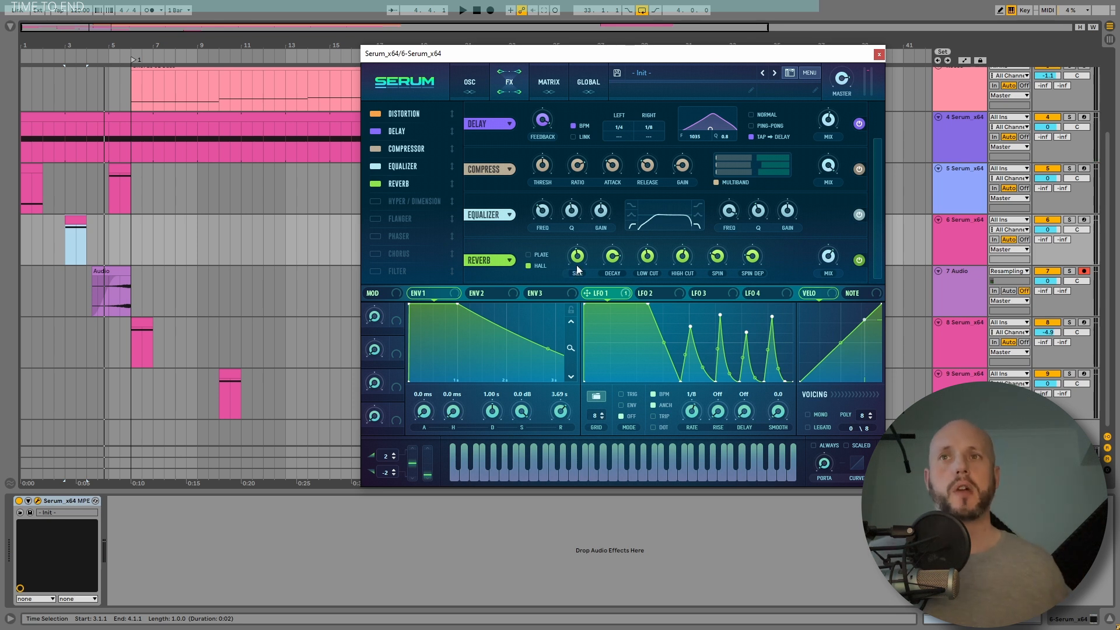
# Step: Route LFO 2 to the reverb size and adjust the modulation depth
pyautogui.click(652, 293)
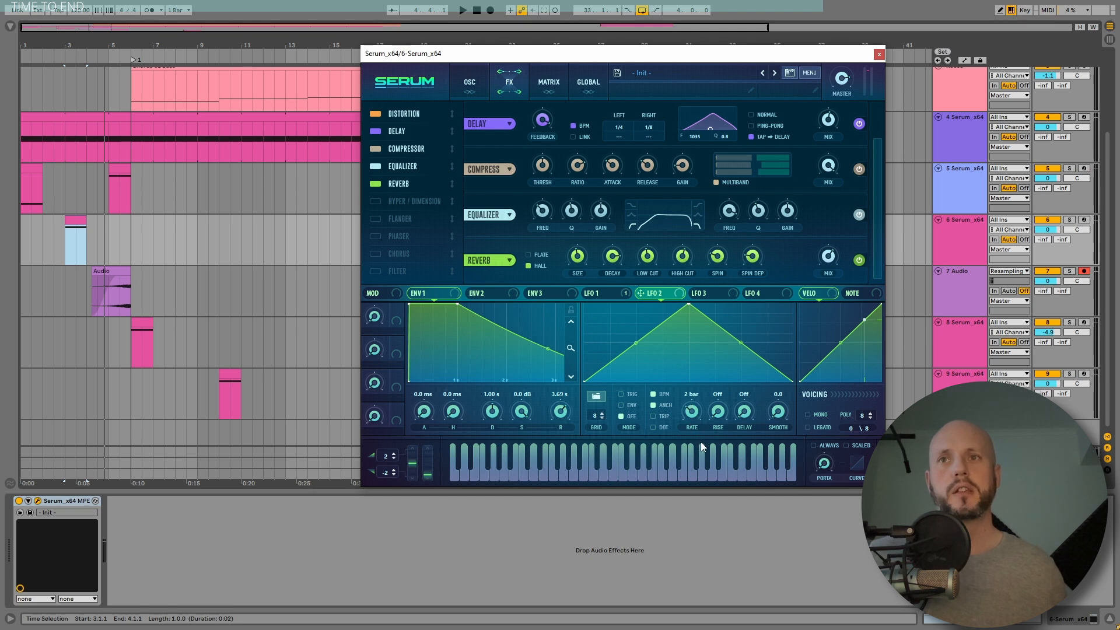
pyautogui.moveTo(579, 259); pyautogui.dragTo(578, 258)
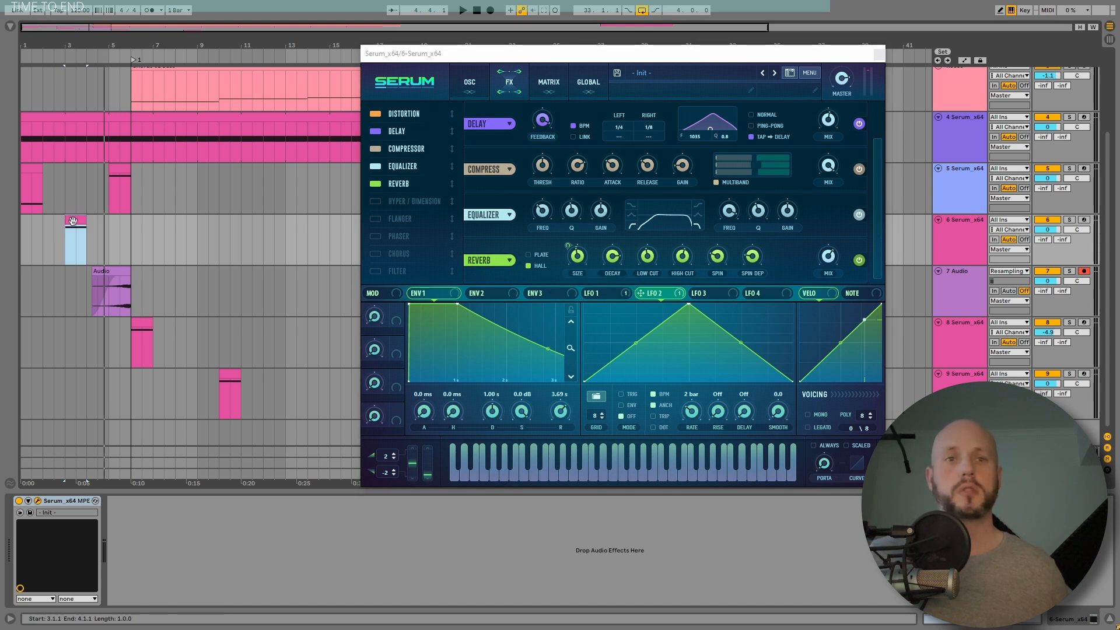
pyautogui.press('space')
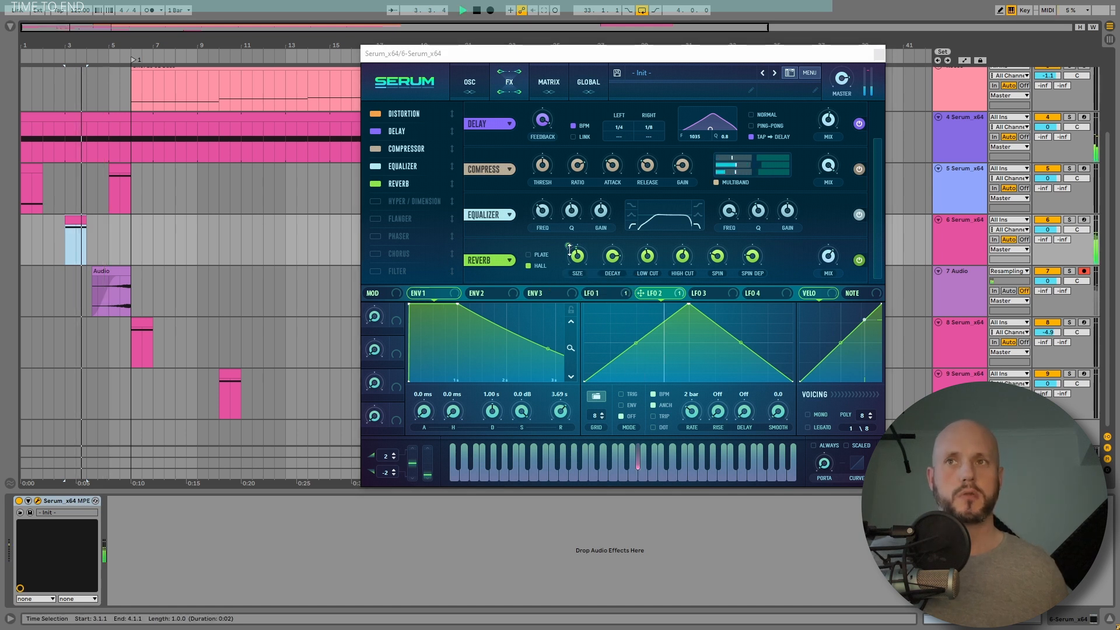
pyautogui.moveTo(569, 246)
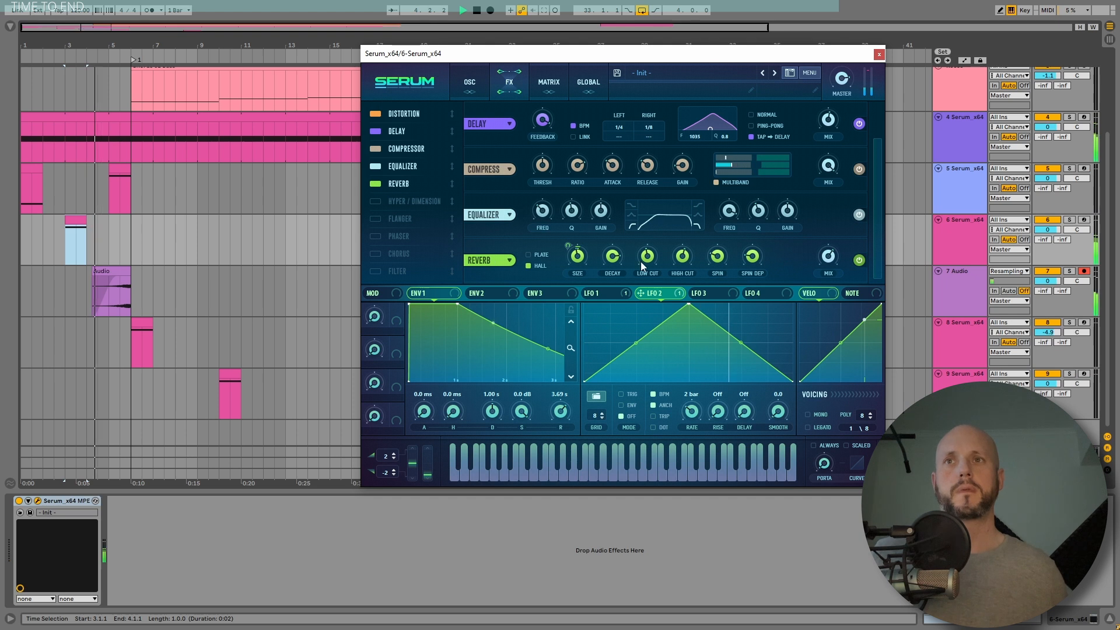
pyautogui.moveTo(568, 247); pyautogui.dragTo(570, 255)
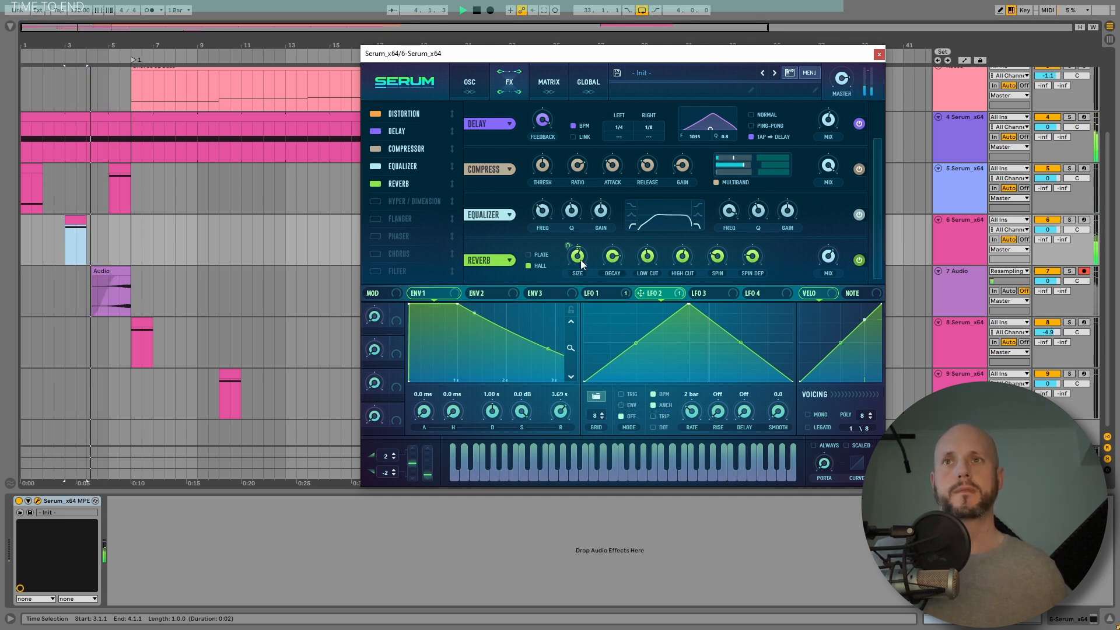
# Step: Reshape LFO 2 into a rising ramp and switch it to envelope mode
pyautogui.moveTo(689, 304); pyautogui.dragTo(792, 304)
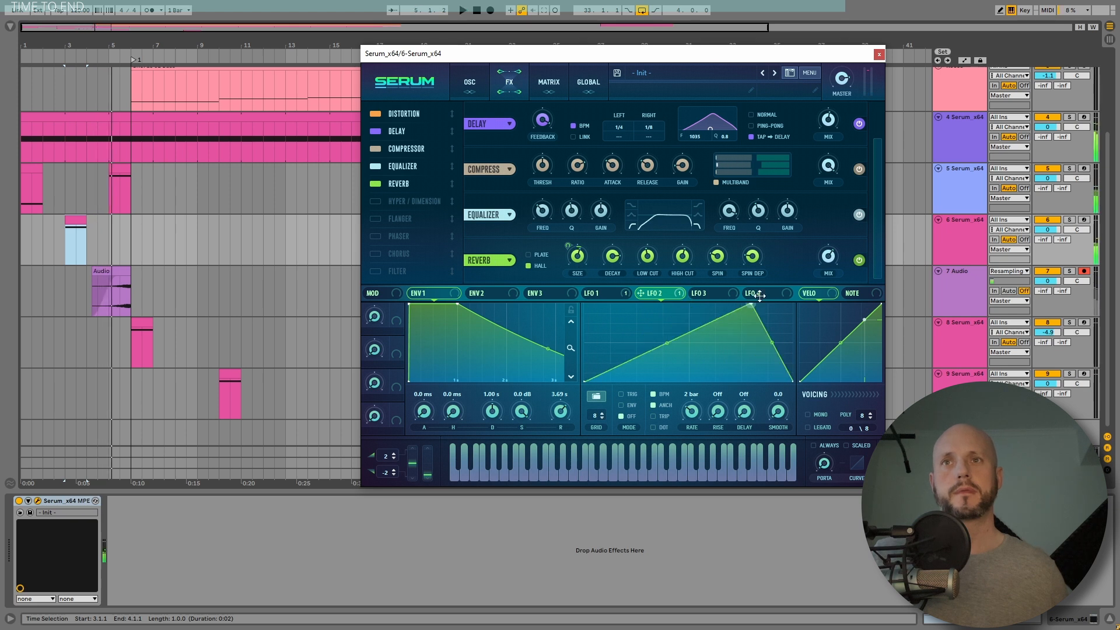
pyautogui.click(625, 405)
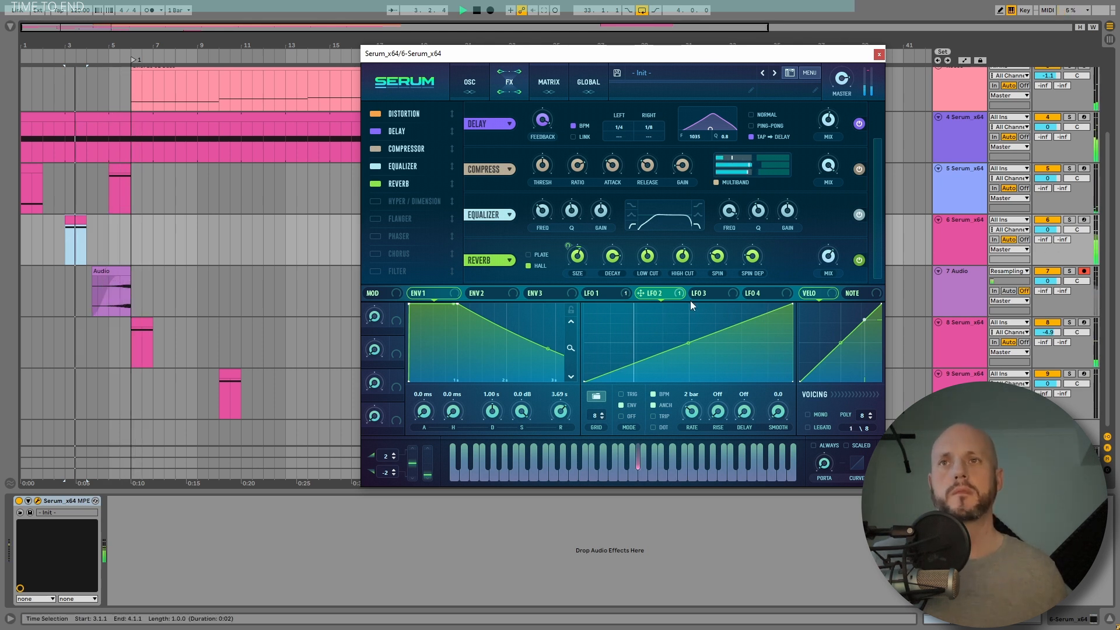
# Step: Close the Serum window on the 6 Serum track
pyautogui.moveTo(618, 259)
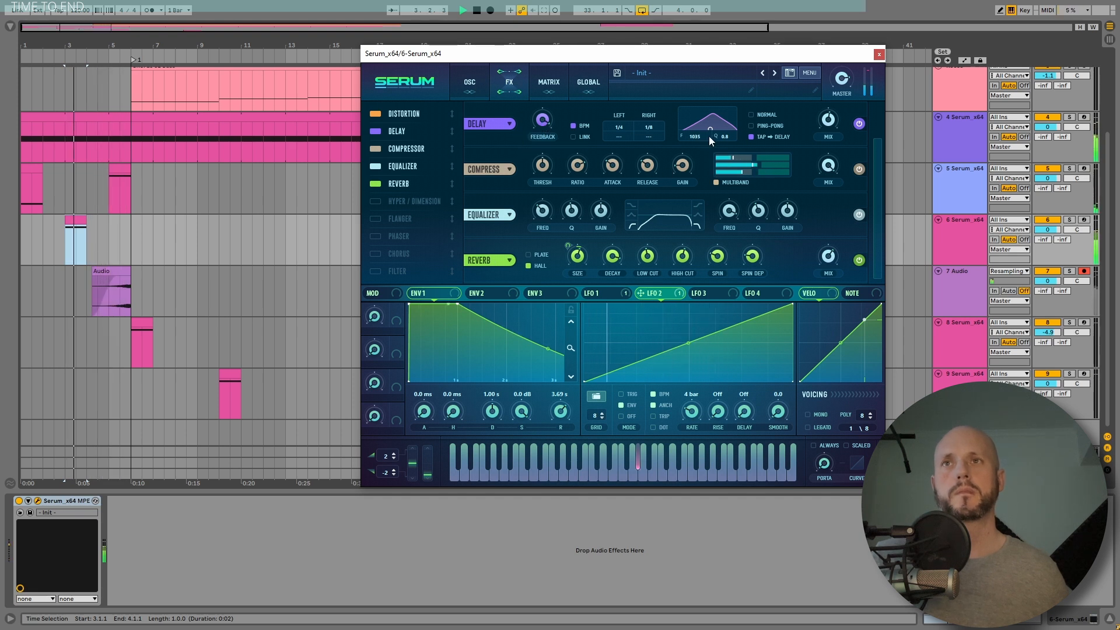
pyautogui.moveTo(544, 120)
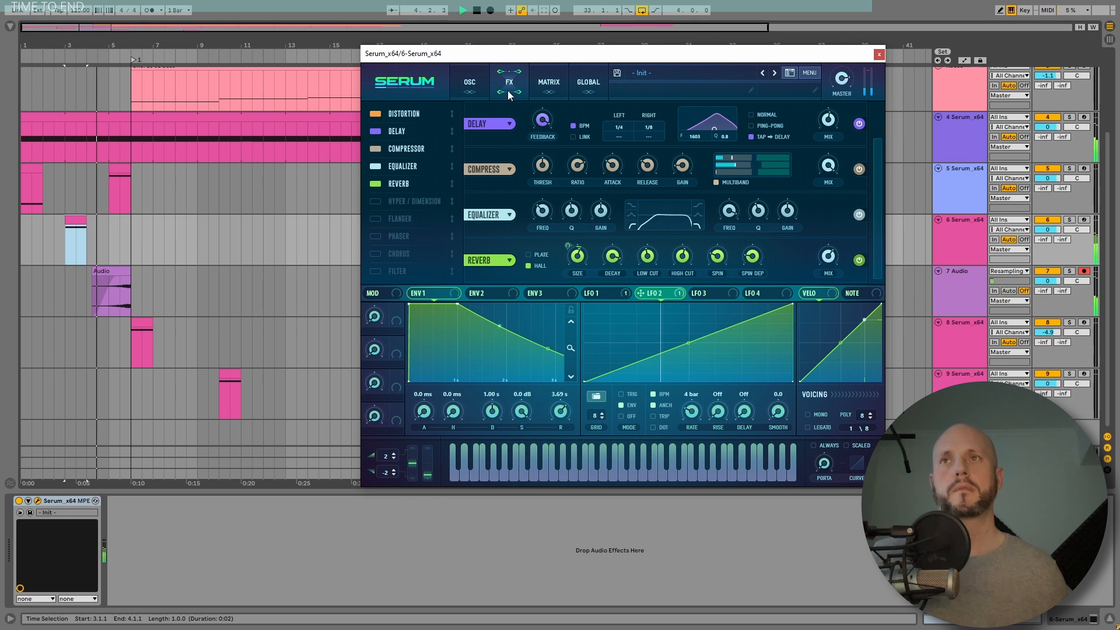
pyautogui.click(467, 78)
pyautogui.click(505, 84)
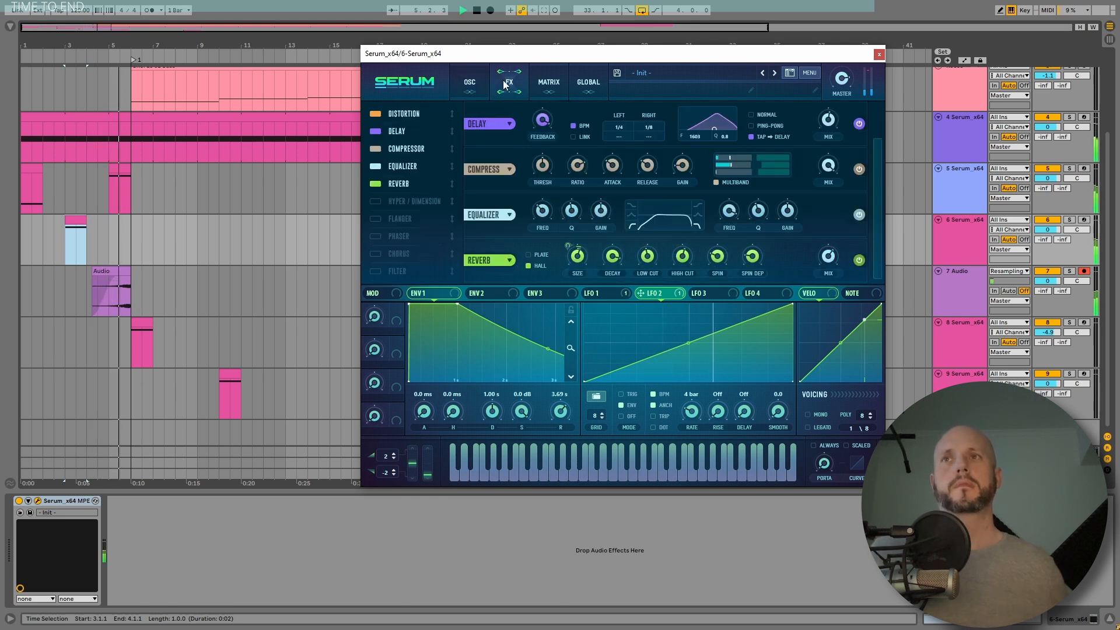
pyautogui.click(880, 54)
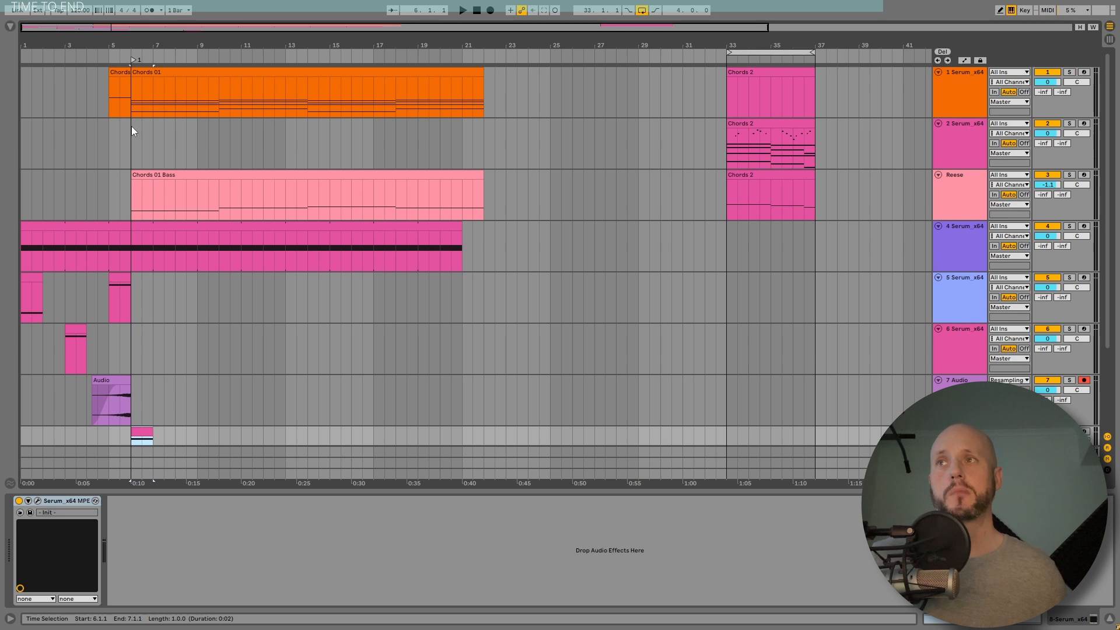
# Step: Move the Chords 2 clips earlier so they start at bar 24, right after the Chords 01 section
pyautogui.moveTo(132, 126); pyautogui.dragTo(496, 140)
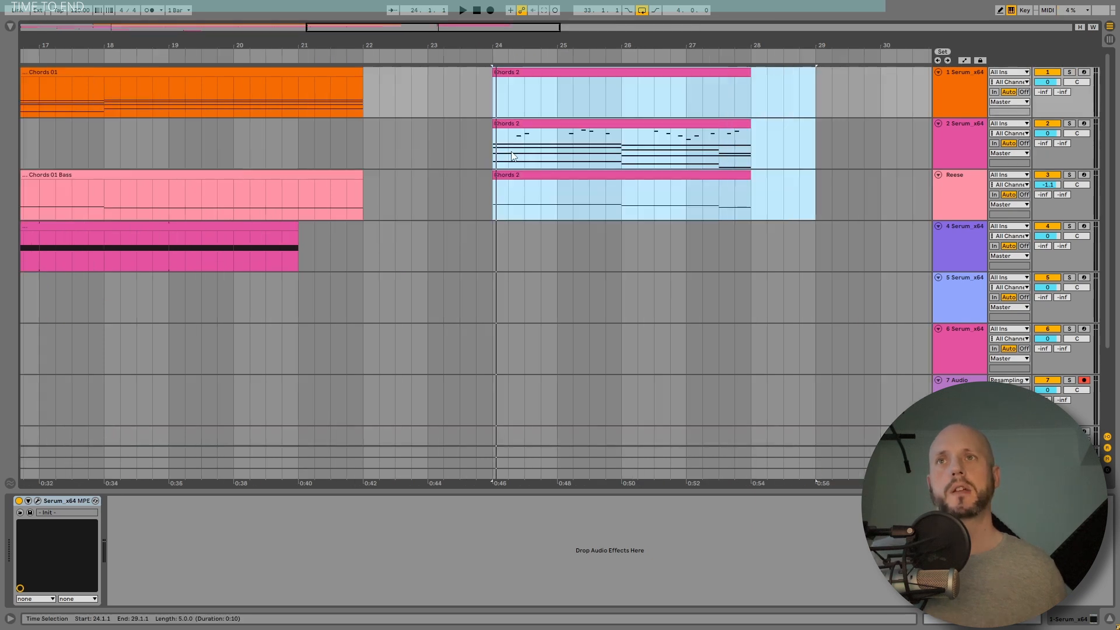
pyautogui.click(555, 126)
pyautogui.moveTo(554, 125); pyautogui.dragTo(492, 126)
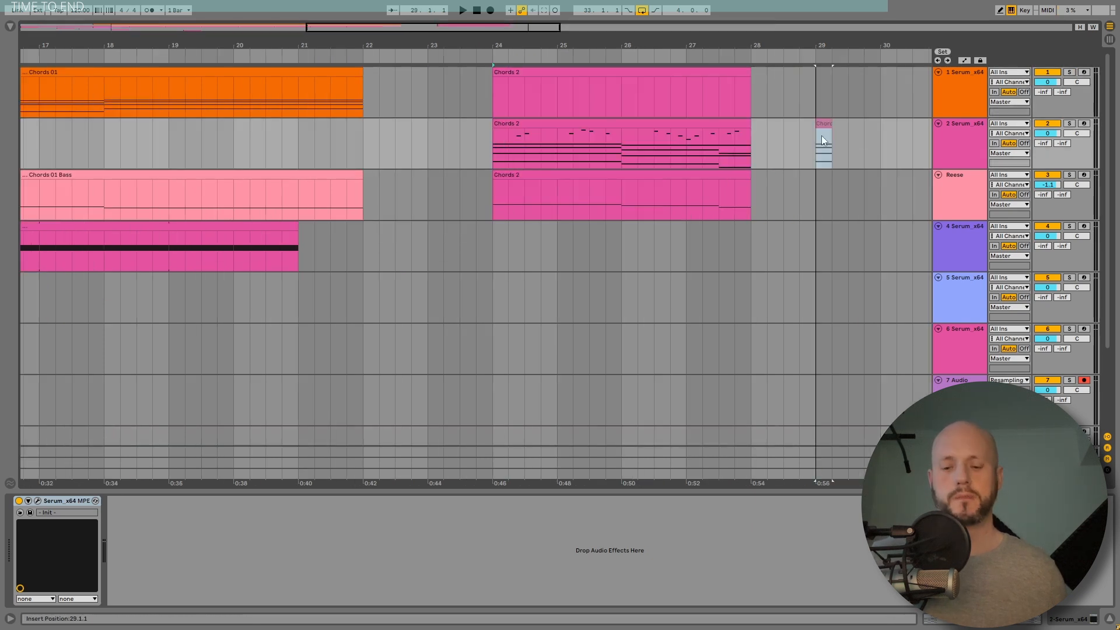
# Step: On the 2 Serum track's EQ Eight, turn the fourth band into a high-cut filter
pyautogui.click(960, 140)
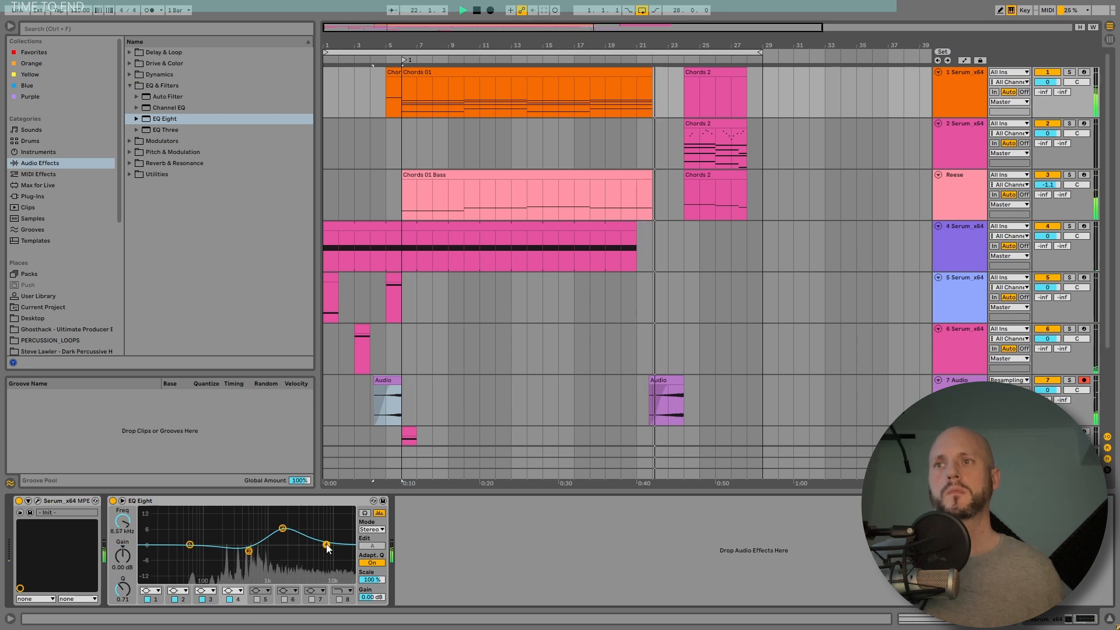
pyautogui.click(234, 591)
pyautogui.click(234, 575)
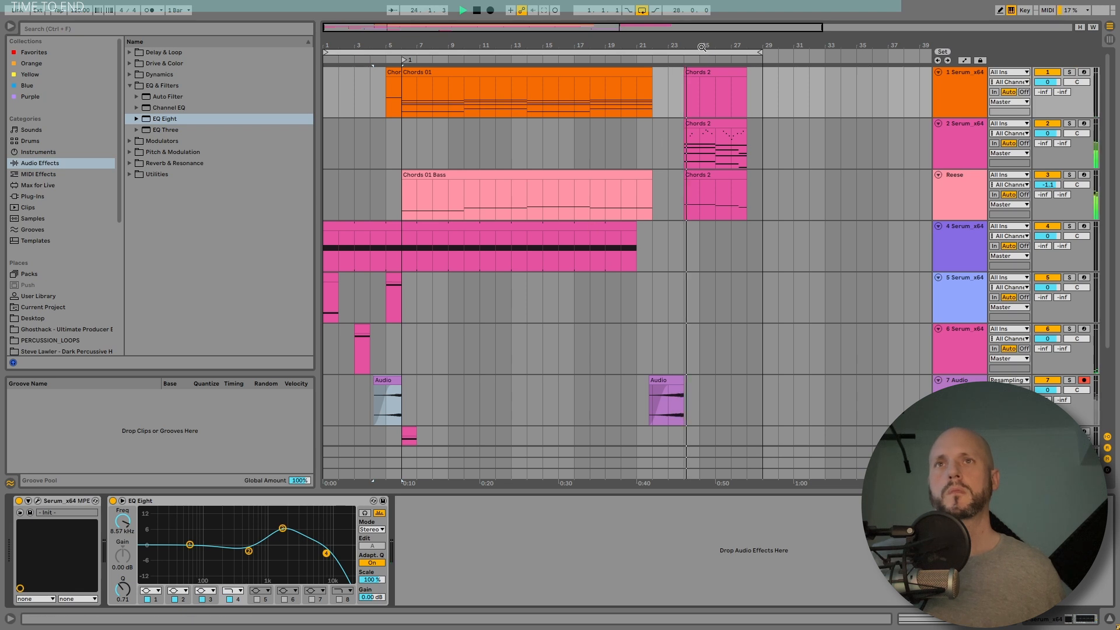
# Step: Copy the 2 Serum track's Chords 2 clip onto the 1 Serum track and solo track 1
pyautogui.click(937, 138)
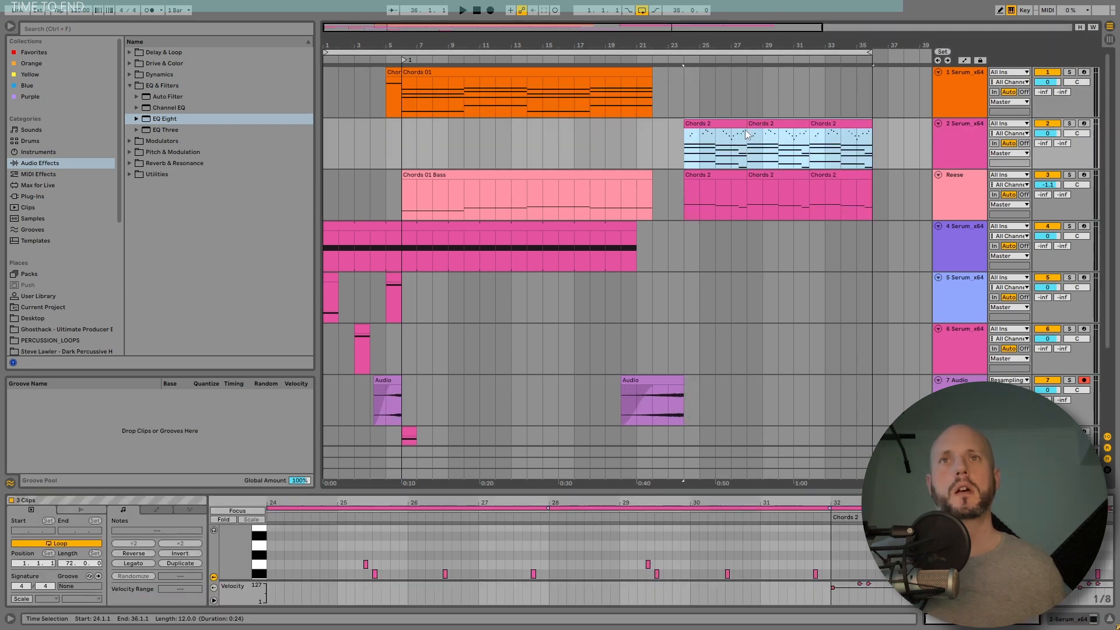
pyautogui.moveTo(713, 123); pyautogui.dragTo(714, 73)
pyautogui.click(970, 131)
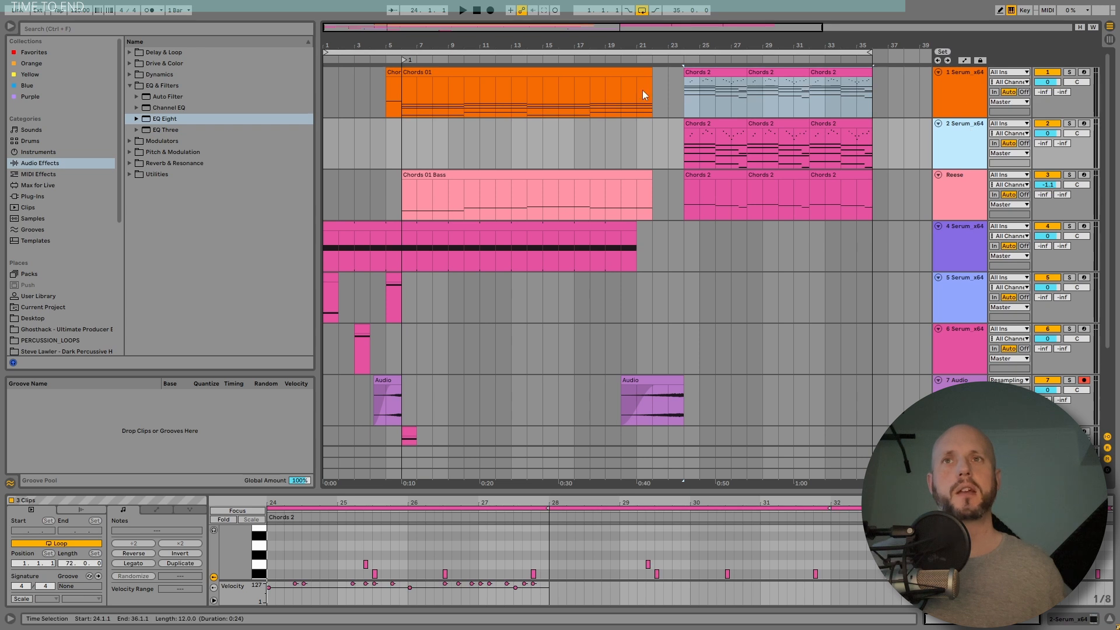
pyautogui.click(986, 80)
pyautogui.click(1070, 72)
# Step: Open the first Chords 2 clip on track 1 and delete its highest and lowest notes
pyautogui.click(726, 77)
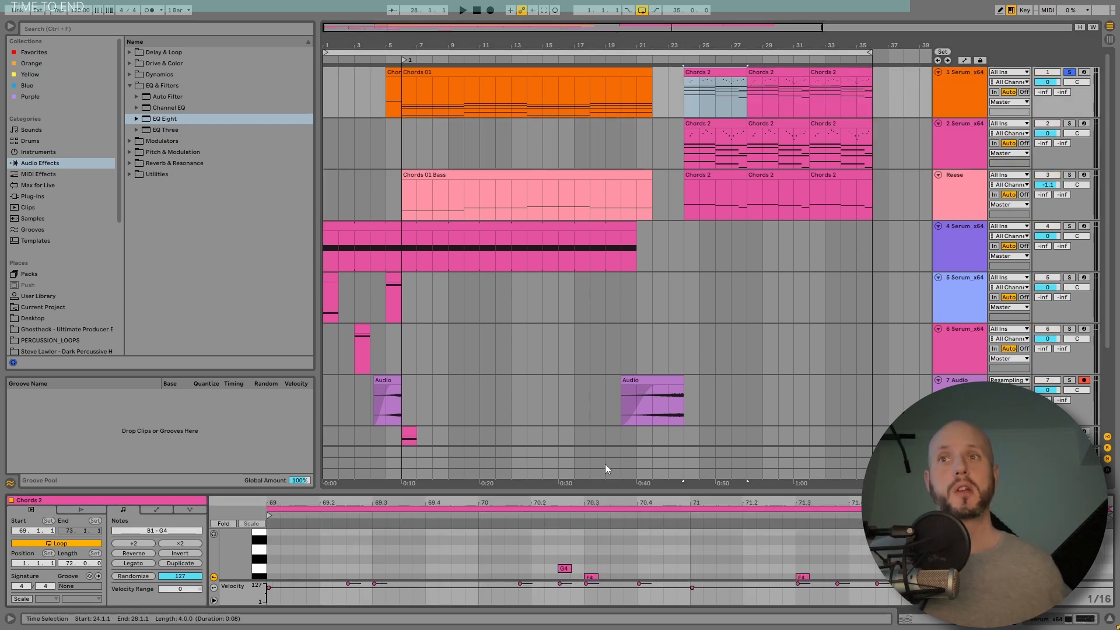
pyautogui.moveTo(606, 492); pyautogui.dragTo(606, 169)
pyautogui.moveTo(251, 225); pyautogui.dragTo(1070, 338)
pyautogui.press('Delete')
pyautogui.moveTo(872, 498); pyautogui.dragTo(481, 549)
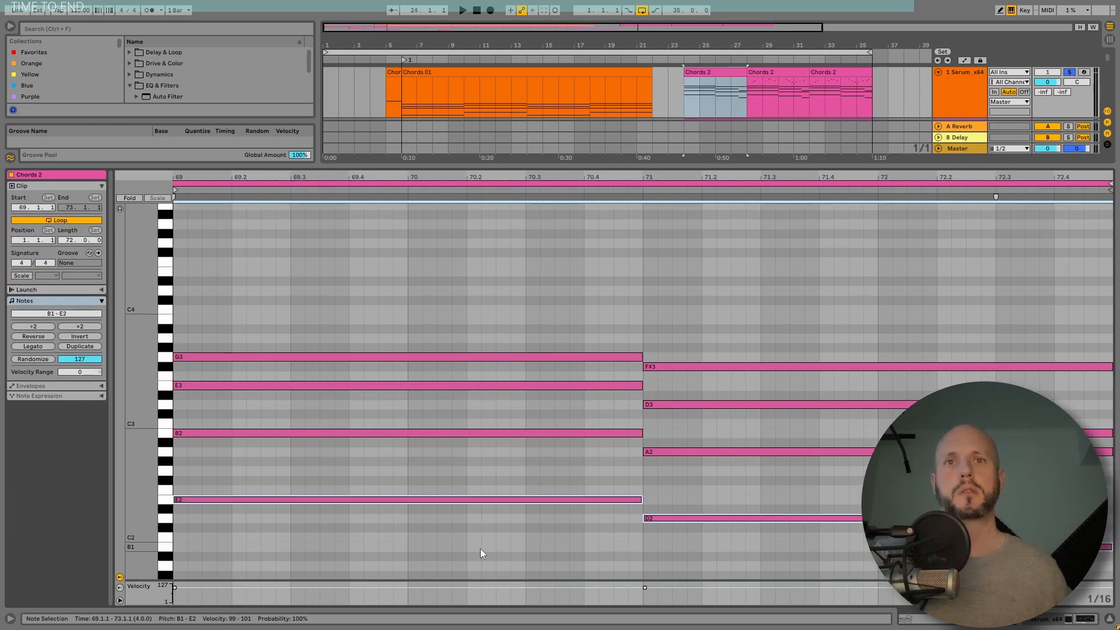
pyautogui.press('Delete')
# Step: Transpose all notes in the clip down one octave while auditioning playback
pyautogui.press('space')
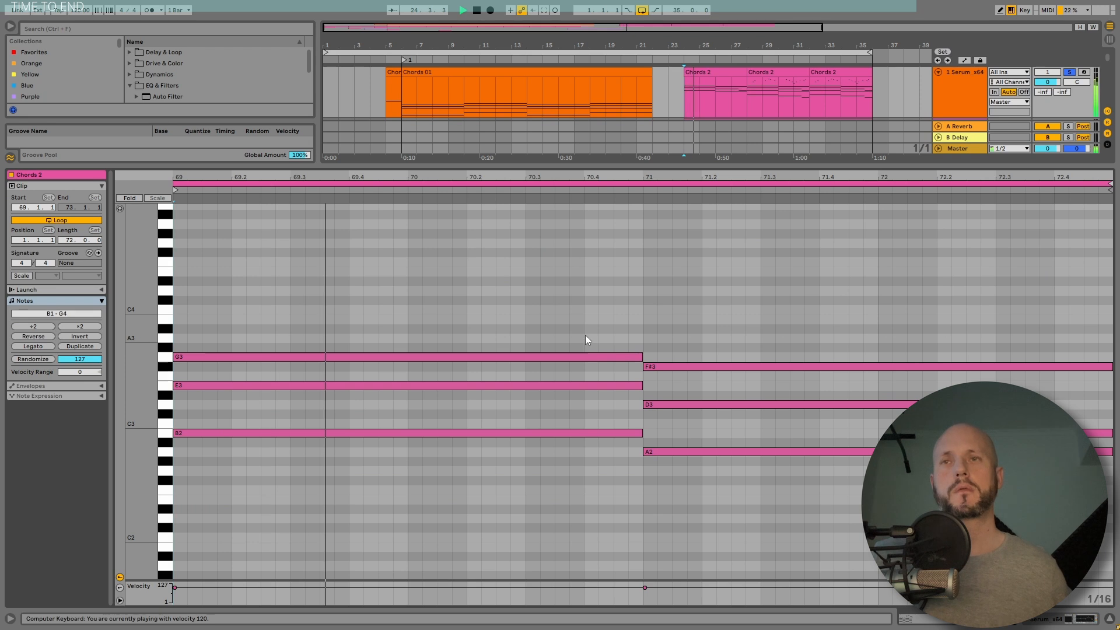
pyautogui.hotkey('ctrl', 'a')
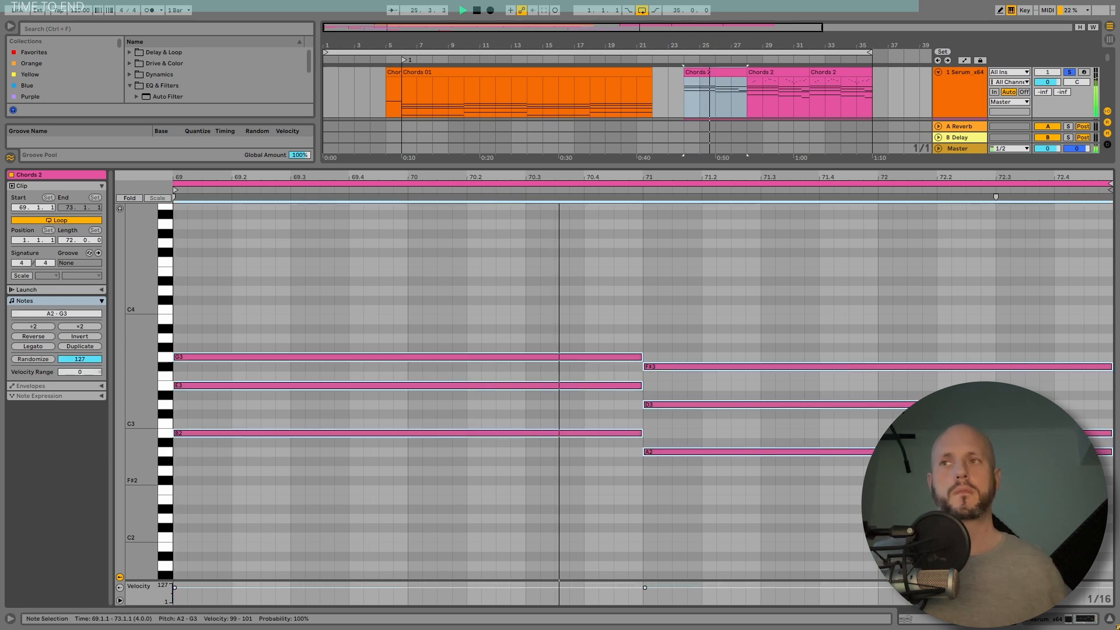
pyautogui.hotkey('shift', 'Down')
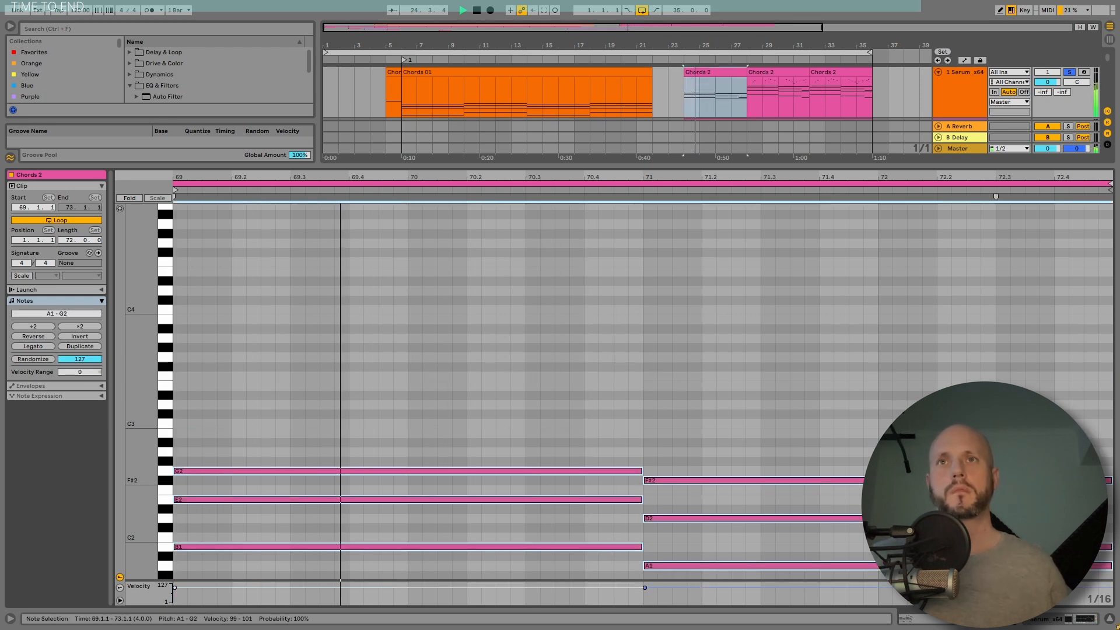
pyautogui.hotkey('shift', 'Down')
pyautogui.hotkey('shift', 'Up')
pyautogui.press('space')
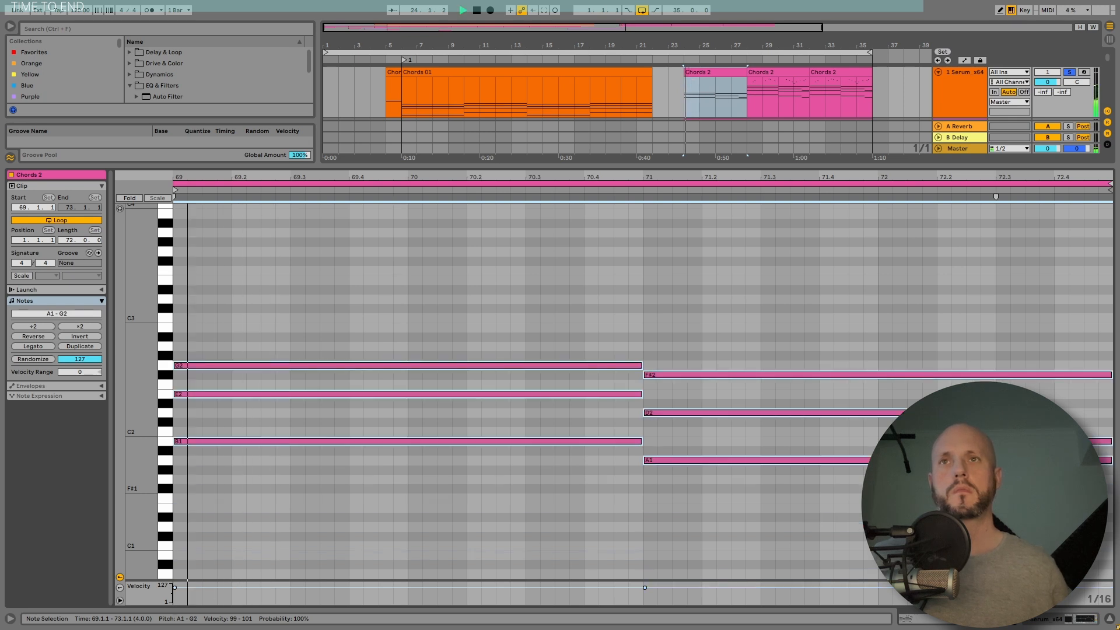
# Step: Duplicate the edited Chords 2 clip twice along the 1 Serum track
pyautogui.press('space')
pyautogui.click(717, 70)
pyautogui.hotkey('ctrl', 'd')
pyautogui.hotkey('ctrl', 'd')
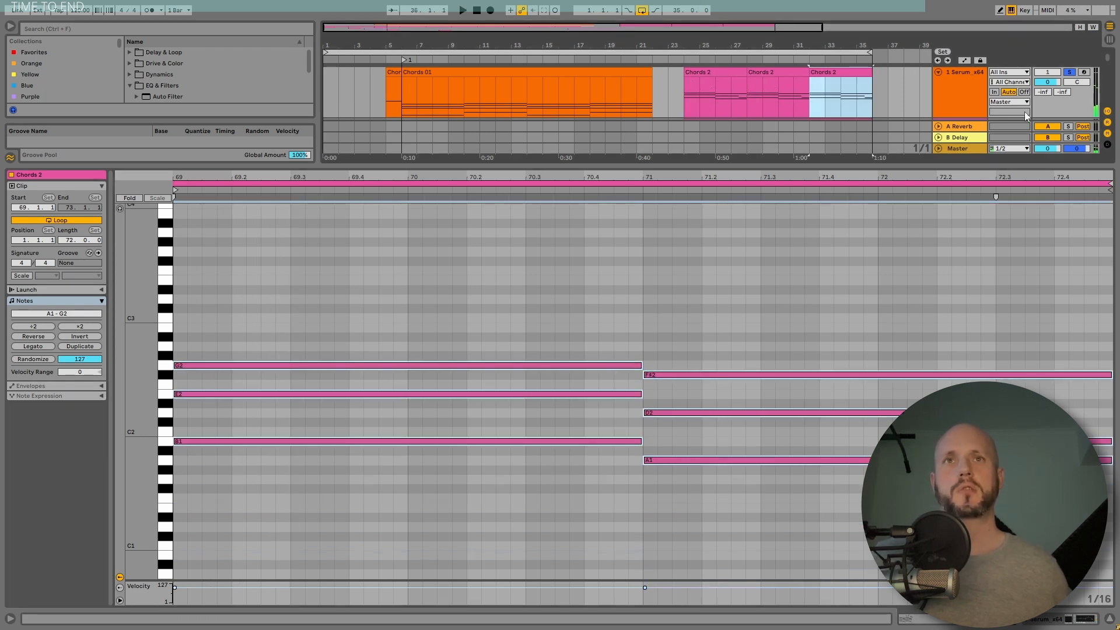
pyautogui.press('space')
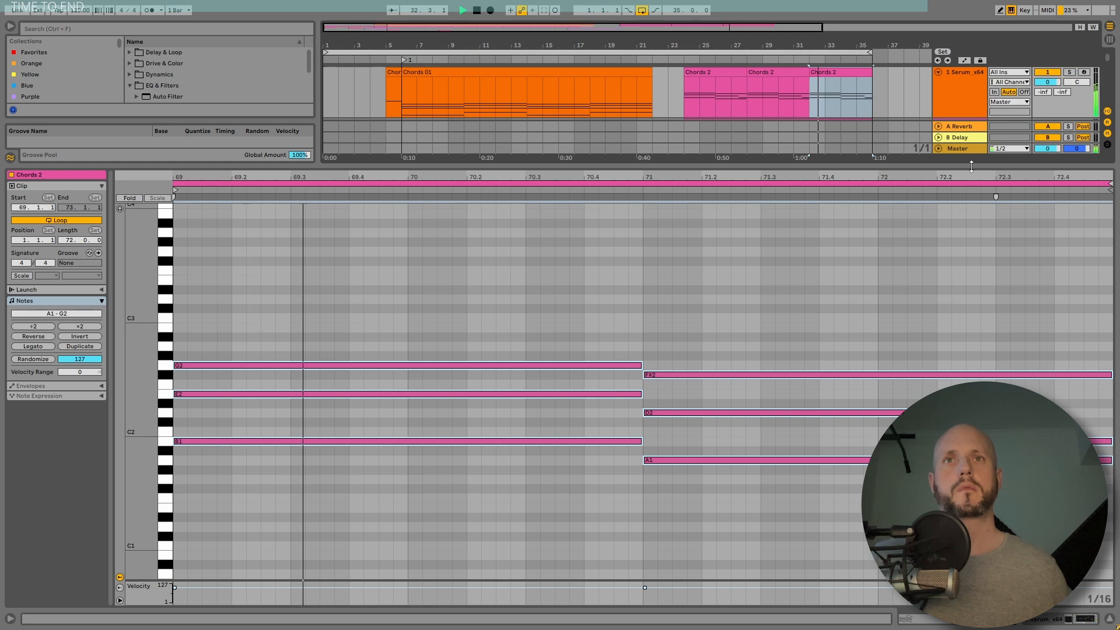
# Step: Set the warp mode of the second resampled Audio clip on the 7 Audio track to Complex
pyautogui.moveTo(971, 167); pyautogui.dragTo(972, 607)
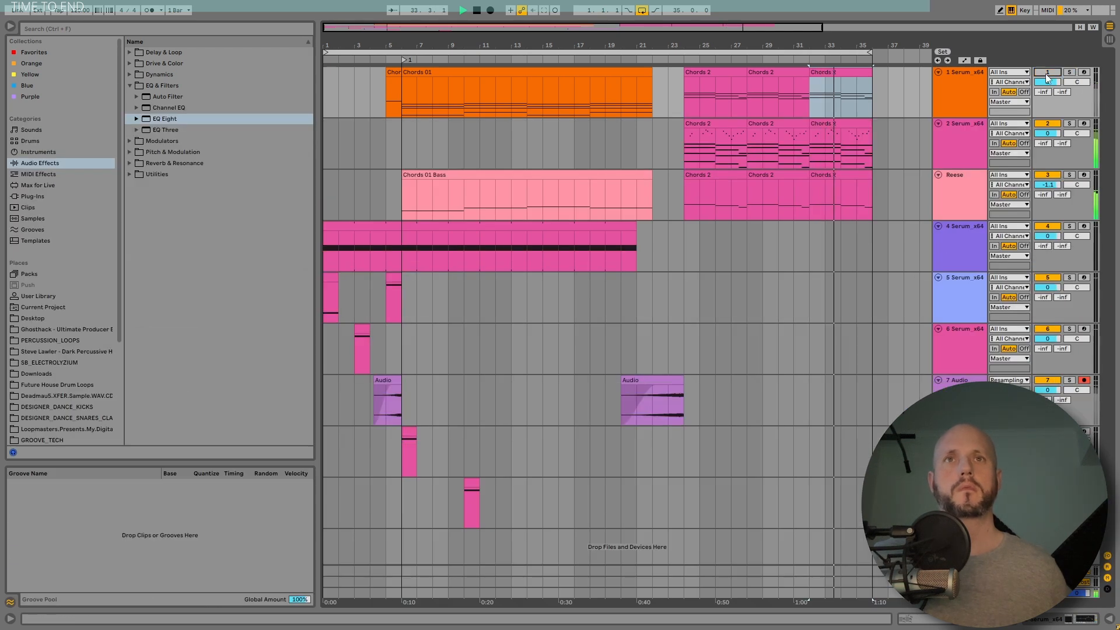
pyautogui.moveTo(824, 40); pyautogui.dragTo(657, 38)
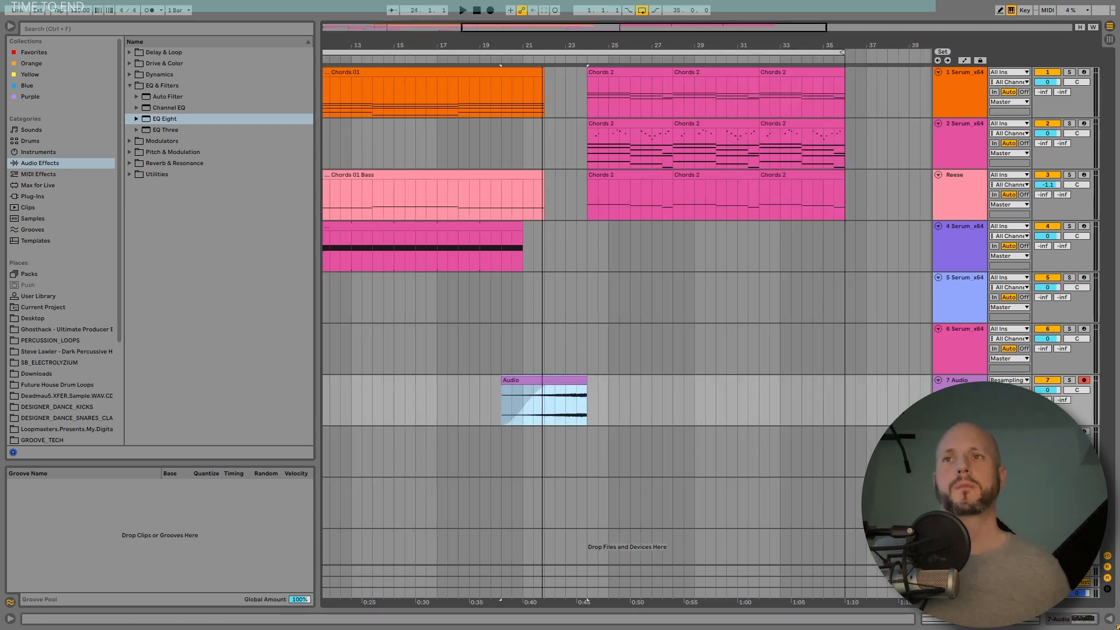
pyautogui.doubleClick(554, 379)
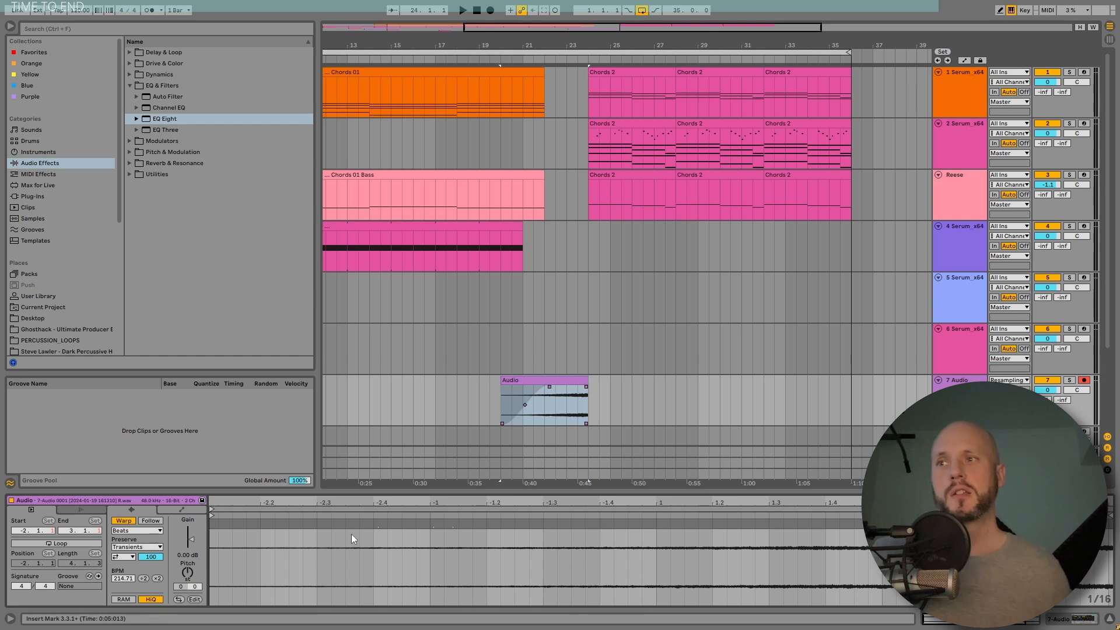
pyautogui.click(132, 531)
pyautogui.click(131, 575)
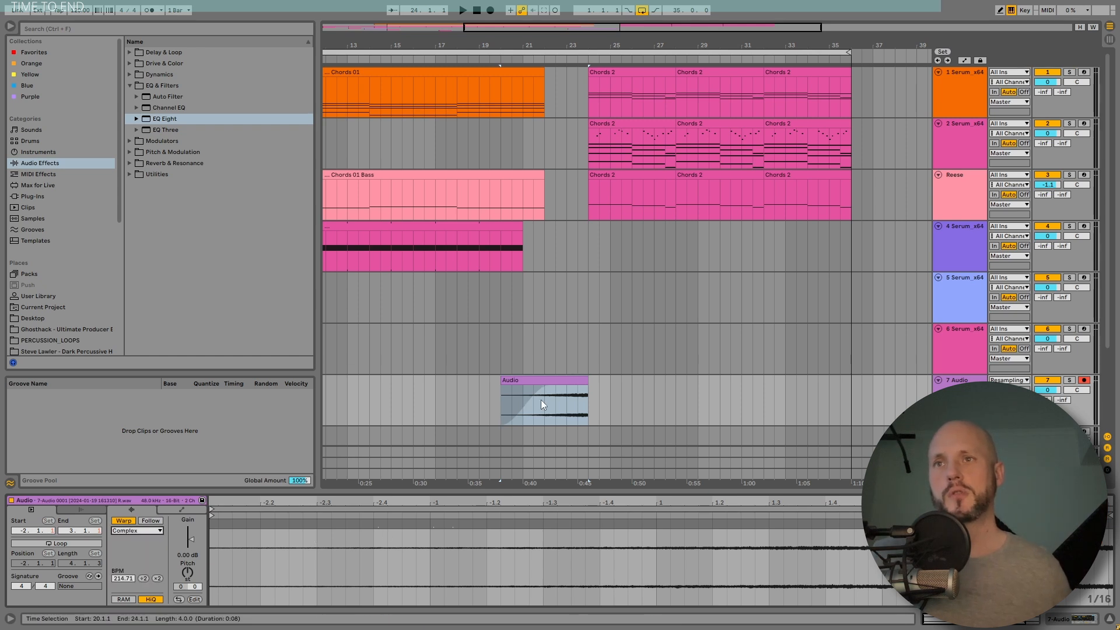
pyautogui.click(124, 521)
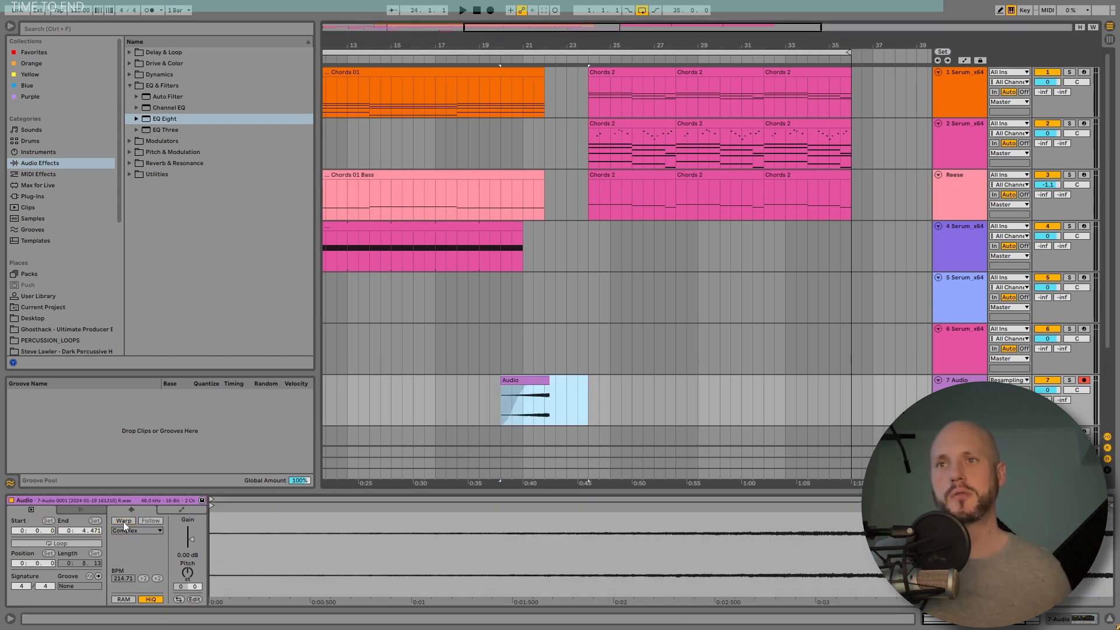
pyautogui.click(124, 521)
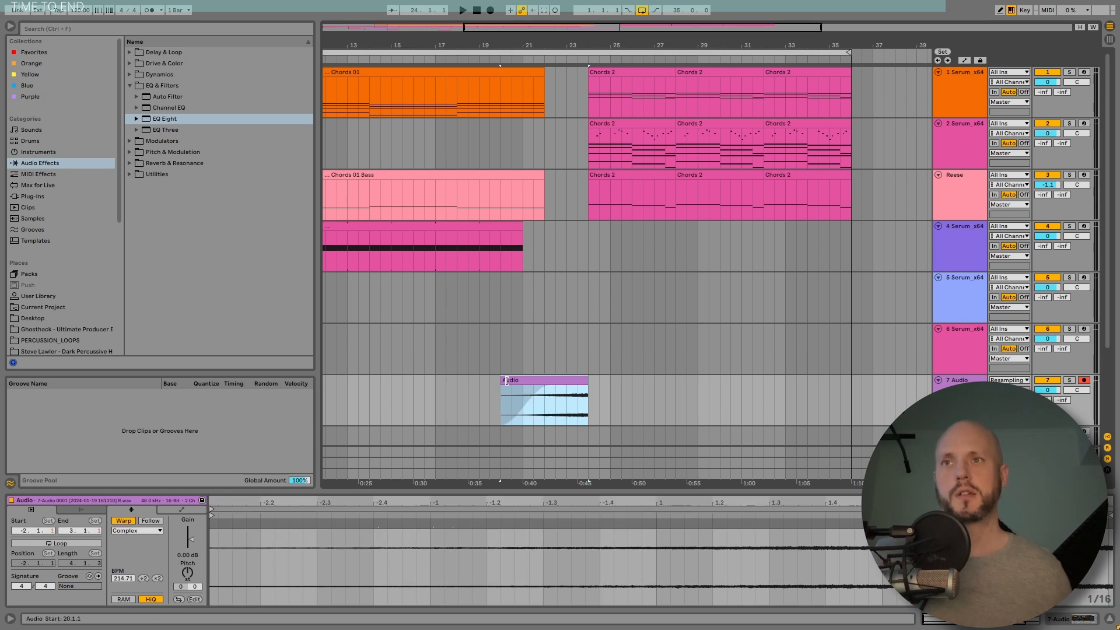
pyautogui.click(462, 403)
pyautogui.press('space')
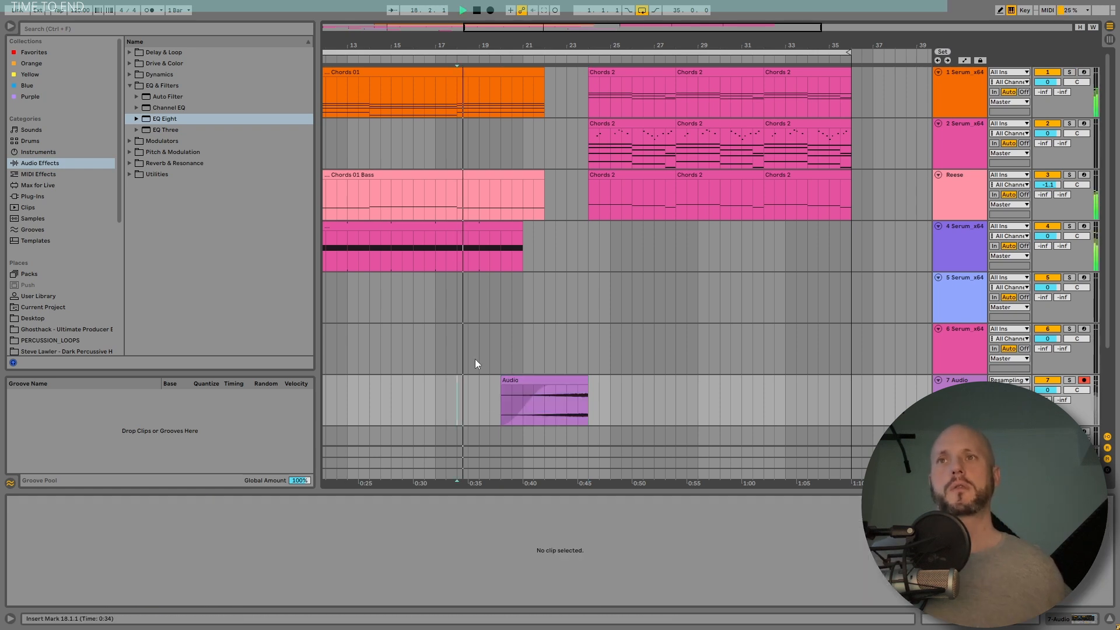
pyautogui.click(10, 27)
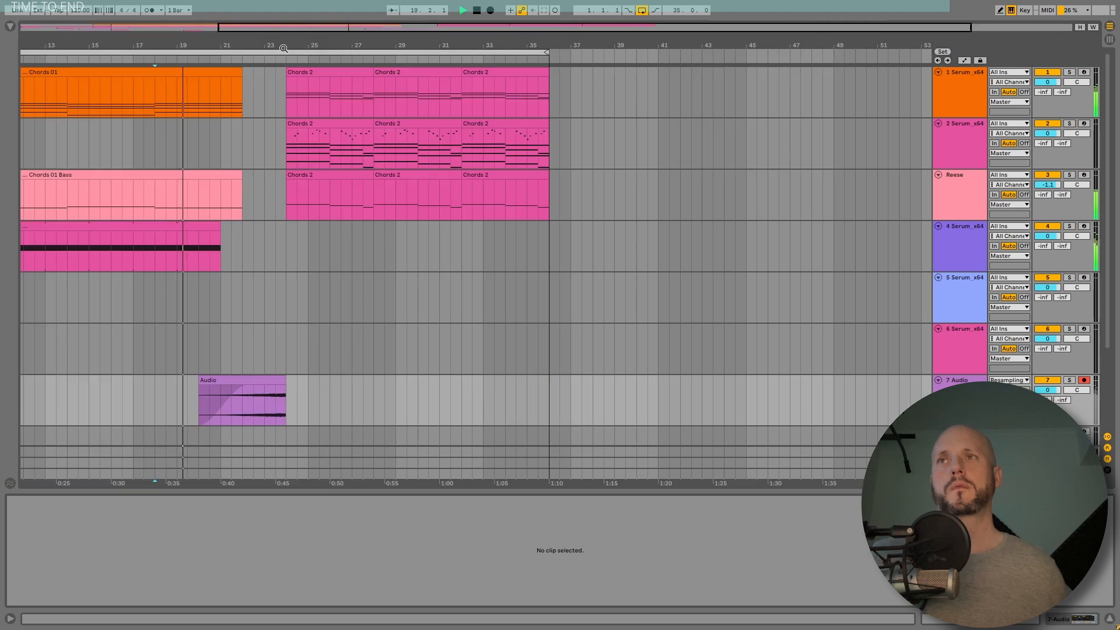
pyautogui.moveTo(198, 47); pyautogui.dragTo(409, 47)
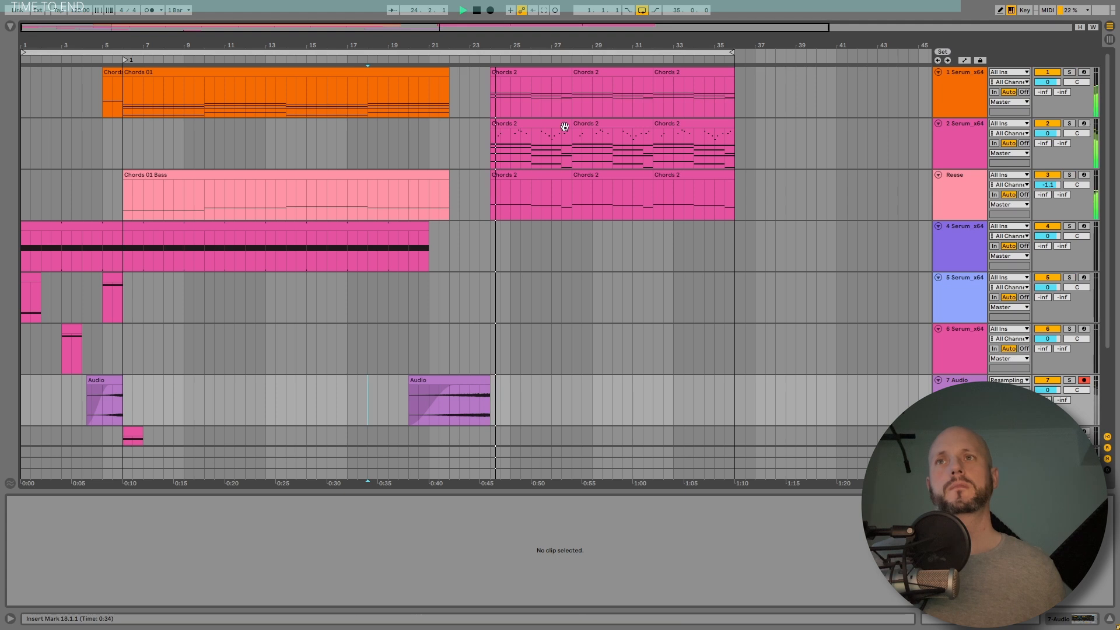
pyautogui.moveTo(496, 49); pyautogui.dragTo(496, 45)
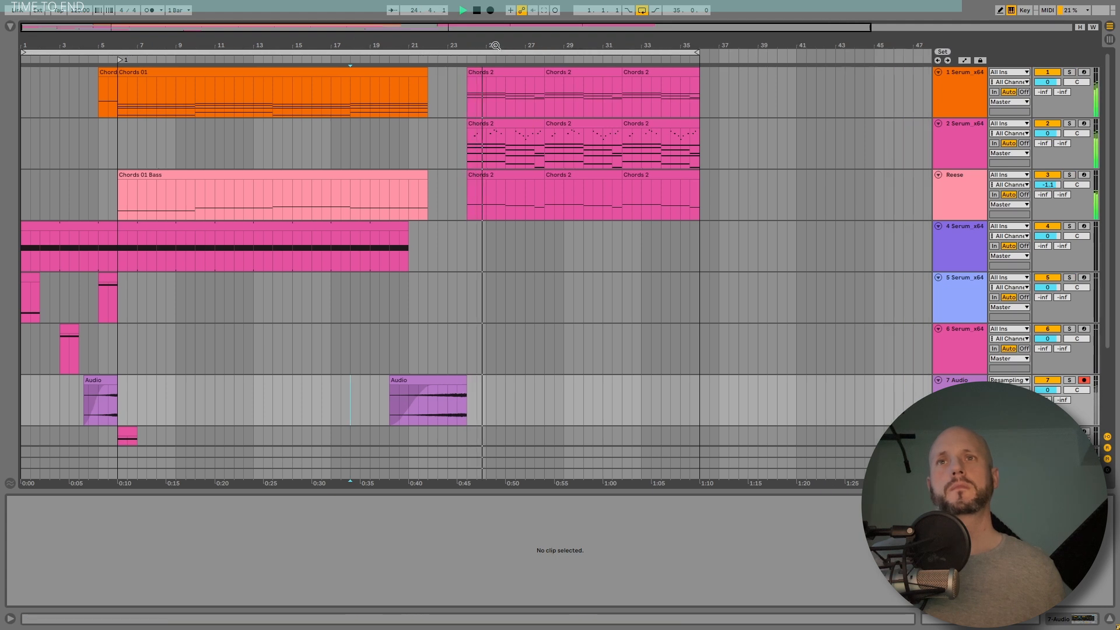
pyautogui.click(1109, 619)
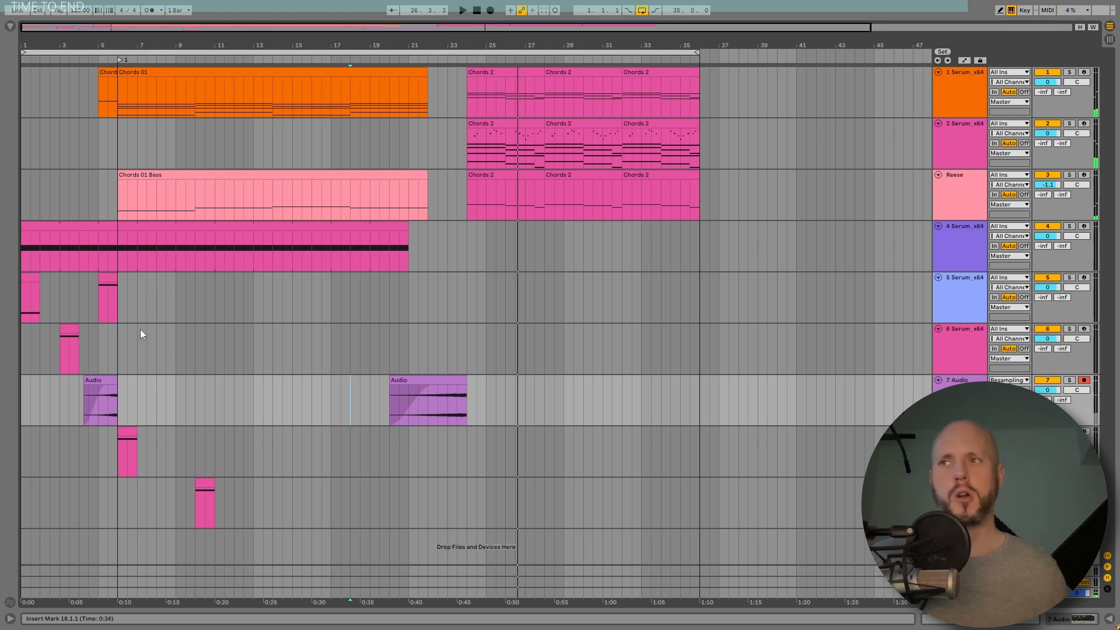
# Step: Copy the short clip on the 9 Serum_x64 track to bar 22
pyautogui.click(429, 332)
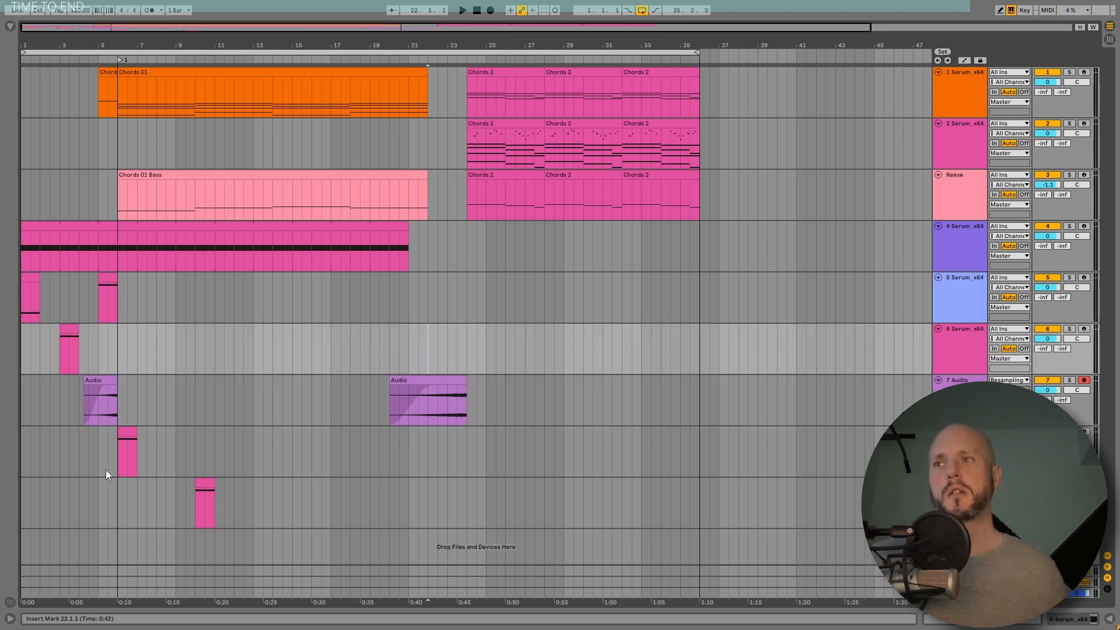
pyautogui.click(201, 485)
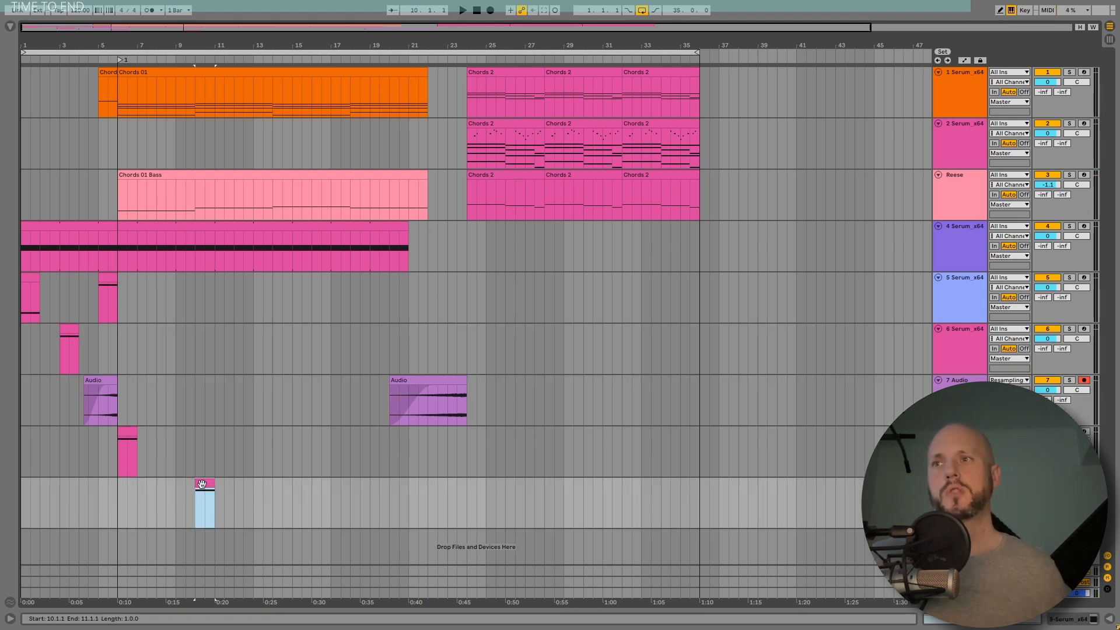
pyautogui.press('space')
pyautogui.click(128, 432)
pyautogui.press('space')
pyautogui.press('space')
pyautogui.click(201, 481)
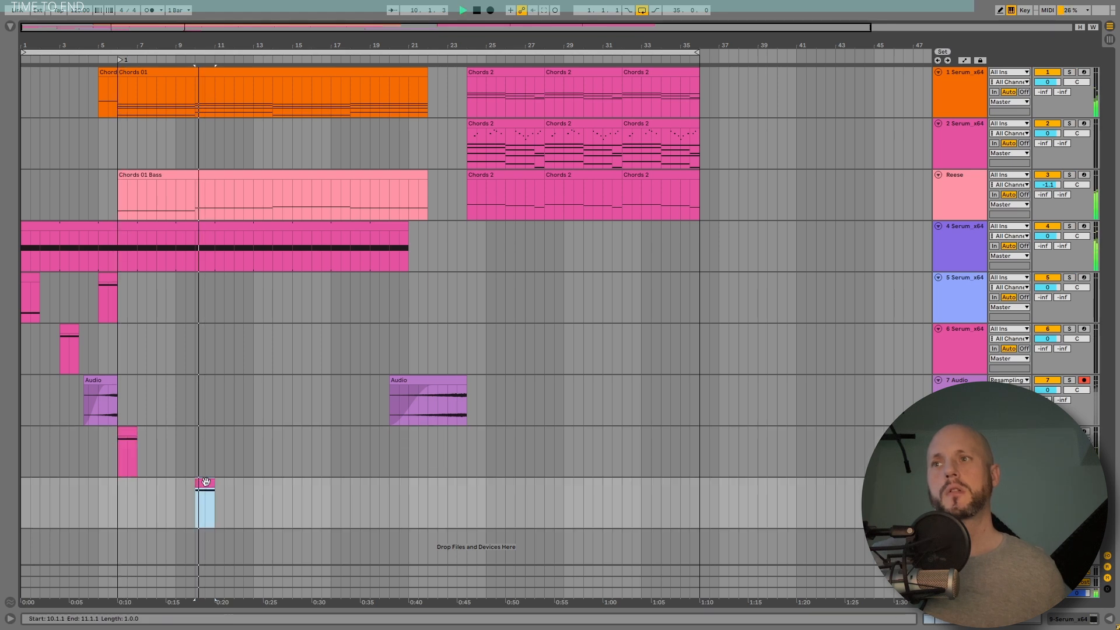
pyautogui.moveTo(201, 481); pyautogui.dragTo(435, 502)
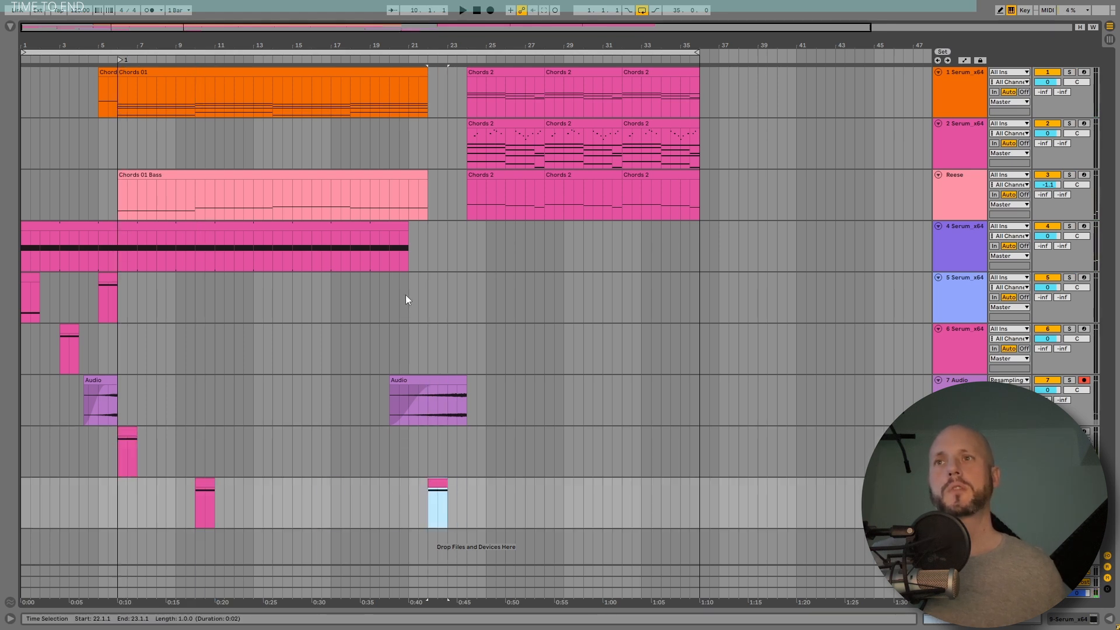
# Step: Extend the long clip on the 4 Serum_x64 track to end at bar 22
pyautogui.click(393, 288)
pyautogui.press('space')
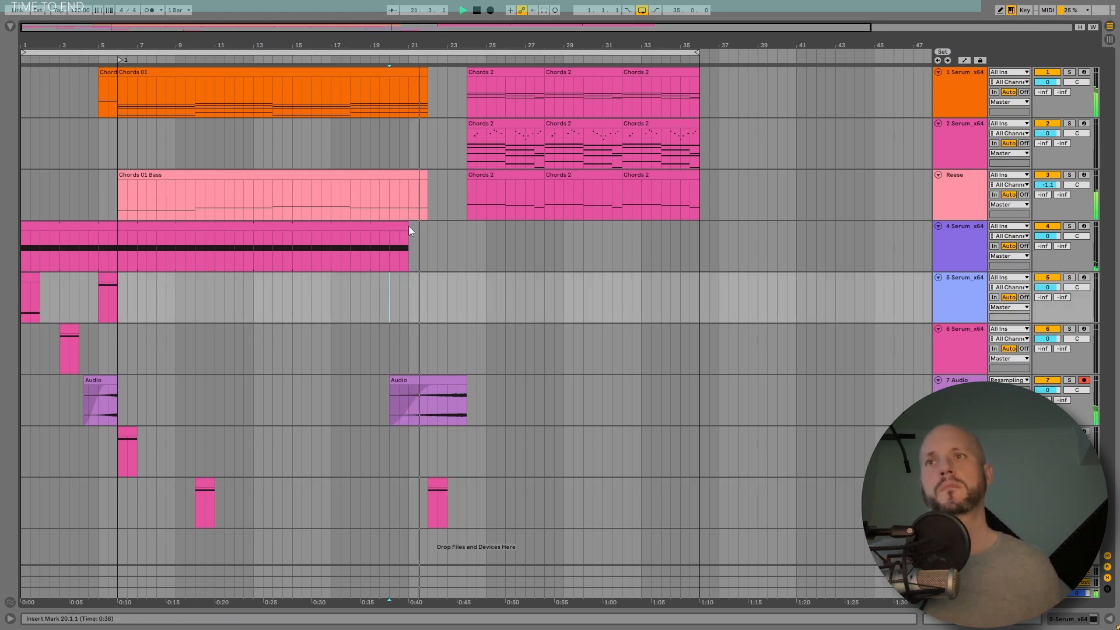
pyautogui.moveTo(408, 226); pyautogui.dragTo(428, 229)
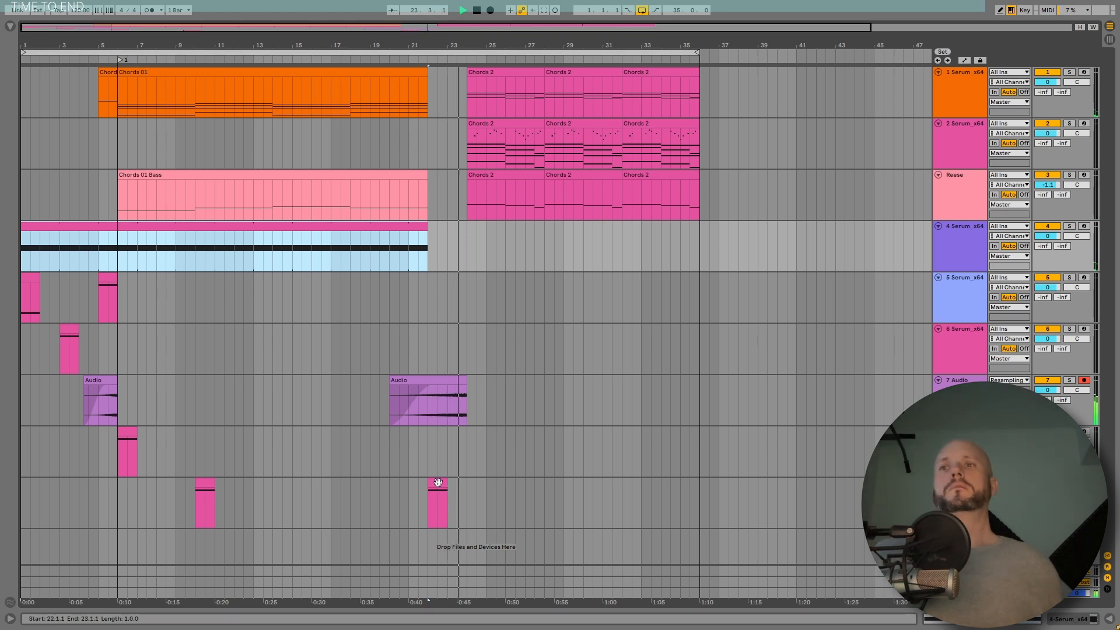
# Step: Audition the short clips on the 7 Audio, 6 Serum_x64 and 5 Serum_x64 tracks by selecting and playing them
pyautogui.click(115, 390)
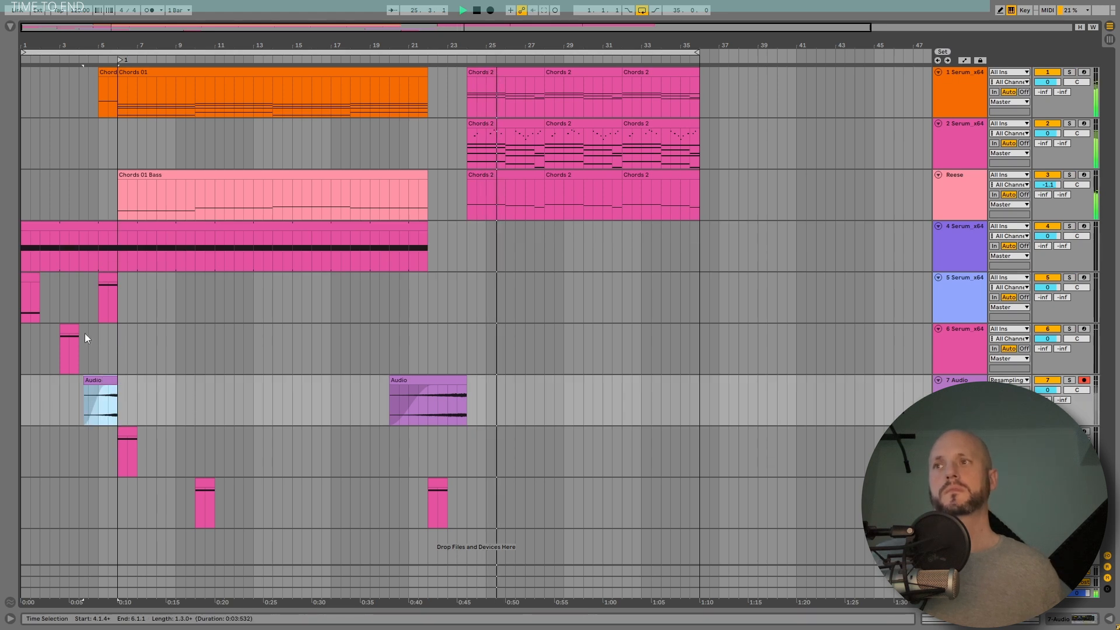
pyautogui.click(70, 339)
pyautogui.press('space')
pyautogui.click(108, 276)
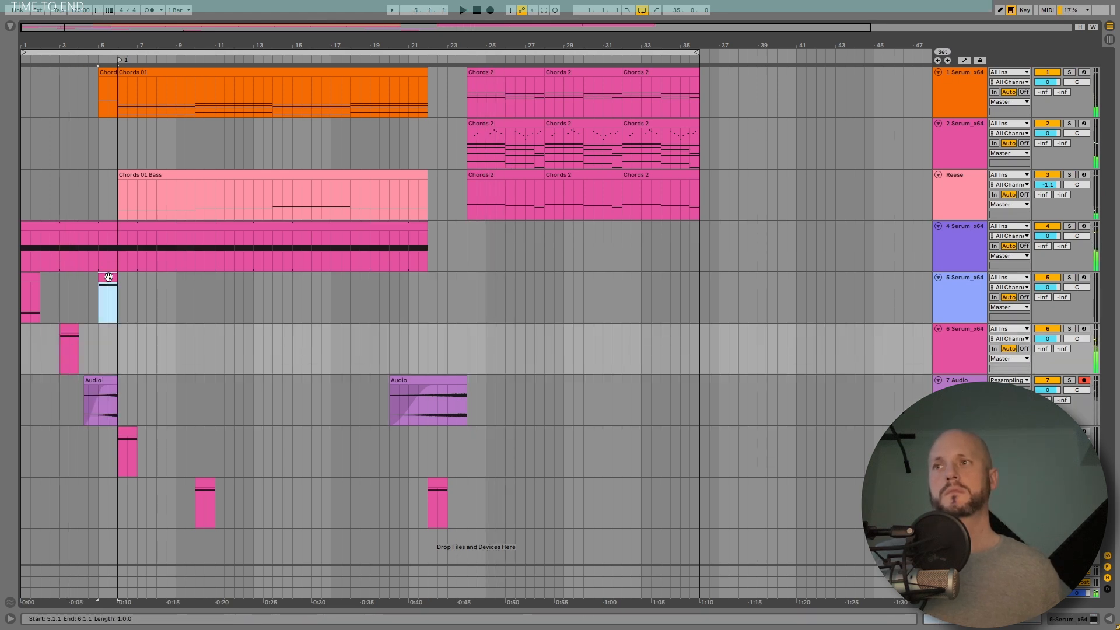
pyautogui.press('space')
# Step: Copy the short clip on the 8 Serum_x64 track to bar 21 and play it back
pyautogui.click(128, 431)
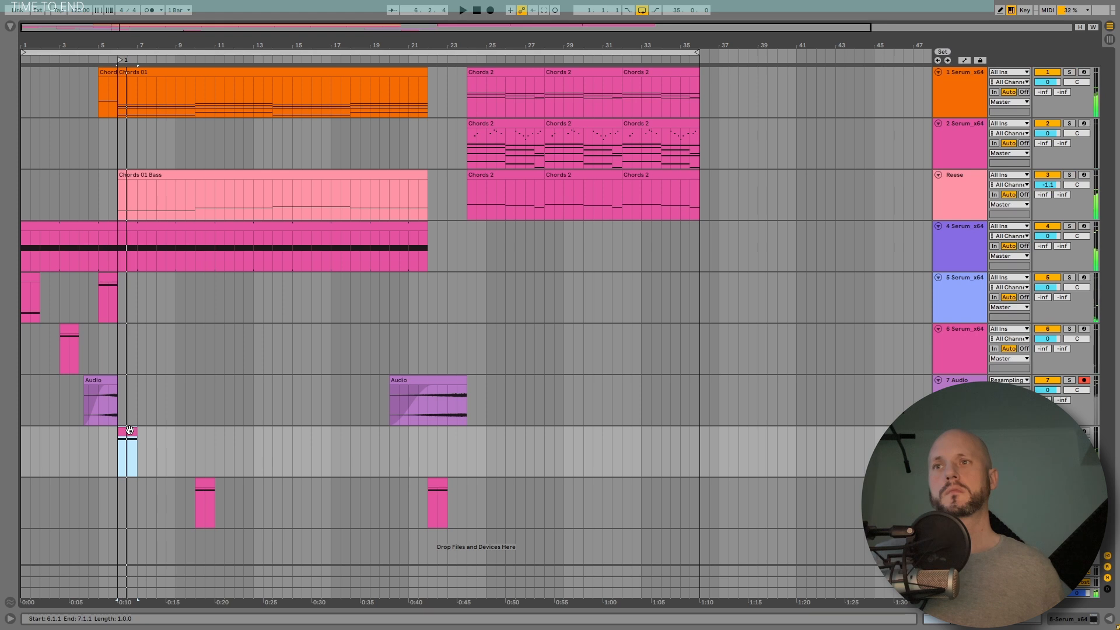
pyautogui.moveTo(129, 431)
pyautogui.mouseDown()
pyautogui.moveTo(414, 461)
pyautogui.moveTo(398, 435)
pyautogui.mouseUp()
pyautogui.click(390, 436)
pyautogui.press('space')
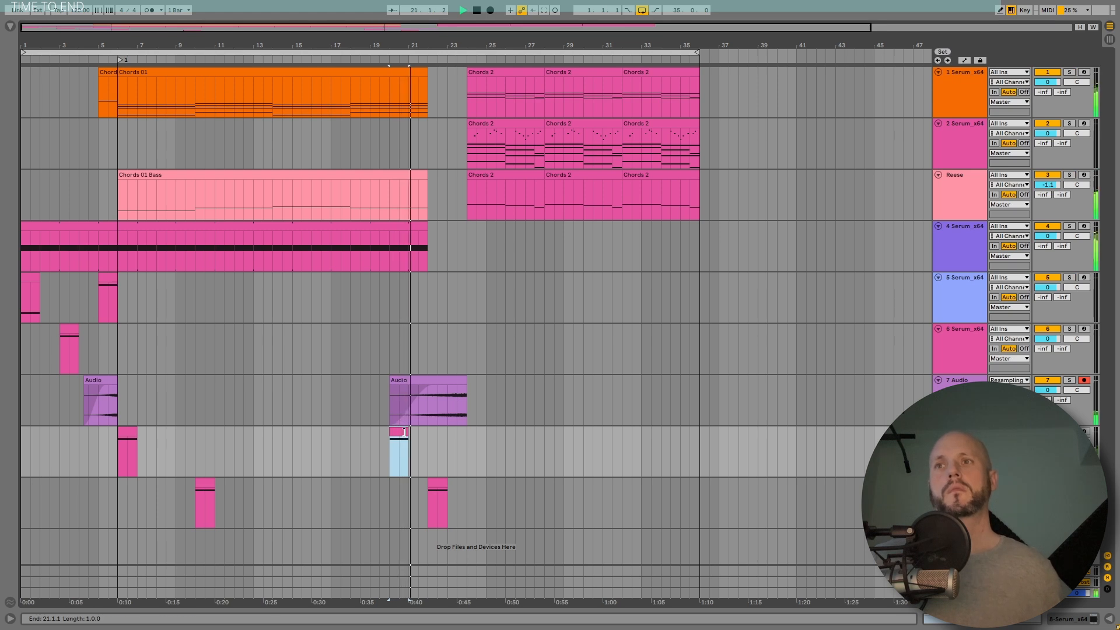
pyautogui.moveTo(398, 433); pyautogui.dragTo(418, 433)
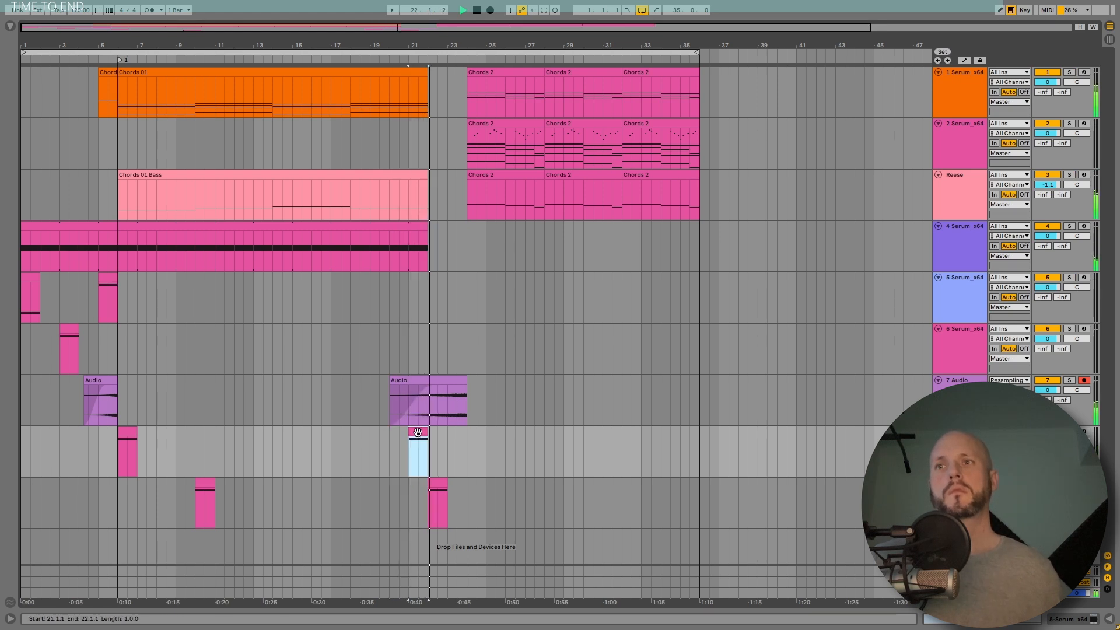
pyautogui.click(388, 433)
pyautogui.press('space')
pyautogui.press('space')
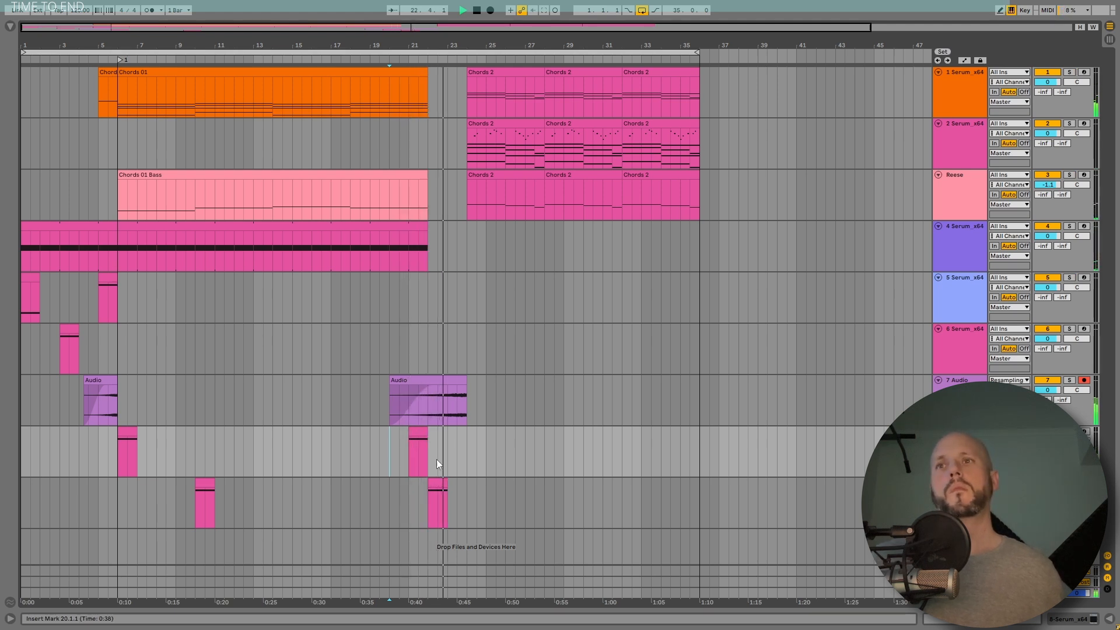
# Step: Stretch the fade-in of the second Audio clip on the 7 Audio track across the whole clip
pyautogui.doubleClick(458, 375)
pyautogui.moveTo(192, 542); pyautogui.dragTo(192, 536)
pyautogui.moveTo(434, 388); pyautogui.dragTo(467, 388)
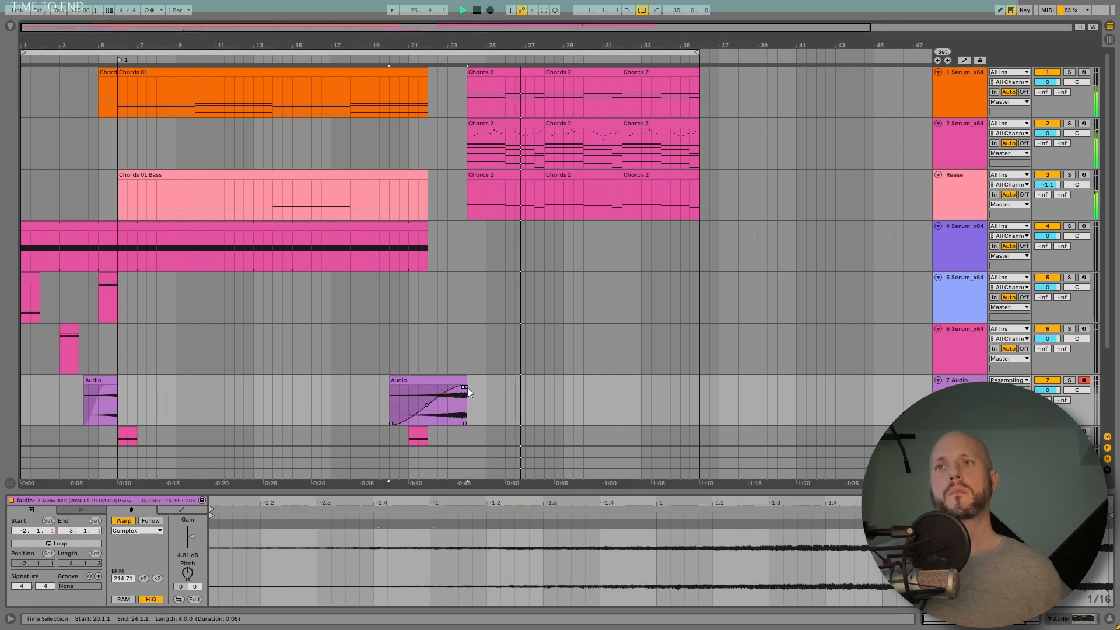
pyautogui.click(411, 396)
pyautogui.scroll(-5, 492, 387)
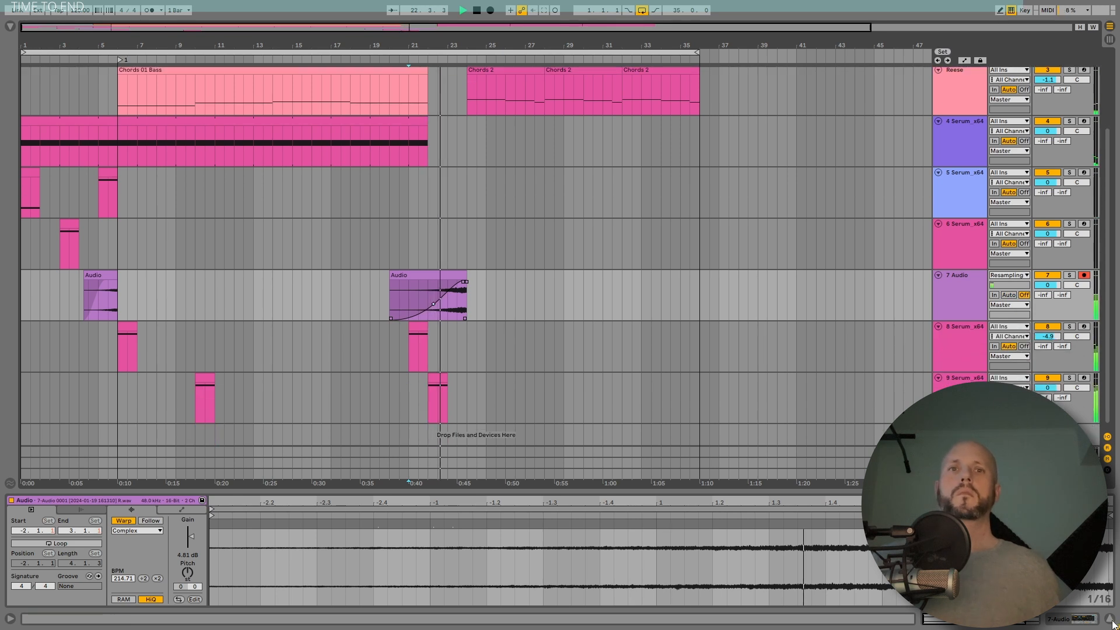
pyautogui.click(1110, 618)
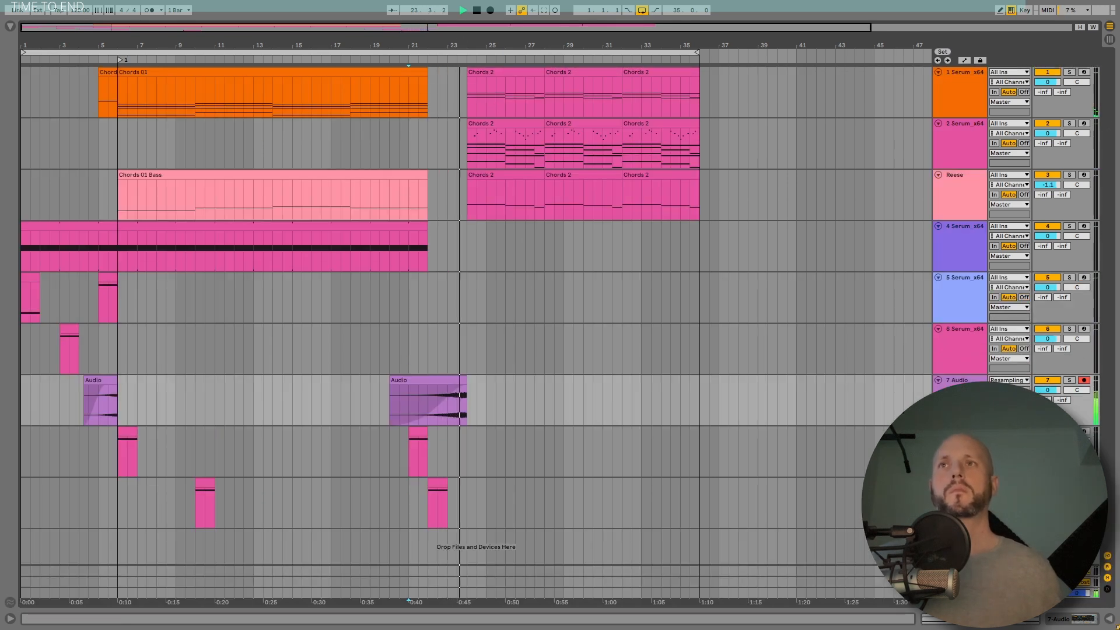
# Step: Zoom out to the whole arrangement and play it back from the start
pyautogui.moveTo(464, 47); pyautogui.dragTo(379, 51)
pyautogui.click(380, 51)
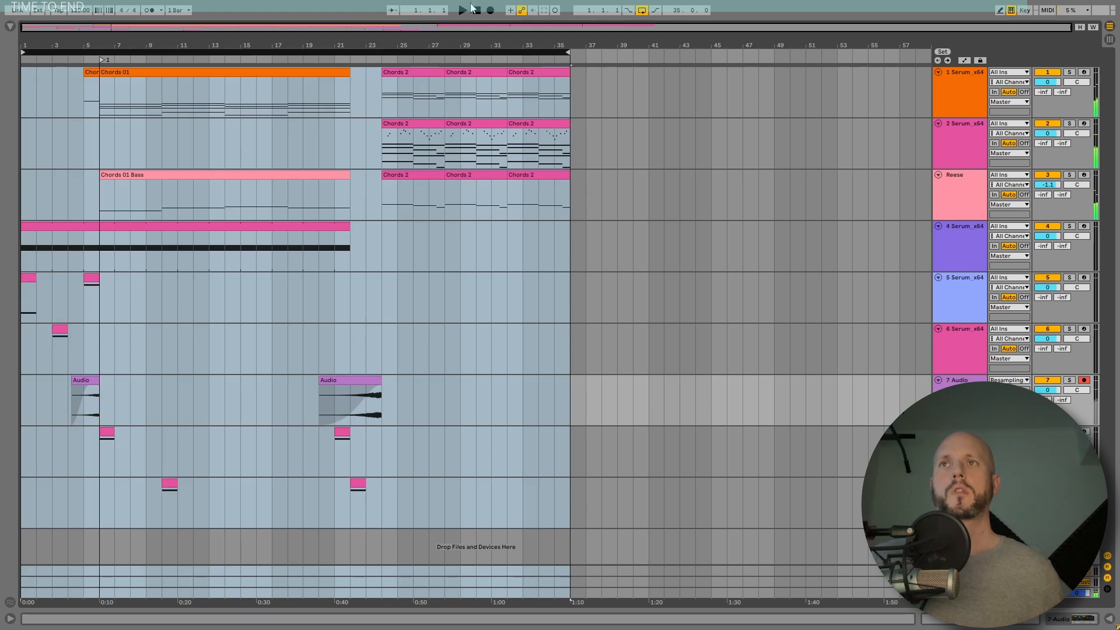
pyautogui.click(476, 11)
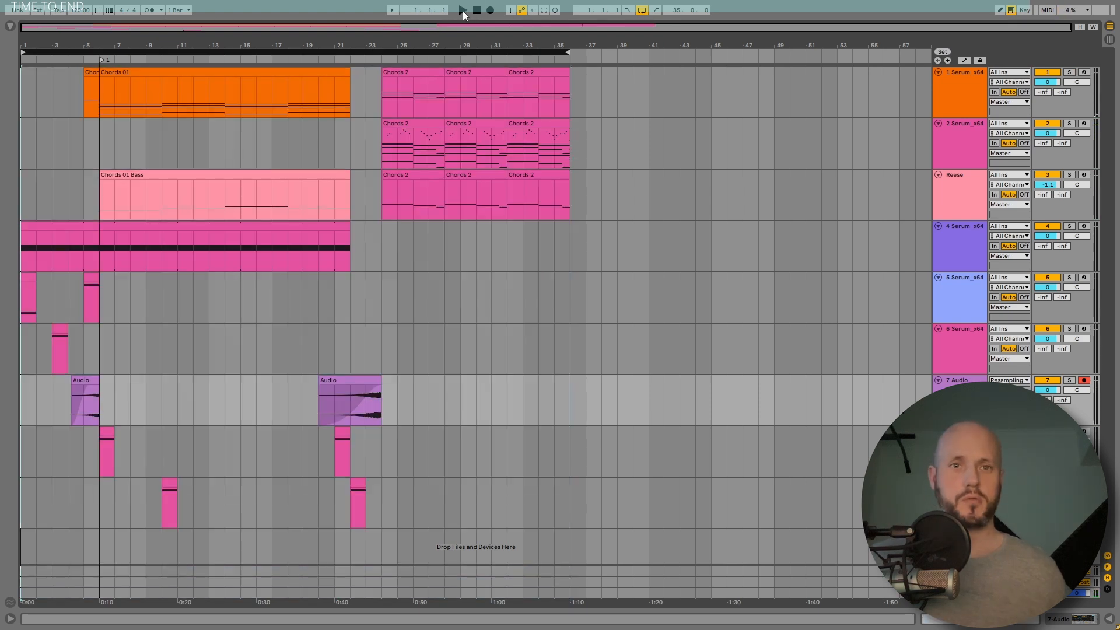
pyautogui.click(463, 10)
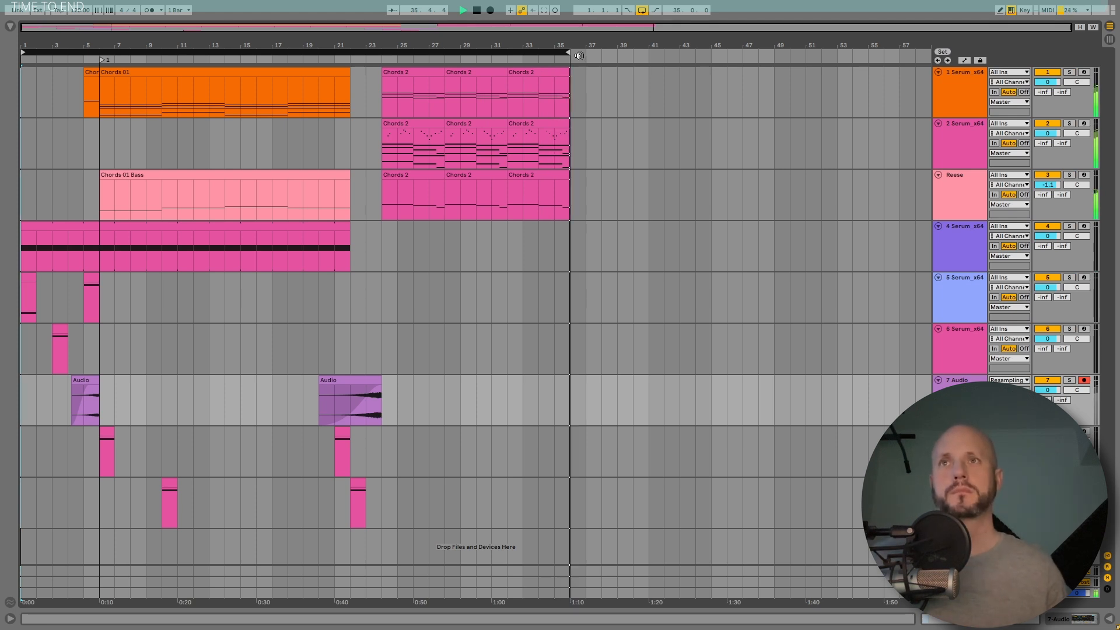
pyautogui.moveTo(568, 52); pyautogui.dragTo(600, 52)
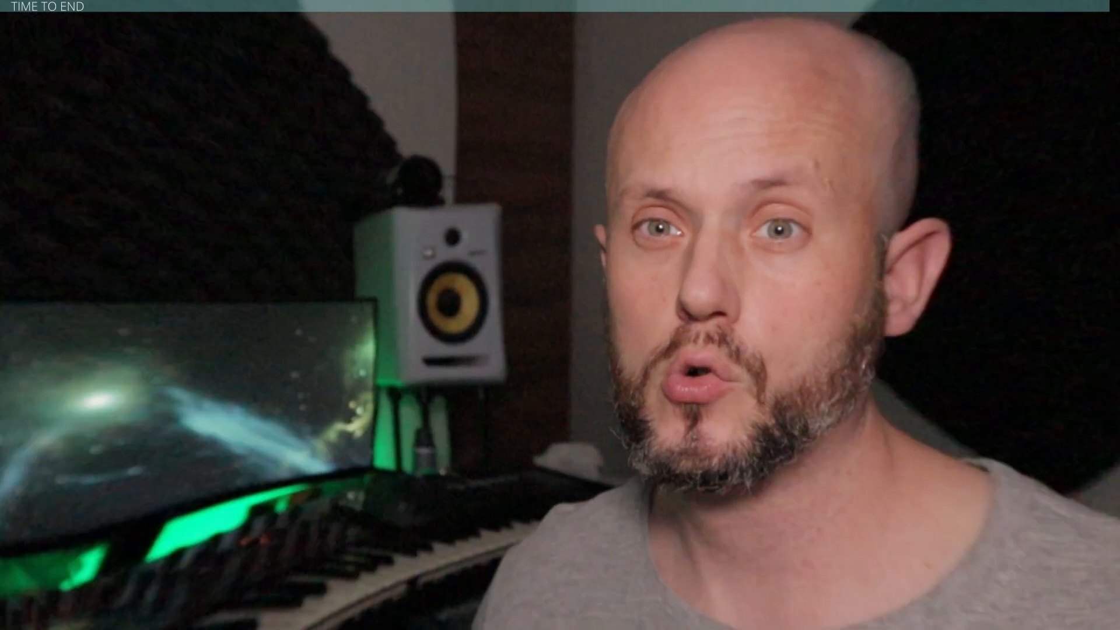